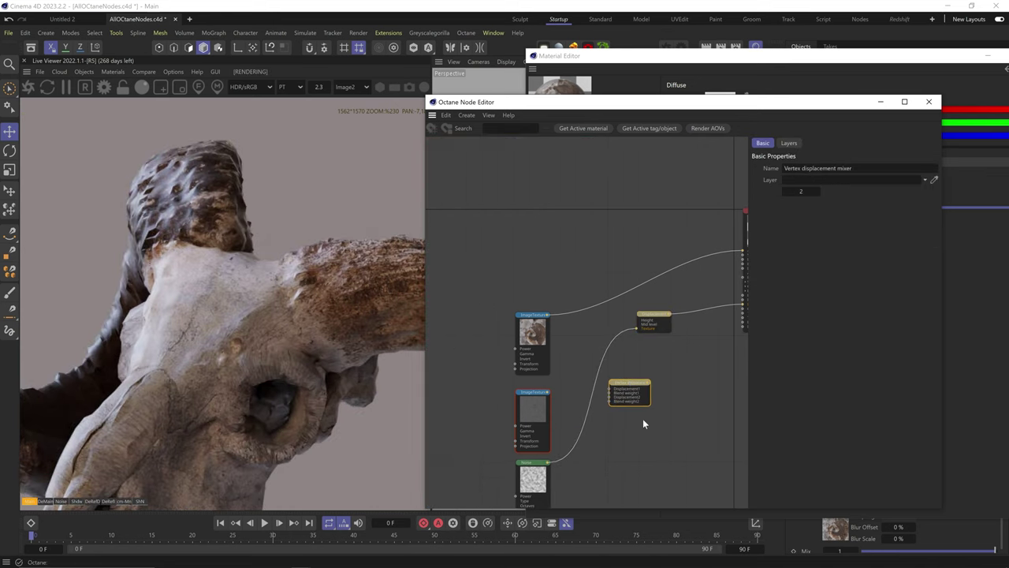
# Step: Connect the Displacement node to the Vertex displacement mixer's Displacement1 input and the mixer's output to the material's Displacement channel
pyautogui.scroll(3, 663, 414)
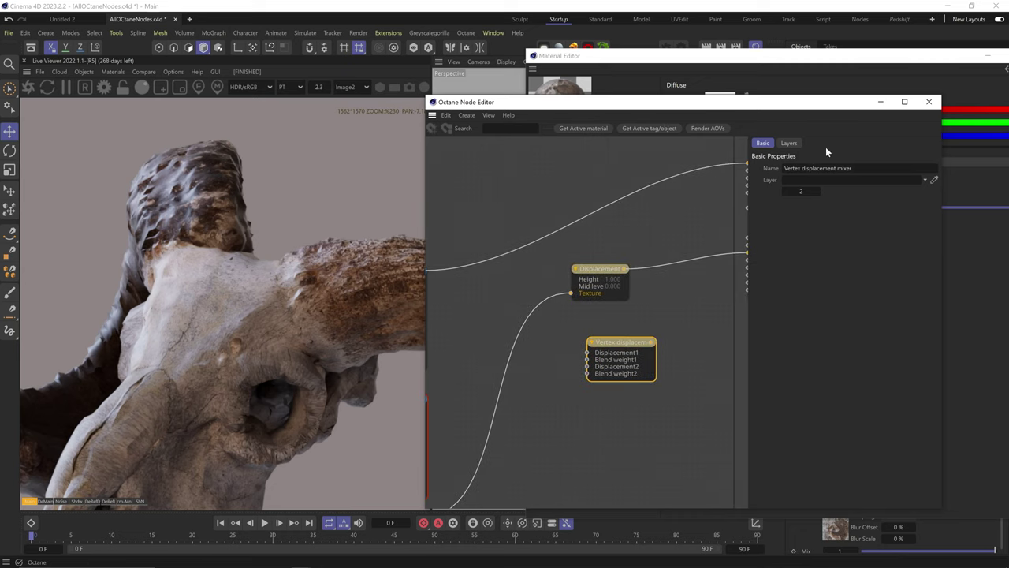
pyautogui.click(789, 143)
pyautogui.click(763, 143)
pyautogui.doubleClick(818, 189)
pyautogui.moveTo(608, 273); pyautogui.dragTo(544, 395)
pyautogui.moveTo(666, 316); pyautogui.dragTo(621, 371, button='middle')
pyautogui.moveTo(609, 396); pyautogui.dragTo(708, 308)
pyautogui.moveTo(568, 426); pyautogui.dragTo(644, 370, button='middle')
pyautogui.moveTo(590, 390); pyautogui.dragTo(619, 352)
# Step: Place the Displacement node beside the mixer and enable its Auto bump map option
pyautogui.moveTo(572, 390); pyautogui.dragTo(572, 360)
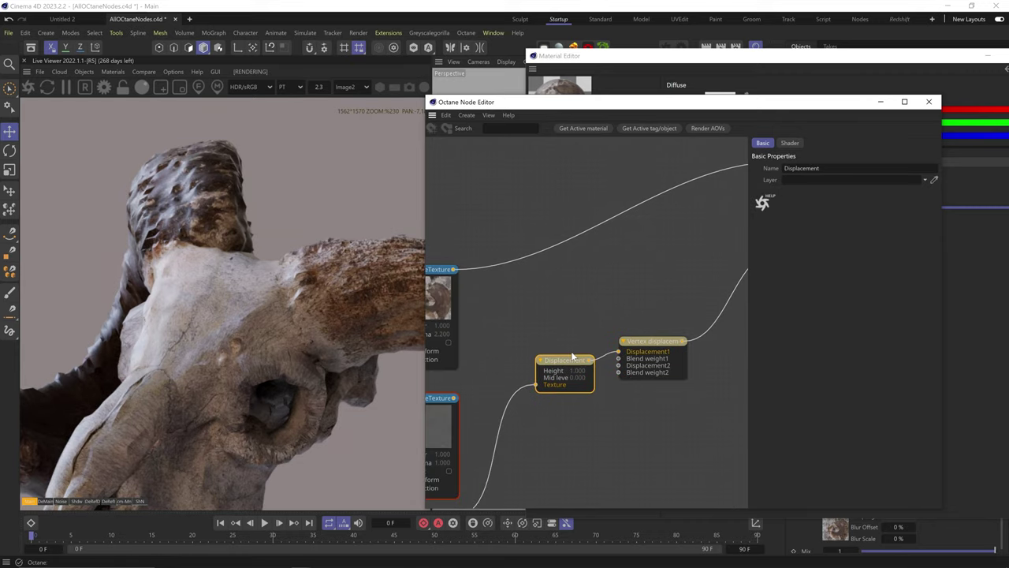
pyautogui.click(789, 142)
pyautogui.click(812, 282)
# Step: Add a Uvw transform node fed by the Noise texture and place it beside the Noise node
pyautogui.moveTo(514, 504); pyautogui.dragTo(569, 328, button='middle')
pyautogui.moveTo(509, 339); pyautogui.dragTo(576, 392)
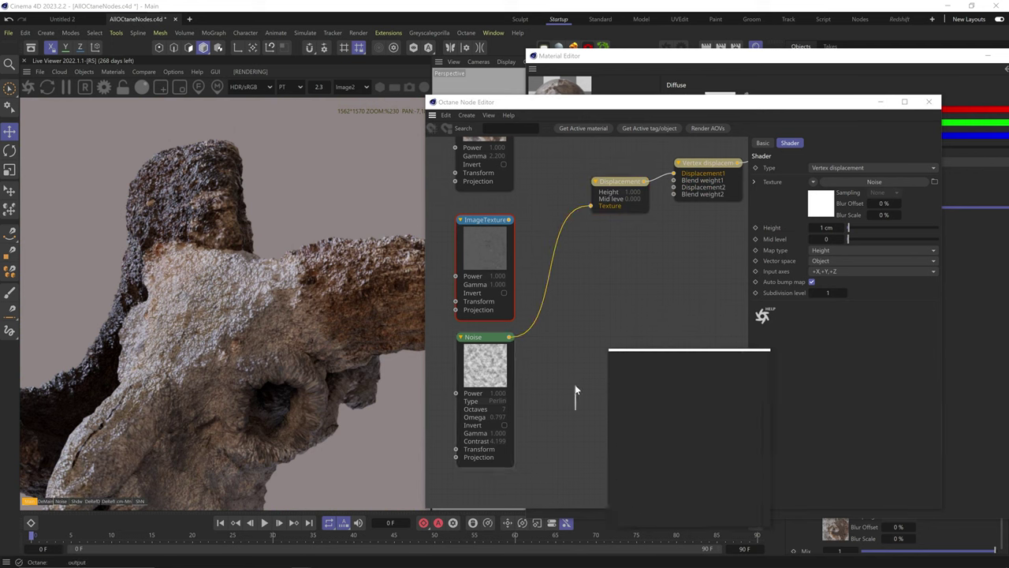
pyautogui.write('uvw')
pyautogui.click(633, 378)
pyautogui.moveTo(618, 284); pyautogui.dragTo(599, 323, button='middle')
pyautogui.moveTo(585, 441); pyautogui.dragTo(590, 439)
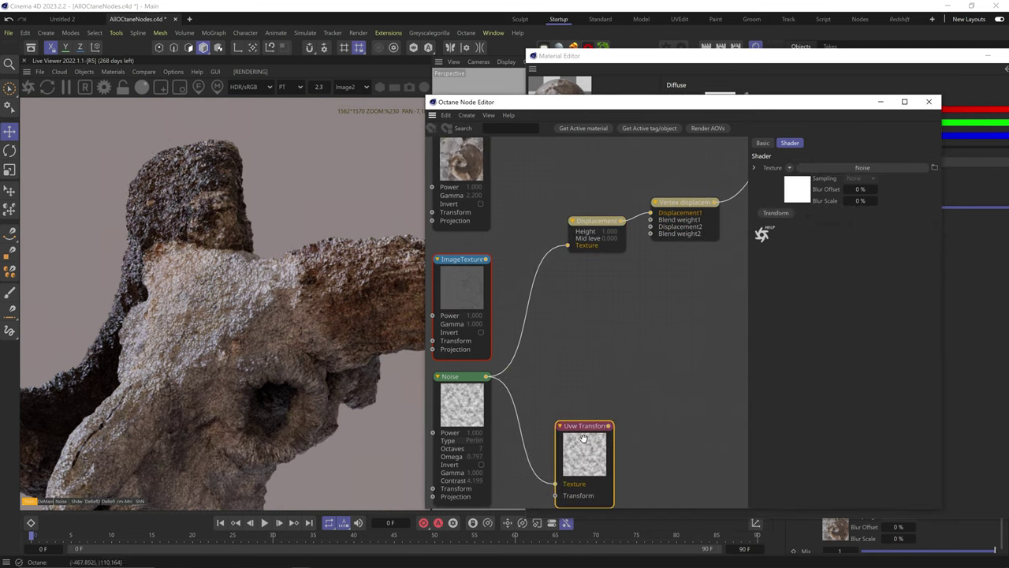
# Step: Add a Transform node to the Uvw transform and set its uniform scale to 6
pyautogui.click(776, 213)
pyautogui.click(505, 494)
pyautogui.moveTo(544, 466); pyautogui.dragTo(552, 376, button='middle')
pyautogui.doubleClick(795, 267)
pyautogui.write('6')
pyautogui.press('Return')
pyautogui.moveTo(612, 334); pyautogui.dragTo(595, 403, button='middle')
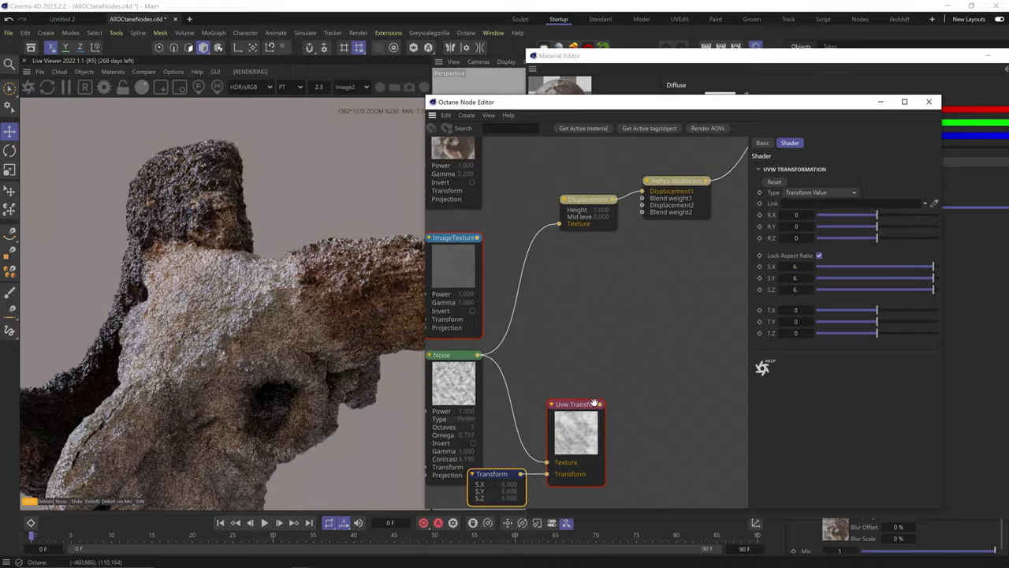
# Step: Duplicate the Displacement node, texture it with the Uvw transform, and connect it to the mixer's Displacement2 input
pyautogui.keyDown('ctrl'); pyautogui.moveTo(580, 200); pyautogui.dragTo(585, 269); pyautogui.keyUp('ctrl')
pyautogui.moveTo(601, 404); pyautogui.dragTo(564, 292)
pyautogui.moveTo(620, 267); pyautogui.dragTo(643, 205)
# Step: Move the Noise node and the Uvw transform group away from the displacement nodes to tidy the graph
pyautogui.moveTo(662, 327); pyautogui.dragTo(738, 296, button='middle')
pyautogui.click(524, 325)
pyautogui.moveTo(917, 202); pyautogui.dragTo(916, 236)
pyautogui.moveTo(675, 497); pyautogui.dragTo(675, 462, button='middle')
pyautogui.moveTo(675, 462); pyautogui.dragTo(583, 359)
pyautogui.moveTo(521, 290); pyautogui.dragTo(460, 293)
pyautogui.moveTo(676, 451); pyautogui.dragTo(566, 352)
pyautogui.moveTo(651, 339); pyautogui.dragTo(614, 387)
# Step: Show the Vertex displacement mixer's layer settings and adjust Blend weight2, ending at 1
pyautogui.moveTo(654, 268); pyautogui.dragTo(594, 380, button='middle')
pyautogui.click(685, 229)
pyautogui.click(790, 143)
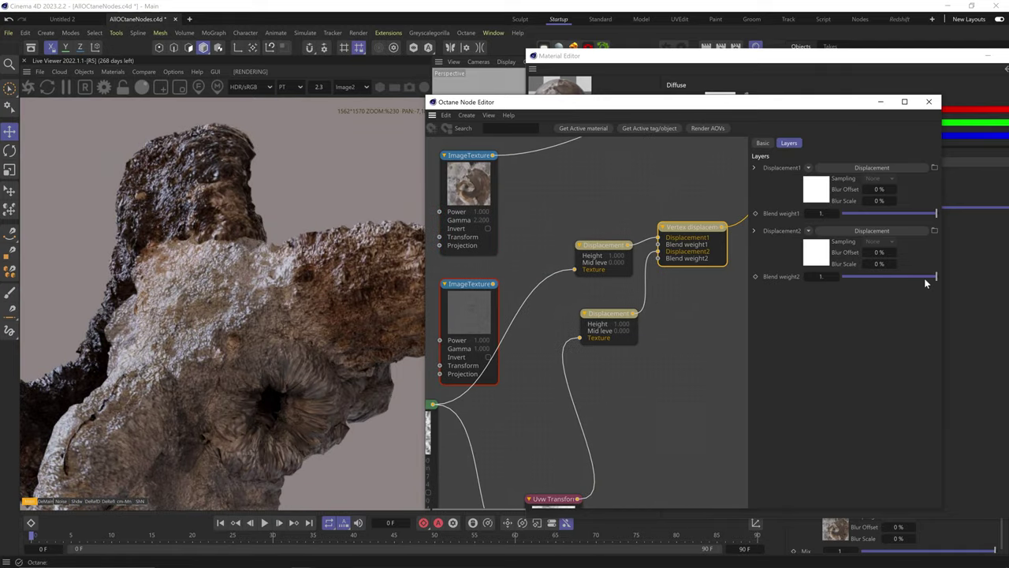
pyautogui.moveTo(916, 278); pyautogui.dragTo(945, 277)
# Step: Add an Octane noise node to the mixer's Blend weight2 input and set its contrast to 1000
pyautogui.moveTo(464, 192)
pyautogui.moveTo(465, 191); pyautogui.dragTo(648, 378)
pyautogui.moveTo(684, 377); pyautogui.dragTo(658, 258)
pyautogui.moveTo(667, 408); pyautogui.dragTo(651, 419)
pyautogui.rightClick(651, 419)
pyautogui.click(667, 431)
pyautogui.moveTo(849, 235); pyautogui.dragTo(986, 239)
pyautogui.rightClick(648, 420)
pyautogui.click(667, 429)
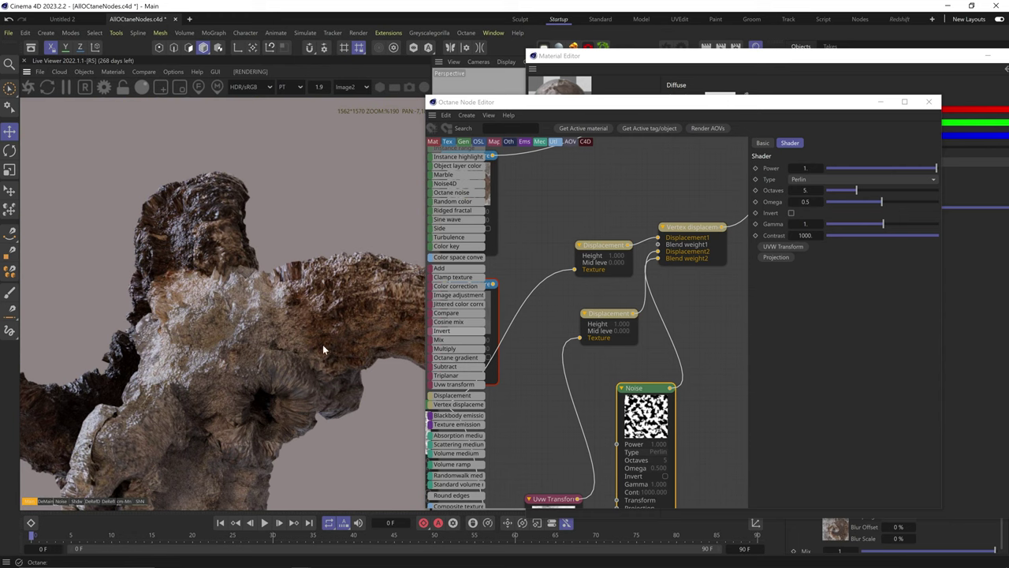
# Step: Remove the displacement nodes, then add a Blackbody emission node and connect it to the material's Emission channel
pyautogui.click(608, 247)
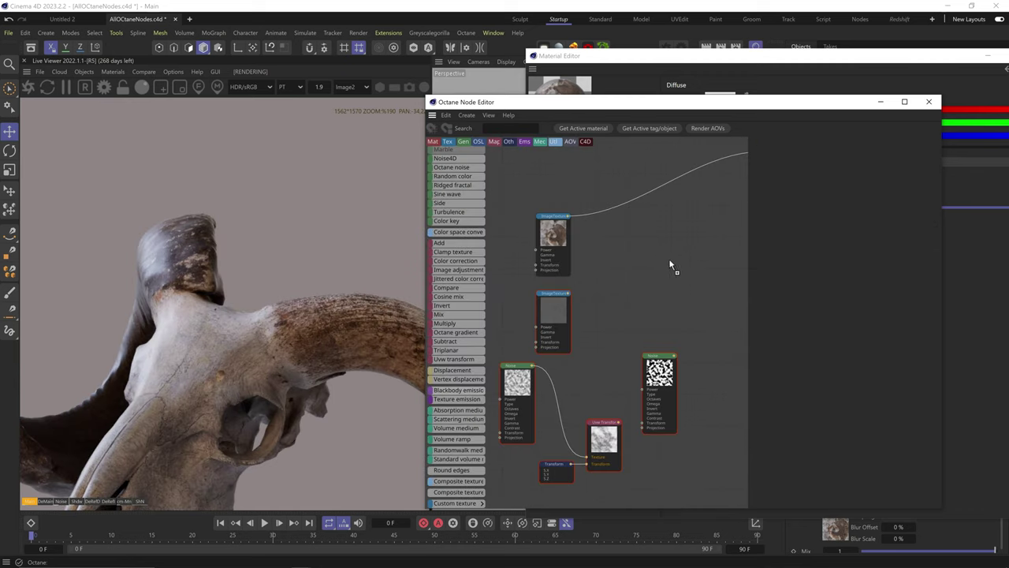
pyautogui.moveTo(671, 265); pyautogui.dragTo(673, 266)
pyautogui.moveTo(709, 282); pyautogui.dragTo(560, 392, button='middle')
pyautogui.scroll(4, 556, 378)
pyautogui.click(536, 378)
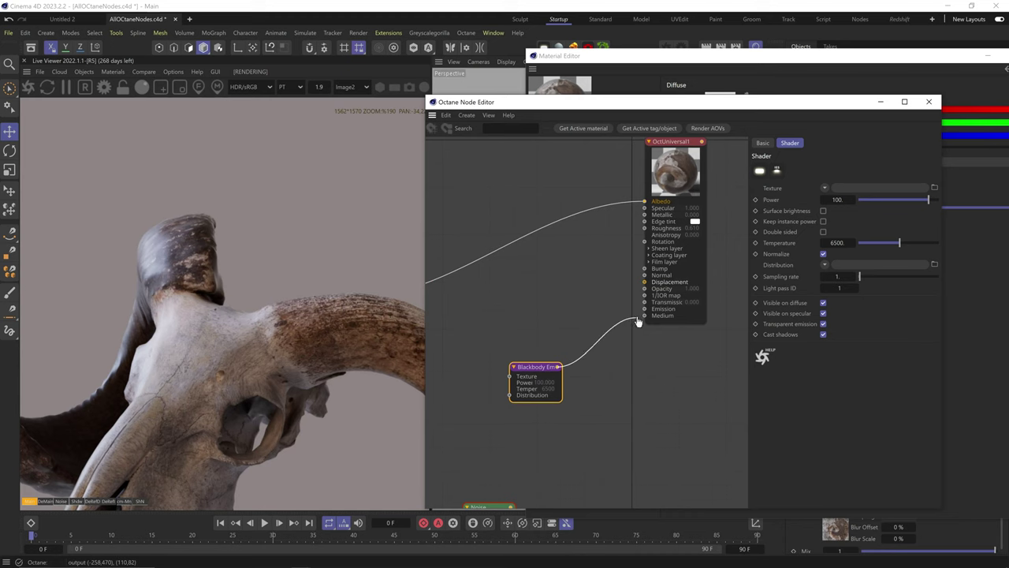
pyautogui.moveTo(639, 322); pyautogui.dragTo(644, 308)
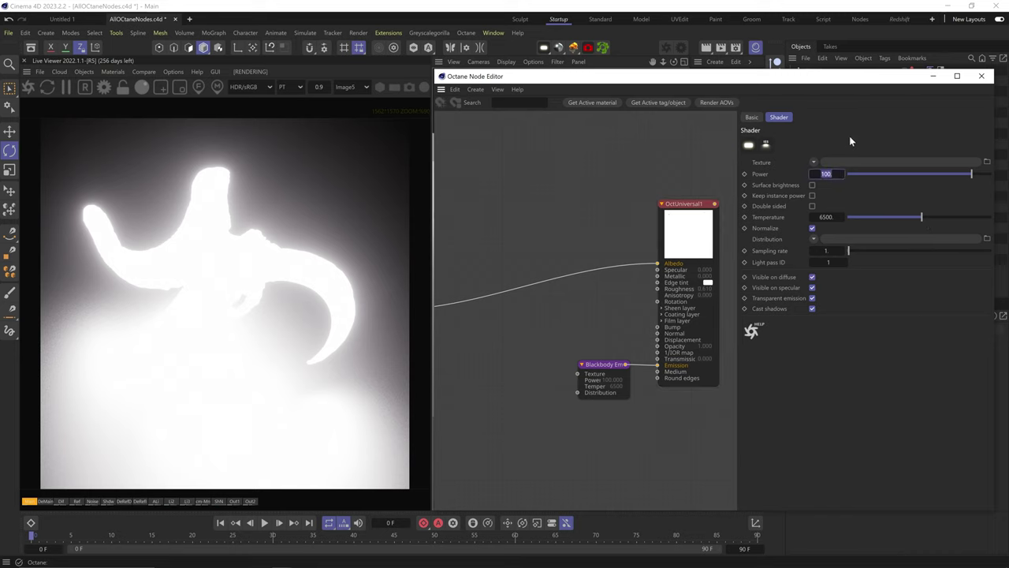
# Step: Set the Blackbody emission's power to 10, and try a temperature of 12000 before setting it to 6500
pyautogui.write('10')
pyautogui.press('Return')
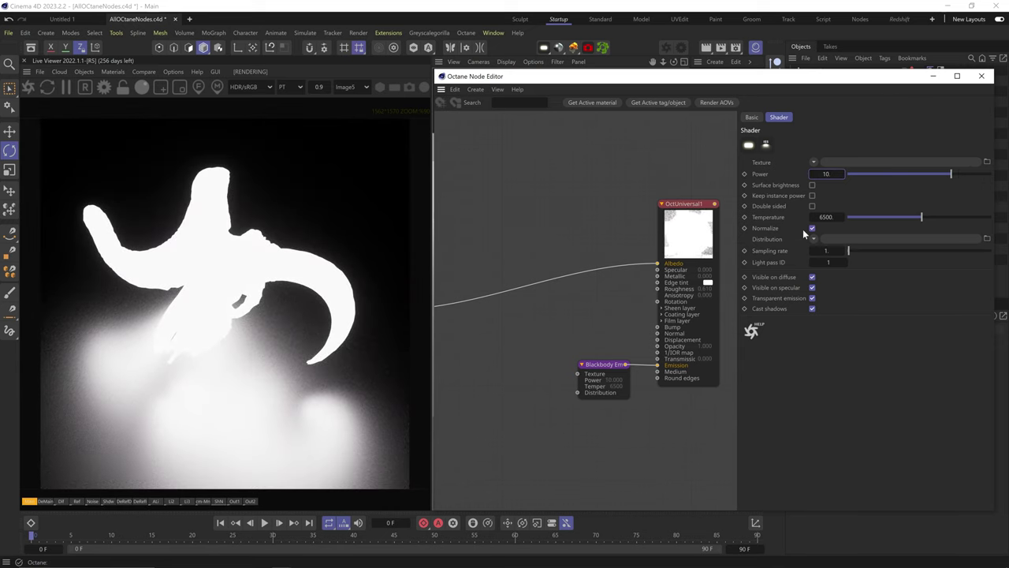
pyautogui.moveTo(926, 214); pyautogui.dragTo(995, 219)
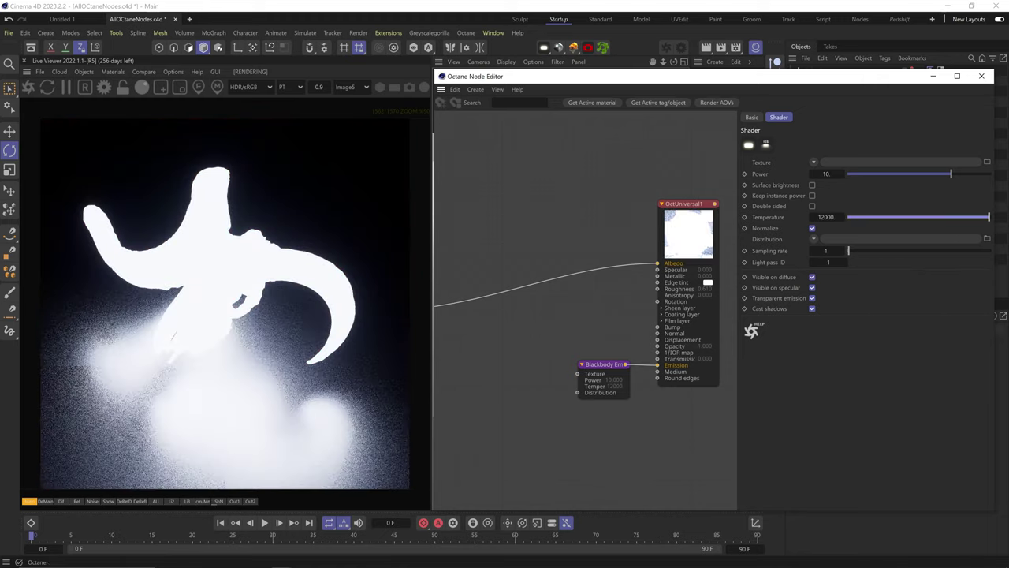
pyautogui.doubleClick(828, 217)
pyautogui.write('6500')
pyautogui.press('Return')
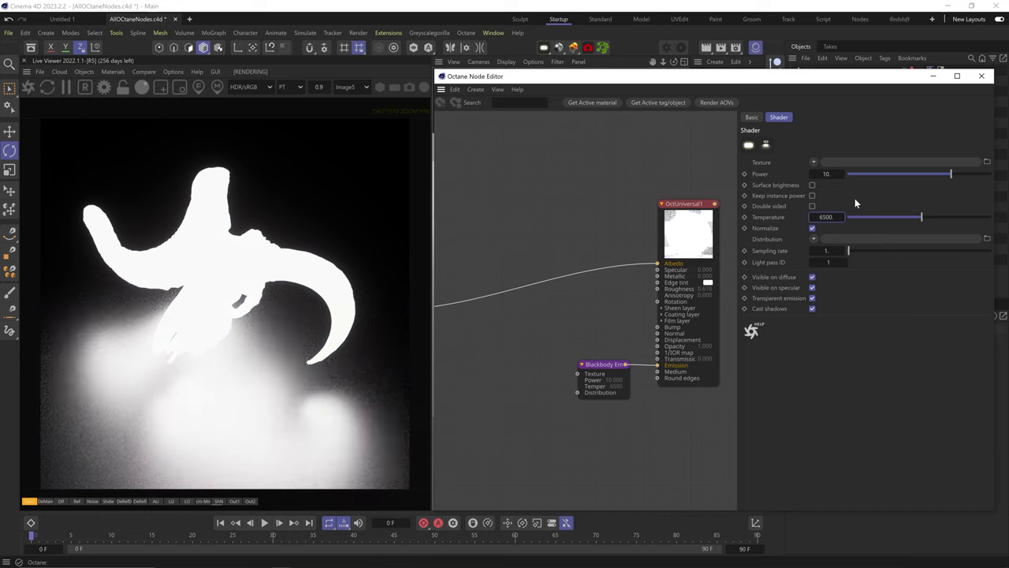
# Step: Add an Rgb spectrum node, set it to a pinkish red, and connect it to the Blackbody emission's Texture input
pyautogui.moveTo(469, 224)
pyautogui.moveTo(506, 248); pyautogui.dragTo(513, 376)
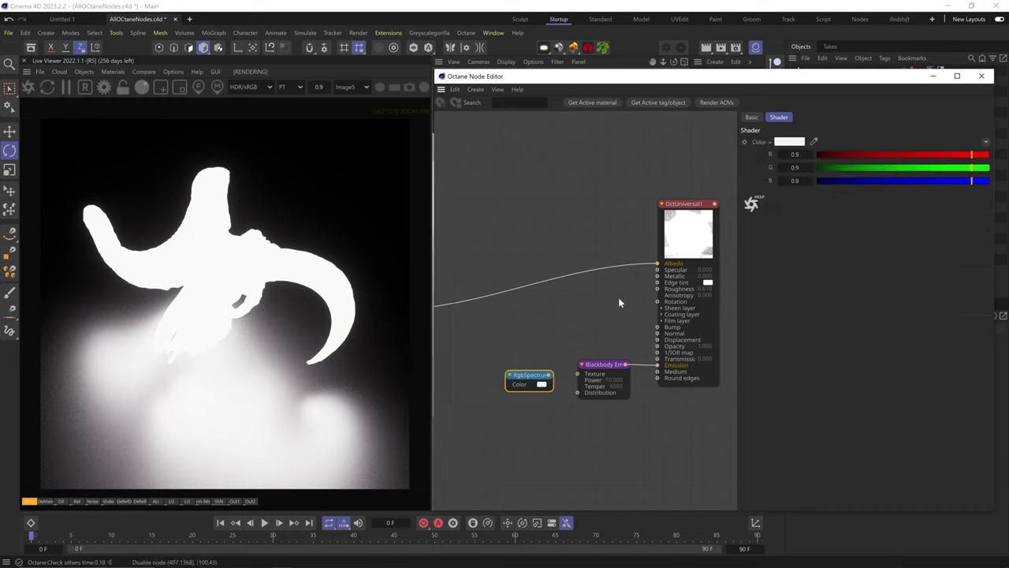
pyautogui.click(789, 142)
pyautogui.click(741, 199)
pyautogui.moveTo(826, 239); pyautogui.dragTo(890, 240)
pyautogui.click(895, 155)
pyautogui.moveTo(550, 374); pyautogui.dragTo(578, 374)
# Step: Lower the Blackbody emission's temperature to about 2309 and delete the Rgb spectrum node
pyautogui.click(598, 366)
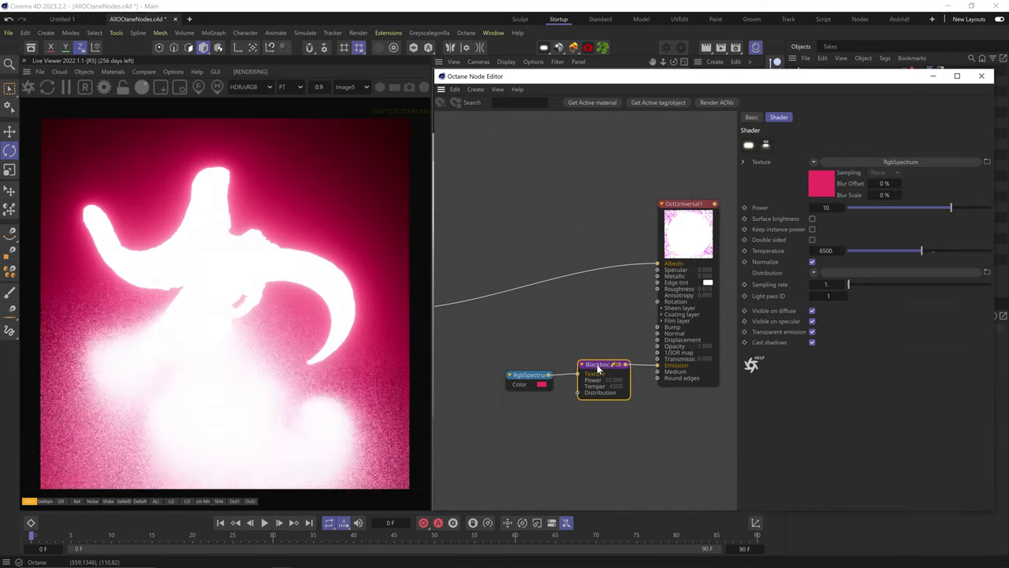
pyautogui.moveTo(924, 255); pyautogui.dragTo(871, 251)
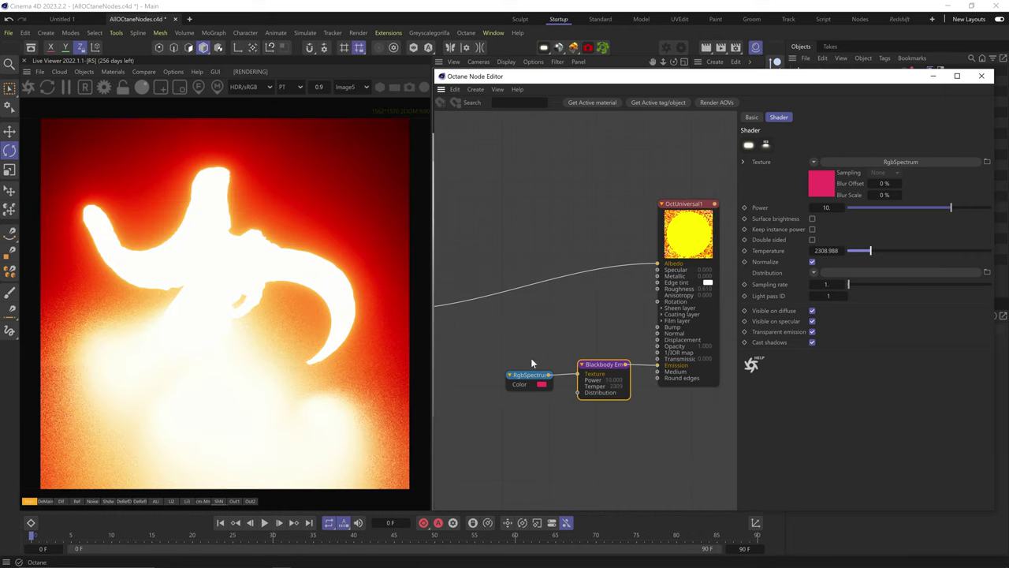
pyautogui.click(529, 375)
pyautogui.press('Delete')
# Step: Enable Surface brightness on the Blackbody emission, select the skull object, and rearrange the Node Editor window to uncover the viewport
pyautogui.moveTo(472, 206)
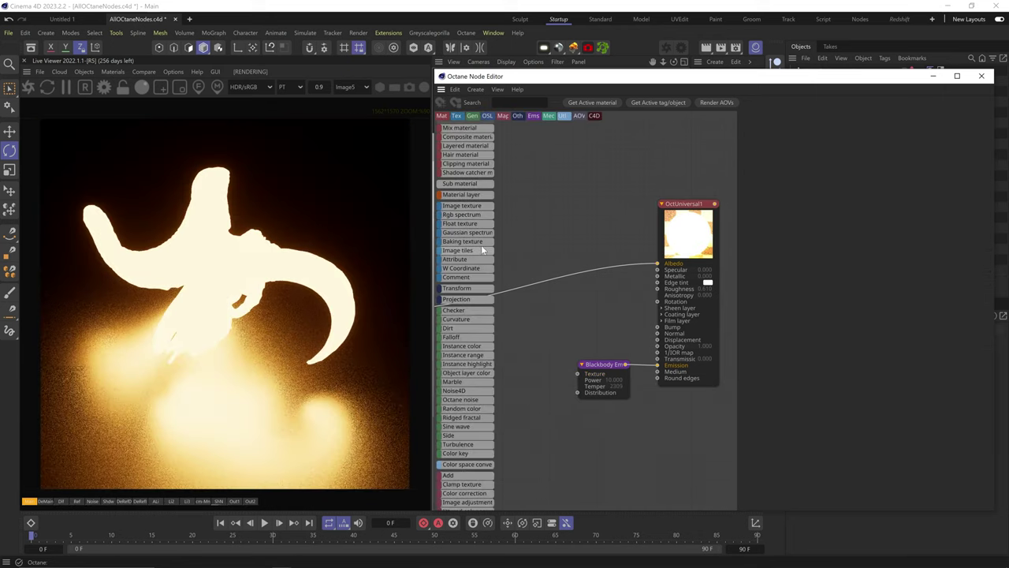
pyautogui.click(605, 364)
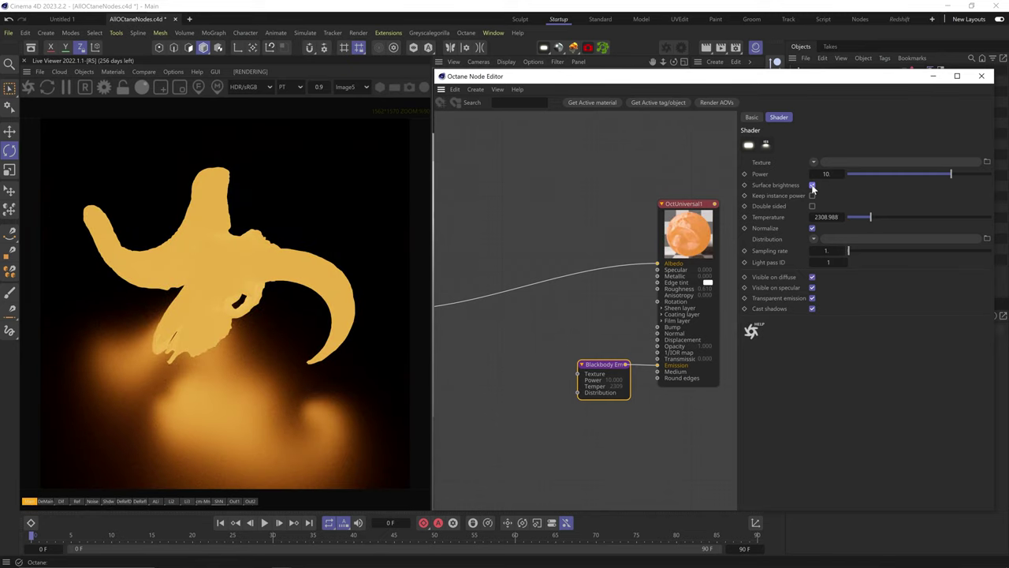
pyautogui.moveTo(994, 115); pyautogui.dragTo(794, 116)
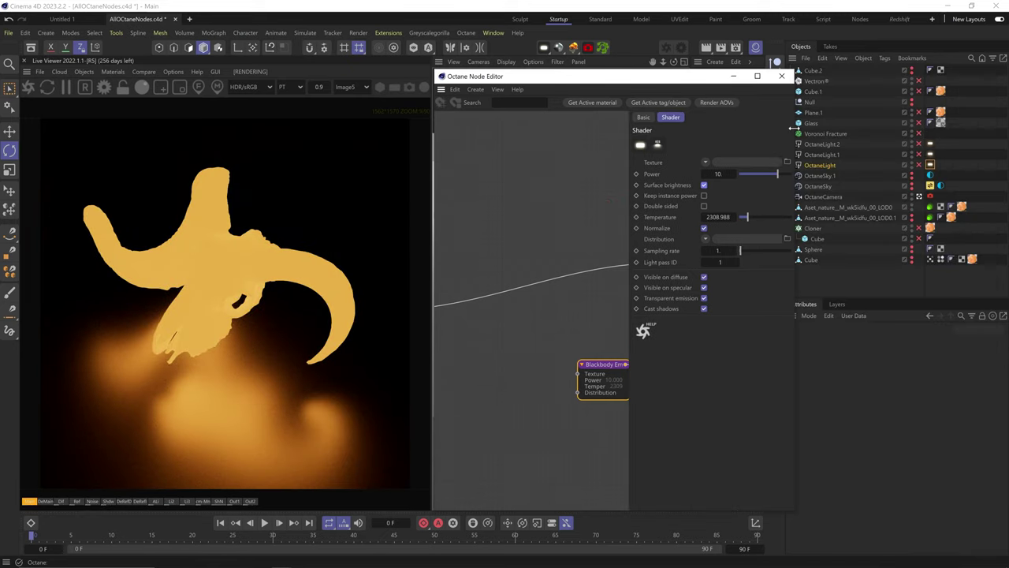
pyautogui.click(824, 214)
pyautogui.moveTo(632, 77); pyautogui.dragTo(768, 79)
# Step: Try scaling the skull with Surface brightness on and again with it turned off, and undo the scaling
pyautogui.press('t')
pyautogui.moveTo(551, 303); pyautogui.dragTo(602, 250)
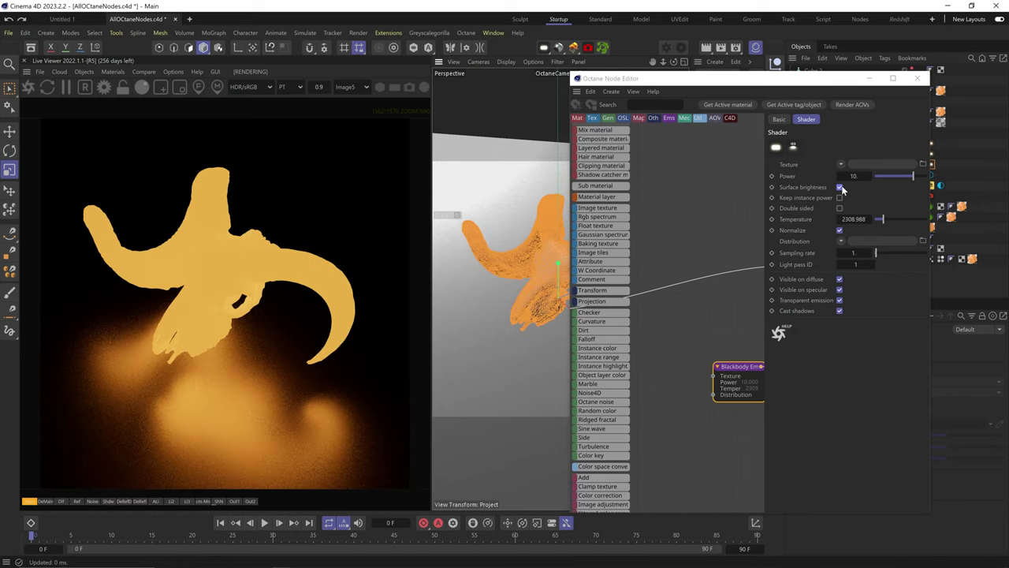
pyautogui.click(839, 187)
pyautogui.moveTo(555, 280); pyautogui.dragTo(599, 293)
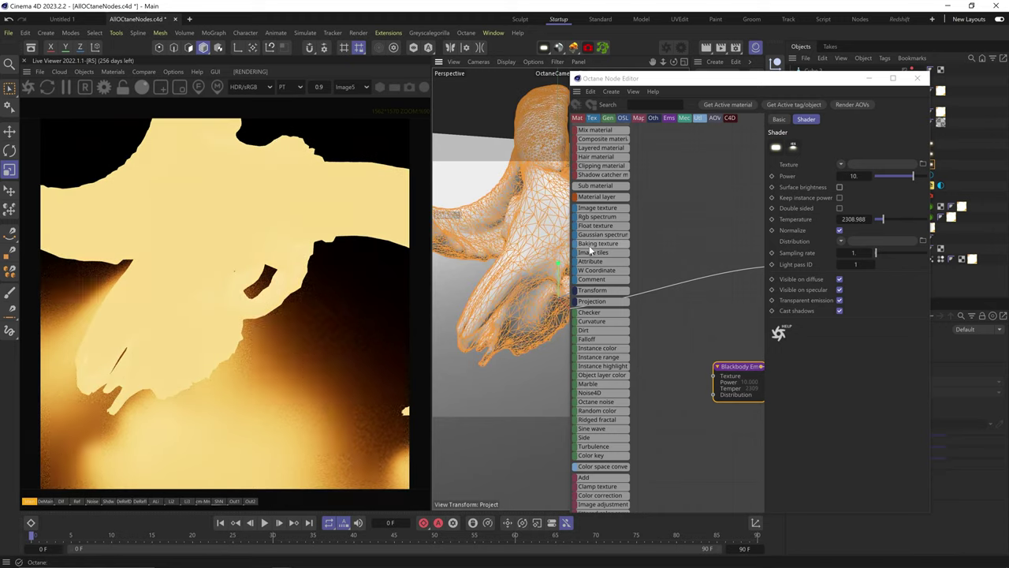
pyautogui.hotkey('ctrl', 'z')
pyautogui.hotkey('ctrl', 'z')
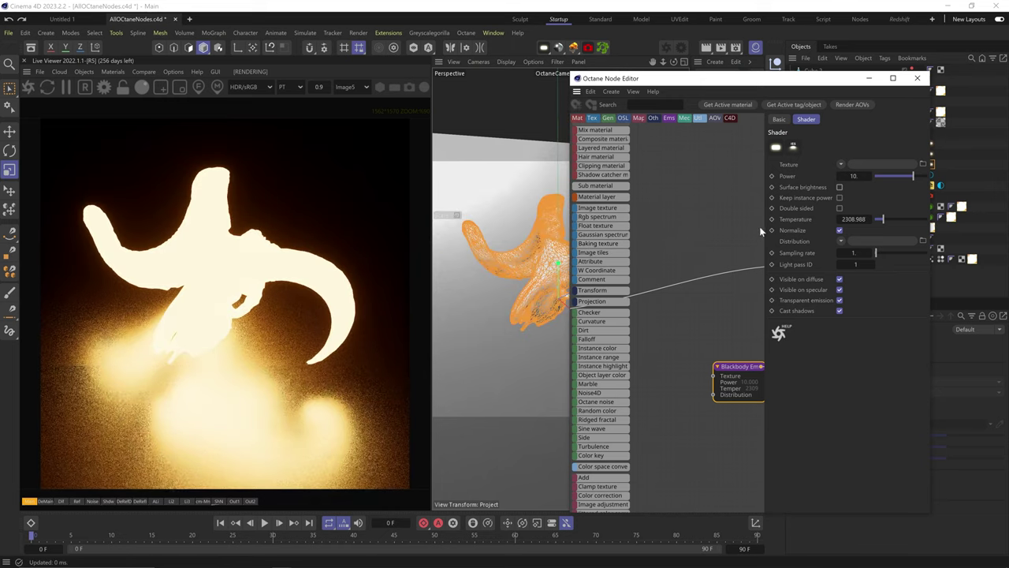
# Step: Try the Surface brightness and Keep instance power options on the Blackbody emission
pyautogui.click(840, 188)
pyautogui.rightClick(822, 189)
pyautogui.click(867, 295)
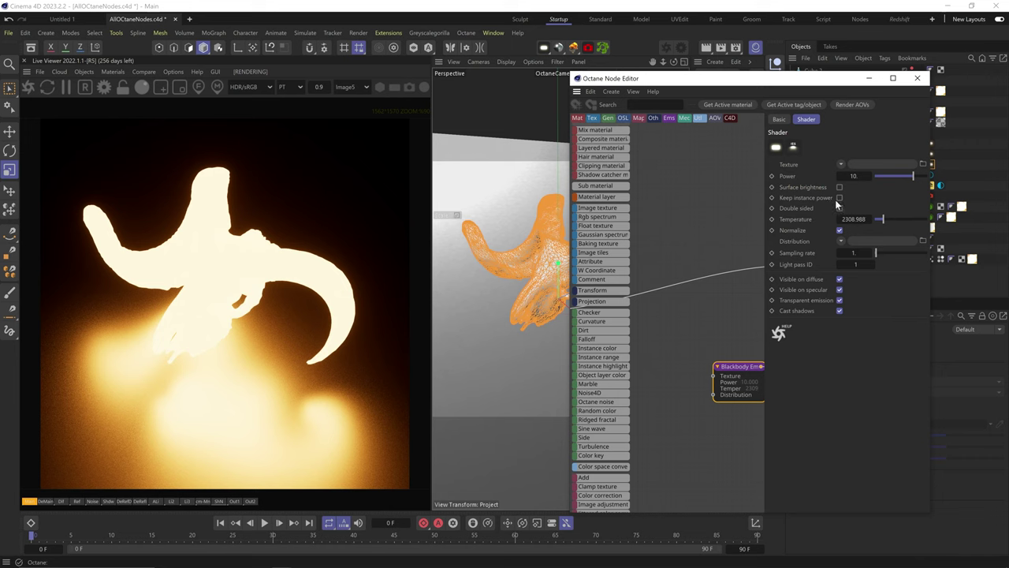
pyautogui.click(840, 199)
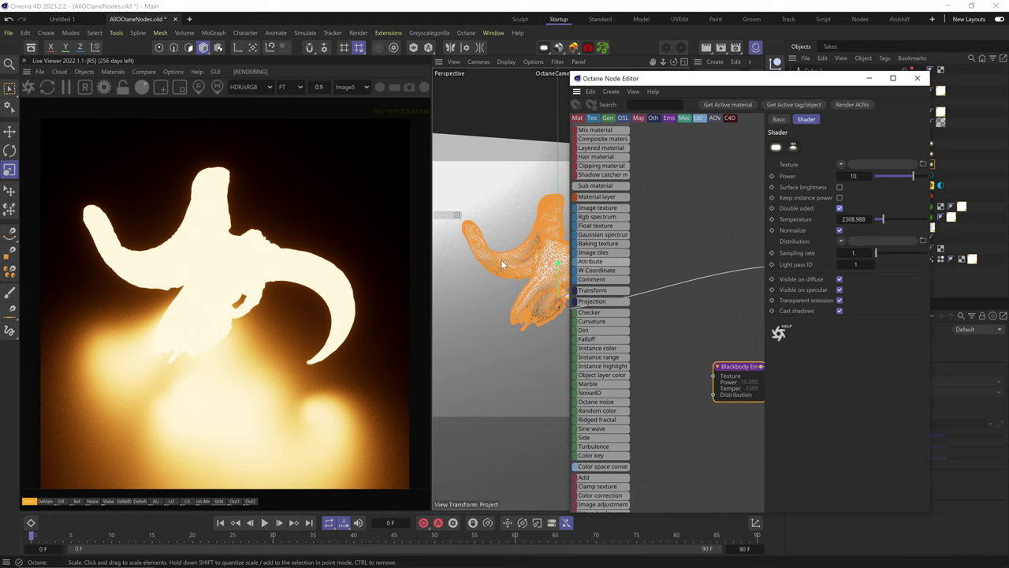
# Step: With Normalize turned off, set the Blackbody emission's temperature to about 2231 and its power to 1200
pyautogui.click(839, 229)
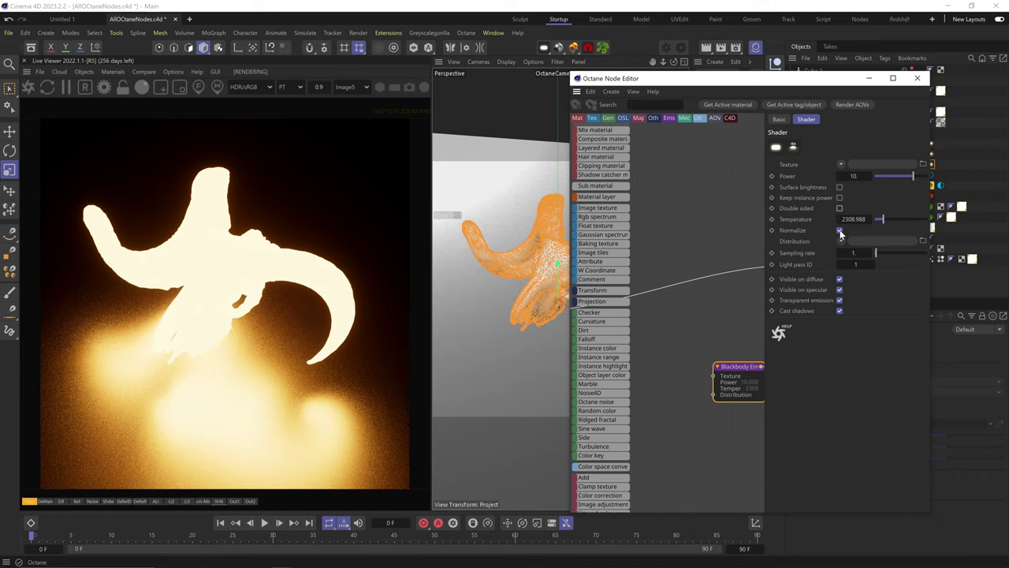
pyautogui.moveTo(884, 223)
pyautogui.mouseDown()
pyautogui.moveTo(913, 220)
pyautogui.moveTo(878, 220)
pyautogui.mouseUp()
pyautogui.moveTo(915, 176)
pyautogui.mouseDown()
pyautogui.moveTo(926, 176)
pyautogui.moveTo(917, 176)
pyautogui.mouseUp()
pyautogui.click(840, 187)
pyautogui.click(840, 187)
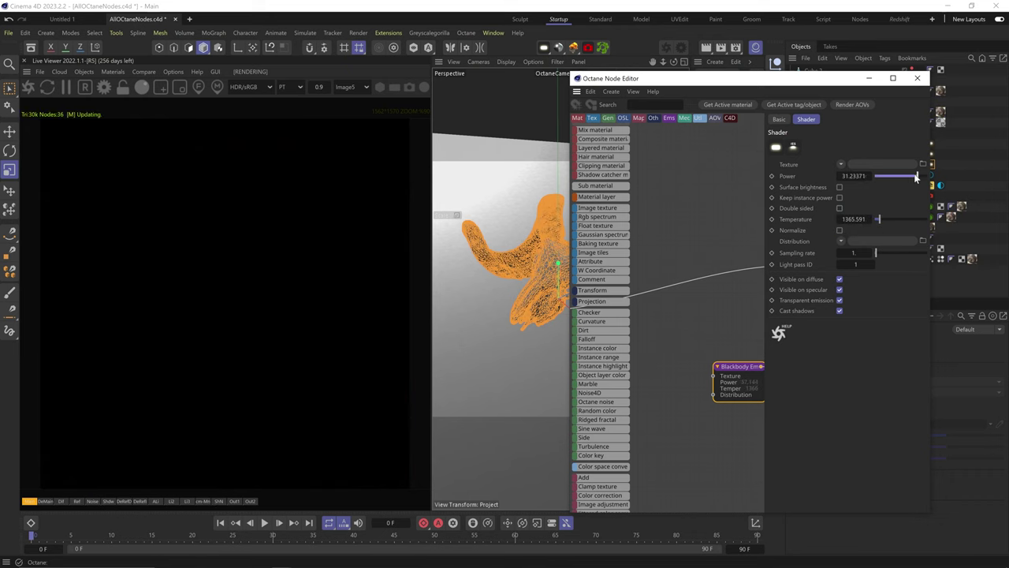
pyautogui.write('1200')
pyautogui.press('Return')
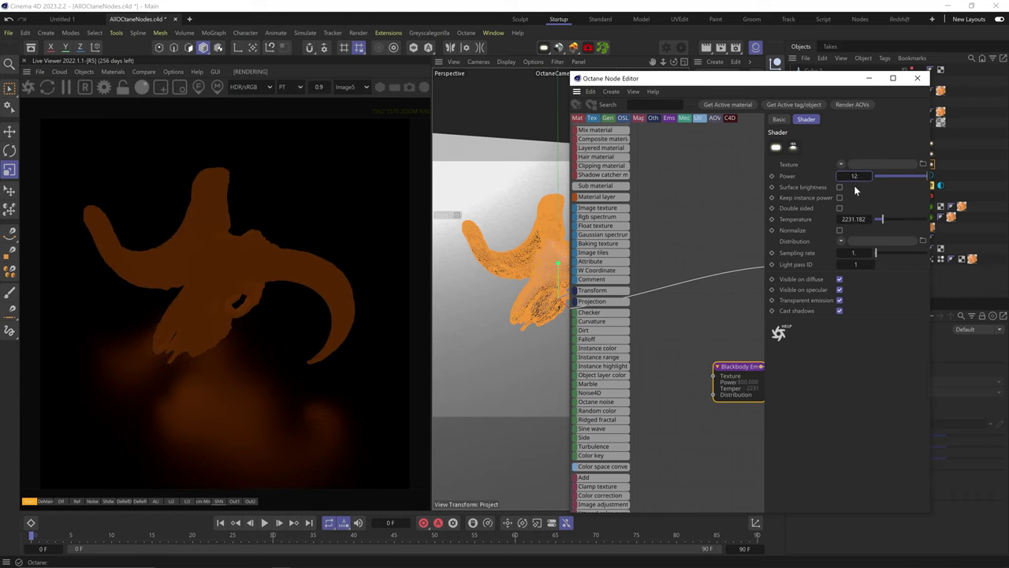
# Step: Turn Normalize back on and set the emission power to 20 after trying 50
pyautogui.click(840, 230)
pyautogui.doubleClick(855, 176)
pyautogui.write('50')
pyautogui.press('Return')
pyautogui.doubleClick(854, 175)
pyautogui.write('20')
pyautogui.press('Return')
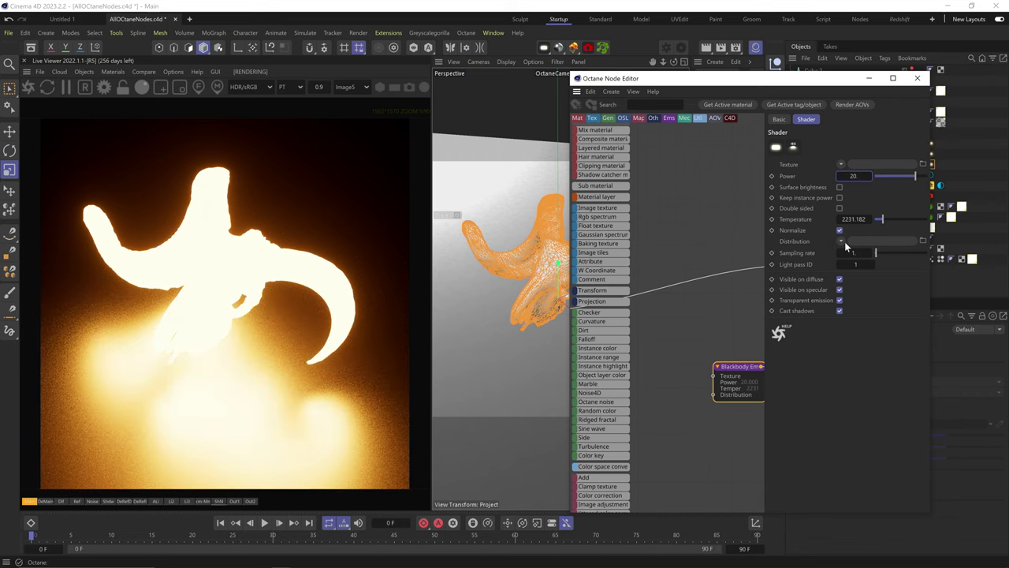
# Step: Add an Octane noise node to the Blackbody emission's Distribution input and set its contrast to about 245
pyautogui.moveTo(606, 403); pyautogui.dragTo(657, 411)
pyautogui.moveTo(690, 409); pyautogui.dragTo(714, 395)
pyautogui.moveTo(677, 436); pyautogui.dragTo(670, 428)
pyautogui.rightClick(669, 428)
pyautogui.click(698, 432)
pyautogui.moveTo(861, 211); pyautogui.dragTo(932, 212)
pyautogui.rightClick(671, 423)
pyautogui.click(686, 432)
# Step: Add a Transform node to the distribution noise and set its uniform scale to about 0.228
pyautogui.moveTo(667, 432); pyautogui.dragTo(667, 378, button='middle')
pyautogui.click(799, 223)
pyautogui.click(651, 434)
pyautogui.moveTo(904, 243); pyautogui.dragTo(889, 245)
# Step: Add a Texture projection node to the distribution noise and set the projection to XYZ to UVW
pyautogui.click(720, 360)
pyautogui.click(794, 235)
pyautogui.moveTo(652, 443); pyautogui.dragTo(658, 472)
pyautogui.click(876, 145)
pyautogui.click(858, 246)
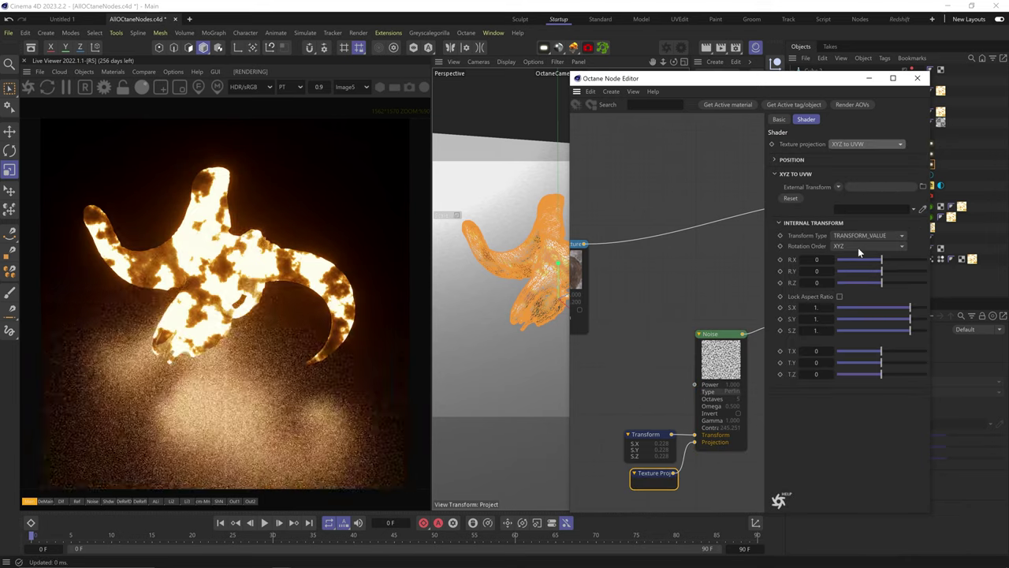
# Step: Review the Blackbody emission node's settings and briefly check the Octane render kernel settings
pyautogui.press('r')
pyautogui.click(723, 362)
pyautogui.moveTo(723, 363); pyautogui.dragTo(670, 378, button='middle')
pyautogui.click(744, 315)
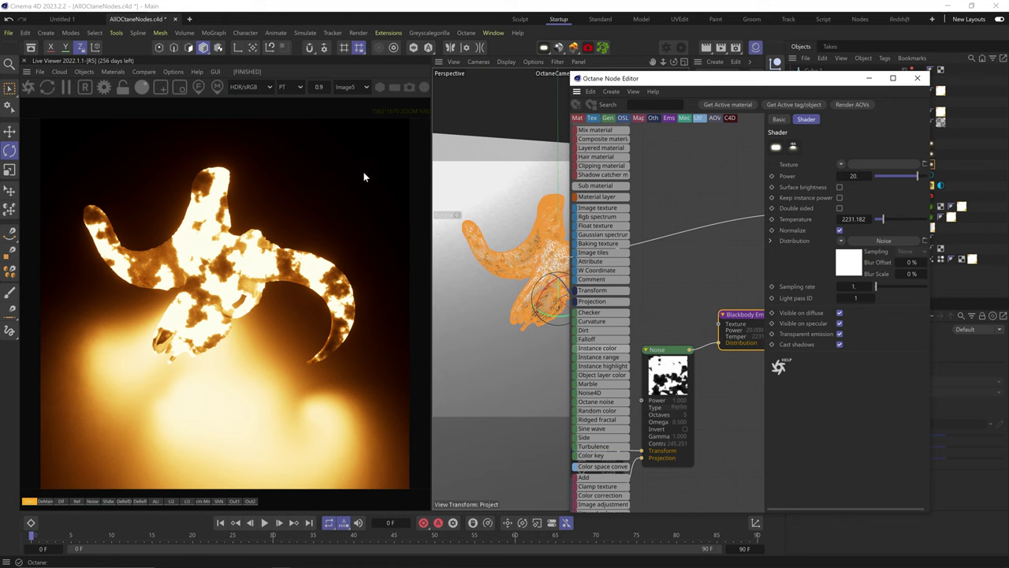
pyautogui.click(104, 86)
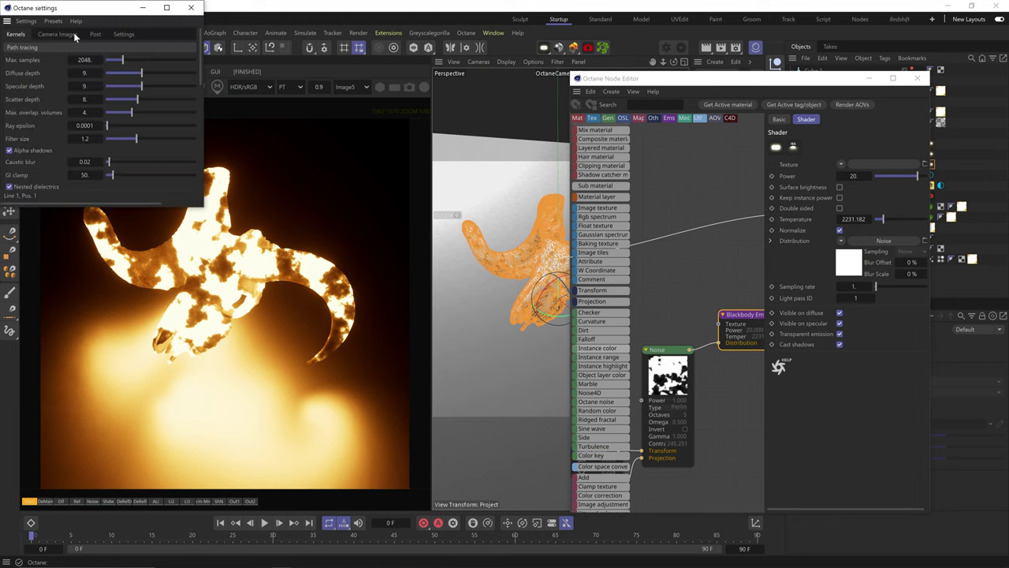
pyautogui.click(194, 7)
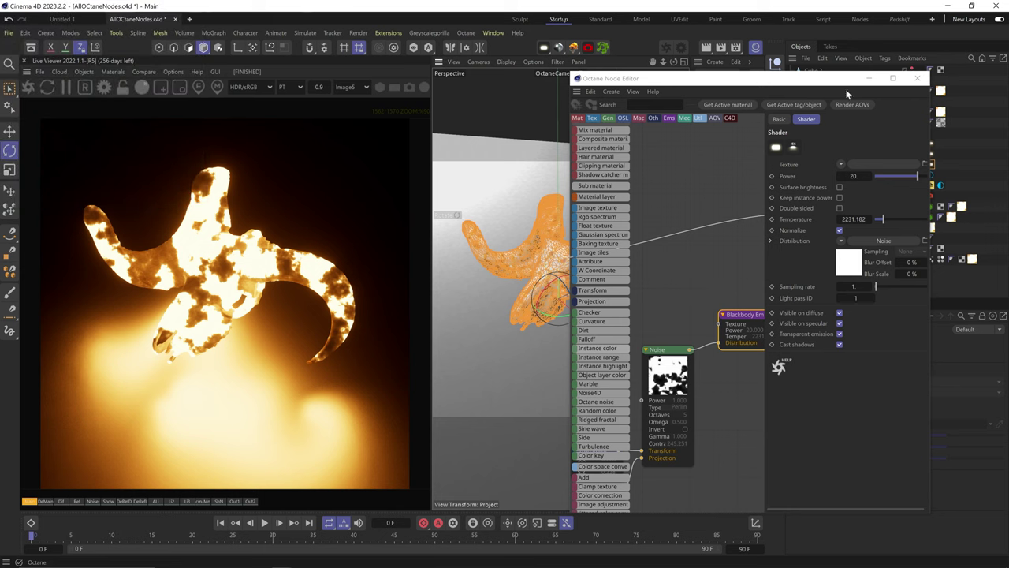
# Step: Set the Blackbody emission's light pass ID to 2, view the second light pass, and return to the main pass
pyautogui.click(872, 299)
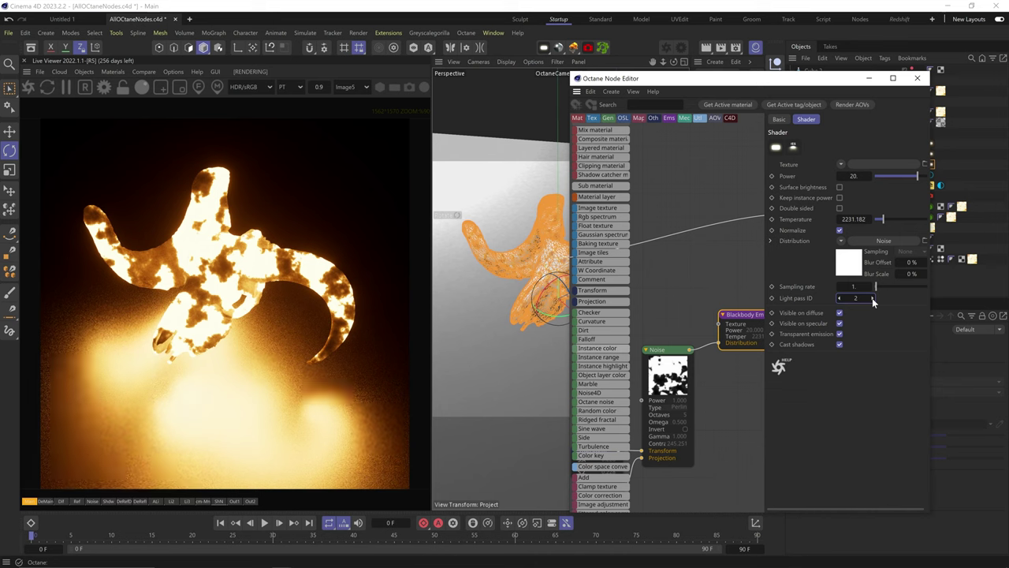
pyautogui.click(171, 502)
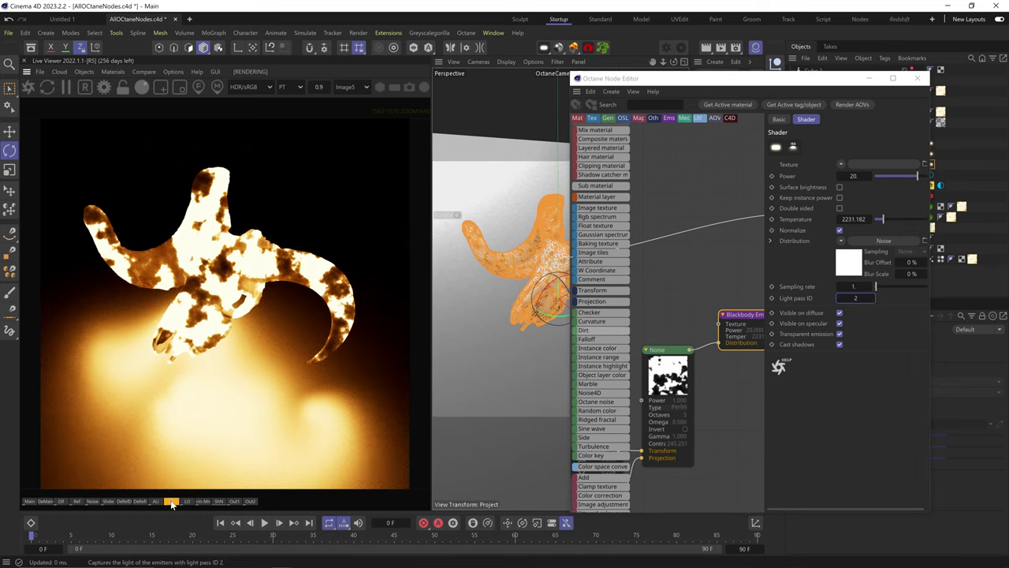
pyautogui.click(29, 501)
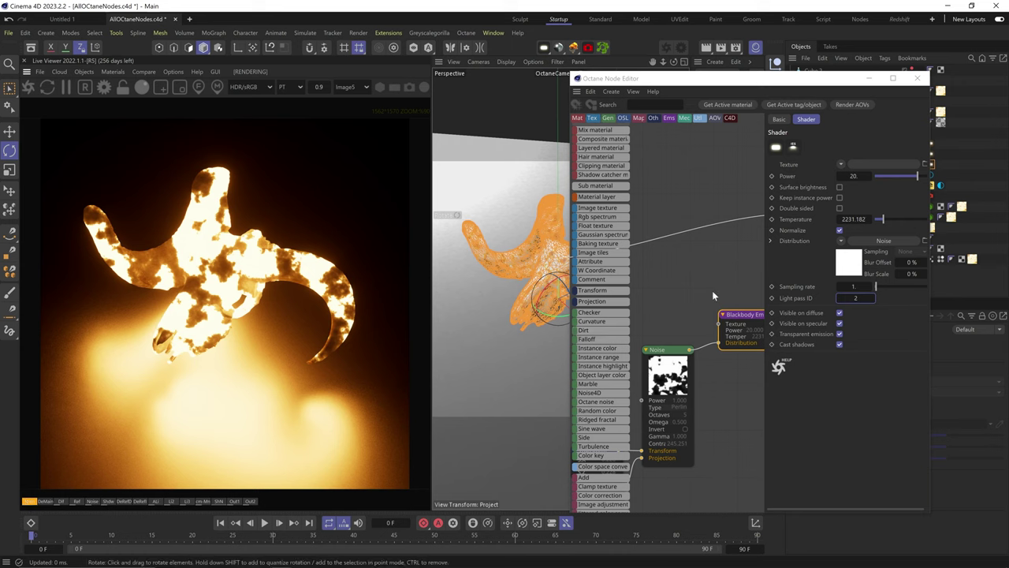
# Step: Toggle the Blackbody emission's visibility on specular and on diffuse off and back on
pyautogui.click(840, 323)
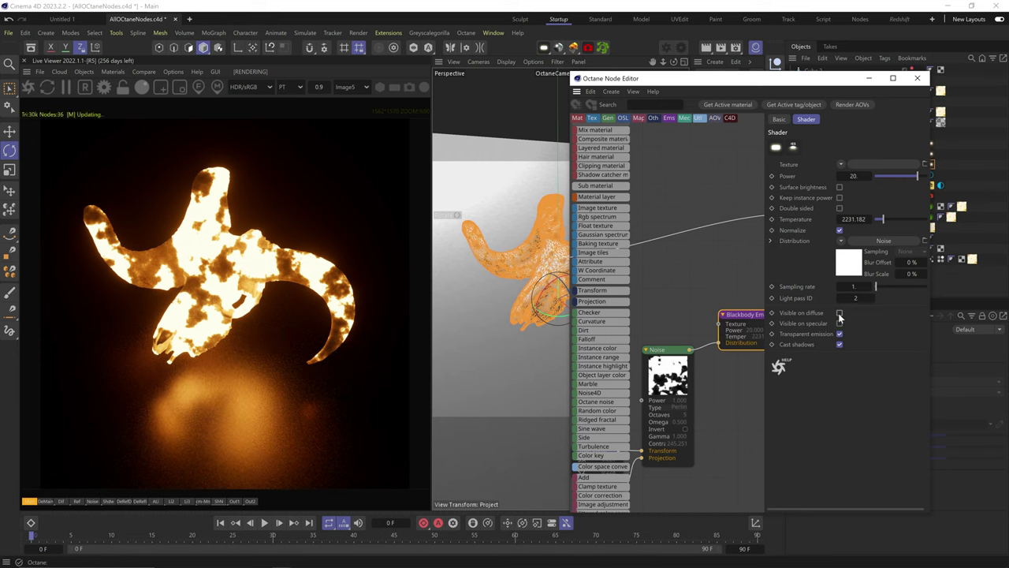
pyautogui.click(840, 313)
pyautogui.click(840, 313)
pyautogui.click(840, 323)
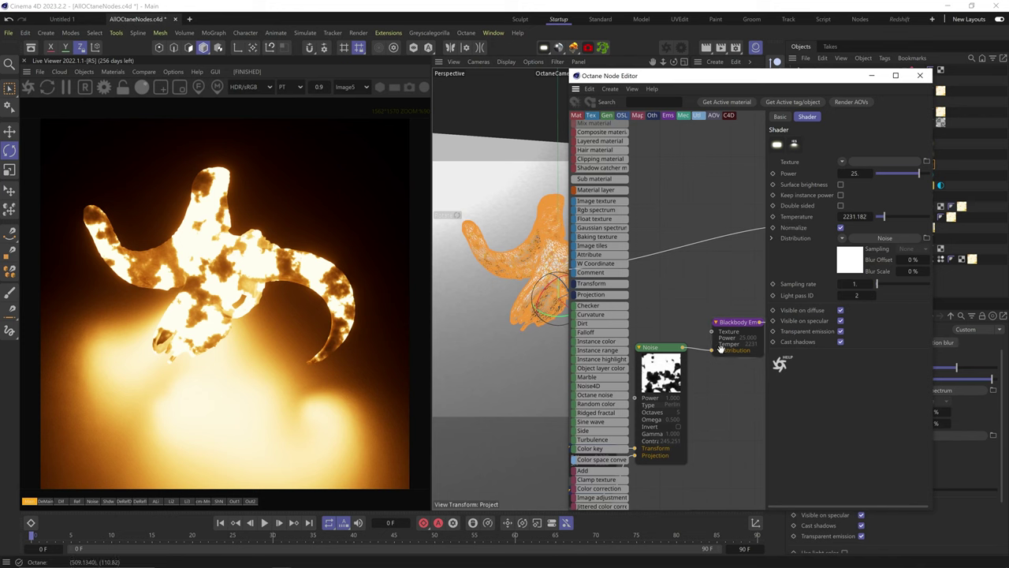
# Step: Connect the distribution noise to the material's Opacity input as well and set the noise contrast to 600
pyautogui.scroll(-3, 720, 348)
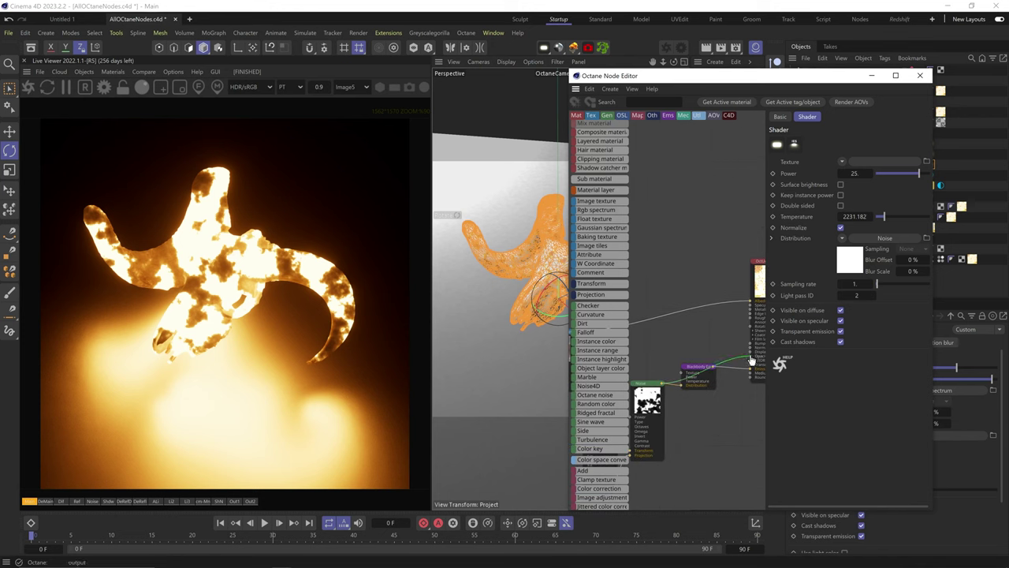
pyautogui.moveTo(751, 360); pyautogui.dragTo(751, 356)
pyautogui.click(647, 401)
pyautogui.doubleClick(856, 209)
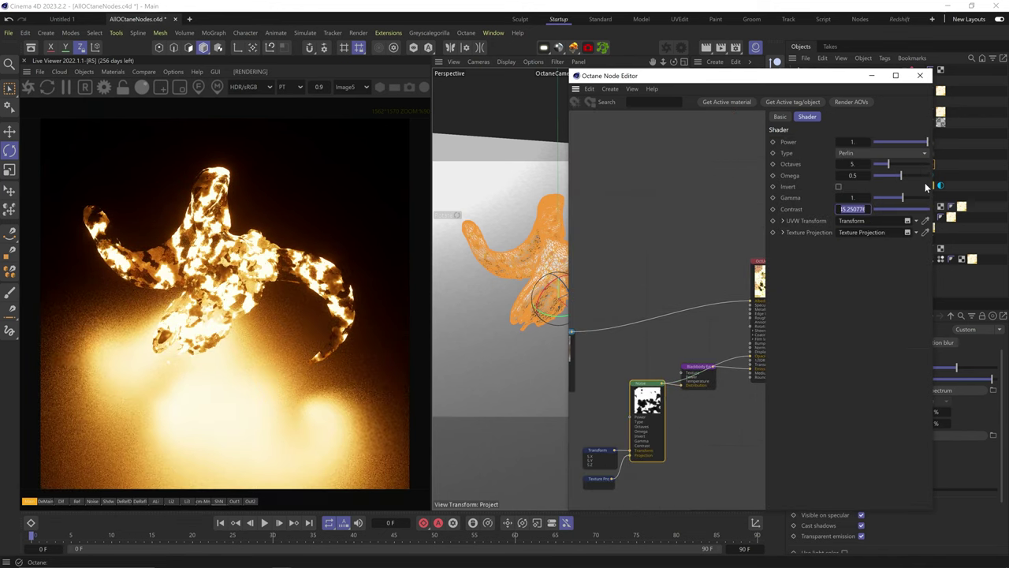
pyautogui.write('600')
pyautogui.press('Return')
# Step: Set the noise's gamma to 1.18 and contrast to 900, and compare the Blackbody emission with transparent emission off and on
pyautogui.click(592, 115)
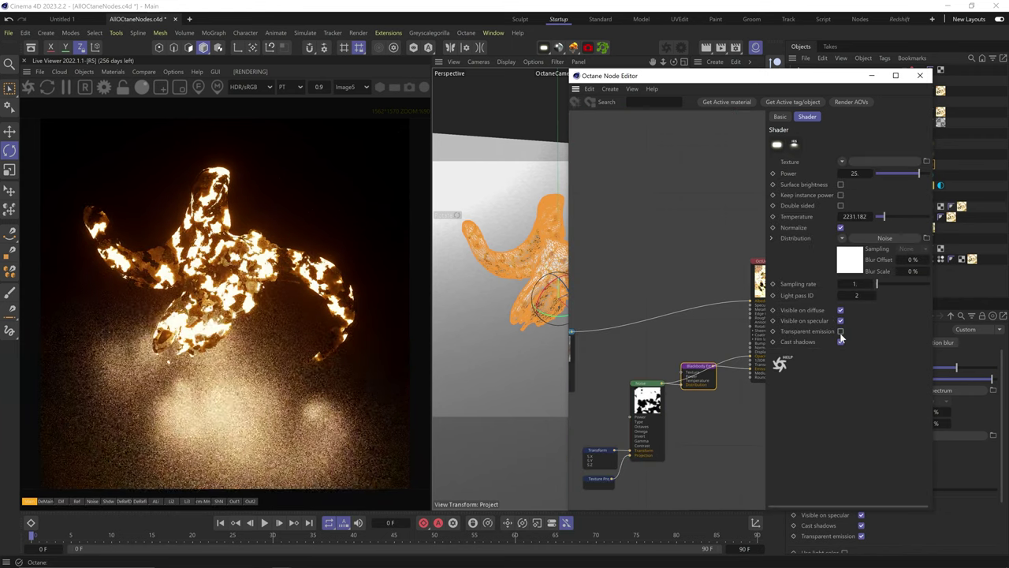
pyautogui.moveTo(854, 198); pyautogui.dragTo(865, 198)
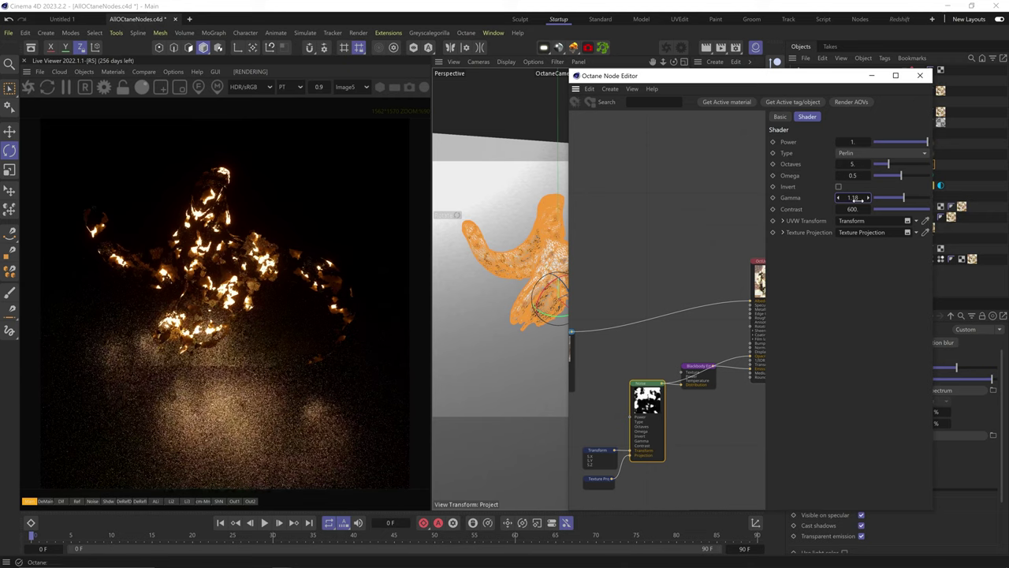
pyautogui.press('Return')
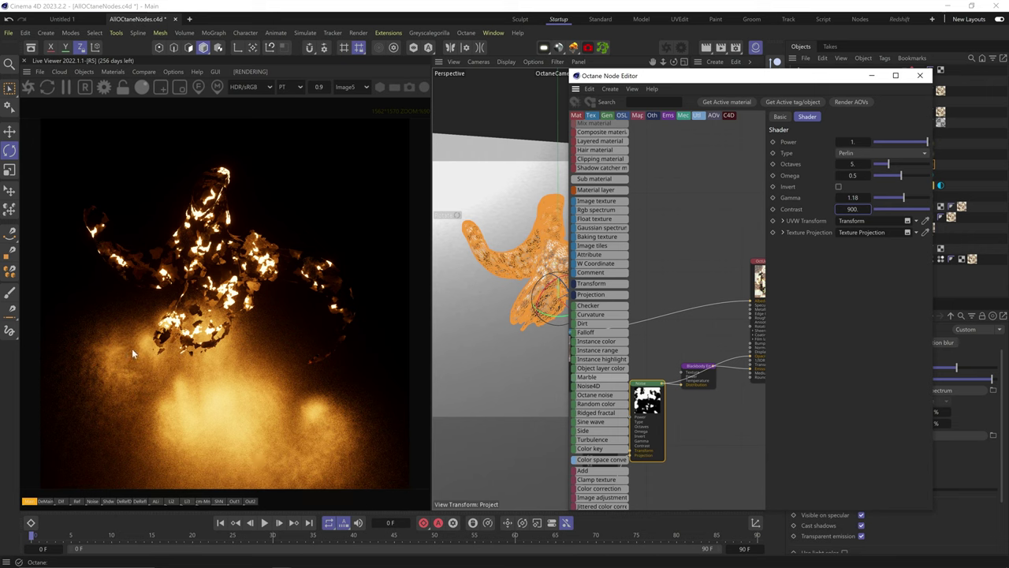
pyautogui.click(694, 375)
pyautogui.click(840, 332)
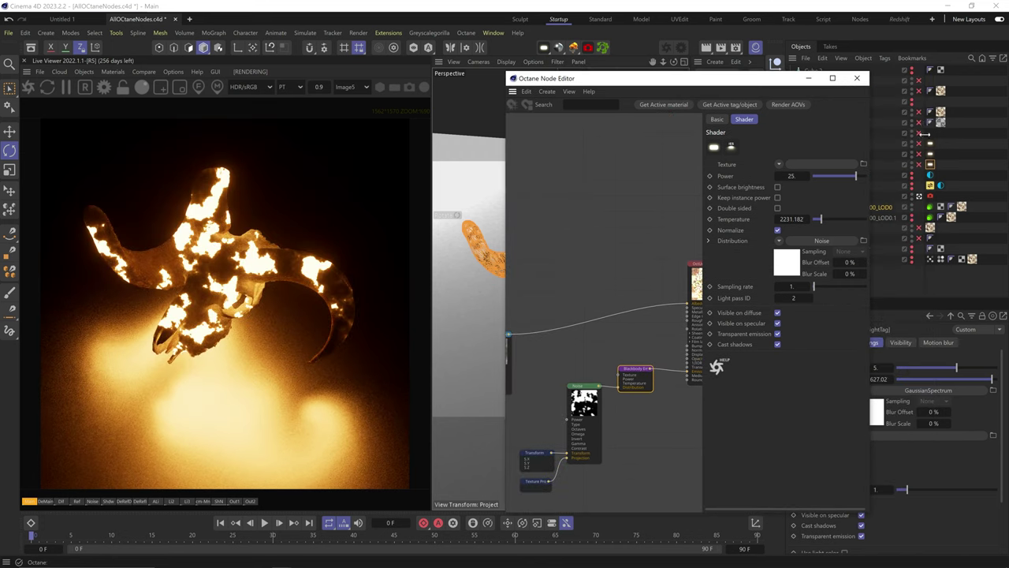
# Step: Enable the cube in front of the skull without its material tag and toggle the Blackbody emission's cast shadows
pyautogui.click(942, 124)
pyautogui.press('Delete')
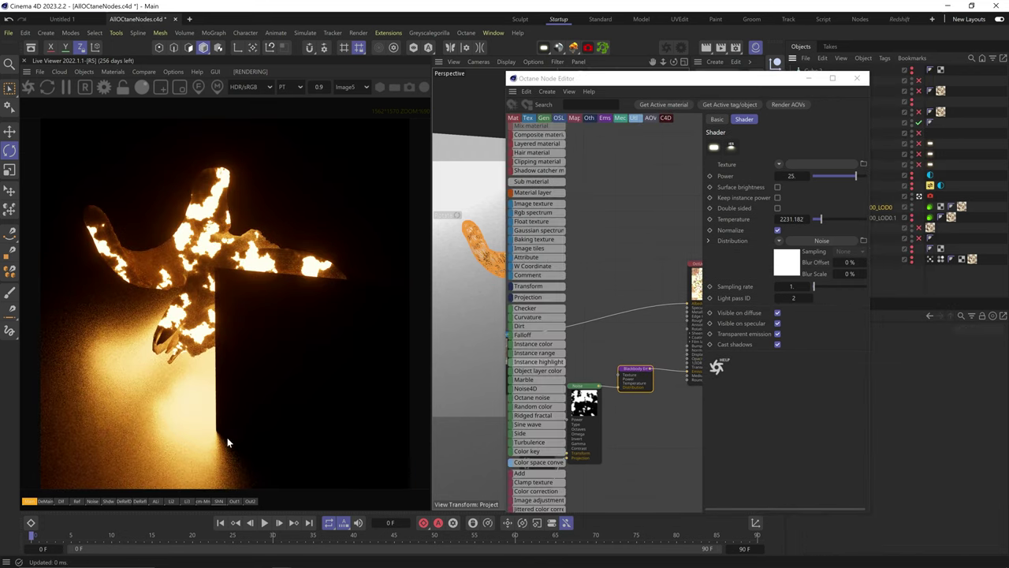
pyautogui.click(777, 345)
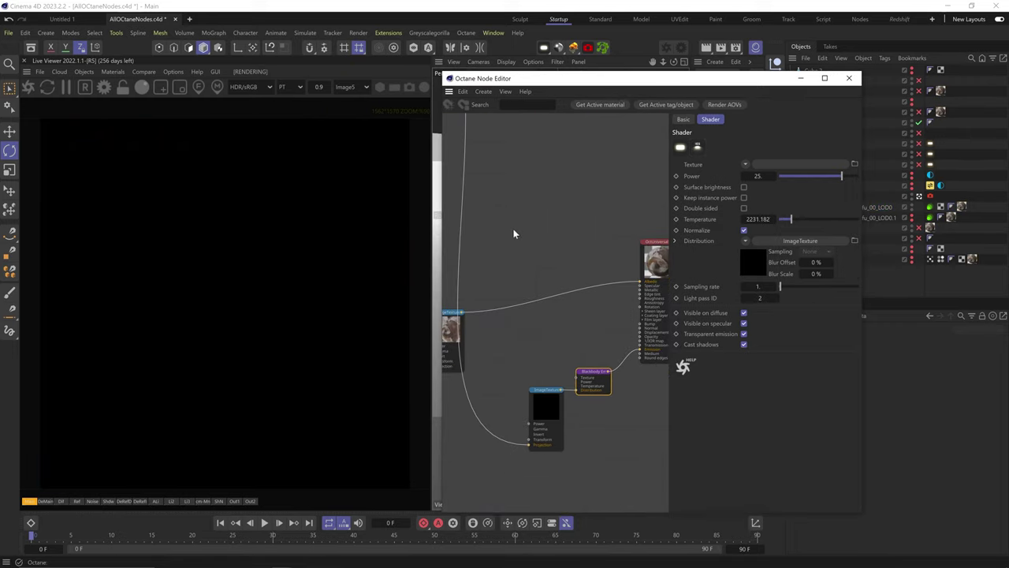
# Step: Load soft-arrow.ies into the image texture that drives the Blackbody emission's distribution
pyautogui.scroll(-3, 553, 269)
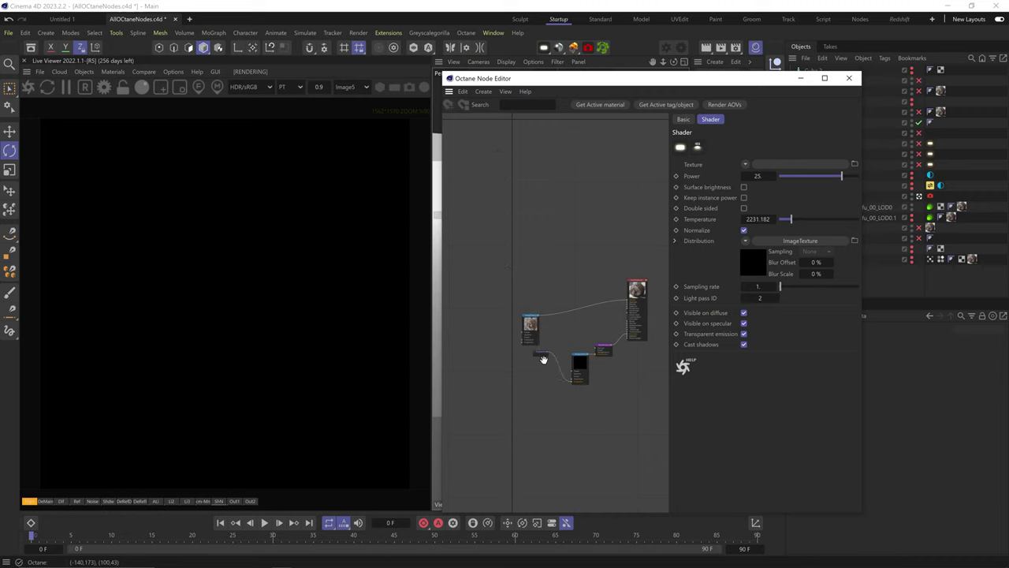
pyautogui.click(557, 383)
pyautogui.scroll(3, 581, 369)
pyautogui.scroll(1, 581, 369)
pyautogui.click(582, 358)
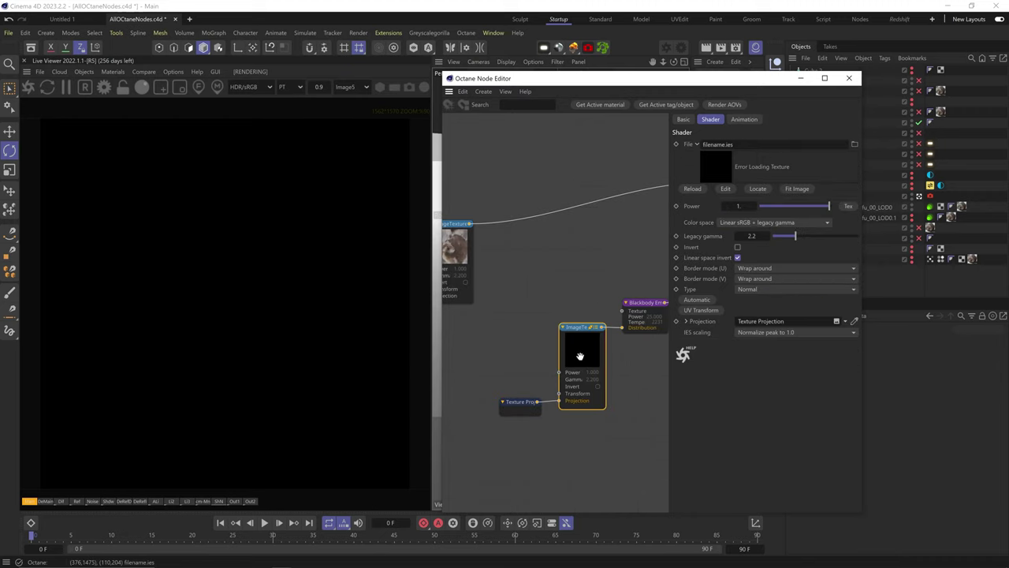
pyautogui.click(854, 146)
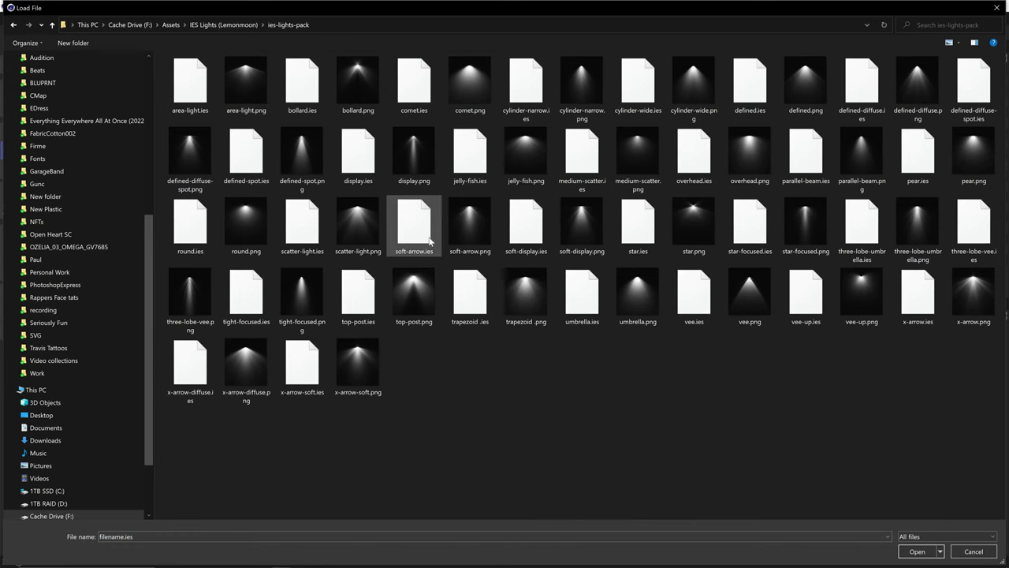
pyautogui.doubleClick(414, 228)
# Step: Connect a Texture emission node to the material's Emission input and feed its texture input with a Gaussian spectrum
pyautogui.moveTo(445, 326)
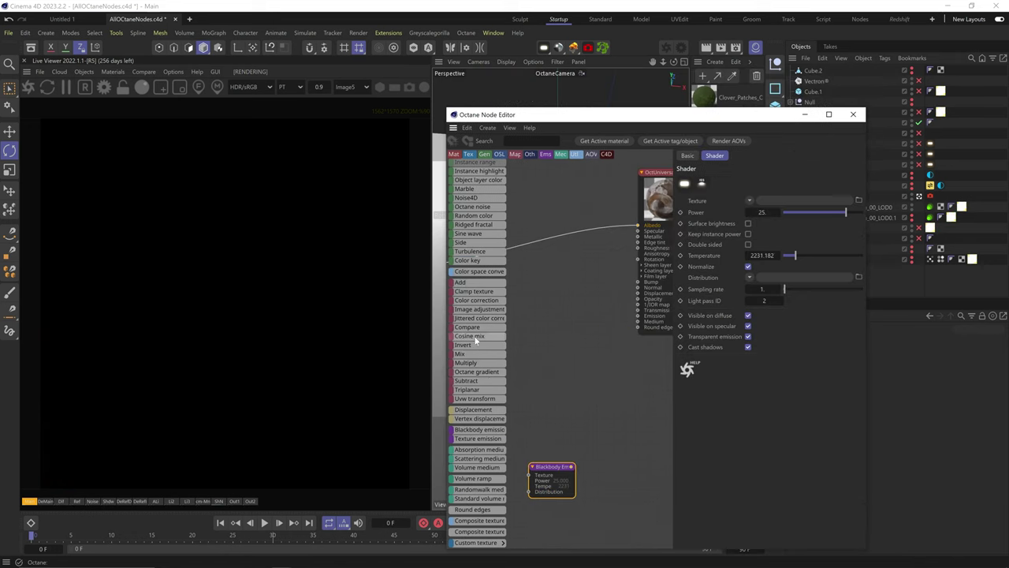
pyautogui.moveTo(483, 465); pyautogui.dragTo(641, 317)
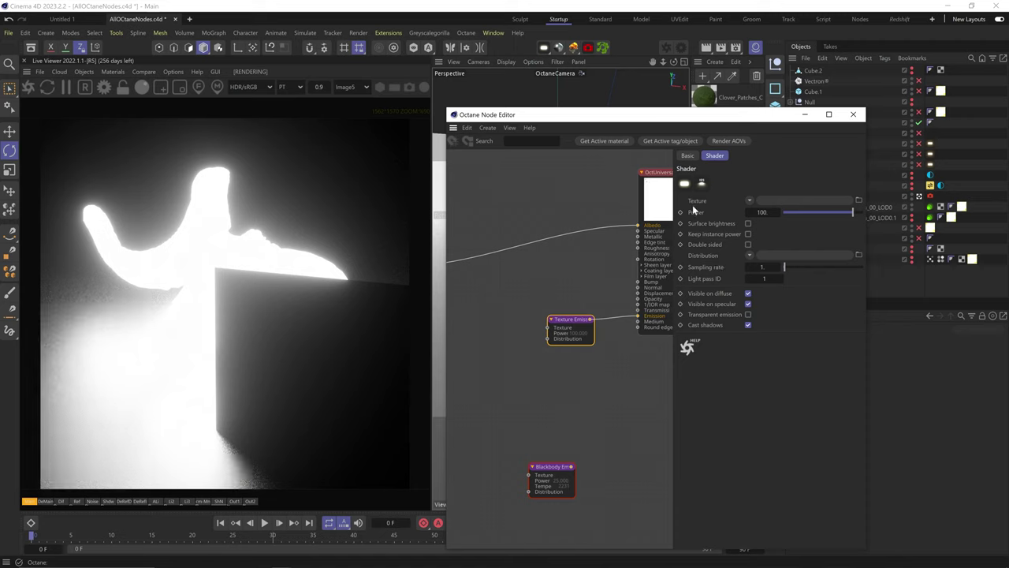
pyautogui.moveTo(456, 244)
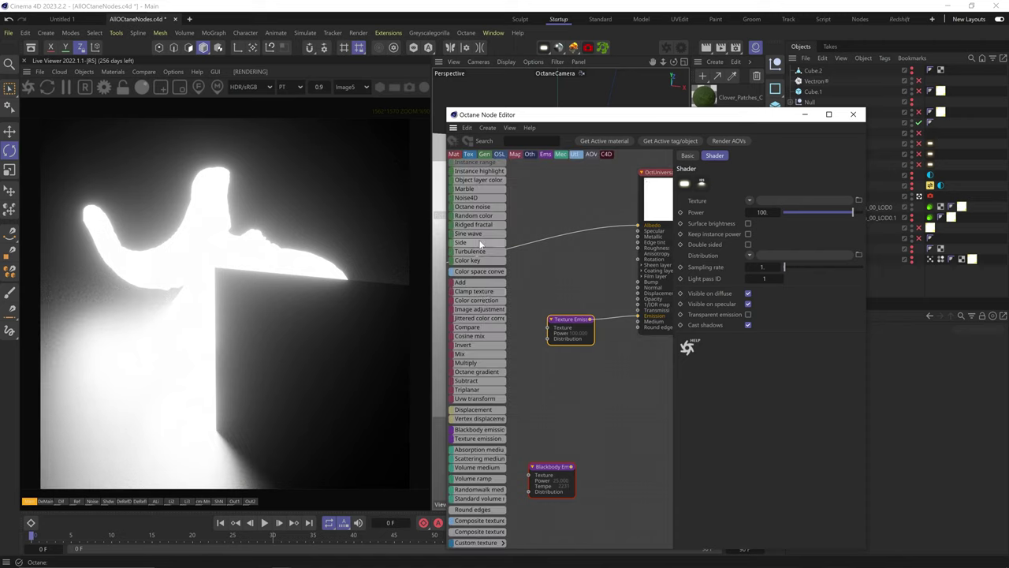
pyautogui.scroll(5, 485, 312)
pyautogui.moveTo(482, 266); pyautogui.dragTo(548, 328)
# Step: Try different Gaussian spectrum settings with a lower Texture emission power, and delete the Gaussian spectrum node
pyautogui.click(772, 195)
pyautogui.click(781, 209)
pyautogui.moveTo(834, 181); pyautogui.dragTo(800, 180)
pyautogui.click(569, 319)
pyautogui.moveTo(858, 246); pyautogui.dragTo(815, 246)
pyautogui.click(516, 332)
pyautogui.moveTo(771, 195); pyautogui.dragTo(770, 209)
pyautogui.moveTo(800, 181)
pyautogui.mouseDown()
pyautogui.moveTo(775, 180)
pyautogui.moveTo(798, 182)
pyautogui.mouseUp()
pyautogui.press('Delete')
# Step: Load the August Macke, Fashion store window.jpg image texture into the Texture emission's texture input
pyautogui.moveTo(455, 315)
pyautogui.moveTo(474, 240); pyautogui.dragTo(548, 328)
pyautogui.click(859, 180)
pyautogui.doubleClick(624, 347)
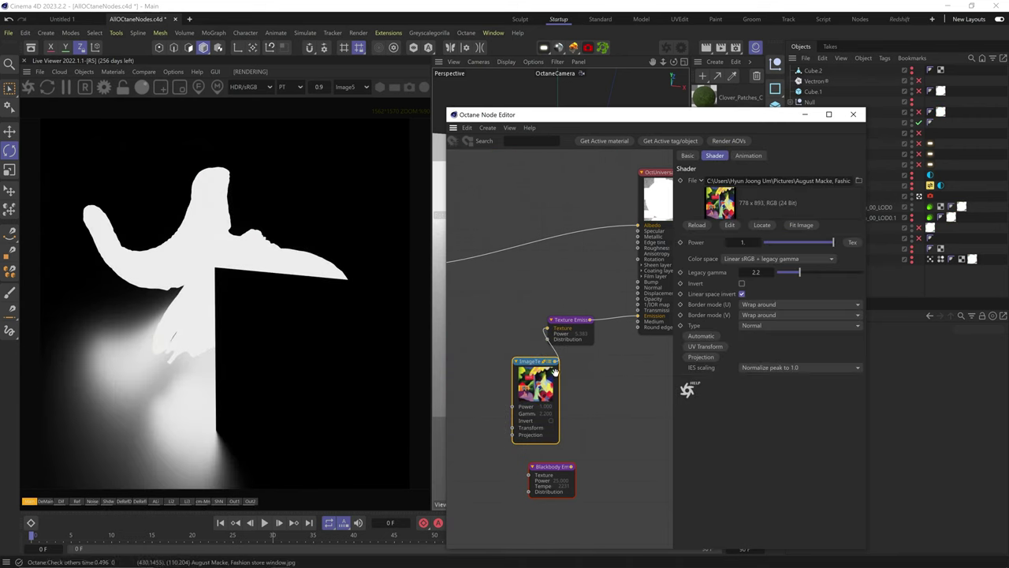
pyautogui.moveTo(555, 373); pyautogui.dragTo(534, 359)
# Step: Set the Texture emission's power to about 1.77 and enable surface brightness
pyautogui.click(569, 320)
pyautogui.moveTo(839, 246); pyautogui.dragTo(832, 248)
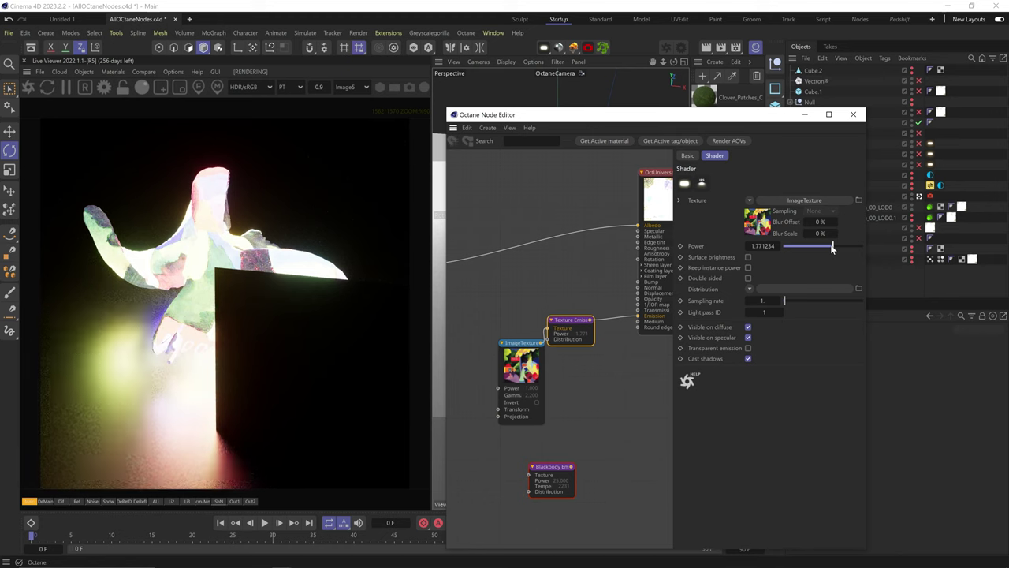
pyautogui.click(747, 258)
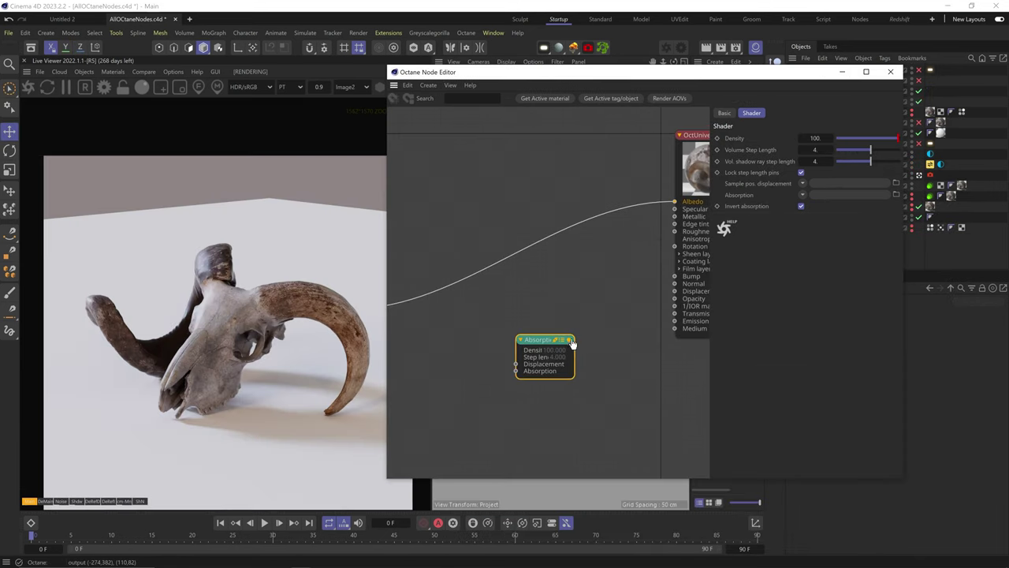
# Step: Connect the Absorption medium to the skull material's Medium input and set the material's transmission float to 1
pyautogui.moveTo(569, 339); pyautogui.dragTo(674, 328)
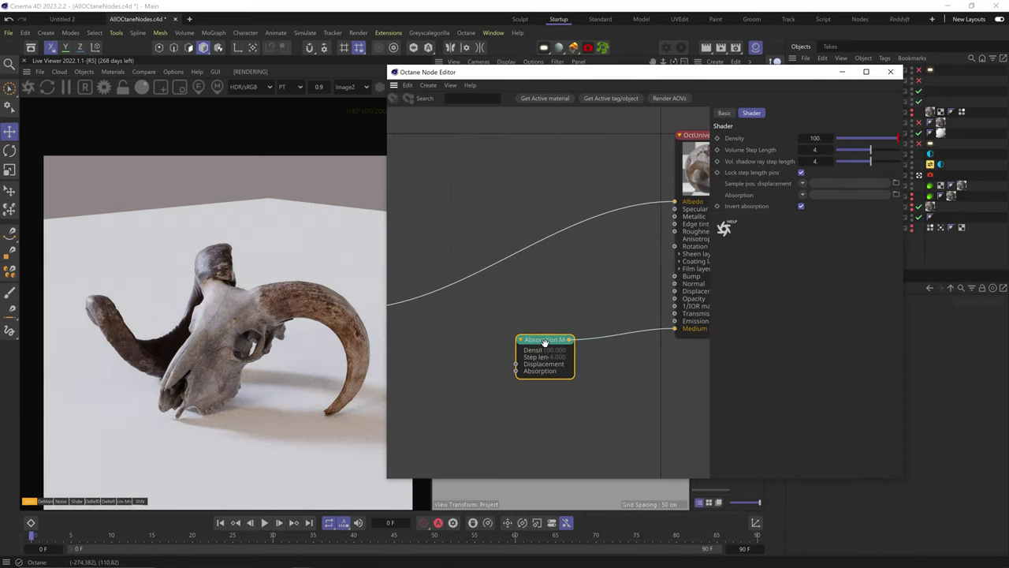
pyautogui.moveTo(543, 344); pyautogui.dragTo(541, 339)
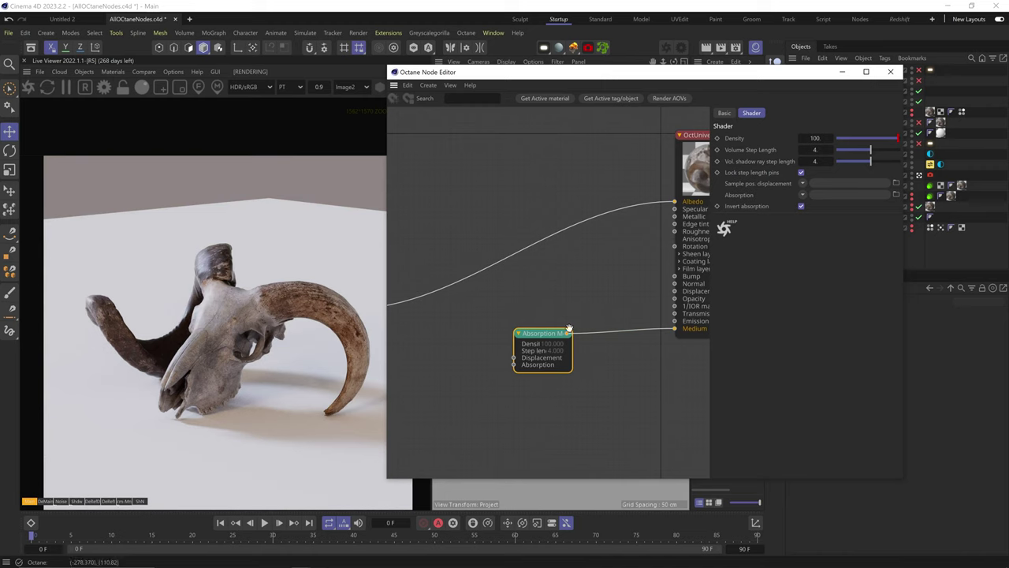
pyautogui.click(696, 164)
pyautogui.click(776, 152)
pyautogui.moveTo(834, 310); pyautogui.dragTo(899, 311)
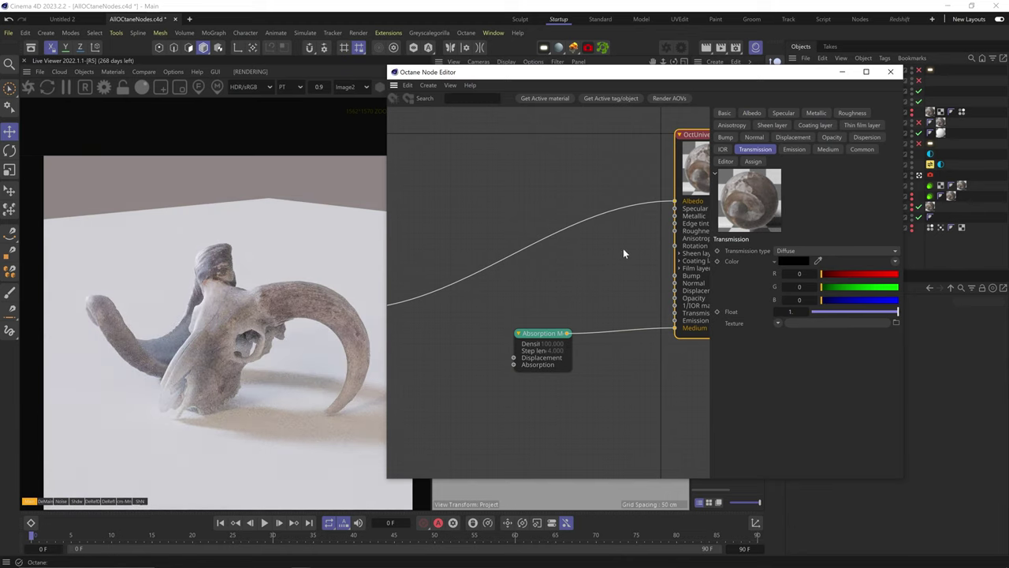
# Step: Add an RGB spectrum coloured red (255, 30, 30) and connect it to the Absorption medium's absorption input
pyautogui.moveTo(624, 249); pyautogui.dragTo(613, 250, button='middle')
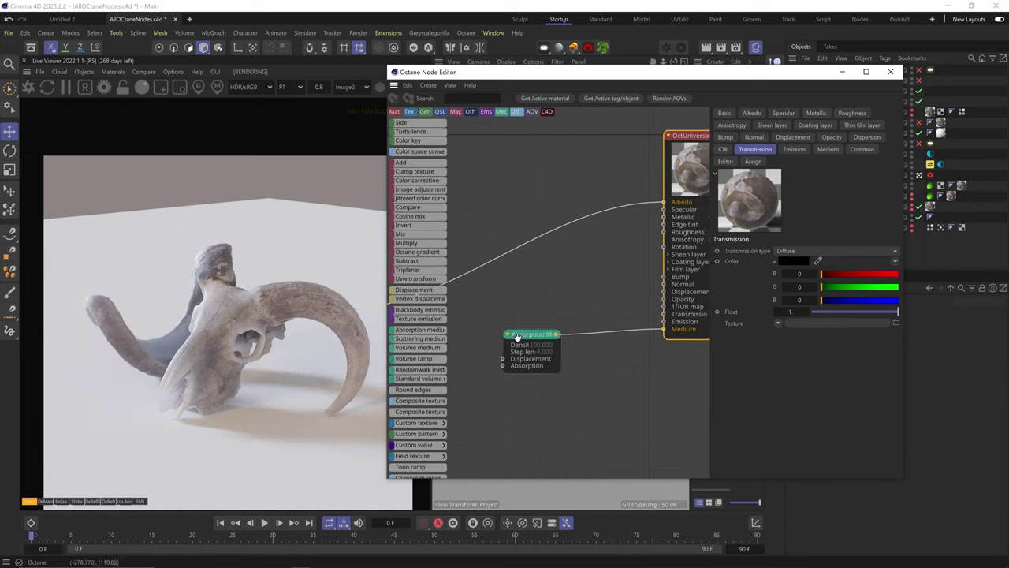
pyautogui.scroll(10, 420, 201)
pyautogui.moveTo(409, 230); pyautogui.dragTo(457, 364)
pyautogui.click(762, 137)
pyautogui.moveTo(731, 220); pyautogui.dragTo(723, 194)
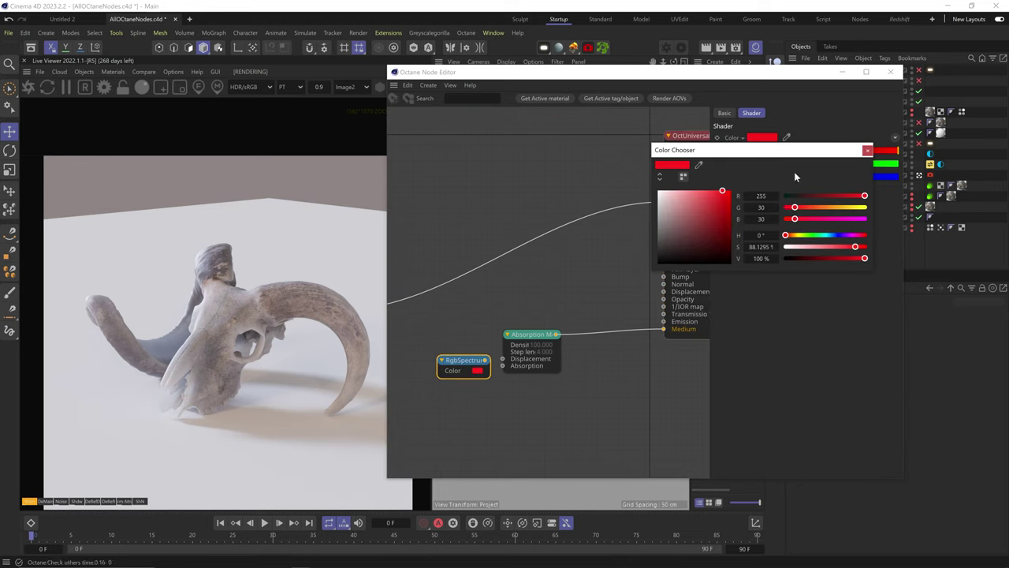
pyautogui.click(867, 154)
pyautogui.moveTo(485, 360); pyautogui.dragTo(505, 373)
# Step: Try a density of 10 on the Absorption medium and raise it to 200
pyautogui.click(523, 342)
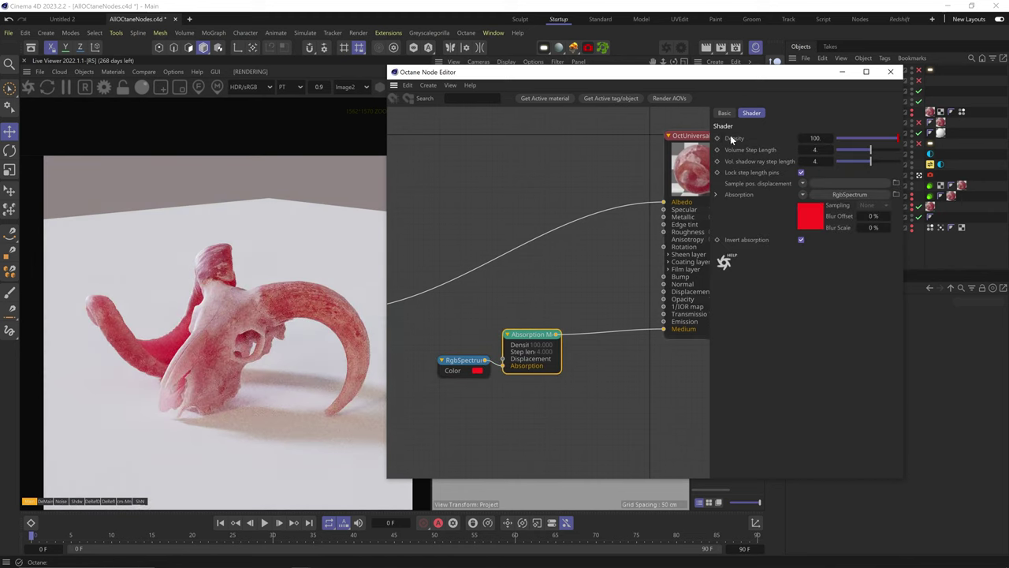
pyautogui.click(821, 138)
pyautogui.write('10')
pyautogui.press('Return')
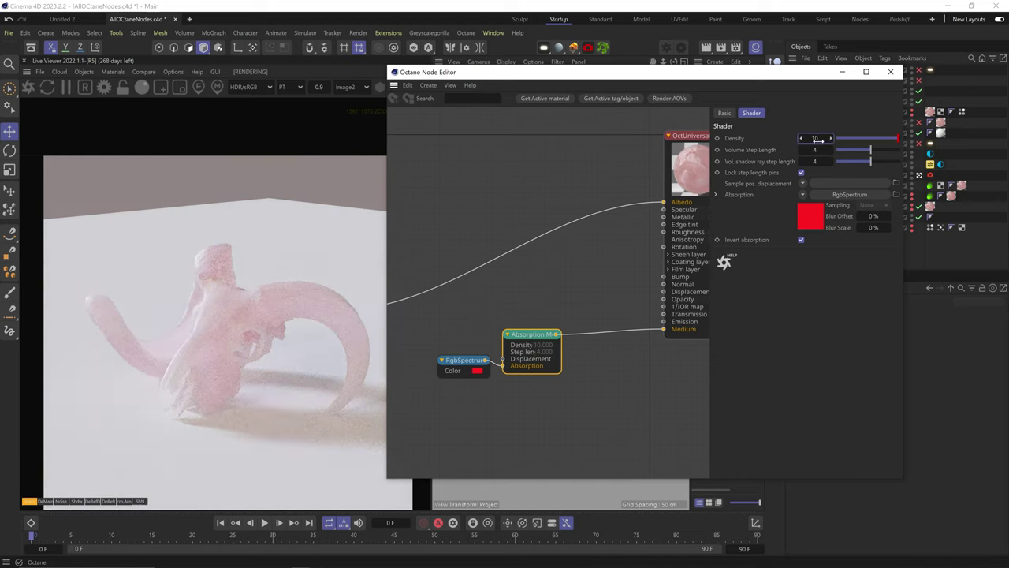
pyautogui.write('200')
pyautogui.press('Return')
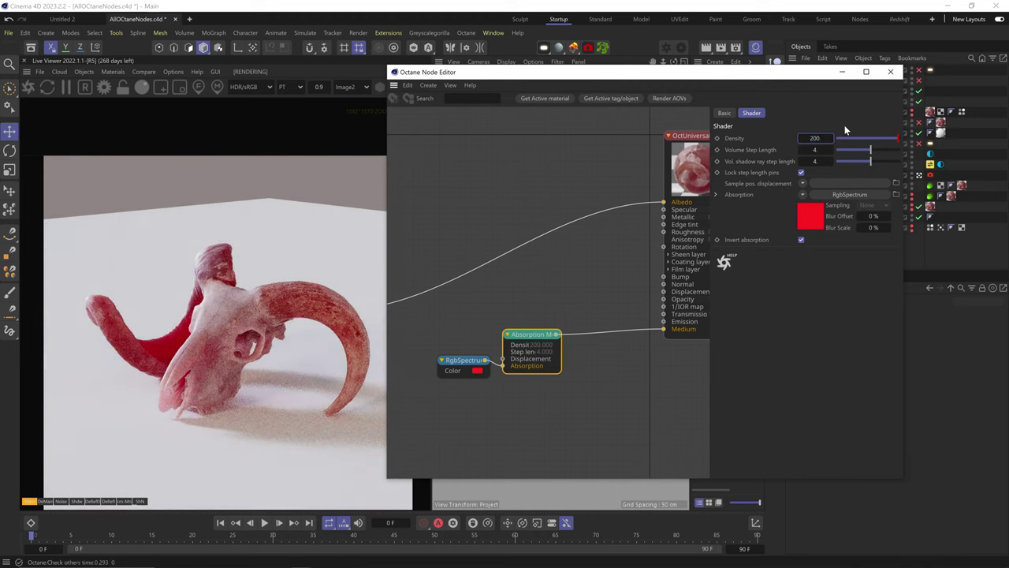
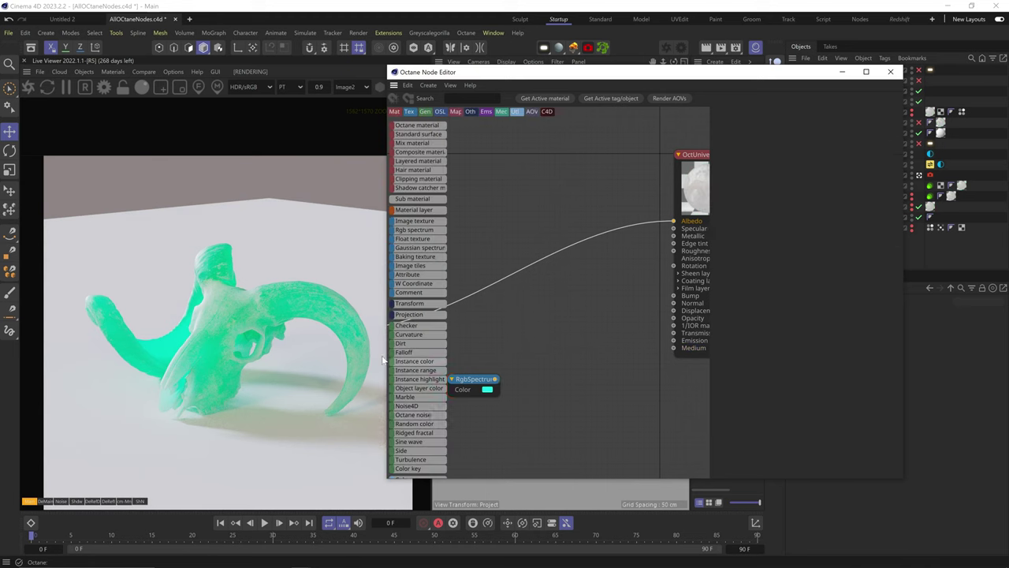
# Step: Connect a Scattering medium to the material's Medium input and feed its absorption with the cyan RGB spectrum
pyautogui.scroll(-5, 422, 347)
pyautogui.moveTo(421, 341); pyautogui.dragTo(674, 348)
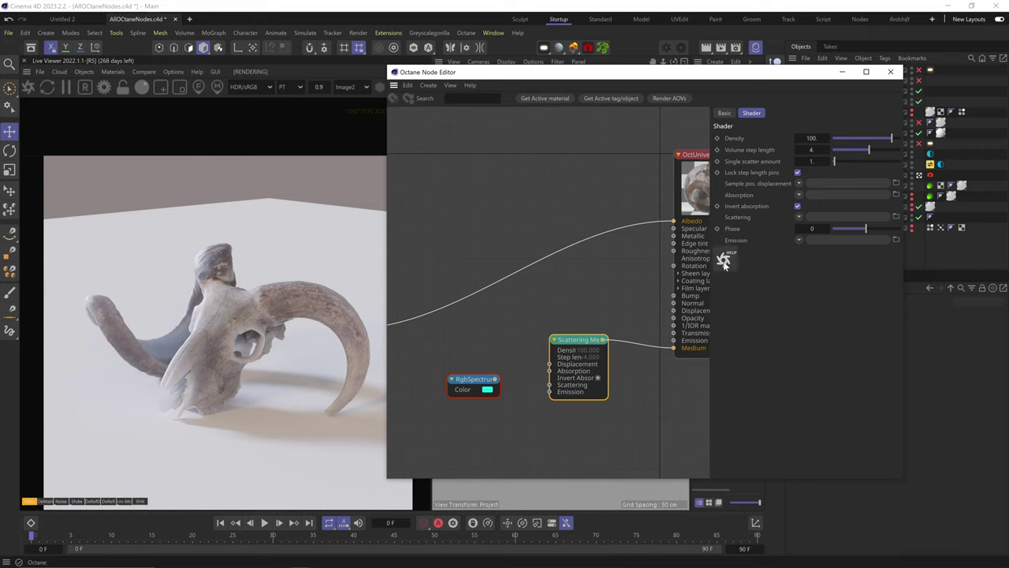
pyautogui.moveTo(496, 379); pyautogui.dragTo(550, 370)
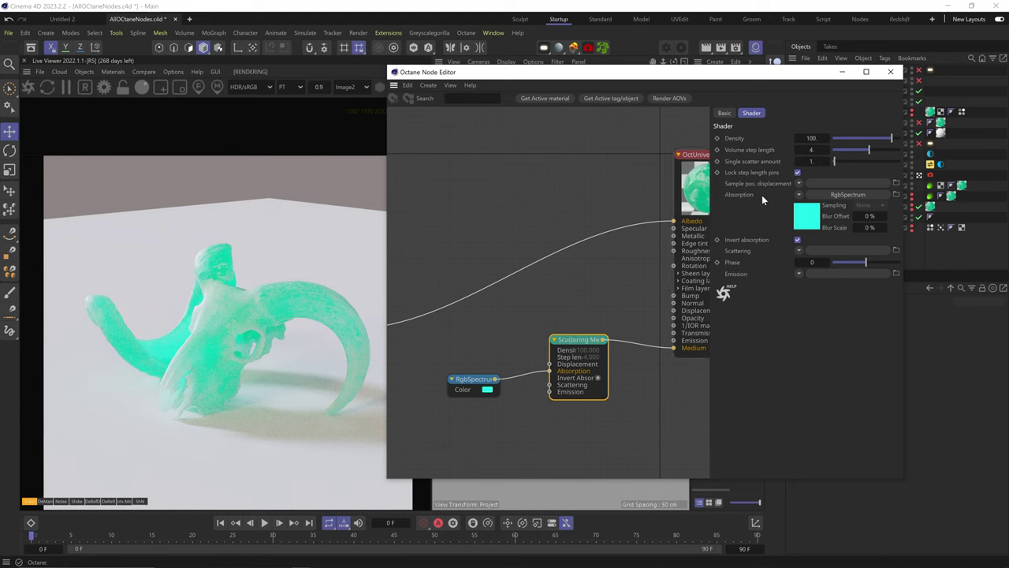
# Step: Set the Scattering medium's density to 200
pyautogui.doubleClick(812, 138)
pyautogui.write('200')
pyautogui.press('Return')
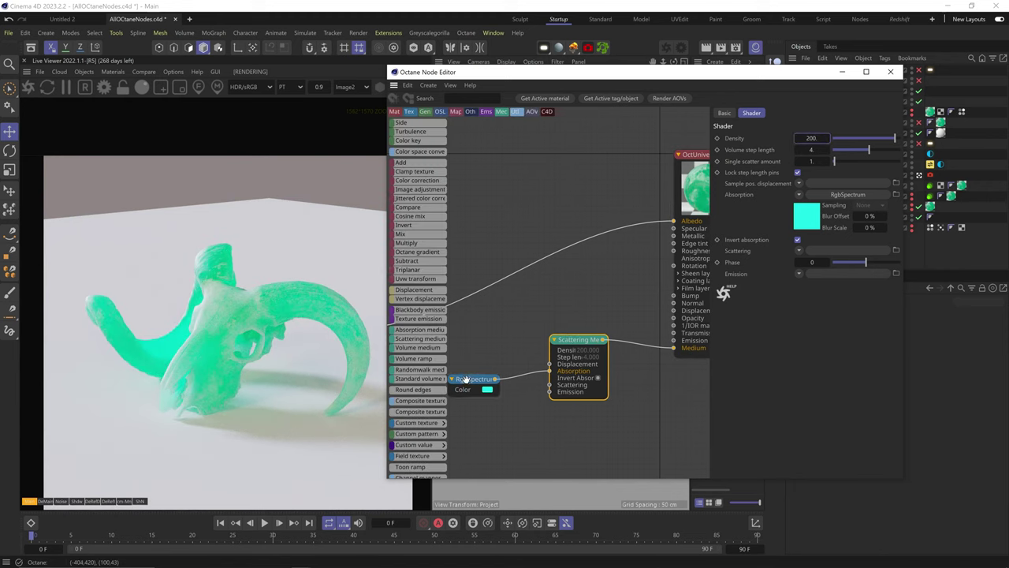
# Step: Duplicate the RGB spectrum, connect the copy to the Scattering medium's scattering input and colour it red (255, 30, 30)
pyautogui.keyDown('ctrl'); pyautogui.moveTo(466, 379); pyautogui.dragTo(464, 409); pyautogui.keyUp('ctrl')
pyautogui.click(762, 137)
pyautogui.moveTo(825, 235); pyautogui.dragTo(793, 235)
pyautogui.click(868, 150)
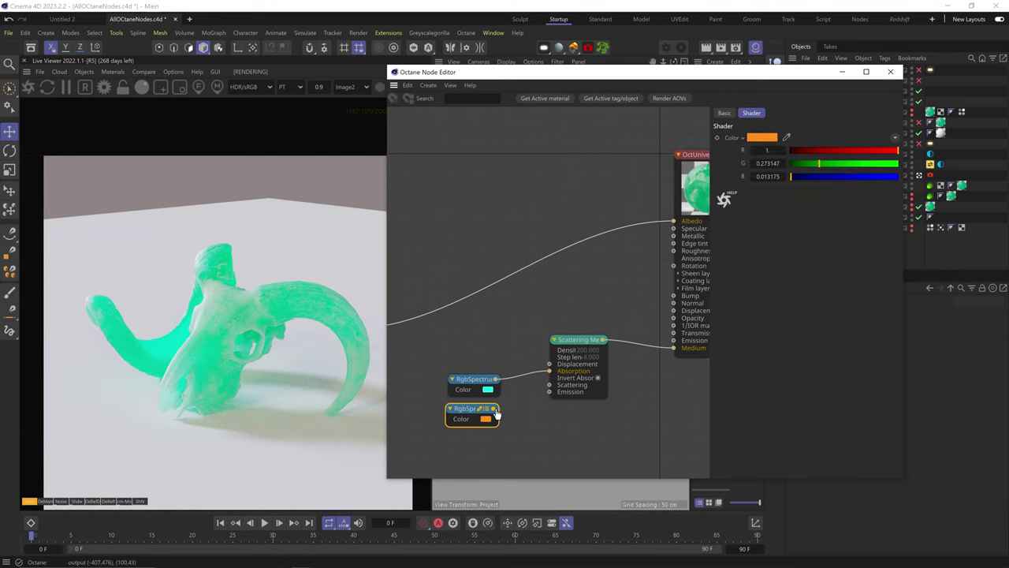
pyautogui.moveTo(494, 408); pyautogui.dragTo(550, 385)
pyautogui.moveTo(468, 421); pyautogui.dragTo(475, 425)
pyautogui.click(763, 138)
pyautogui.moveTo(793, 235); pyautogui.dragTo(786, 237)
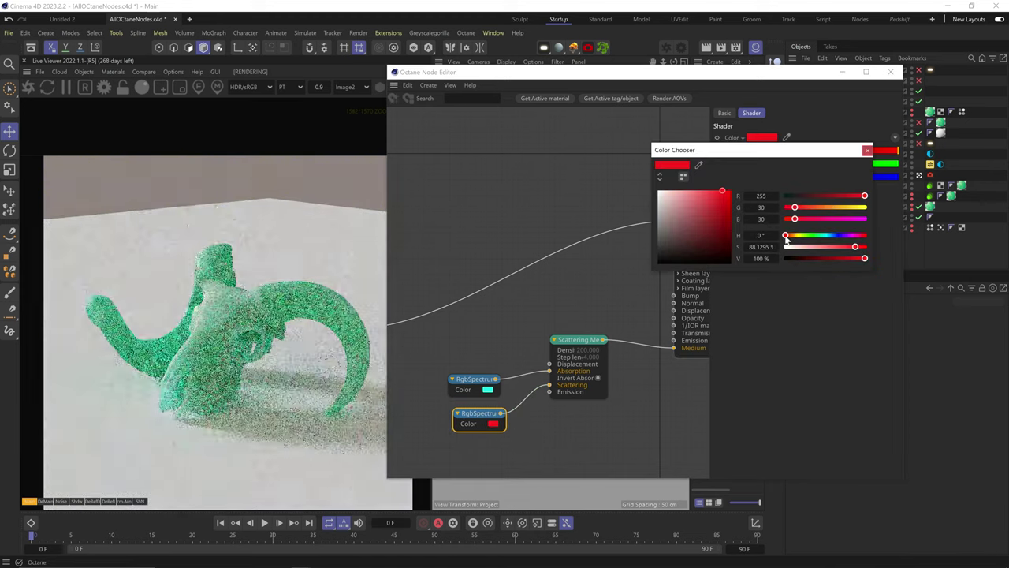
pyautogui.click(867, 151)
# Step: Set the Scattering medium's density to 50
pyautogui.click(580, 341)
pyautogui.write('50')
pyautogui.press('Return')
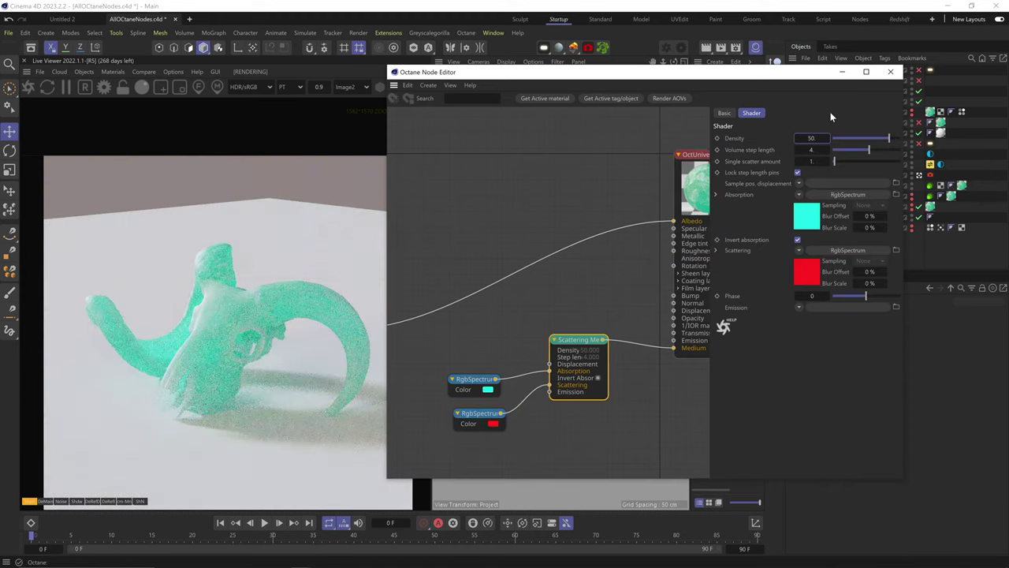
# Step: Disconnect the texture from the universal material's albedo and darken its plain albedo colour
pyautogui.click(686, 194)
pyautogui.click(753, 112)
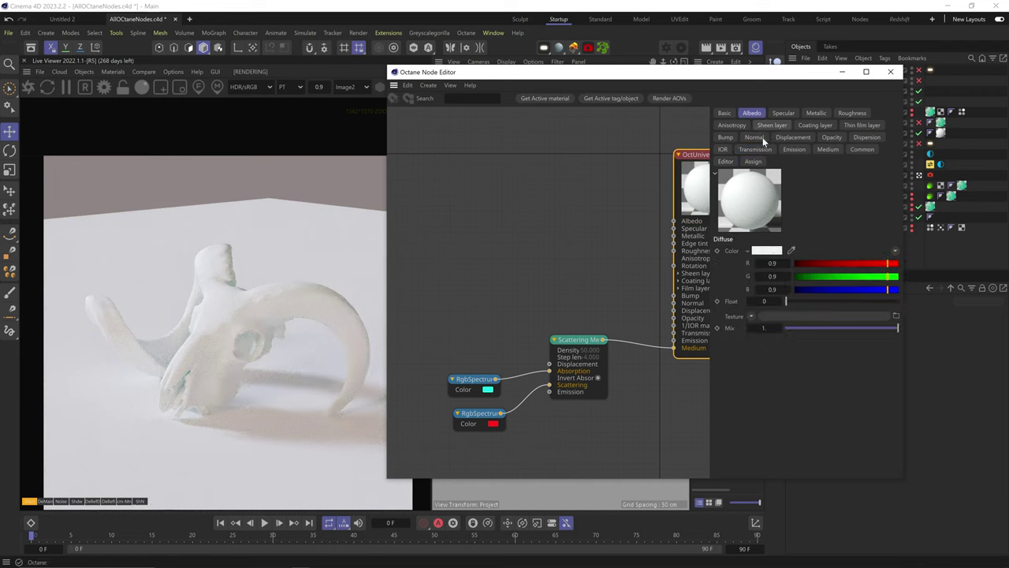
pyautogui.click(767, 250)
pyautogui.moveTo(678, 355); pyautogui.dragTo(662, 377)
pyautogui.click(872, 262)
# Step: Set the Scattering medium's density to 300
pyautogui.click(579, 340)
pyautogui.doubleClick(812, 138)
pyautogui.write('300')
pyautogui.press('Return')
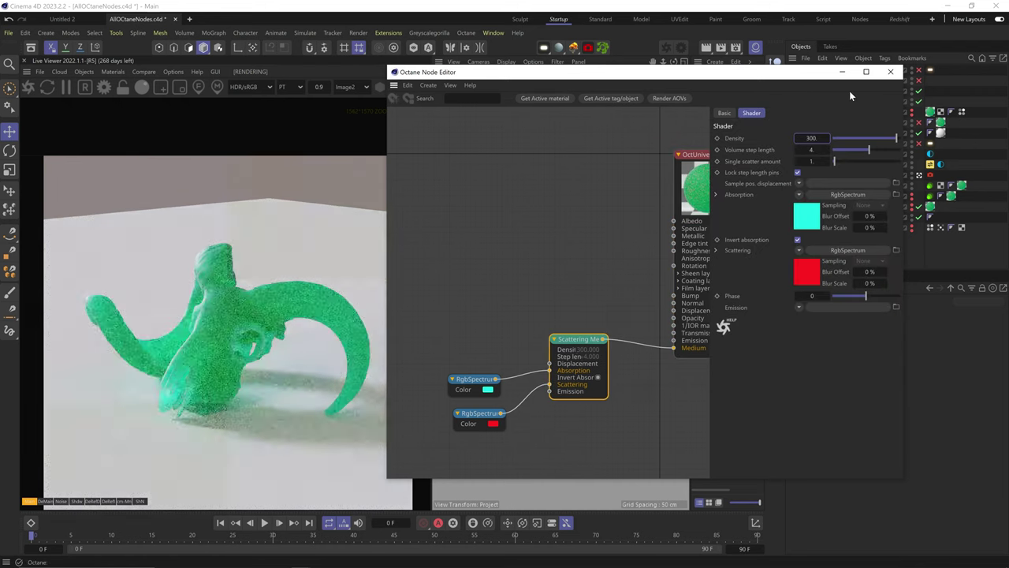
# Step: Recolour the RGB spectrum feeding the scattering input to blue-violet, about 0.094, 0.013, 1 in RGB
pyautogui.click(492, 423)
pyautogui.moveTo(828, 236); pyautogui.dragTo(842, 236)
pyautogui.click(868, 150)
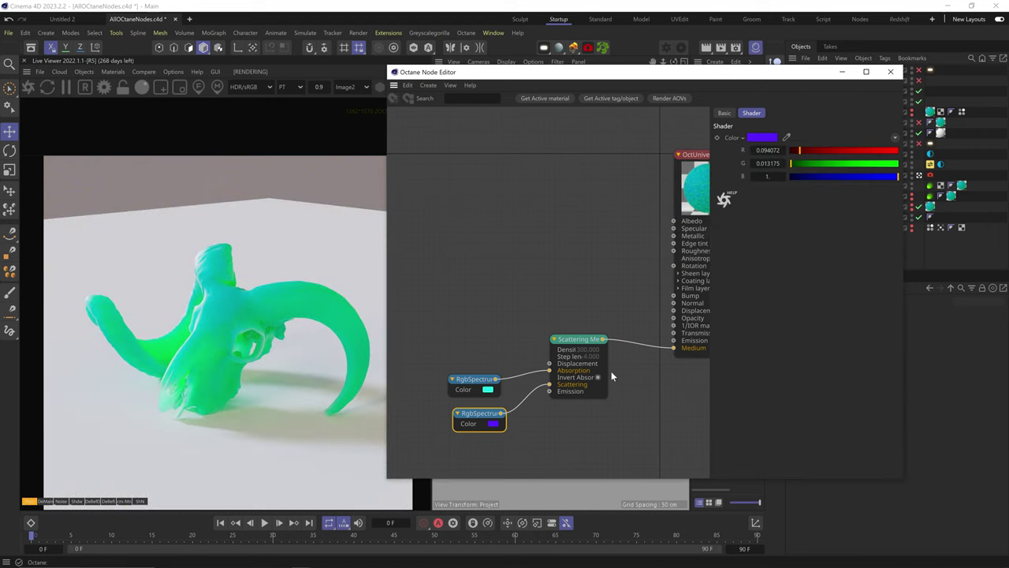
# Step: Set the Scattering medium's density to 600
pyautogui.click(588, 355)
pyautogui.doubleClick(812, 138)
pyautogui.write('600')
pyautogui.press('Return')
# Step: Try magenta on the scattering input's RGB spectrum by raising red to about 0.976, and end with pure white (255, 255, 255)
pyautogui.click(479, 413)
pyautogui.moveTo(799, 150); pyautogui.dragTo(895, 150)
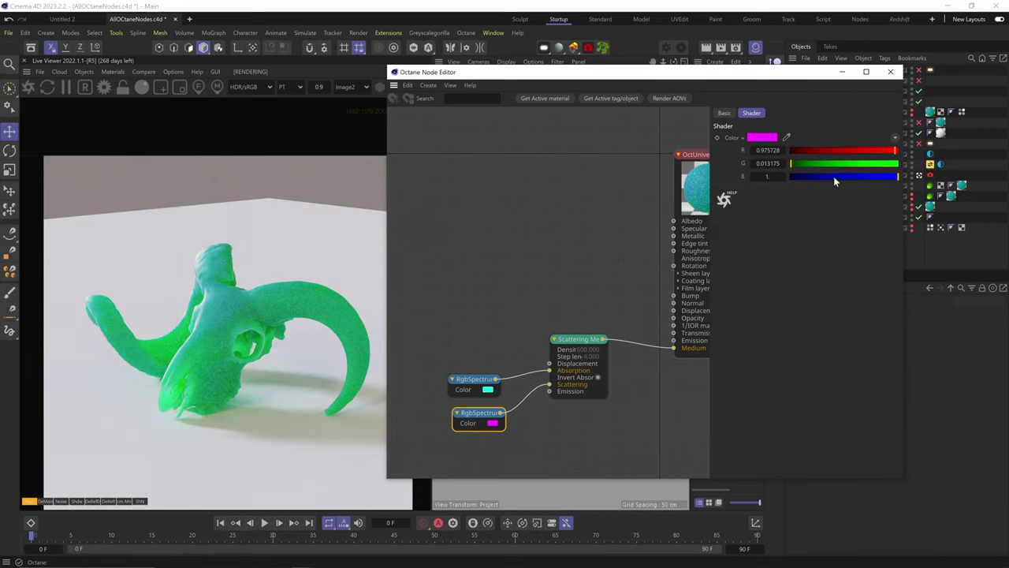
pyautogui.click(763, 137)
pyautogui.moveTo(693, 197); pyautogui.dragTo(658, 190)
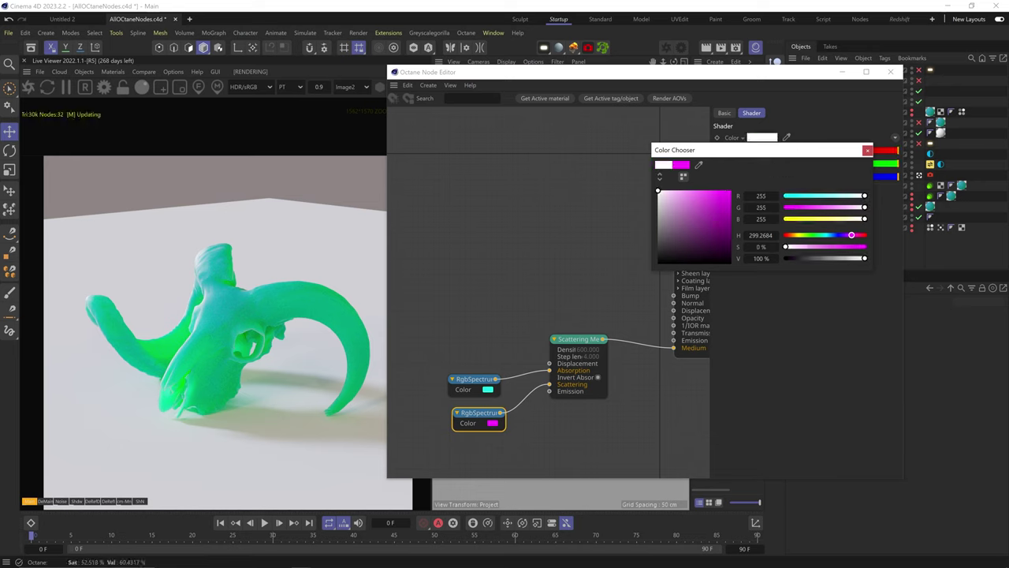
pyautogui.click(868, 149)
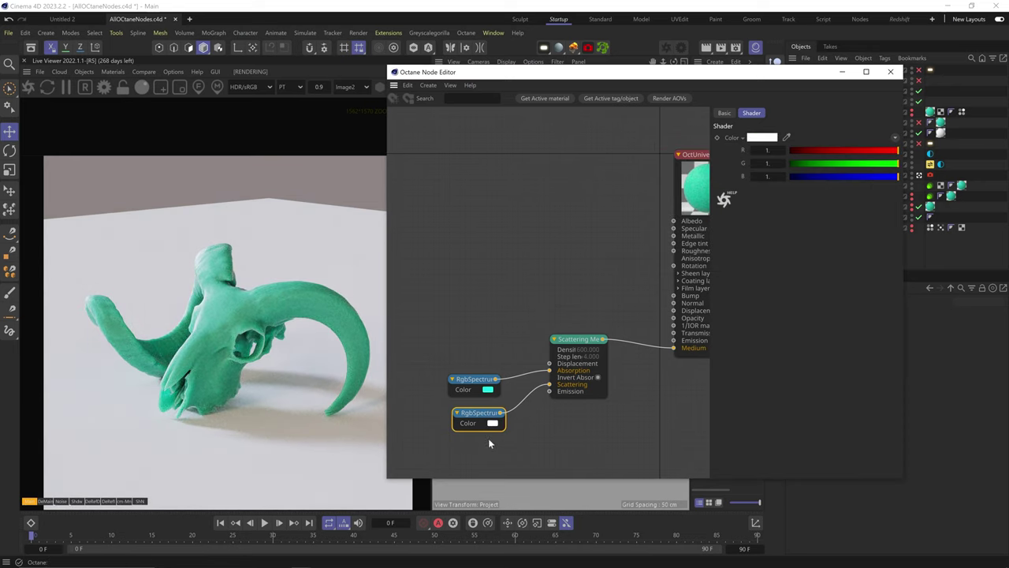
# Step: Feed the Scattering medium's scattering input from a new Float texture instead of the RGB spectrum, with its value set to 20
pyautogui.moveTo(472, 415); pyautogui.dragTo(470, 412)
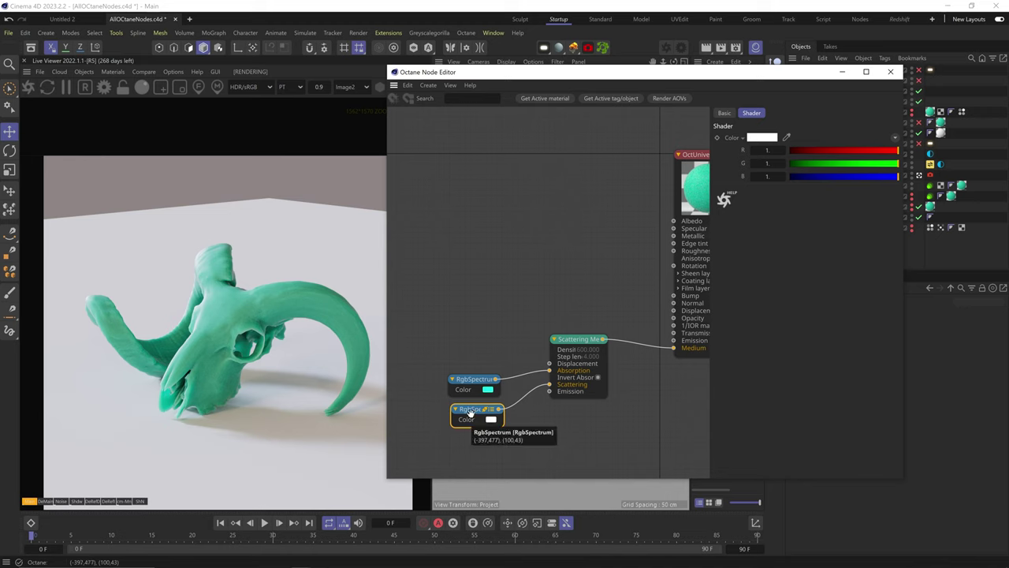
pyautogui.moveTo(371, 246)
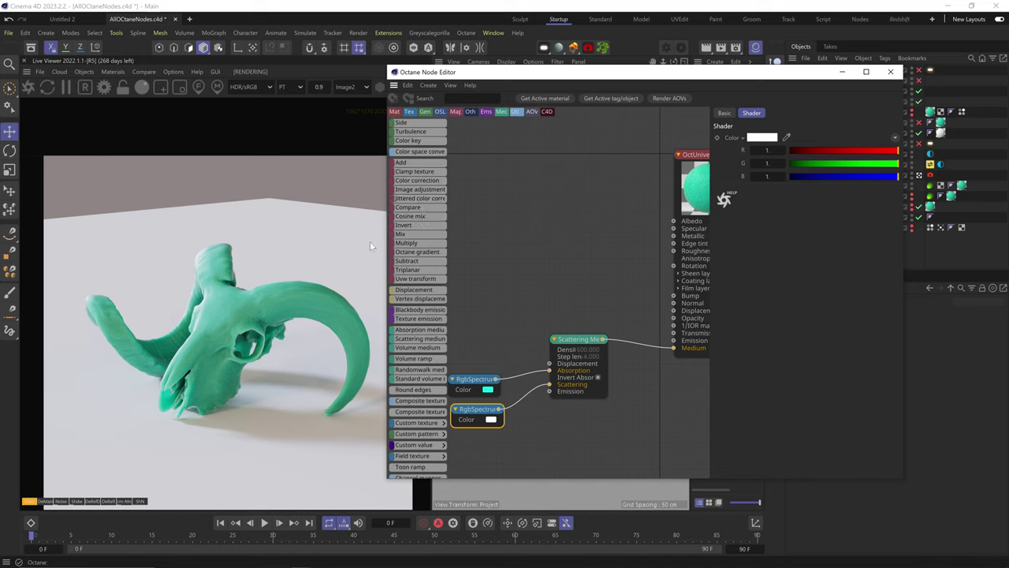
pyautogui.scroll(6, 417, 237)
pyautogui.moveTo(558, 389); pyautogui.dragTo(474, 447)
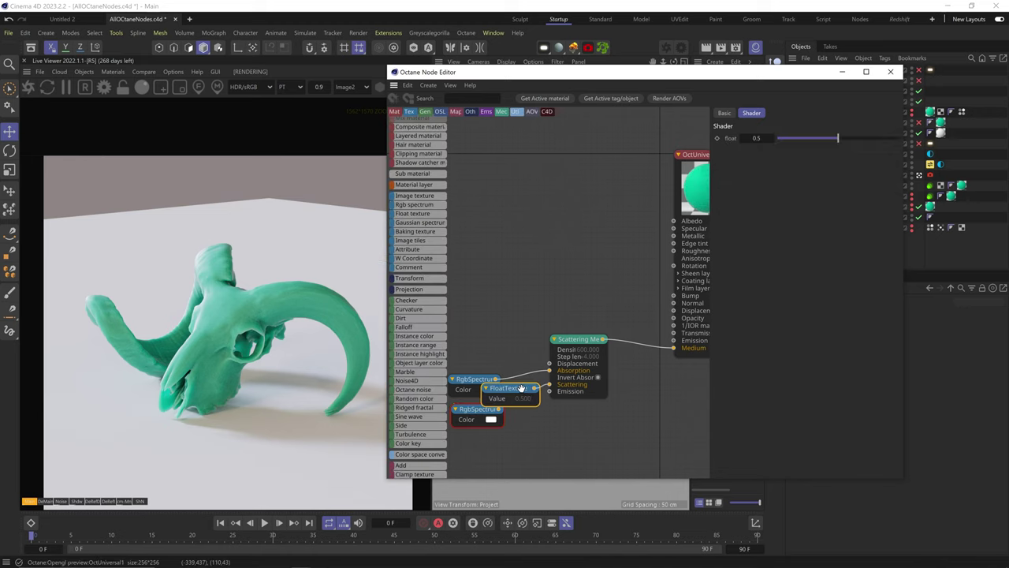
pyautogui.write('20')
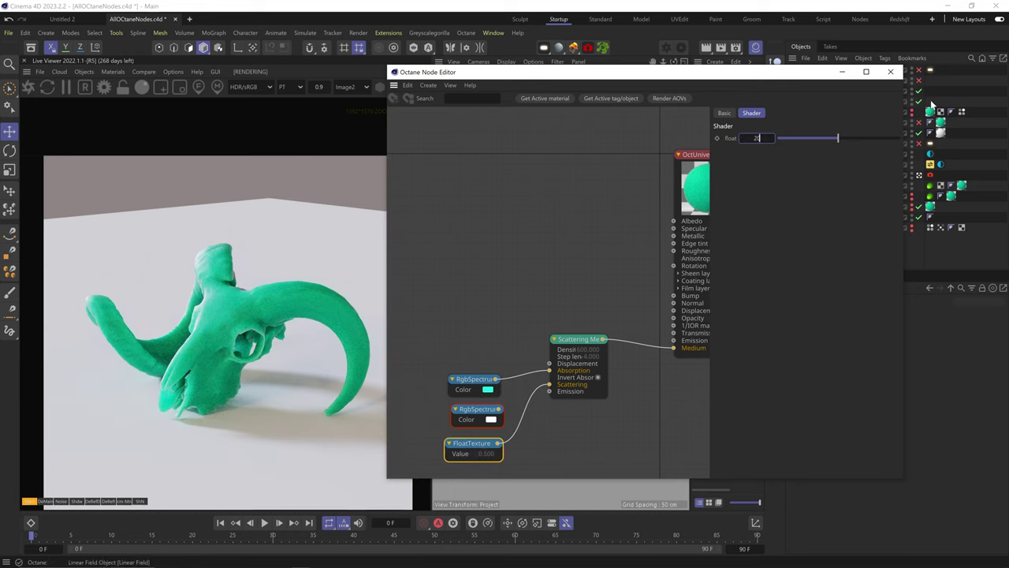
pyautogui.press('Return')
# Step: Set the Float texture's value to 0.2
pyautogui.doubleClick(757, 138)
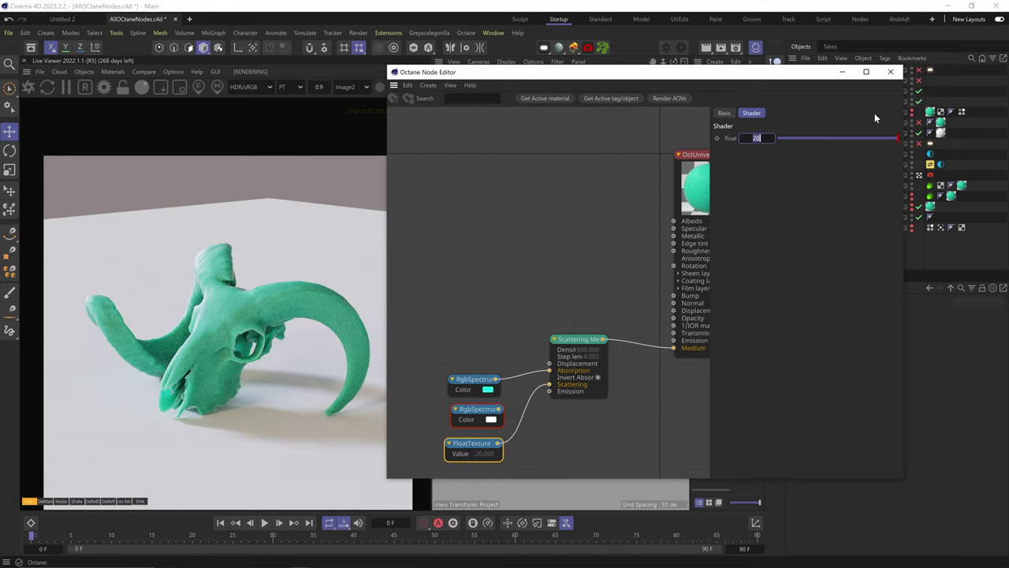
pyautogui.write('0.2')
pyautogui.press('Return')
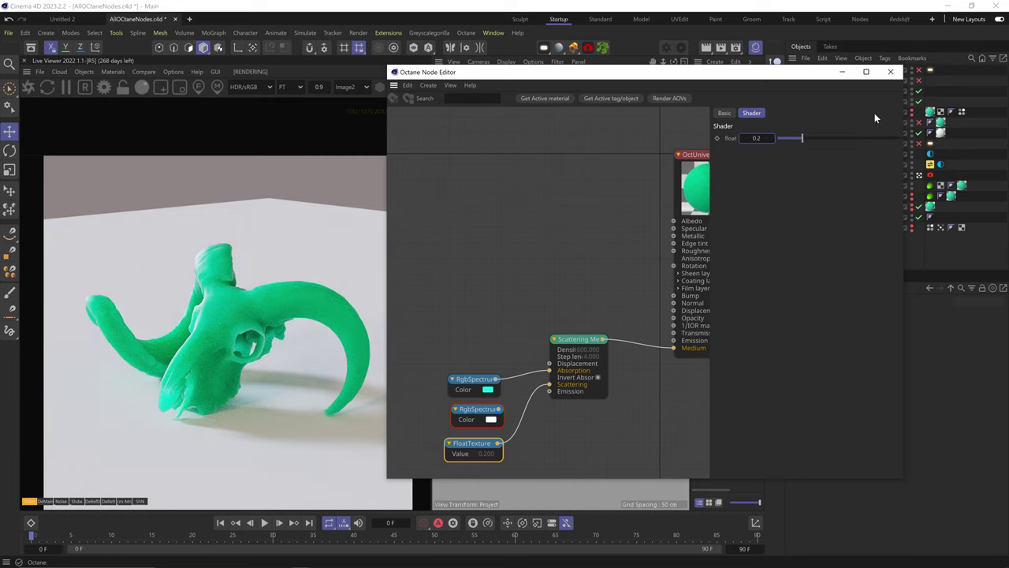
# Step: Try the Scattering medium's phase at 1 and -1, and leave it at about 0.13
pyautogui.click(574, 340)
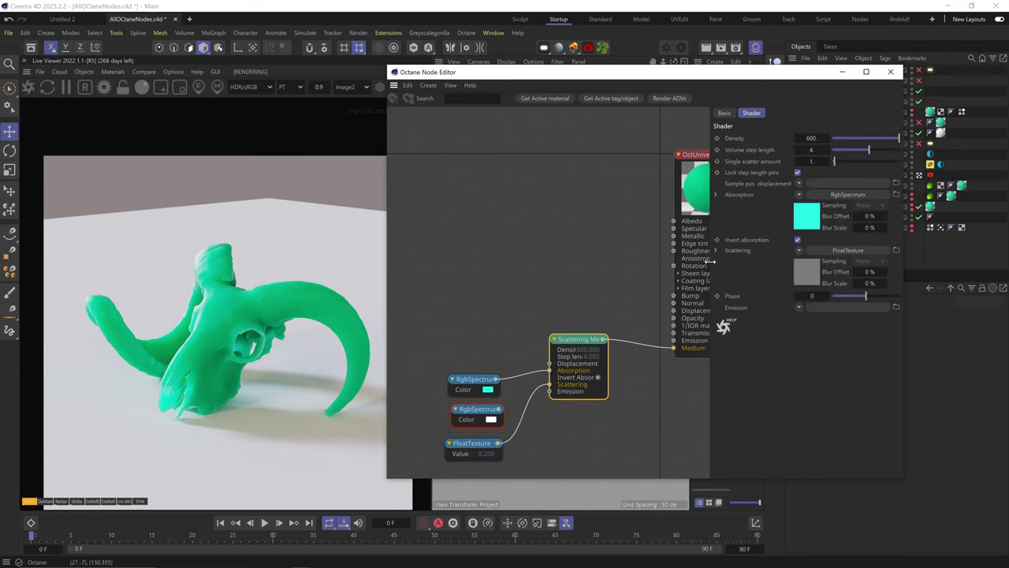
pyautogui.moveTo(865, 296); pyautogui.dragTo(911, 294)
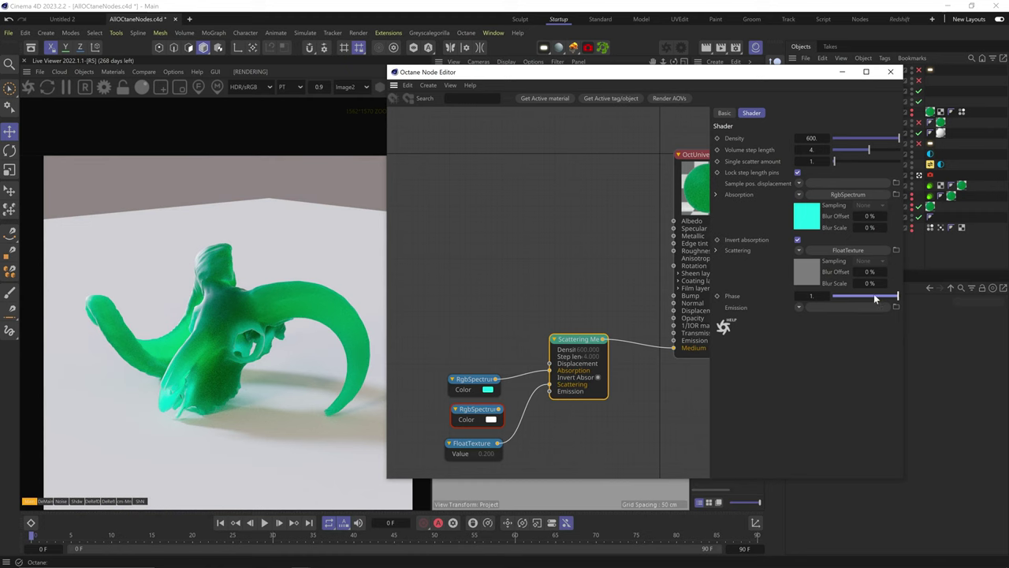
pyautogui.moveTo(873, 295); pyautogui.dragTo(776, 303)
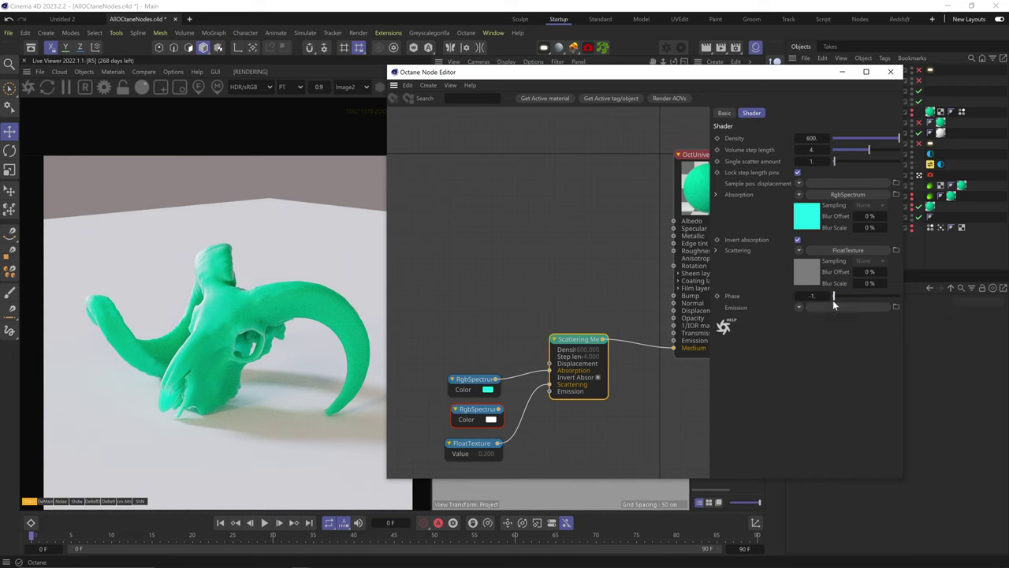
pyautogui.click(869, 295)
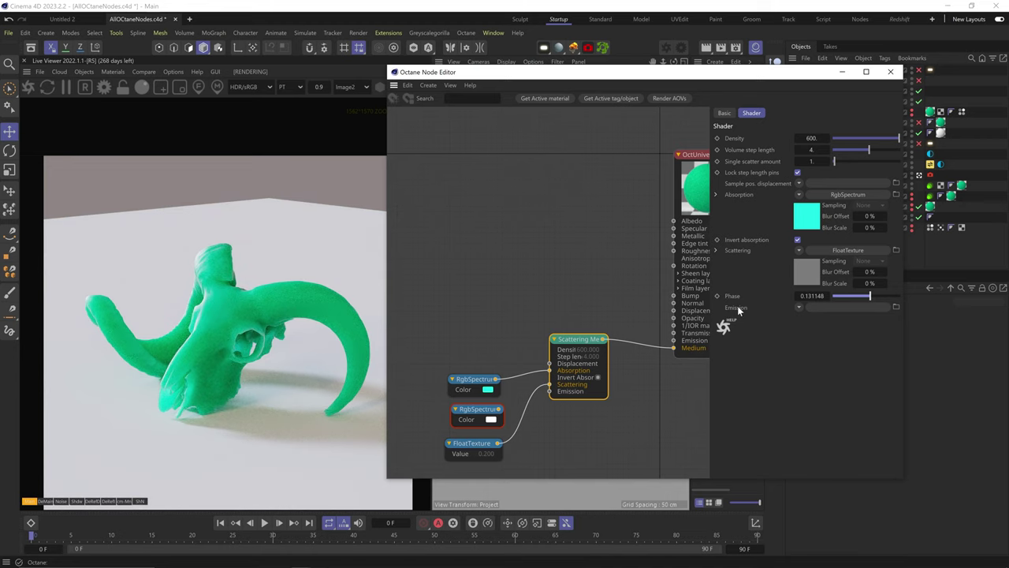
# Step: Replace the Scattering medium with a Random walk medium, feed its albedo from the cyan RGB spectrum and expand its albedo and radius settings
pyautogui.moveTo(414, 372); pyautogui.dragTo(560, 352)
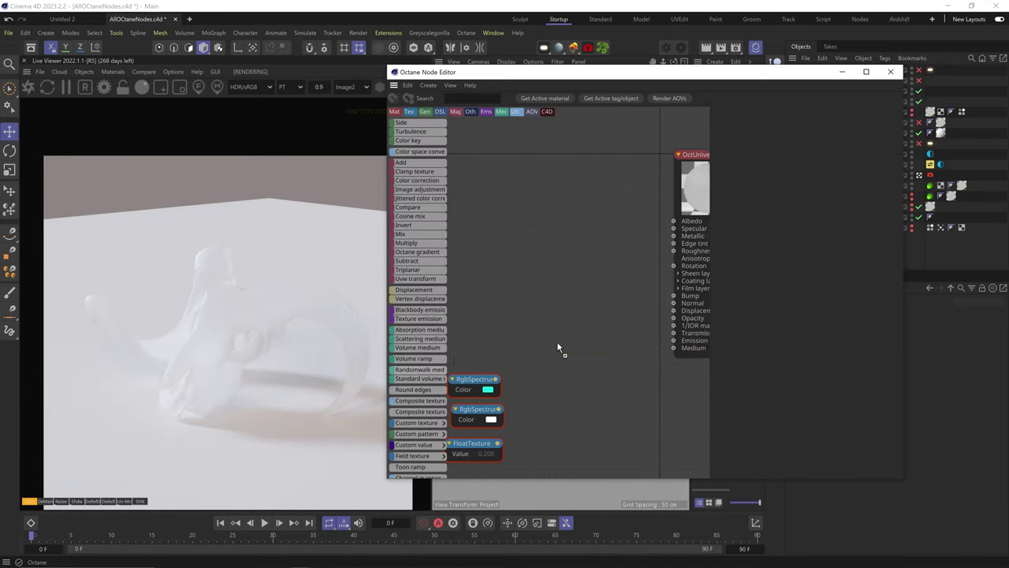
pyautogui.moveTo(611, 358); pyautogui.dragTo(673, 348)
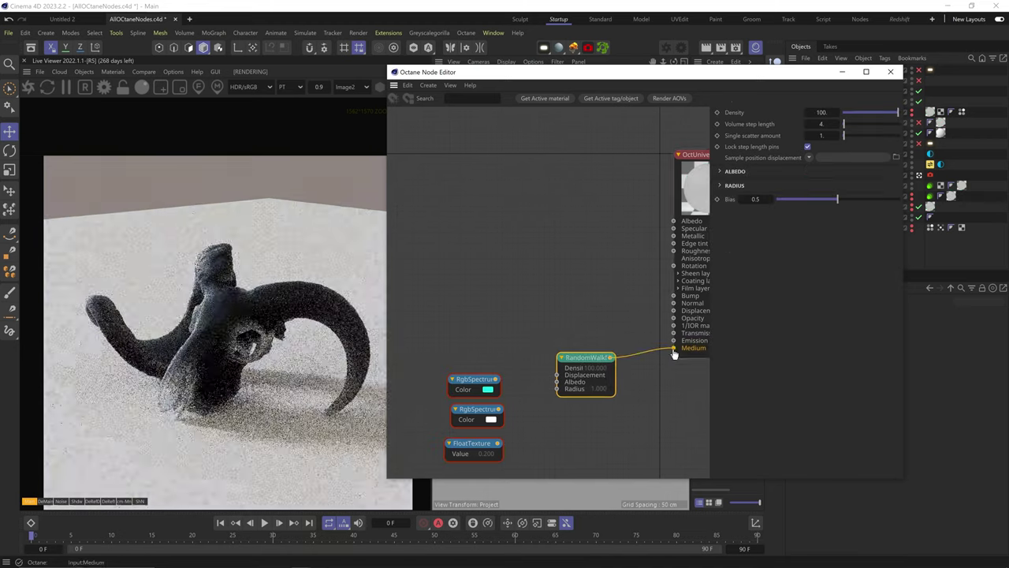
pyautogui.moveTo(590, 358); pyautogui.dragTo(589, 365)
pyautogui.moveTo(496, 379); pyautogui.dragTo(556, 388)
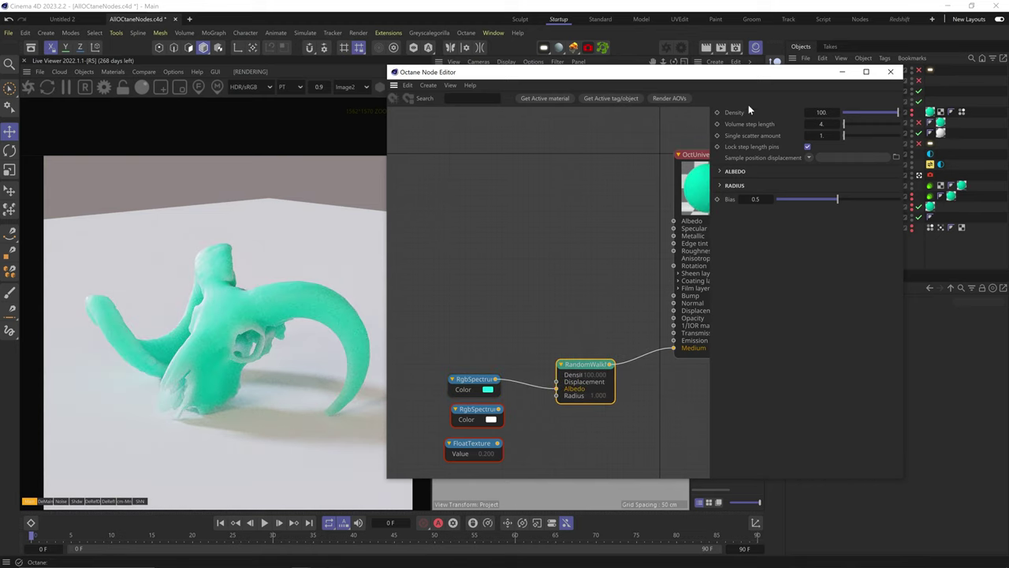
pyautogui.click(720, 172)
pyautogui.click(721, 235)
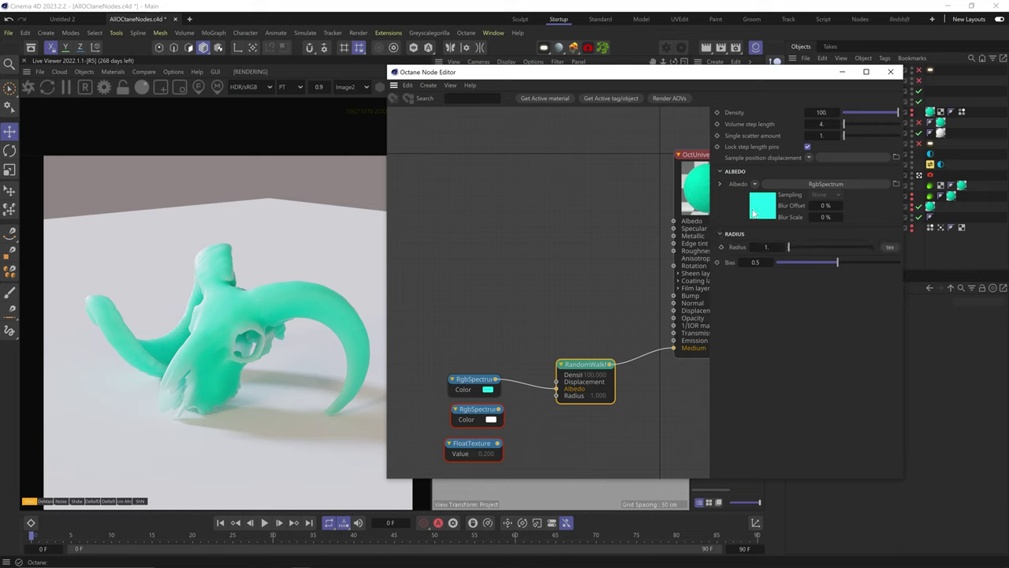
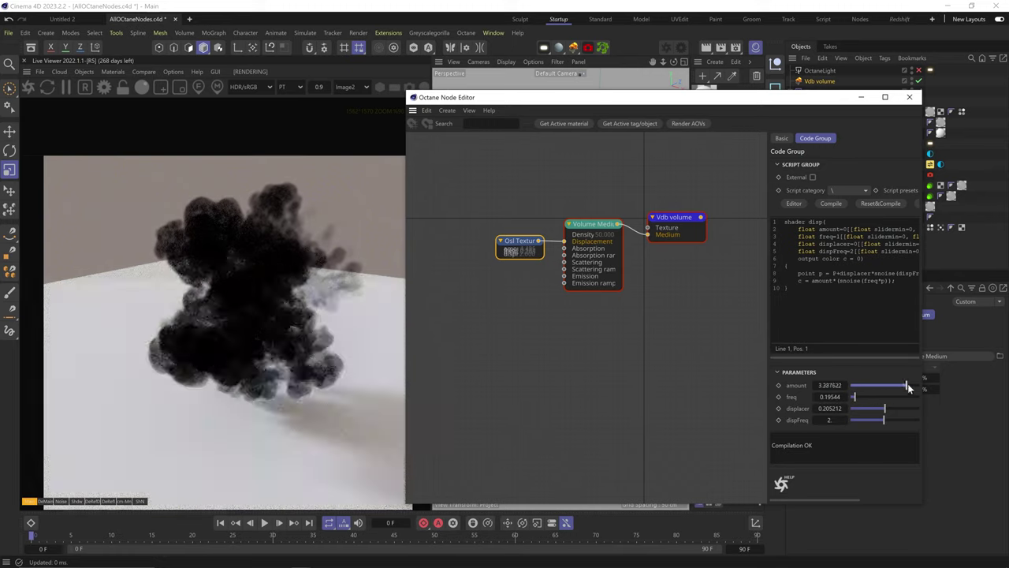
# Step: Set the OSL displacement texture's amount to 100, freq to about 2.93, displacer to about 0.023 and dispFreq to about 1.86
pyautogui.moveTo(885, 409)
pyautogui.mouseDown()
pyautogui.moveTo(862, 409)
pyautogui.moveTo(899, 396)
pyautogui.moveTo(854, 408)
pyautogui.moveTo(872, 420)
pyautogui.moveTo(842, 421)
pyautogui.moveTo(882, 420)
pyautogui.mouseUp()
pyautogui.doubleClick(834, 385)
pyautogui.write('100')
pyautogui.press('Return')
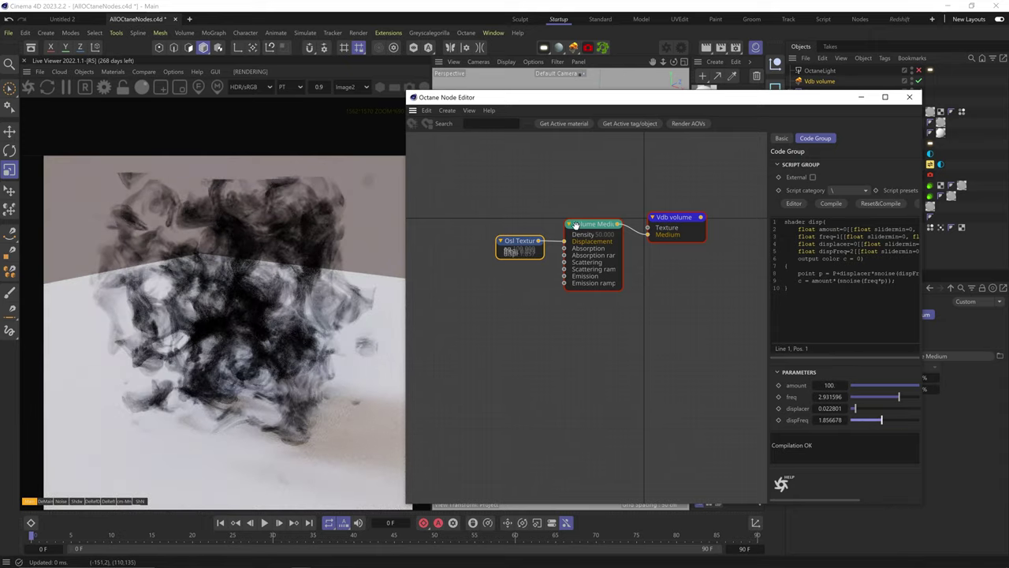
# Step: Delete the OSL texture from the Volume medium's displacement and connect a new RGB spectrum to its absorption input
pyautogui.moveTo(511, 240); pyautogui.dragTo(496, 222)
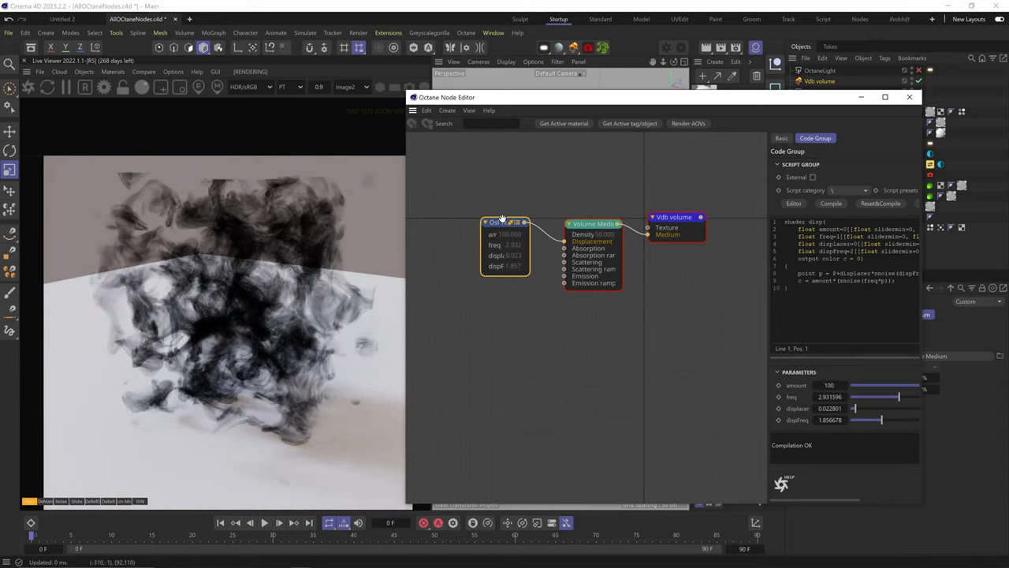
pyautogui.press('Delete')
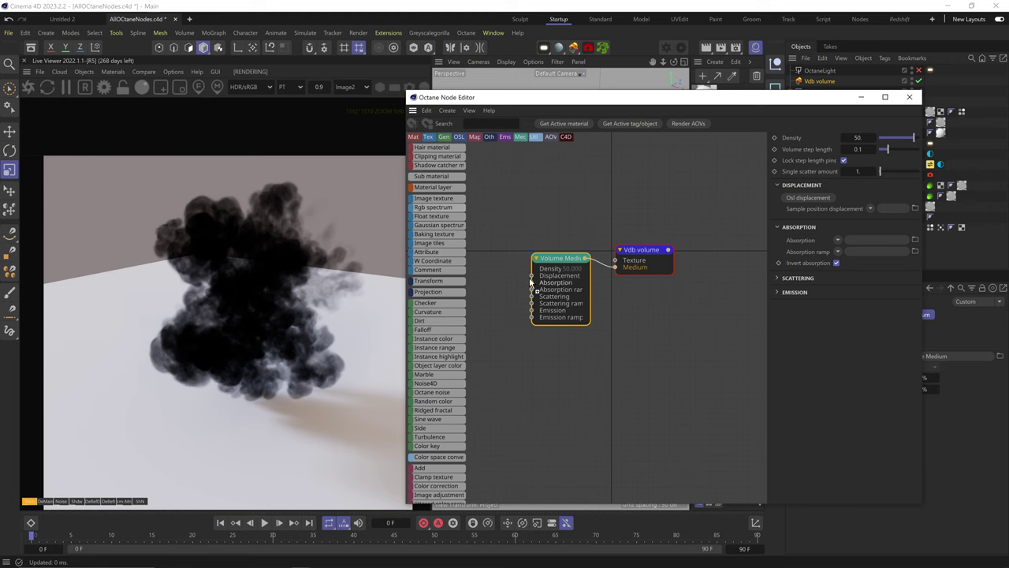
pyautogui.moveTo(530, 283); pyautogui.dragTo(470, 269)
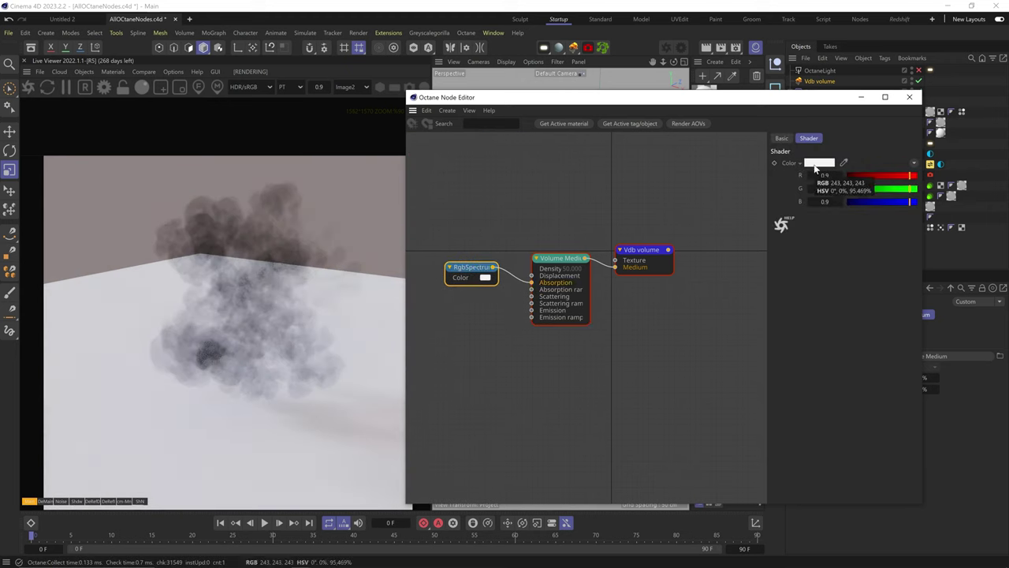
# Step: Try red (255, 31, 31) and cyan (105, 255, 245) as the Volume medium's absorption colour, and end with a near-white of about 0.92
pyautogui.click(815, 169)
pyautogui.click(755, 215)
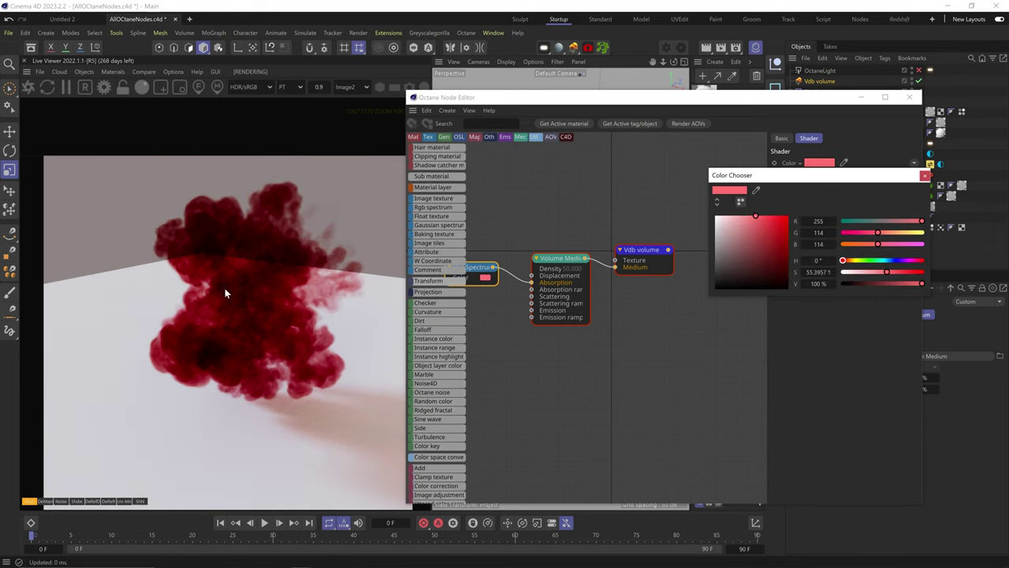
pyautogui.moveTo(756, 215); pyautogui.dragTo(779, 215)
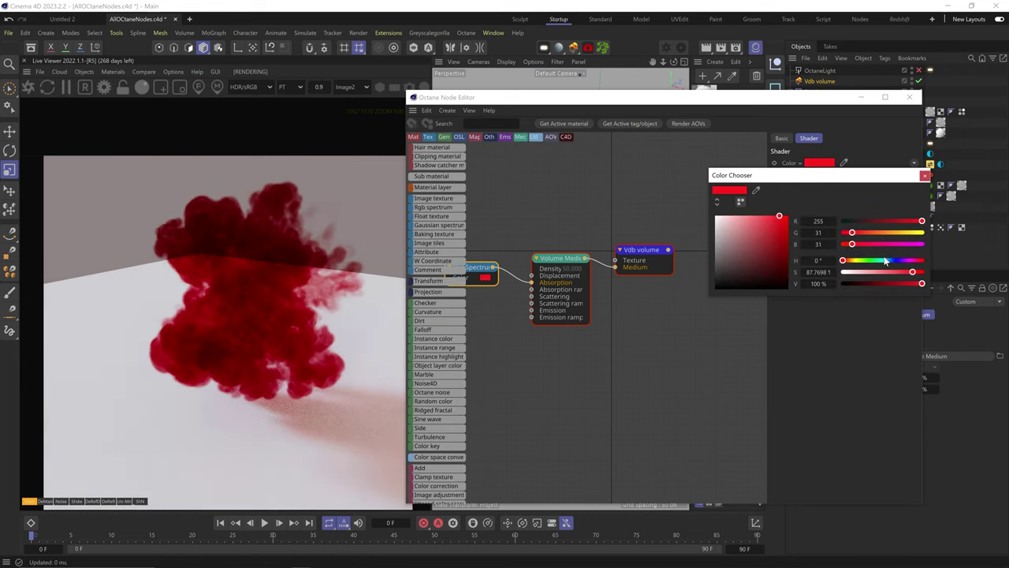
pyautogui.click(882, 260)
pyautogui.click(890, 272)
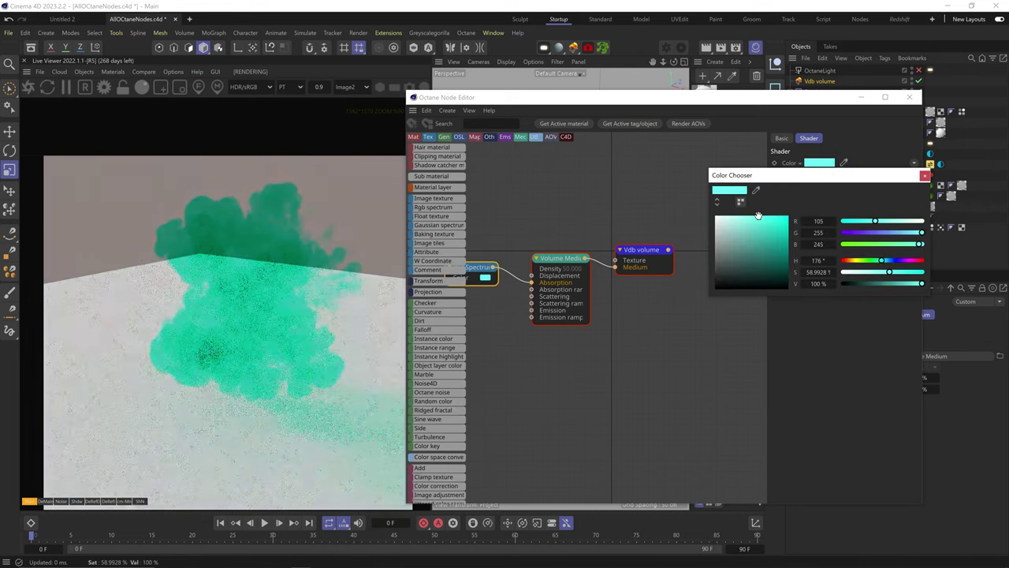
pyautogui.moveTo(744, 226); pyautogui.dragTo(687, 224)
pyautogui.click(924, 175)
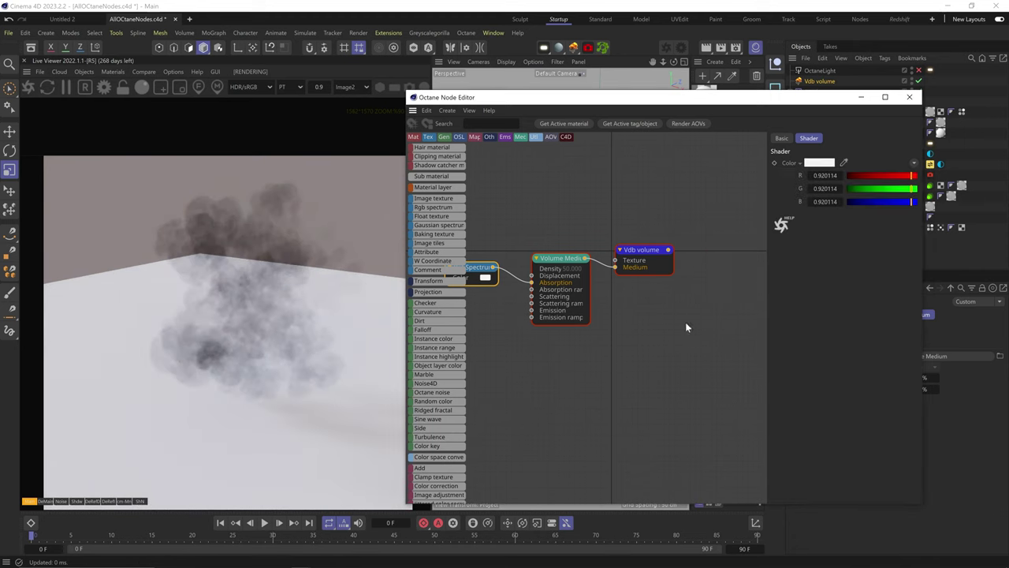
# Step: Duplicate the RGB spectrum, connect the copy to the Volume medium's scattering input and colour it red (227, 67, 67)
pyautogui.moveTo(579, 339); pyautogui.dragTo(653, 361, button='middle')
pyautogui.keyDown('ctrl'); pyautogui.moveTo(534, 291); pyautogui.dragTo(606, 318); pyautogui.keyUp('ctrl')
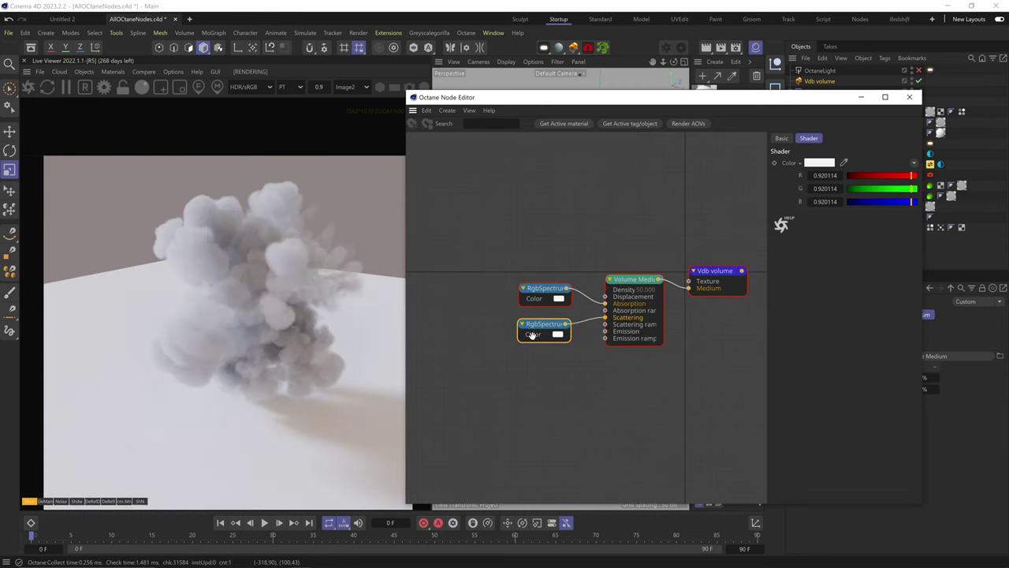
pyautogui.click(818, 162)
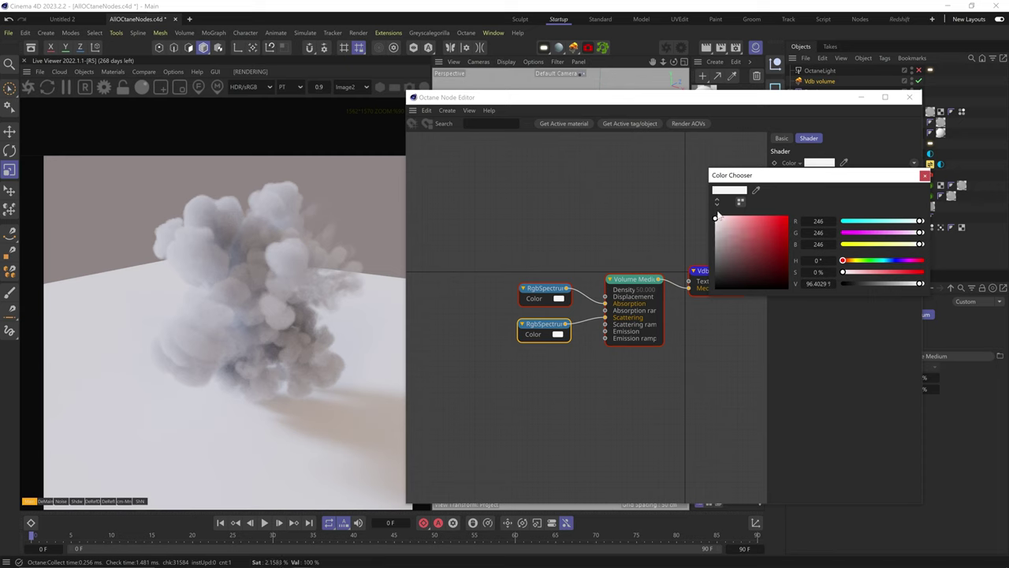
pyautogui.moveTo(717, 217)
pyautogui.mouseDown()
pyautogui.moveTo(716, 279)
pyautogui.moveTo(715, 234)
pyautogui.moveTo(764, 235)
pyautogui.moveTo(766, 224)
pyautogui.mouseUp()
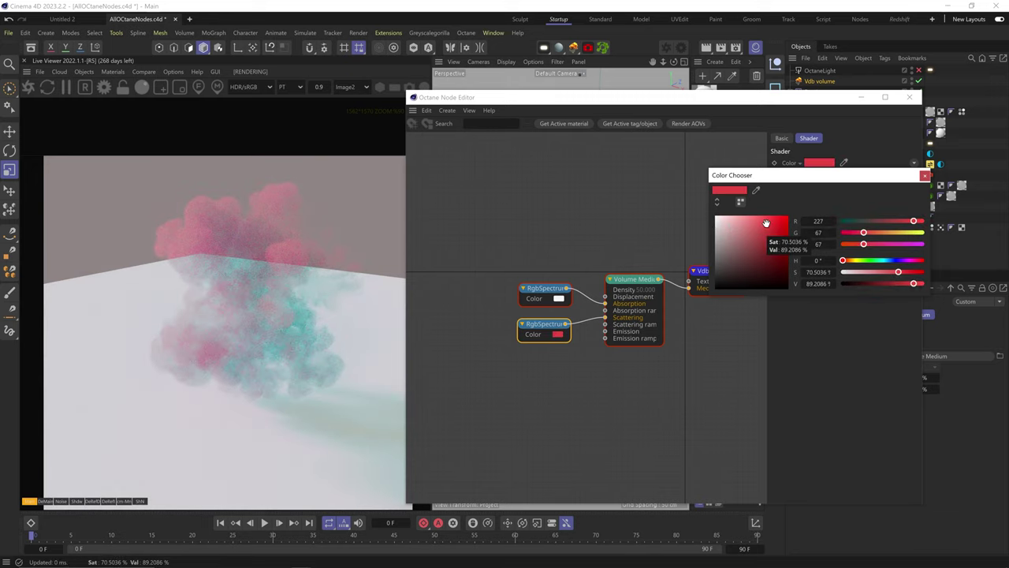
# Step: Try turquoise (67, 227, 198) as the scattering colour, and end with near-white (238, 238, 238)
pyautogui.click(881, 260)
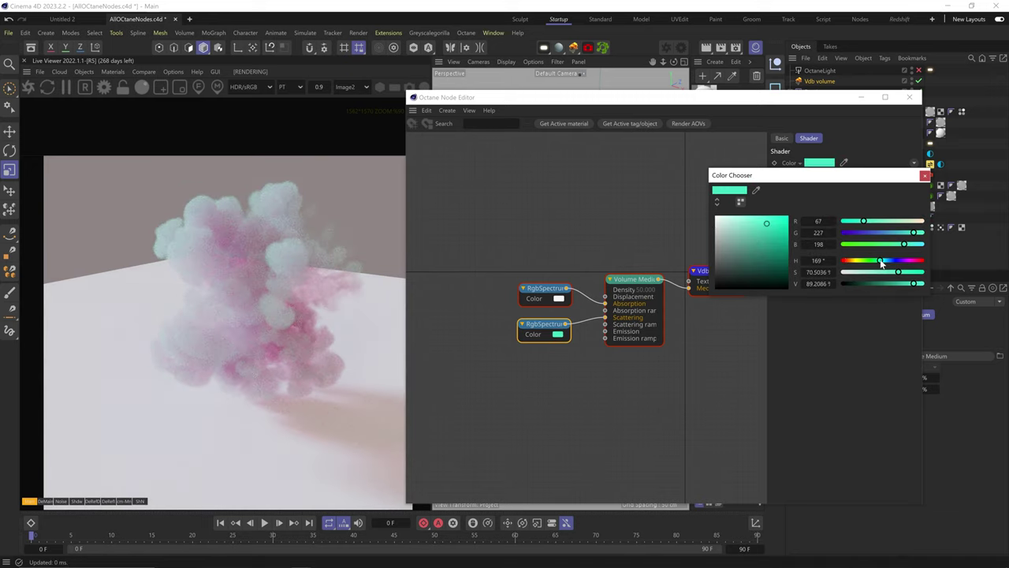
pyautogui.click(716, 221)
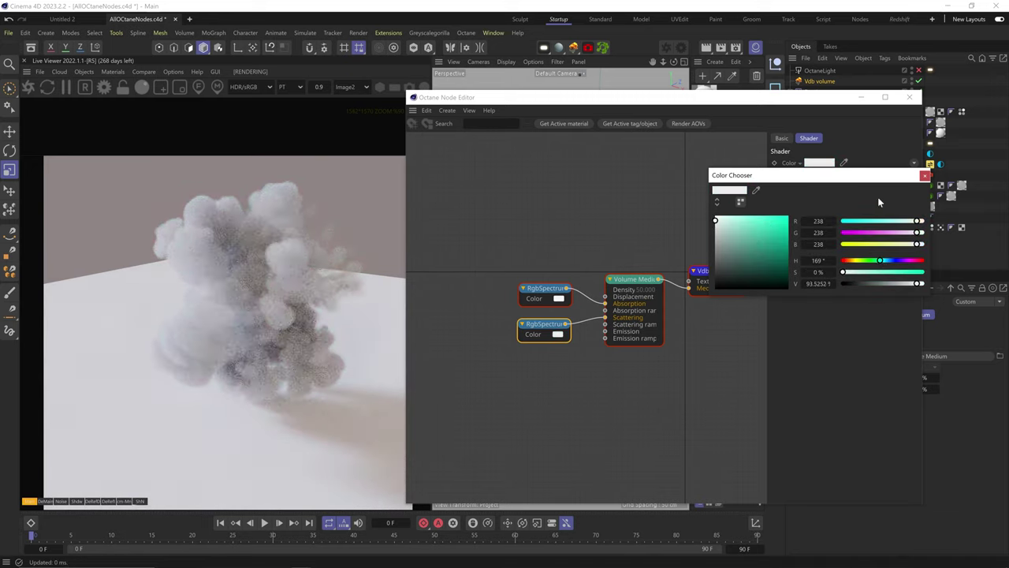
pyautogui.click(925, 176)
# Step: Set the absorption RGB spectrum of the Volume medium to mid-grey (112, 112, 112)
pyautogui.click(552, 289)
pyautogui.click(821, 162)
pyautogui.click(716, 256)
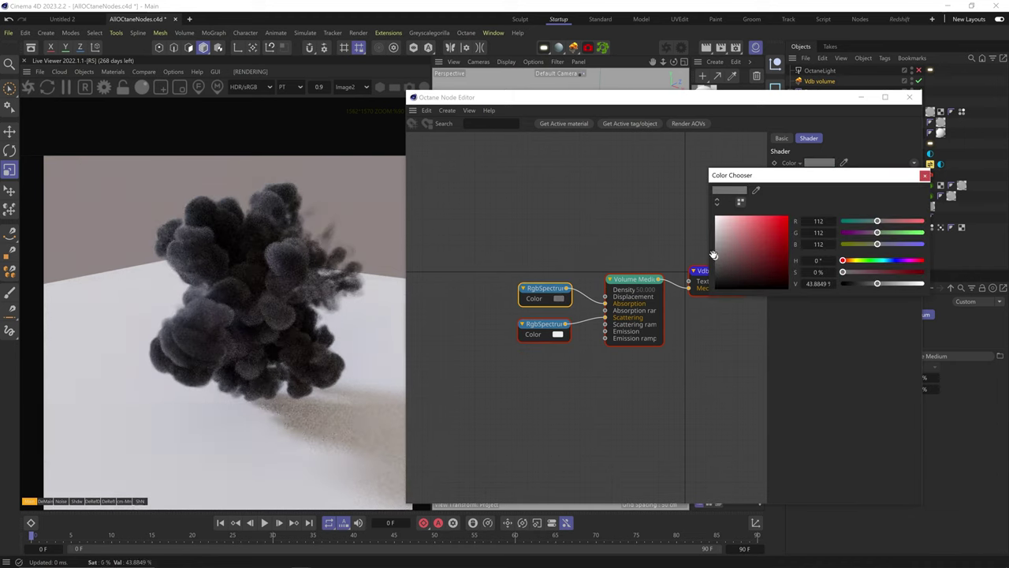
# Step: Lighten the Volume medium's absorption colour to grey (174, 174, 174) and shift the two RGB spectrum nodes slightly
pyautogui.click(715, 238)
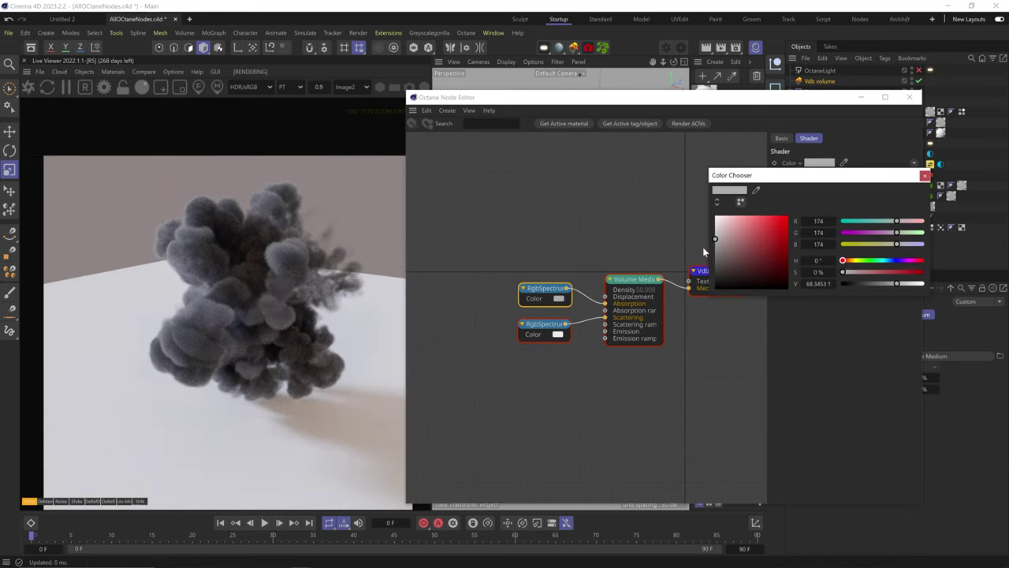
pyautogui.click(925, 175)
pyautogui.moveTo(536, 263); pyautogui.dragTo(529, 339)
pyautogui.moveTo(532, 329); pyautogui.dragTo(530, 321)
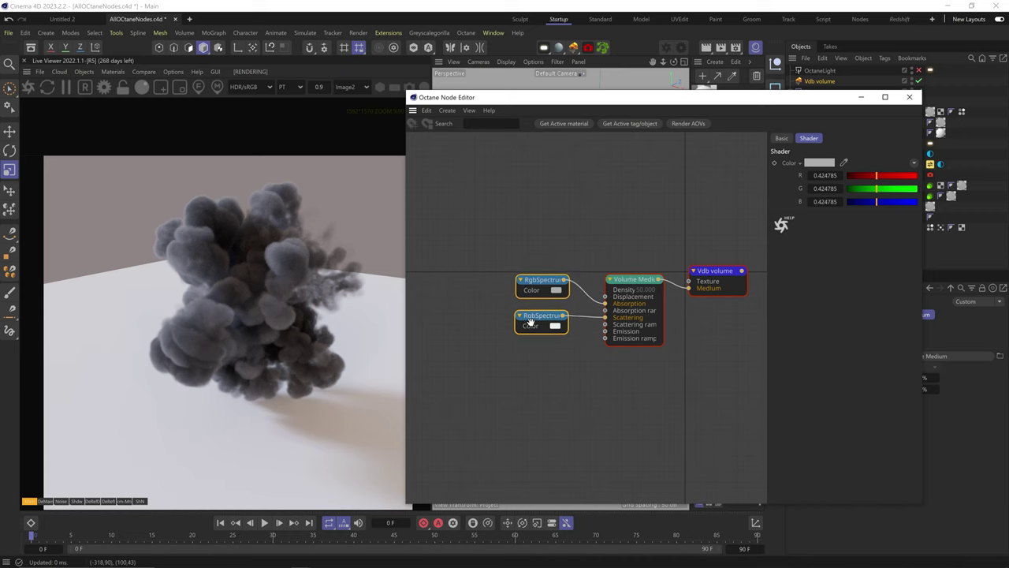
# Step: Connect a Texture emission node to the Volume medium's emission input and raise its power to about 29.2
pyautogui.moveTo(627, 278); pyautogui.dragTo(628, 277)
pyautogui.click(627, 278)
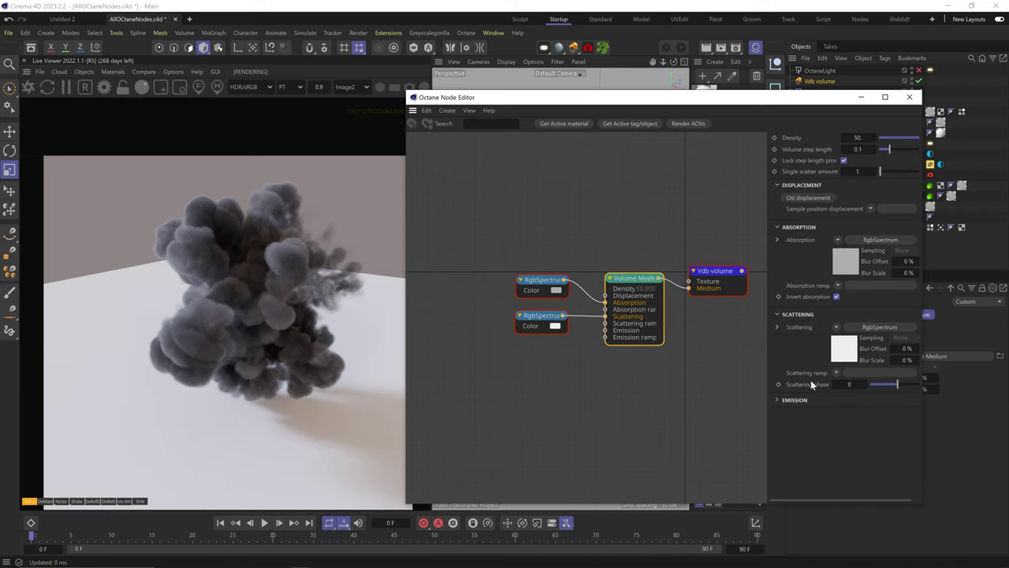
pyautogui.click(798, 400)
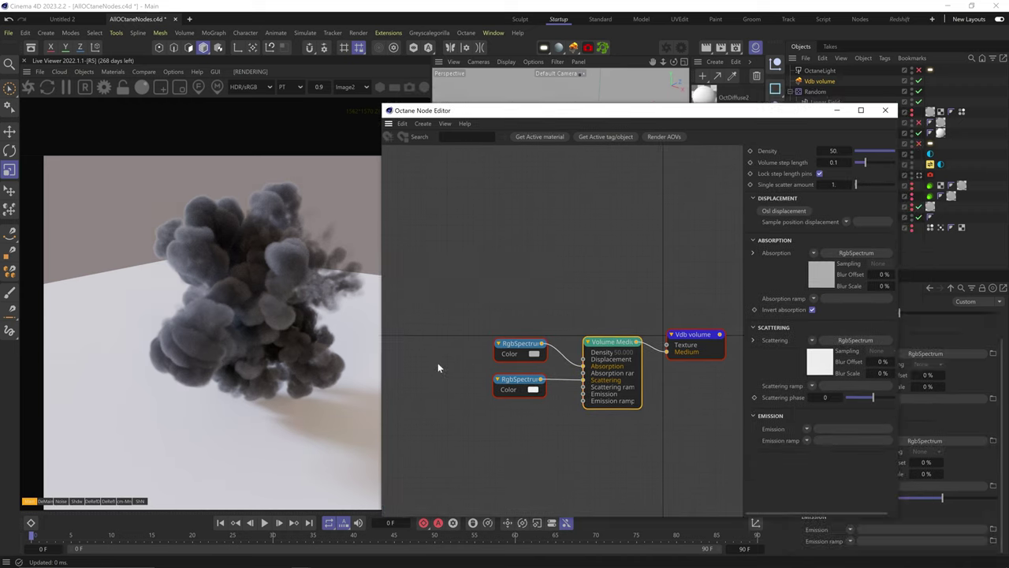
pyautogui.moveTo(578, 402); pyautogui.dragTo(583, 395)
pyautogui.moveTo(521, 413); pyautogui.dragTo(514, 412)
pyautogui.moveTo(892, 208); pyautogui.dragTo(881, 209)
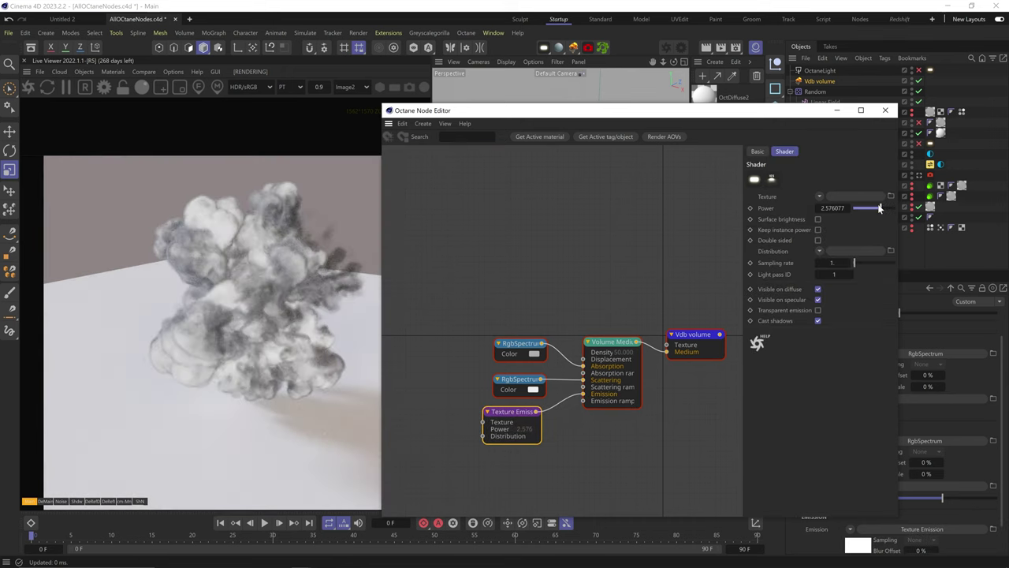
pyautogui.moveTo(881, 208); pyautogui.dragTo(887, 208)
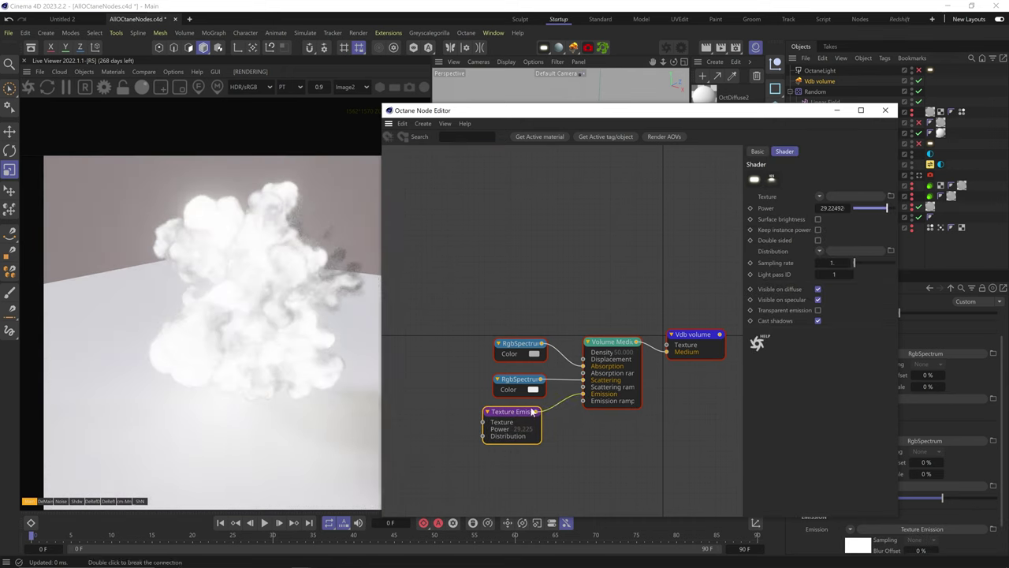
# Step: Feed the Texture emission's texture input with a Gaussian spectrum of wavelength 1, width about 0.062 and power about 0.984
pyautogui.moveTo(412, 276)
pyautogui.moveTo(414, 215); pyautogui.dragTo(464, 309)
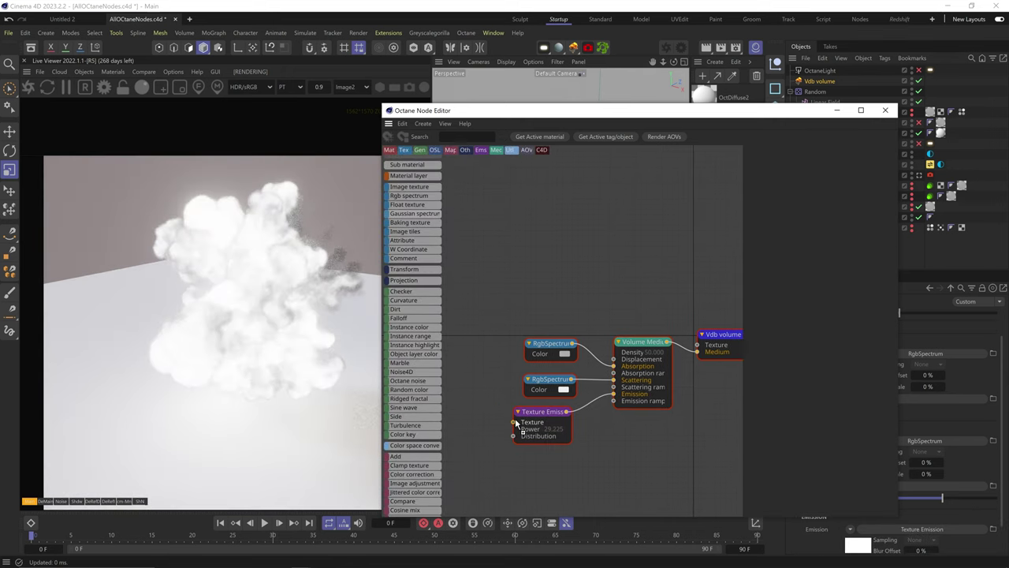
pyautogui.moveTo(516, 424); pyautogui.dragTo(515, 423)
pyautogui.moveTo(521, 426); pyautogui.dragTo(481, 424)
pyautogui.moveTo(841, 191); pyautogui.dragTo(867, 206)
# Step: Enable surface brightness on the Texture emission with a power of about 2.47, and disconnect the Gaussian spectrum from it
pyautogui.click(546, 411)
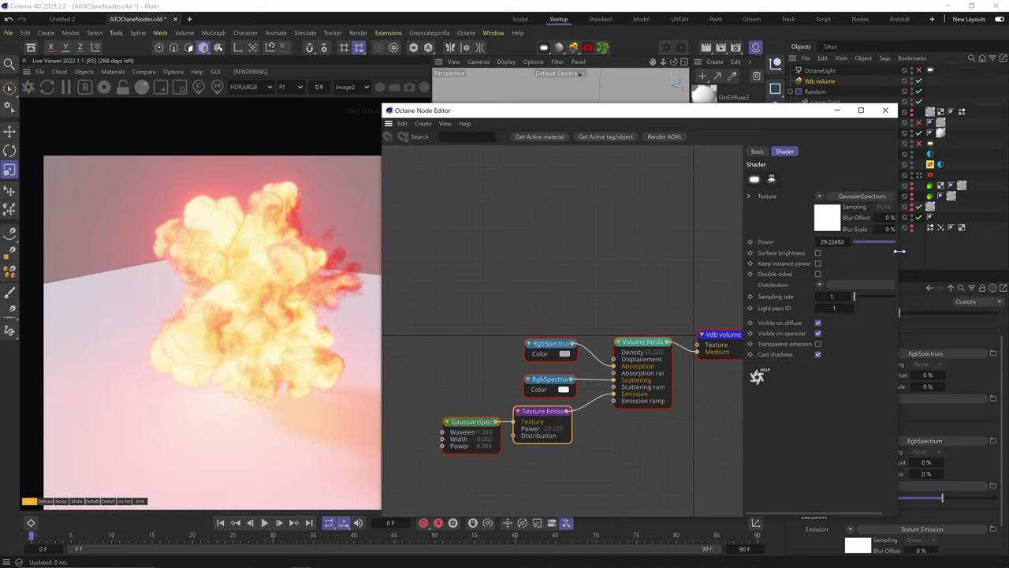
pyautogui.moveTo(899, 251); pyautogui.dragTo(950, 252)
pyautogui.click(854, 253)
pyautogui.moveTo(938, 242); pyautogui.dragTo(926, 242)
pyautogui.moveTo(512, 422); pyautogui.dragTo(530, 413)
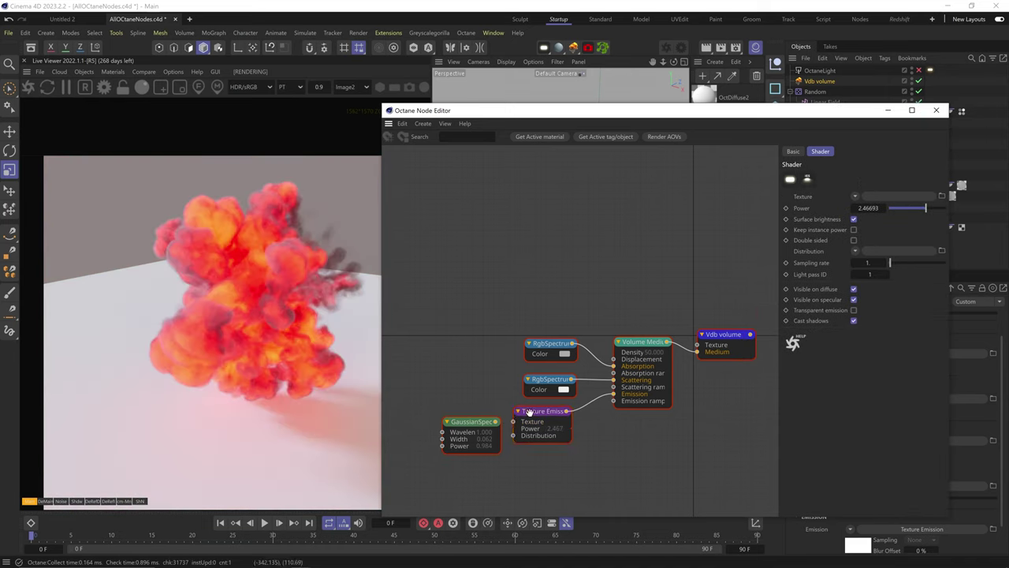
# Step: Connect a Volume ramp node to the Volume medium's emission ramp input and load the Heat 3 gradient preset
pyautogui.click(644, 342)
pyautogui.moveTo(408, 505)
pyautogui.scroll(-5, 412, 493)
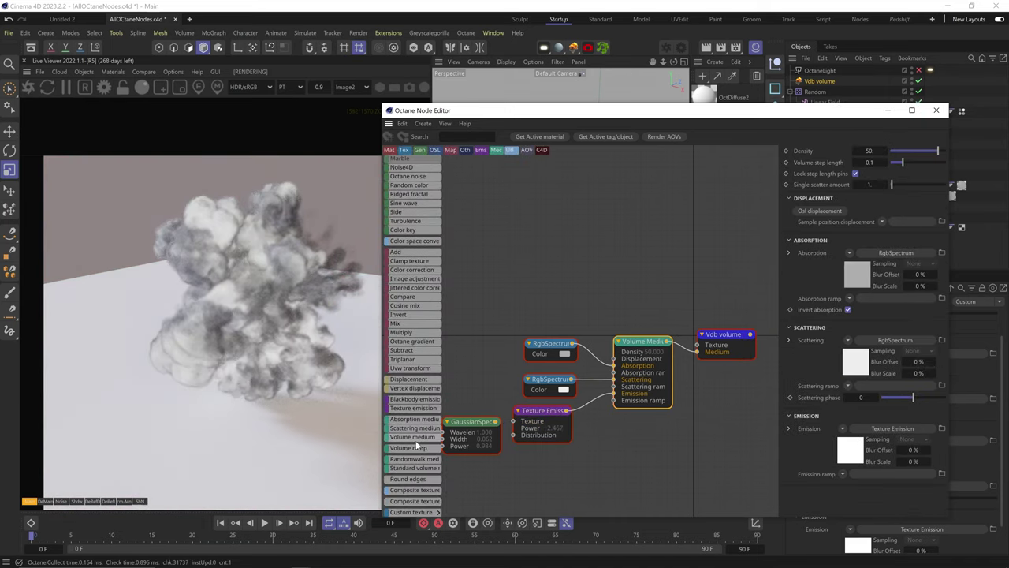
pyautogui.moveTo(413, 450); pyautogui.dragTo(613, 399)
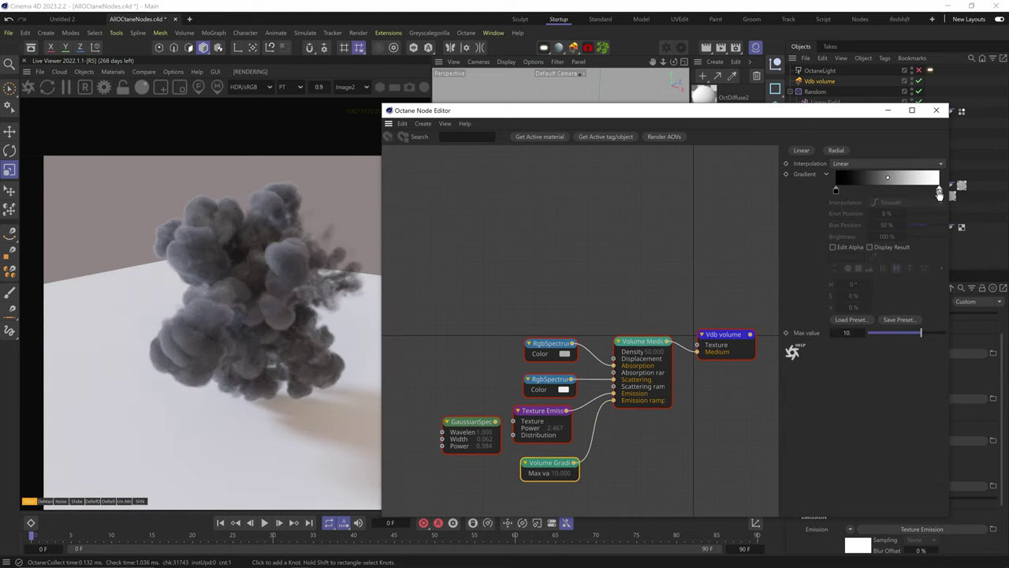
pyautogui.click(852, 319)
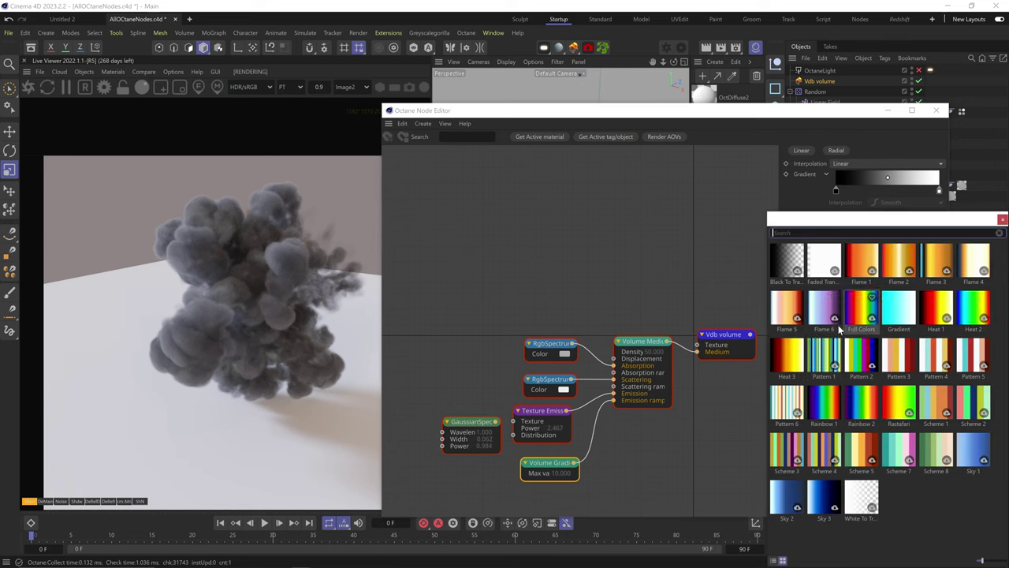
pyautogui.click(788, 355)
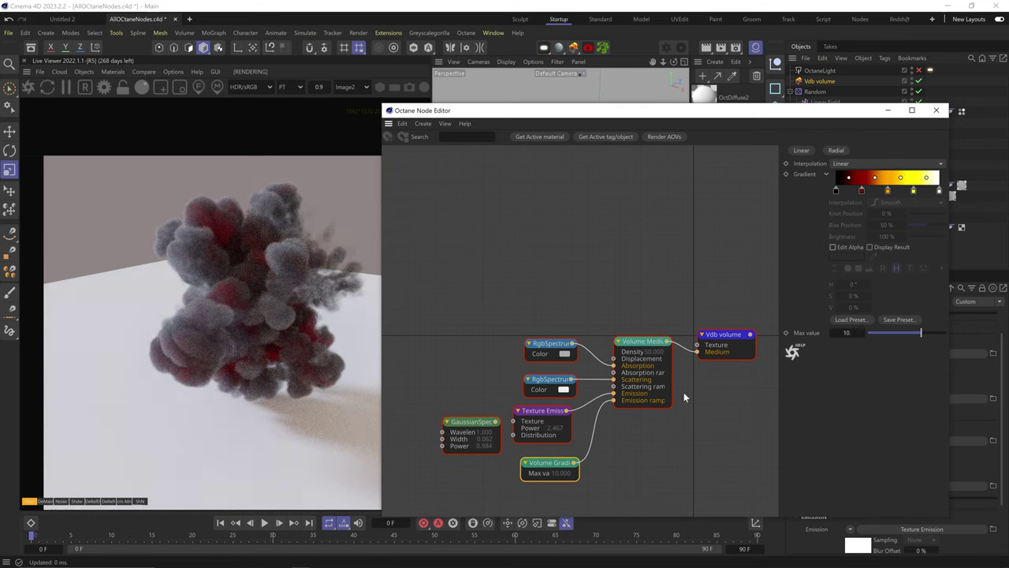
# Step: Raise the Texture emission's power to about 331 and darken the absorption RGB spectrum to about 0.06
pyautogui.click(543, 411)
pyautogui.moveTo(939, 211); pyautogui.dragTo(942, 212)
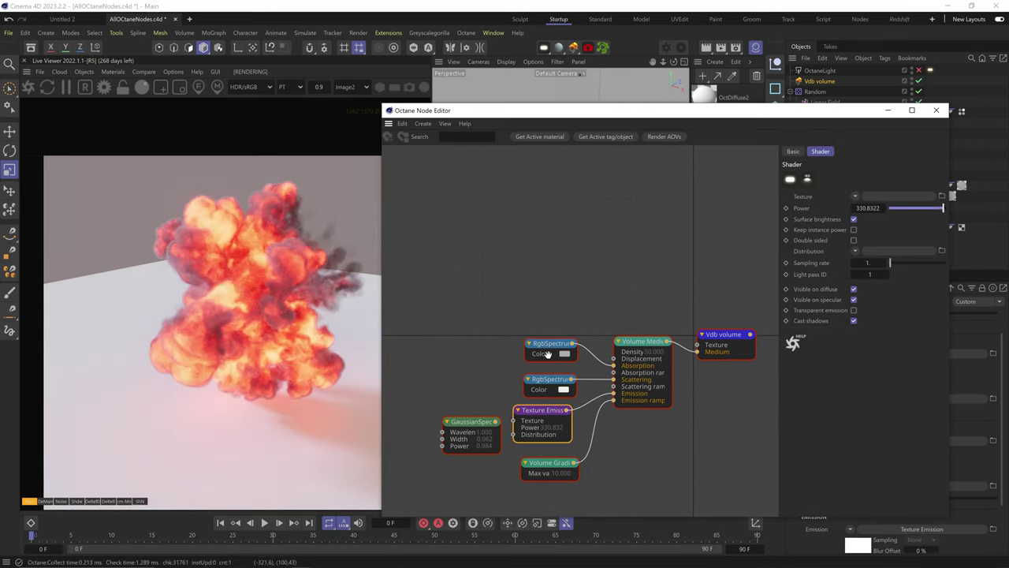
pyautogui.click(548, 353)
pyautogui.click(832, 176)
pyautogui.moveTo(729, 257); pyautogui.dragTo(724, 282)
pyautogui.click(937, 190)
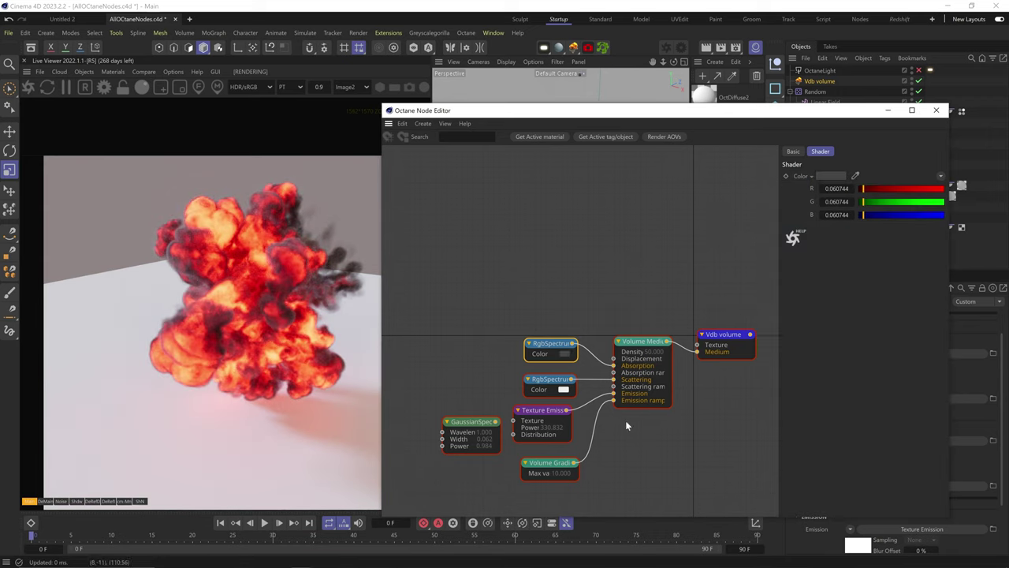
# Step: Lower the emission ramp's maximum value to about 4.3 and nudge the Texture emission node into line
pyautogui.moveTo(544, 410); pyautogui.dragTo(551, 412)
pyautogui.click(547, 472)
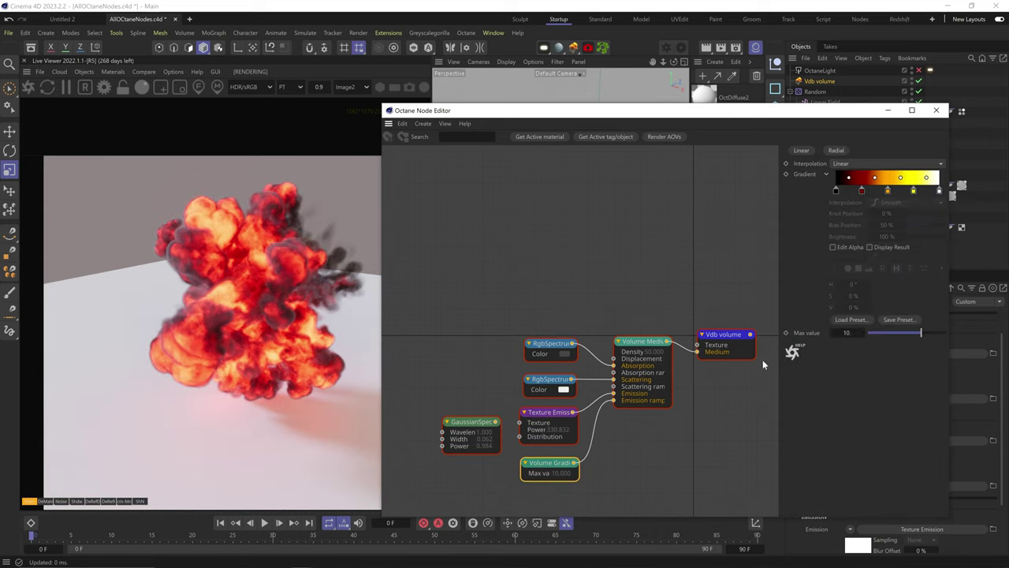
pyautogui.moveTo(920, 332)
pyautogui.mouseDown()
pyautogui.moveTo(934, 332)
pyautogui.moveTo(916, 332)
pyautogui.mouseUp()
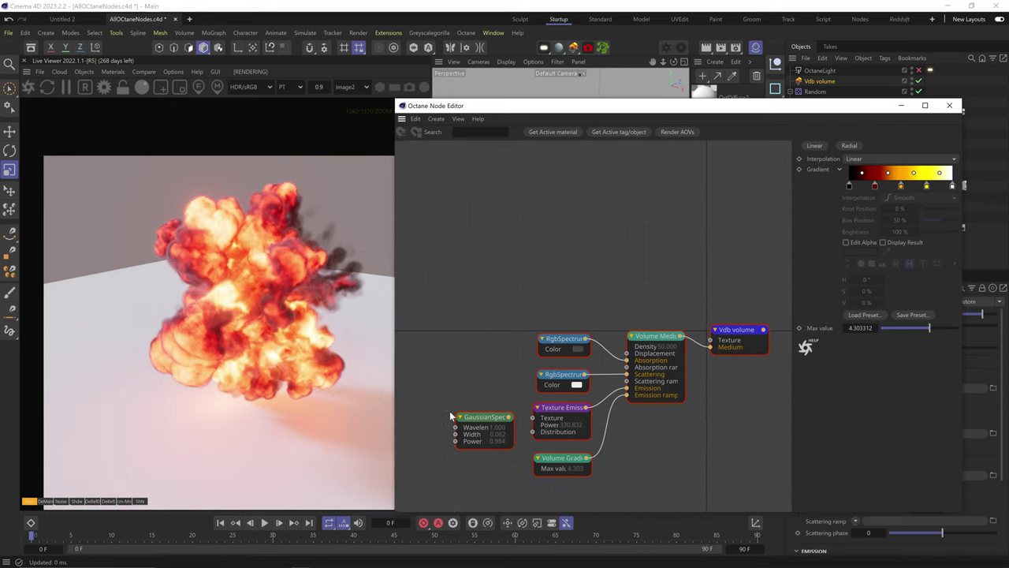
# Step: Add a Standard volume medium node below the Volume medium and review its scatter, transparent, emission and temperature settings
pyautogui.moveTo(435, 457)
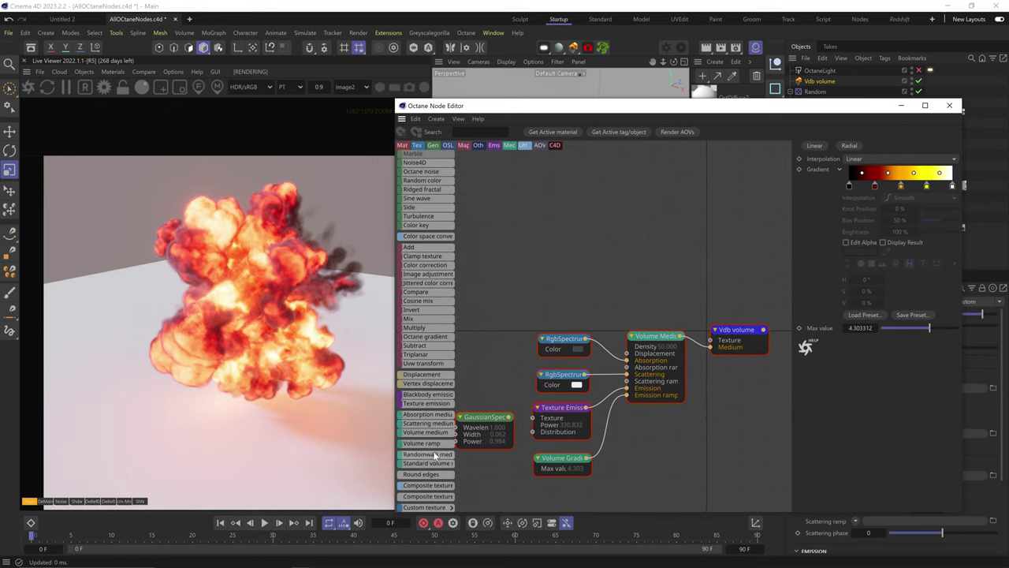
pyautogui.moveTo(414, 465); pyautogui.dragTo(463, 450)
pyautogui.moveTo(657, 465); pyautogui.dragTo(657, 469)
pyautogui.moveTo(699, 431); pyautogui.dragTo(699, 335, button='middle')
pyautogui.moveTo(674, 370)
pyautogui.mouseDown()
pyautogui.moveTo(651, 399)
pyautogui.moveTo(661, 380)
pyautogui.mouseUp()
pyautogui.moveTo(689, 450); pyautogui.dragTo(695, 495)
pyautogui.moveTo(714, 465); pyautogui.dragTo(702, 405, button='middle')
pyautogui.moveTo(793, 223); pyautogui.dragTo(744, 227)
pyautogui.scroll(-3, 767, 299)
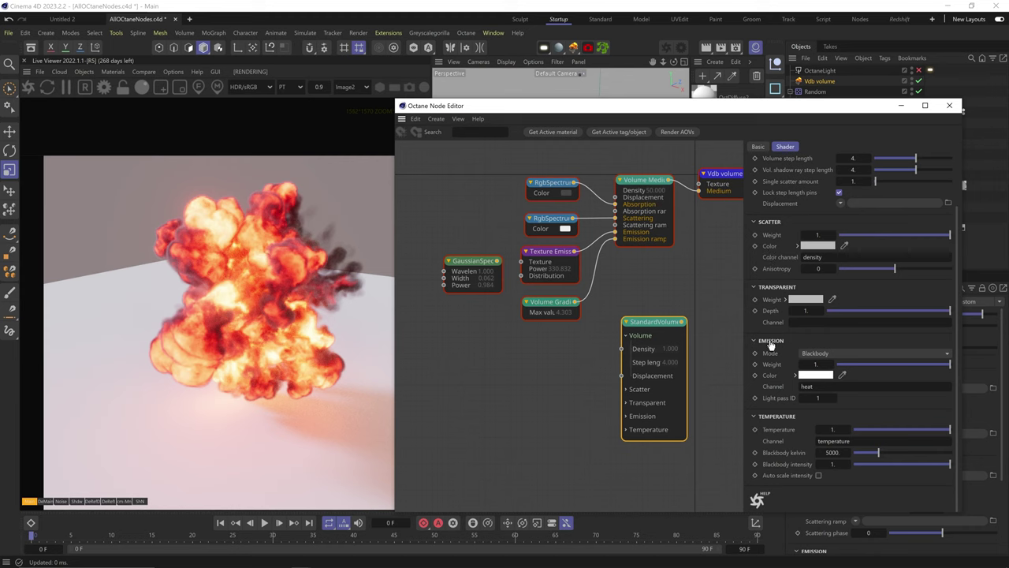
pyautogui.scroll(3, 765, 378)
# Step: Connect the Standard volume medium to the VDB volume's medium input in place of the Volume medium
pyautogui.moveTo(661, 287); pyautogui.dragTo(660, 337, button='middle')
pyautogui.moveTo(682, 373); pyautogui.dragTo(699, 241)
pyautogui.moveTo(661, 371); pyautogui.dragTo(648, 377)
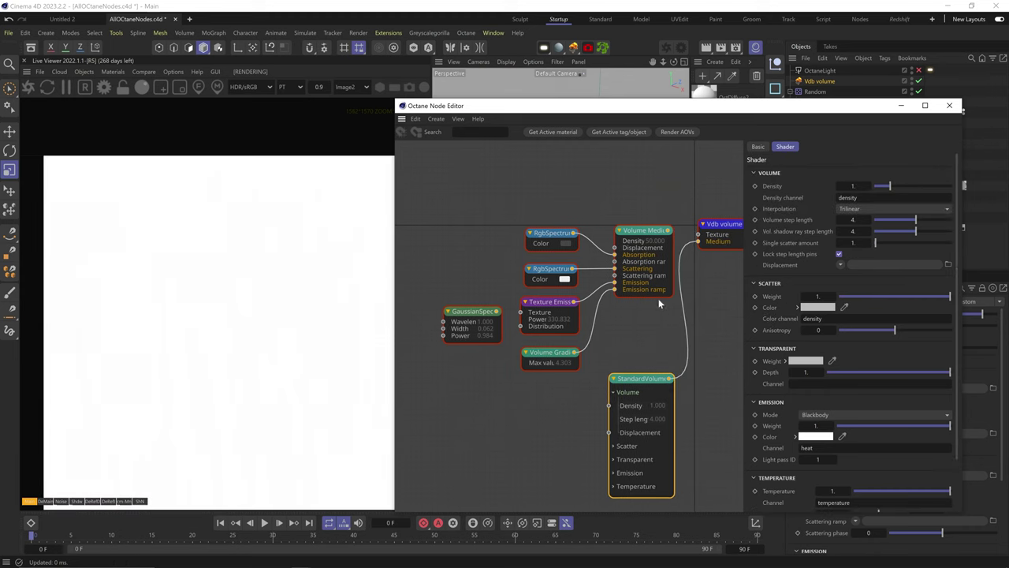
# Step: Set the Standard volume medium's emission mode to None and its density to 50
pyautogui.click(820, 415)
pyautogui.click(820, 425)
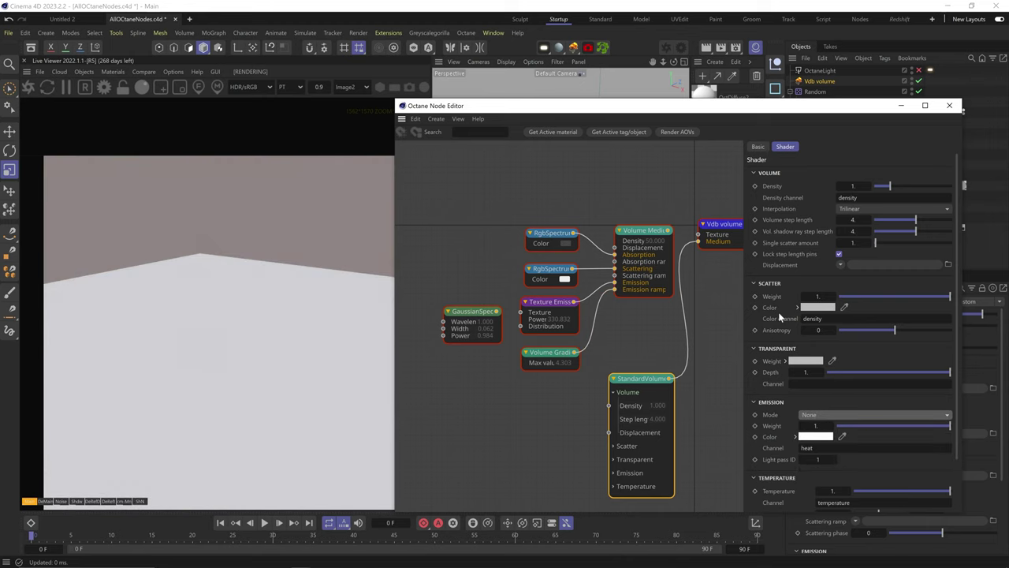
pyautogui.click(863, 186)
pyautogui.write('50')
pyautogui.press('Return')
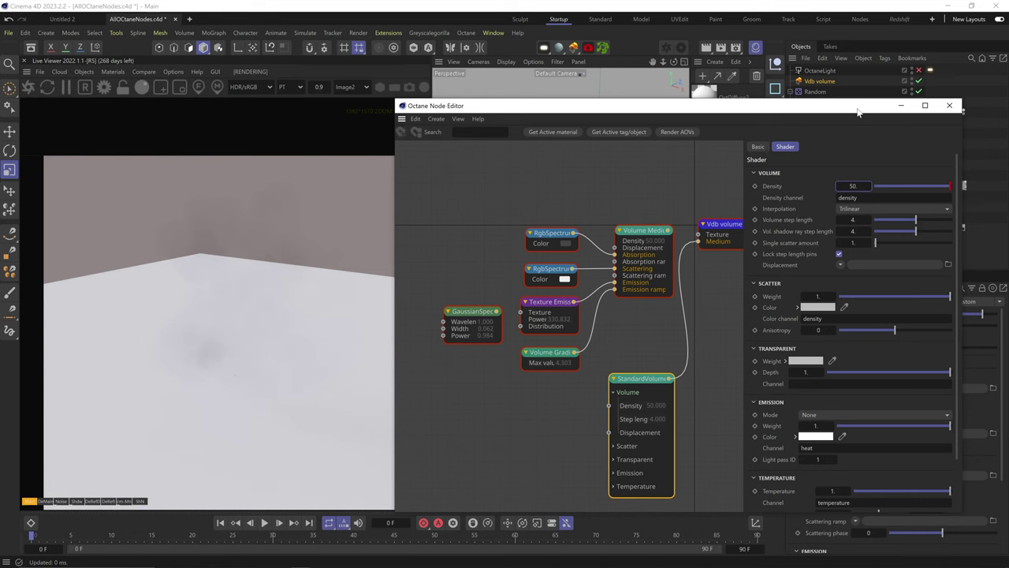
# Step: Check the file, voxel display and grid mapping settings of the VDB volume object
pyautogui.moveTo(858, 112); pyautogui.dragTo(694, 116)
pyautogui.click(860, 79)
pyautogui.scroll(-5, 835, 500)
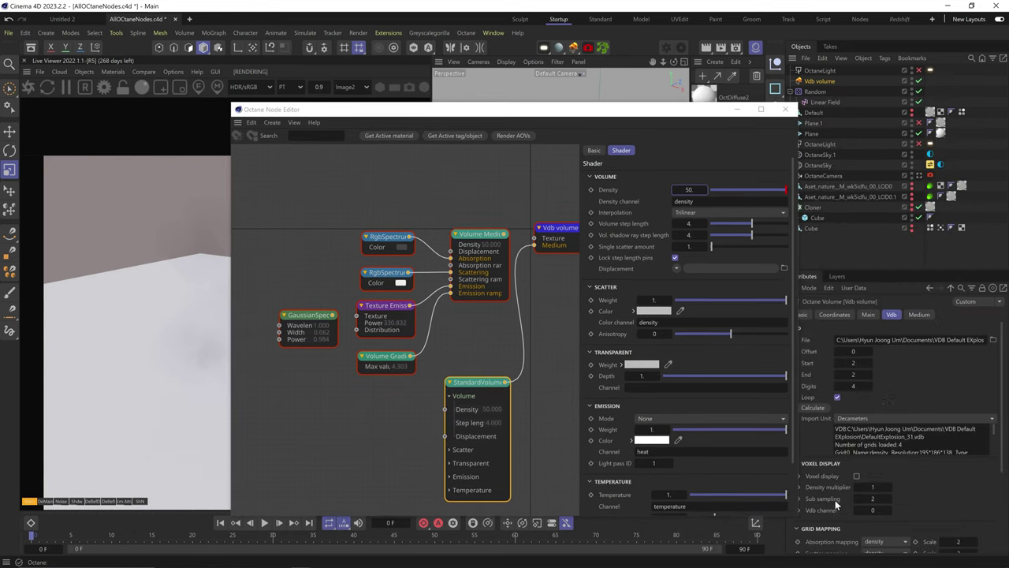
pyautogui.moveTo(599, 115); pyautogui.dragTo(782, 94)
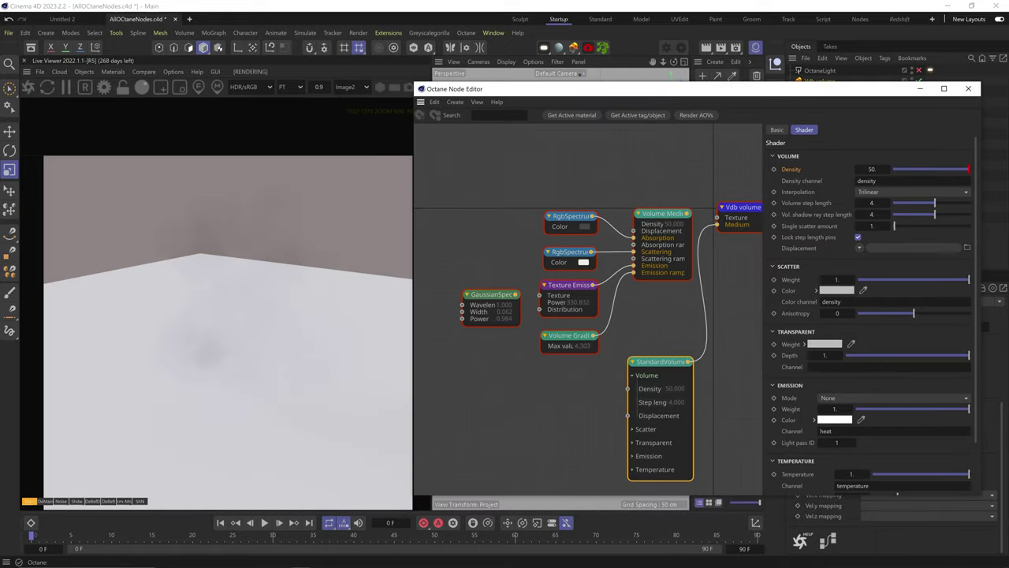
# Step: Look over the interpolation options, set the Standard volume medium's volume step length to 0.1 and try 0.01
pyautogui.click(867, 192)
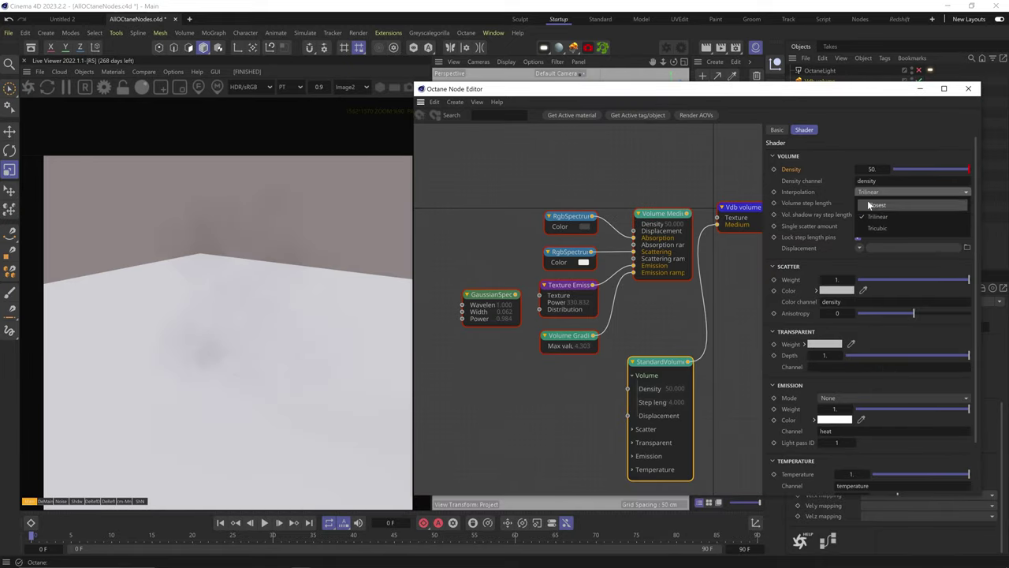
pyautogui.click(869, 194)
pyautogui.write('0.1')
pyautogui.press('Return')
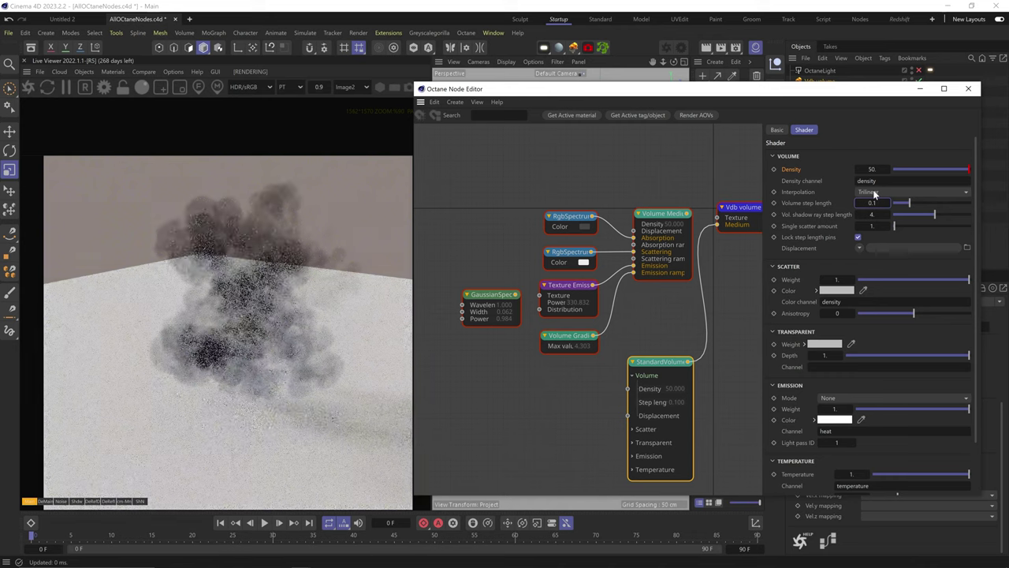
pyautogui.press('Return')
# Step: Compare with the Volume medium's settings, and set both the Standard volume medium's volume and shadow ray step lengths to 0.1
pyautogui.click(656, 215)
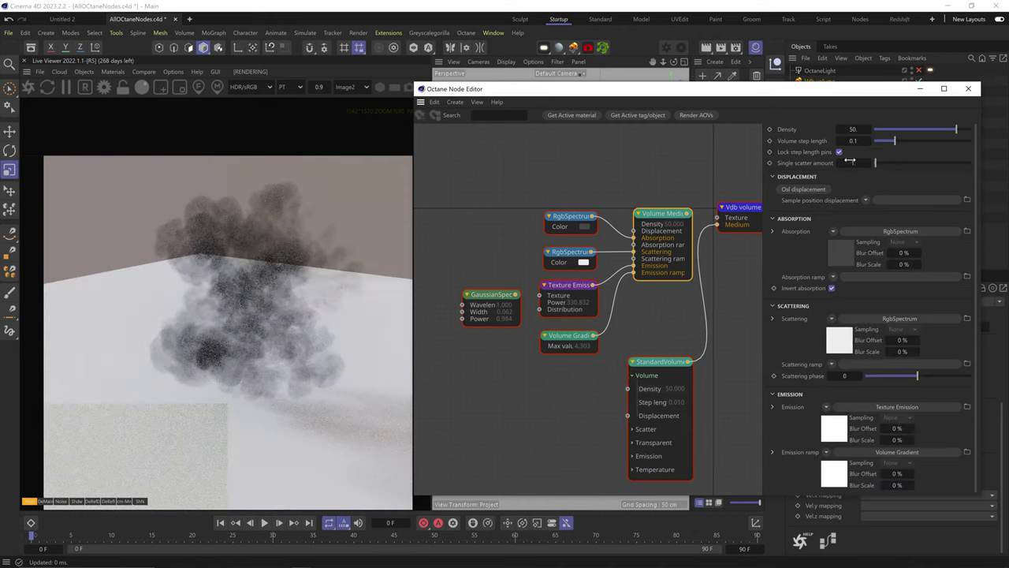
pyautogui.click(661, 363)
pyautogui.write('0.1')
pyautogui.press('Return')
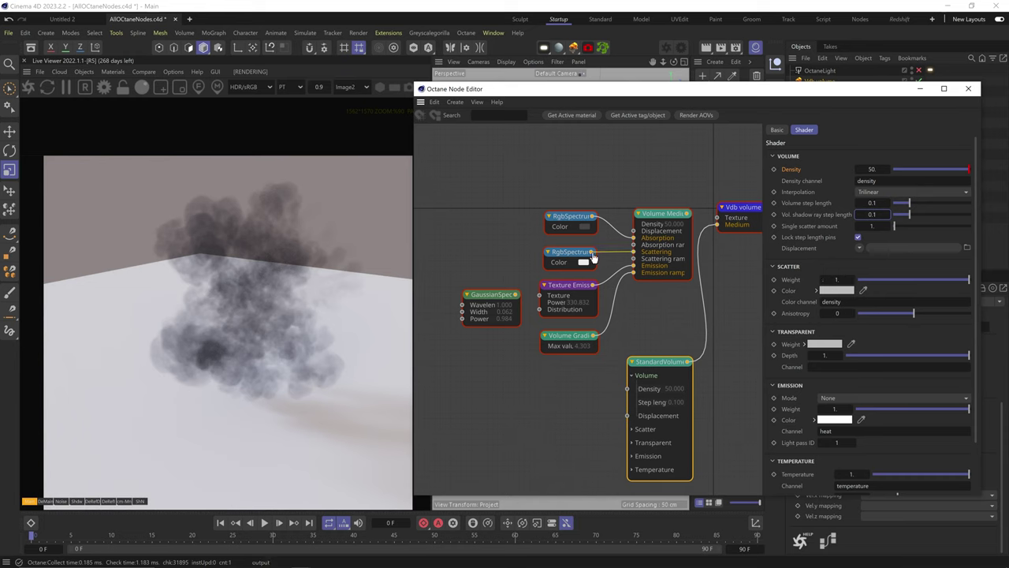
# Step: Connect the near-white RGB spectrum to the Standard volume's scatter colour, and try a scatter weight of about 0.21 before restoring 1
pyautogui.moveTo(593, 254); pyautogui.dragTo(627, 458)
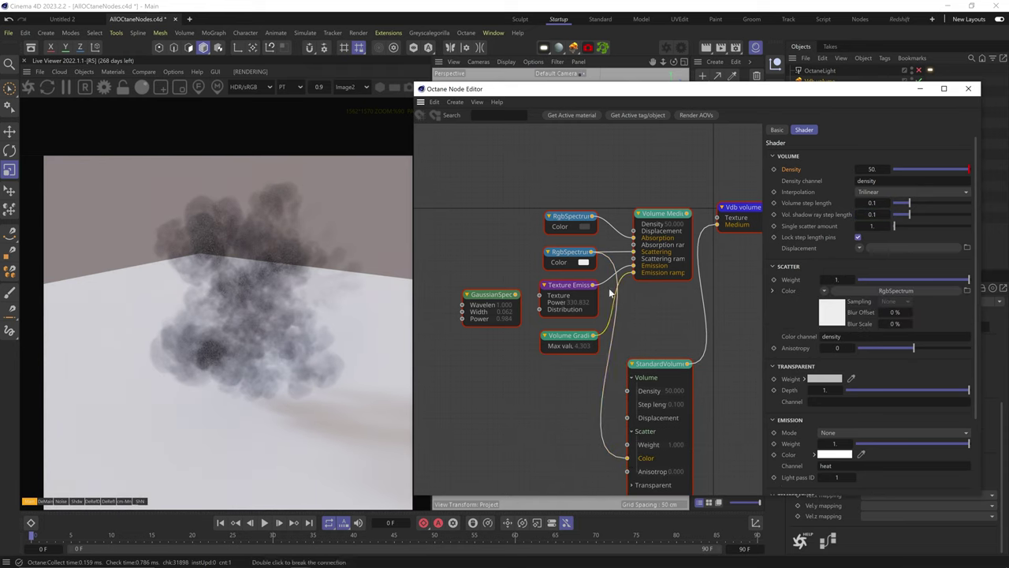
pyautogui.moveTo(968, 279); pyautogui.dragTo(874, 281)
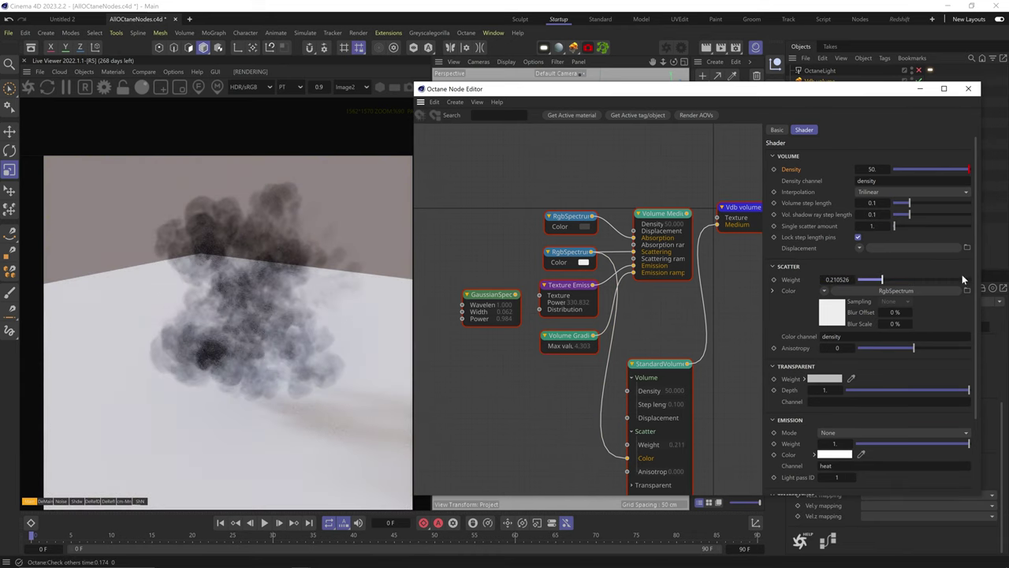
pyautogui.moveTo(962, 278); pyautogui.dragTo(970, 279)
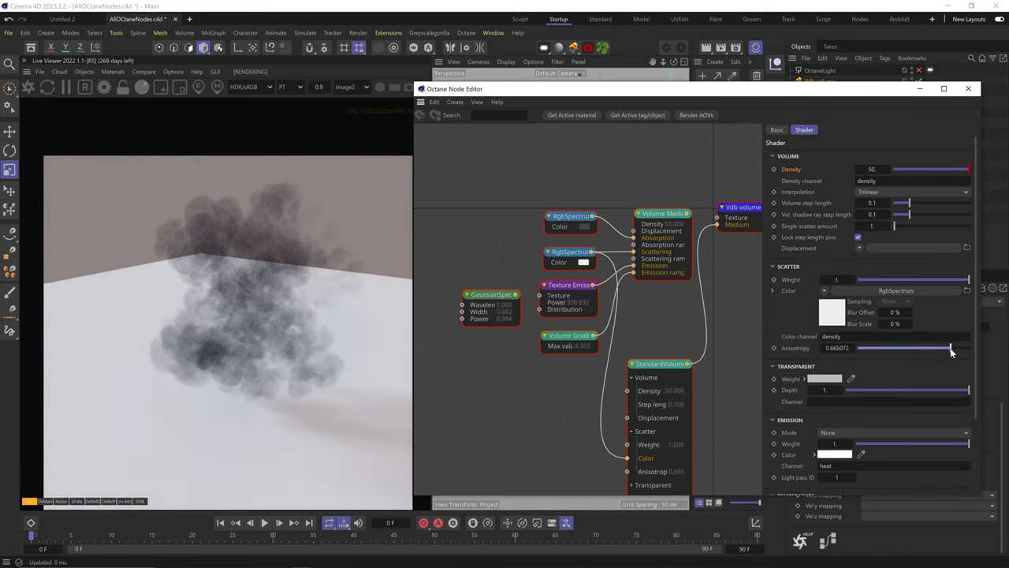
# Step: Try scatter anisotropy values such as about 0.67, and reset the anisotropy to 0
pyautogui.moveTo(950, 348); pyautogui.dragTo(885, 345)
pyautogui.write('0')
pyautogui.press('Return')
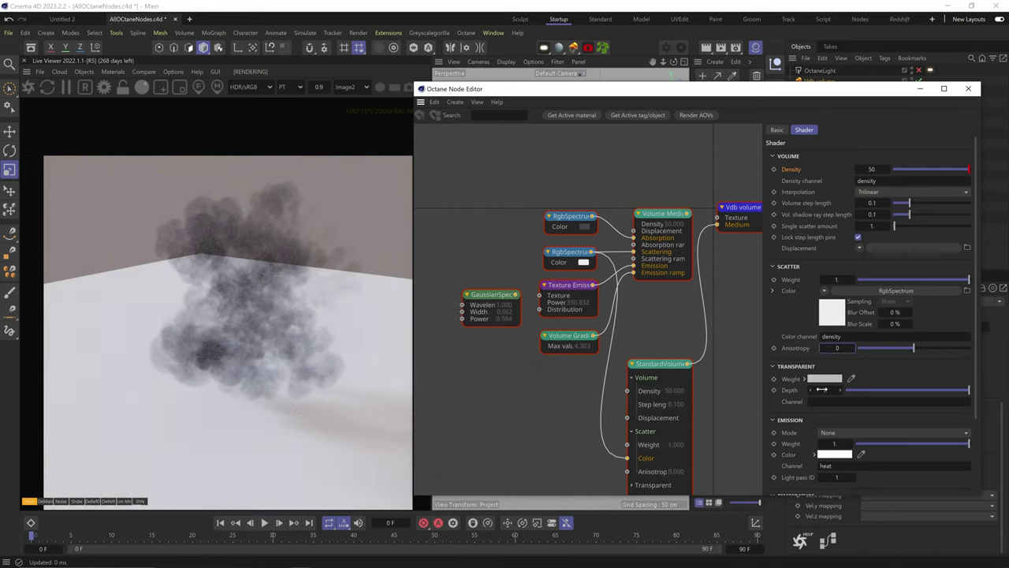
# Step: Try a transparent depth of about 0.37, and connect the dark grey RGB spectrum to the depth input
pyautogui.moveTo(941, 392); pyautogui.dragTo(894, 392)
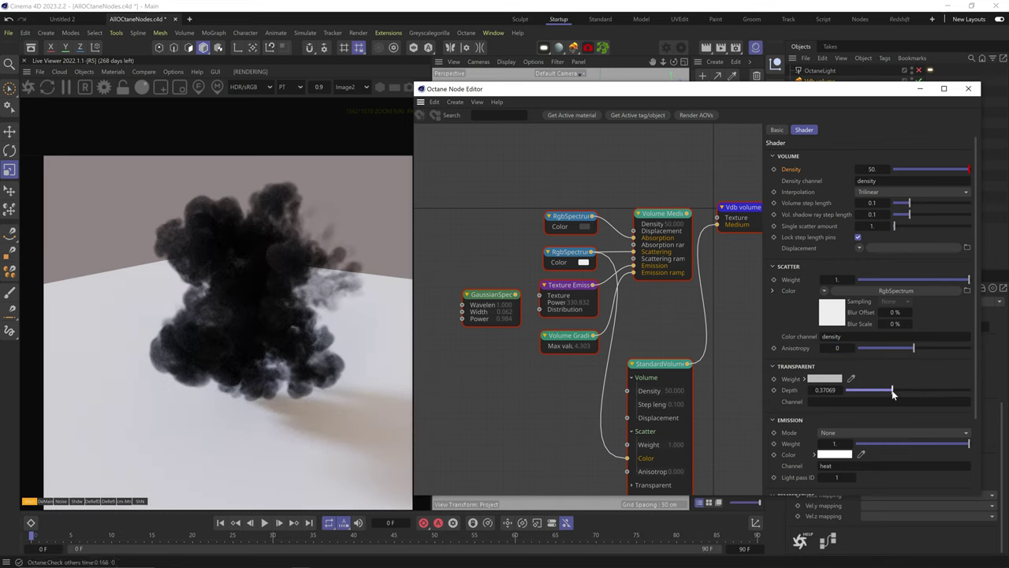
pyautogui.moveTo(577, 477); pyautogui.dragTo(573, 419, button='middle')
pyautogui.click(629, 427)
pyautogui.moveTo(588, 158); pyautogui.dragTo(626, 454)
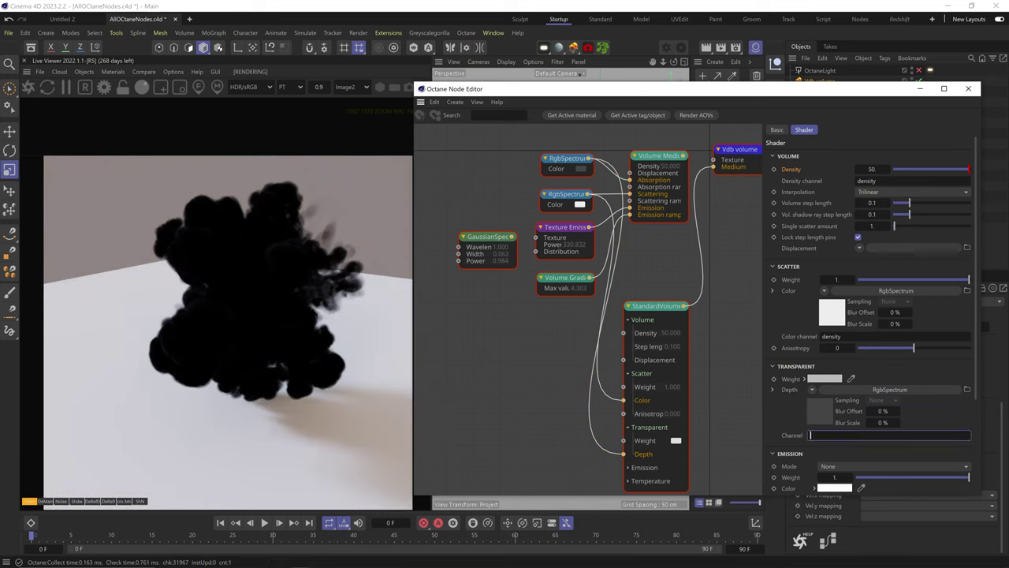
# Step: Enter density as the transparent channel, and replace the RGB spectrum on the depth input with a depth of 1
pyautogui.write('density')
pyautogui.moveTo(624, 454); pyautogui.dragTo(601, 455)
pyautogui.moveTo(929, 390); pyautogui.dragTo(971, 390)
# Step: Try lower densities on the Standard volume such as 40, and set the density to 30
pyautogui.click(951, 170)
pyautogui.hotkey('ctrl', 'z')
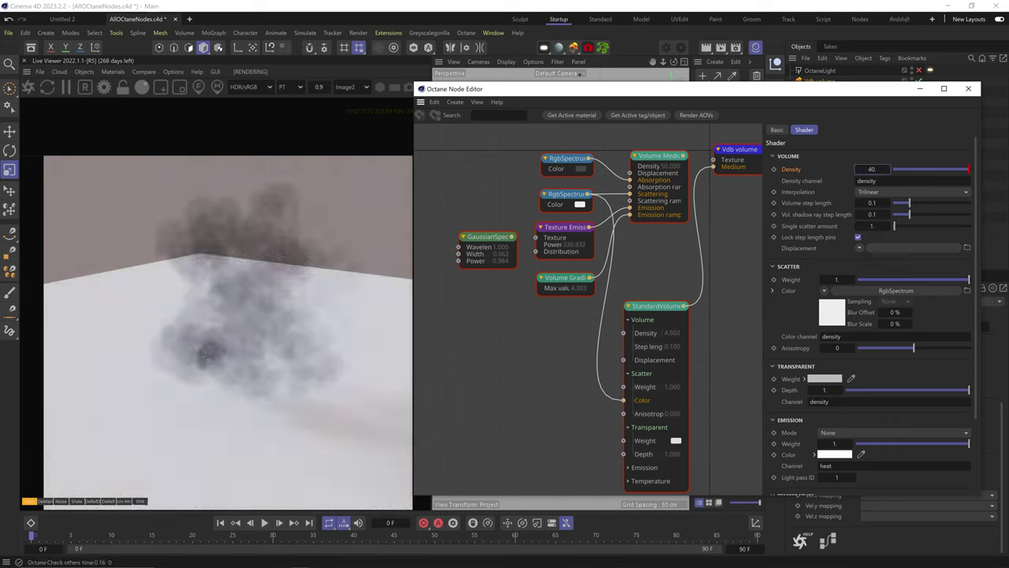
pyautogui.doubleClick(873, 170)
pyautogui.write('30')
pyautogui.press('Return')
# Step: Try the Channel and Density emission modes on the Standard volume, and set the emission mode to Blackbody
pyautogui.scroll(-3, 803, 418)
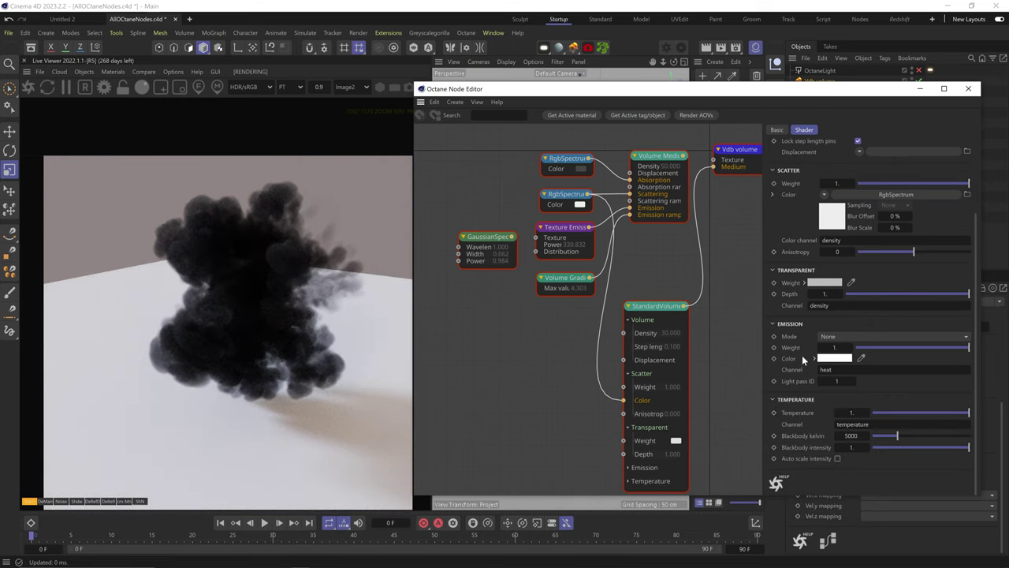
pyautogui.click(839, 336)
pyautogui.click(841, 361)
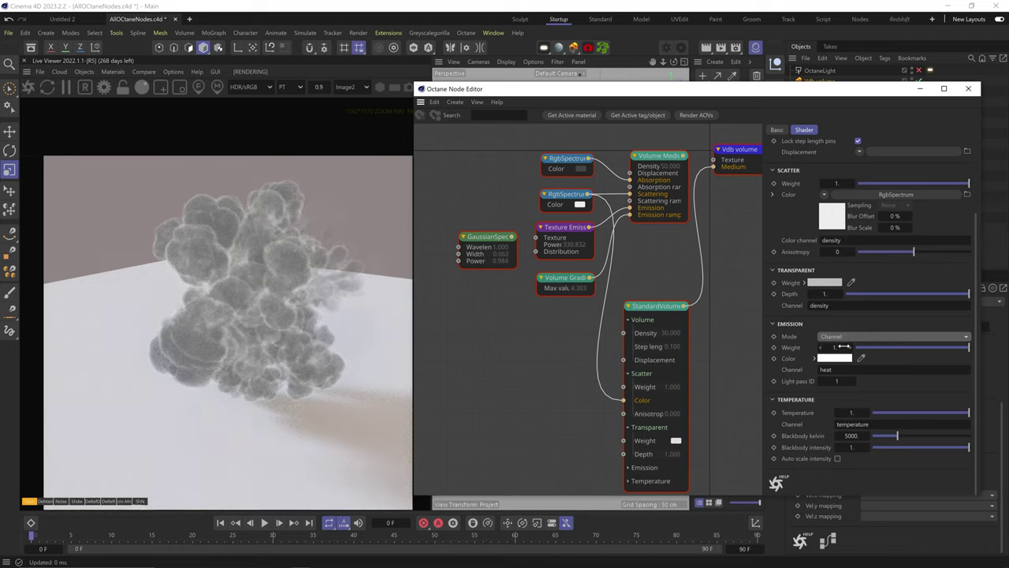
pyautogui.click(845, 337)
pyautogui.click(848, 373)
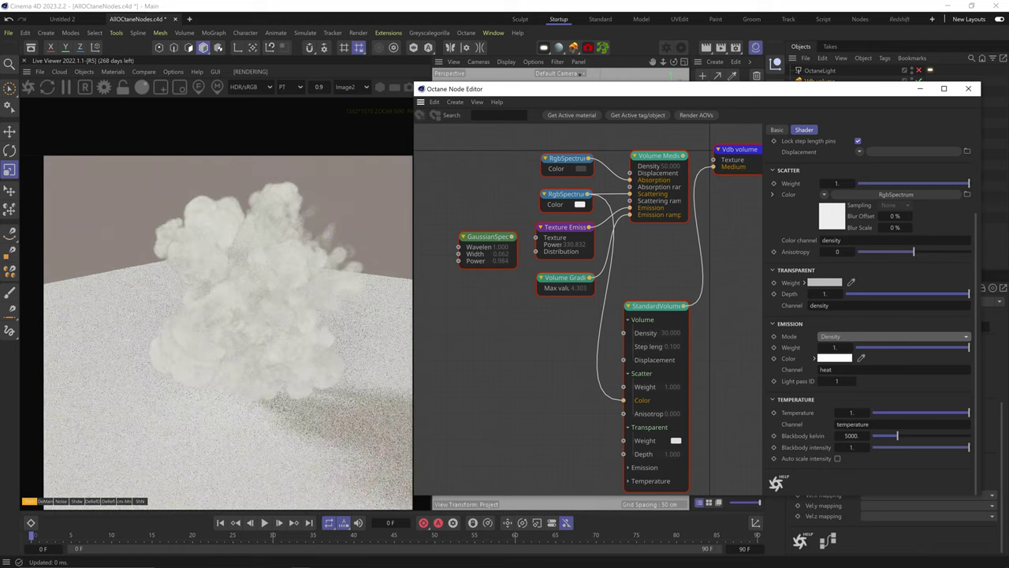
pyautogui.click(859, 337)
pyautogui.click(844, 383)
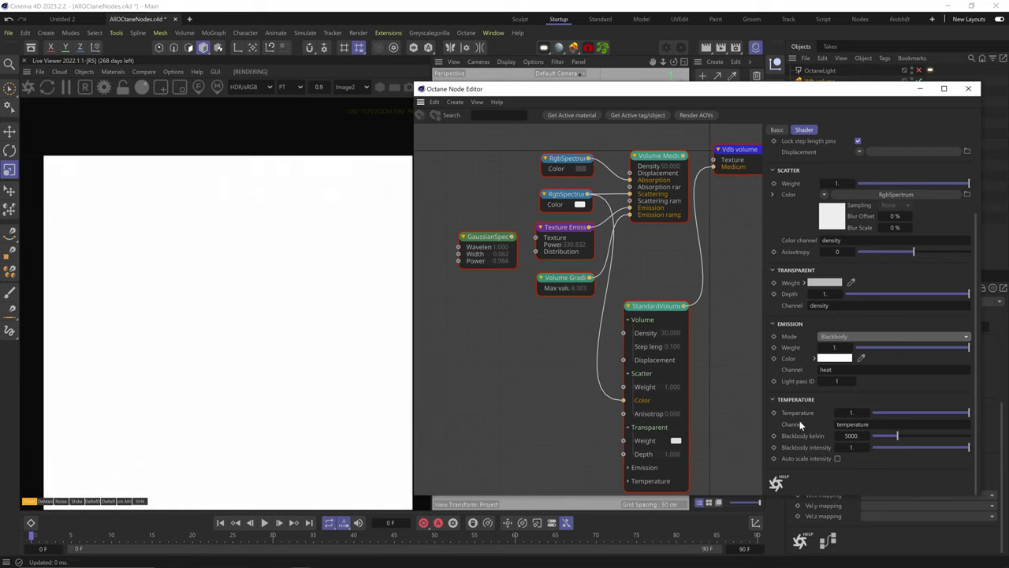
# Step: Enable auto scale intensity, lower the blackbody kelvin to about 3757, and set the blackbody intensity to 2
pyautogui.click(838, 458)
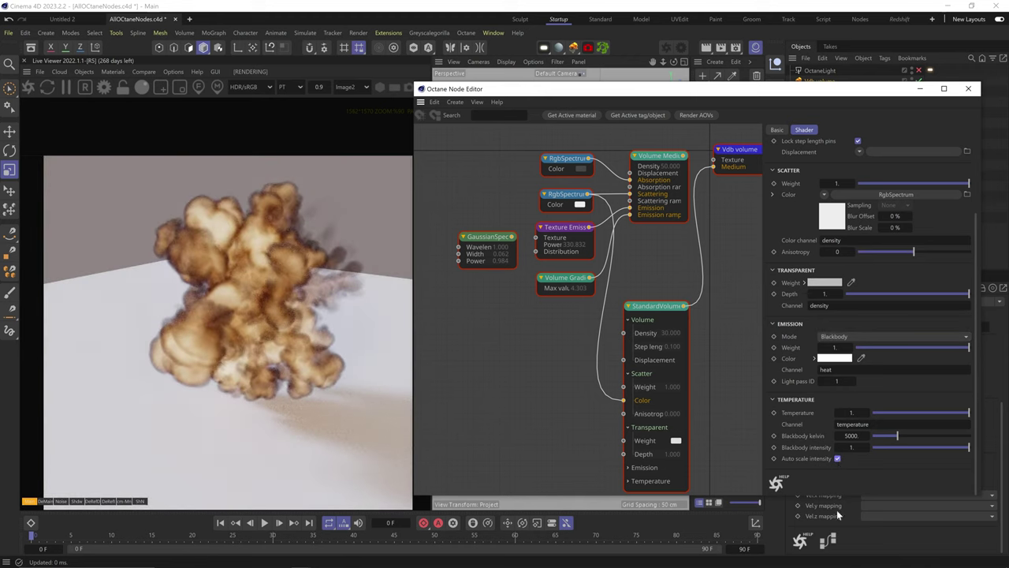
pyautogui.moveTo(891, 436)
pyautogui.mouseDown()
pyautogui.moveTo(876, 439)
pyautogui.moveTo(903, 437)
pyautogui.moveTo(889, 436)
pyautogui.mouseUp()
pyautogui.doubleClick(856, 446)
pyautogui.write('2')
pyautogui.press('Return')
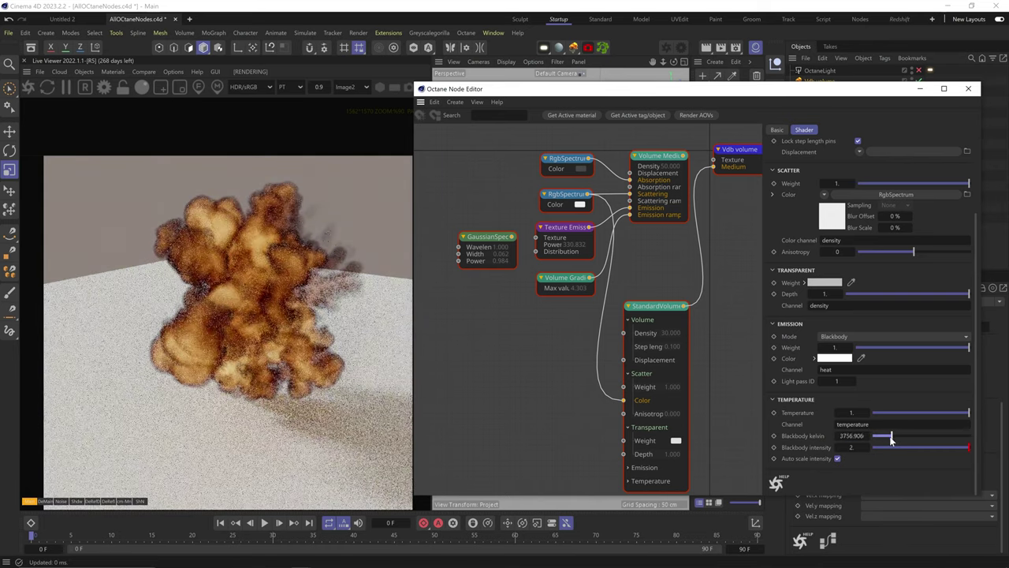
# Step: Enter flames as the emission channel and raise the blackbody kelvin to about 4641
pyautogui.doubleClick(825, 369)
pyautogui.write('flames')
pyautogui.press('Return')
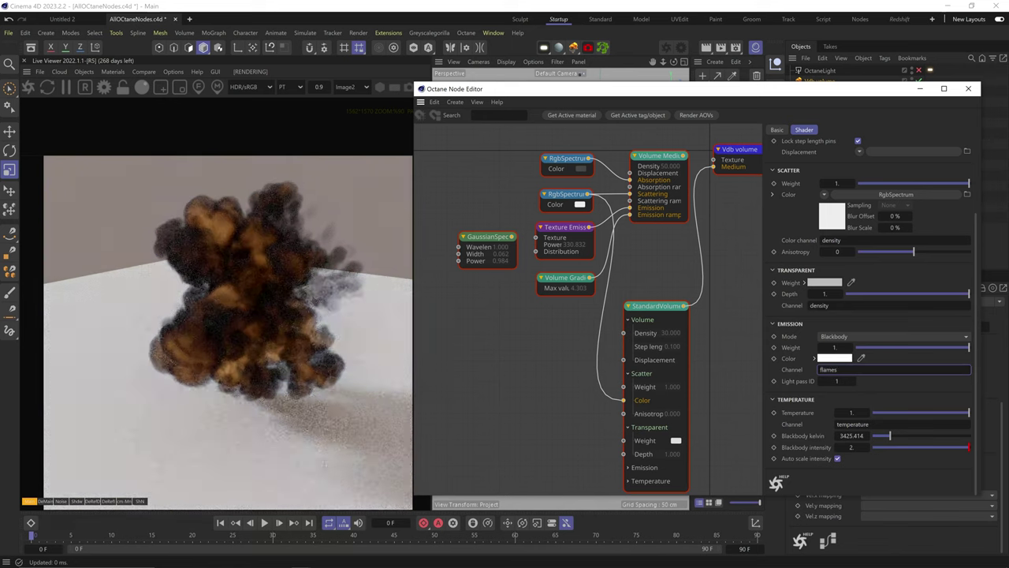
pyautogui.moveTo(878, 436); pyautogui.dragTo(896, 436)
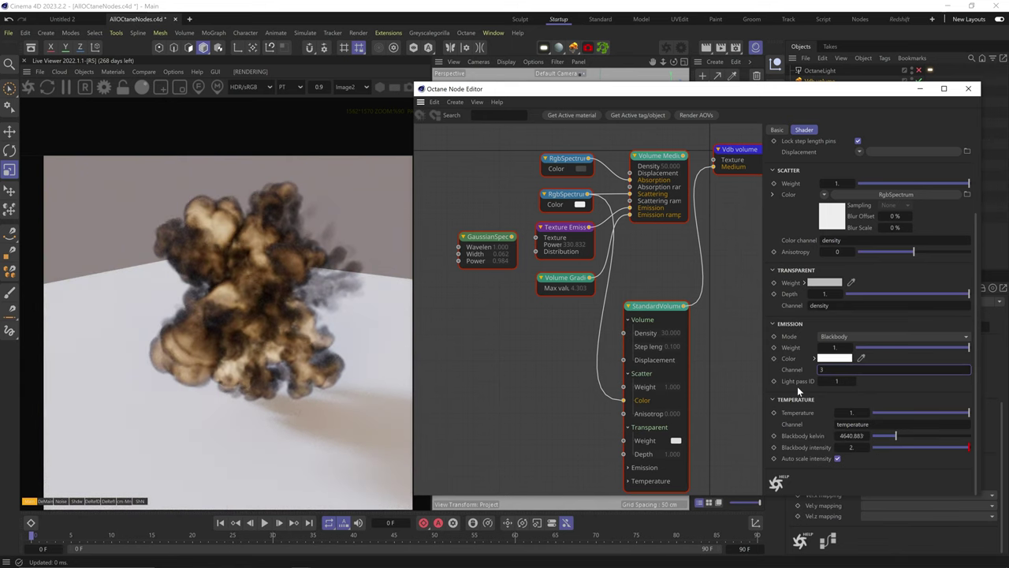
pyautogui.doubleClick(831, 367)
pyautogui.write('flames')
pyautogui.press('Return')
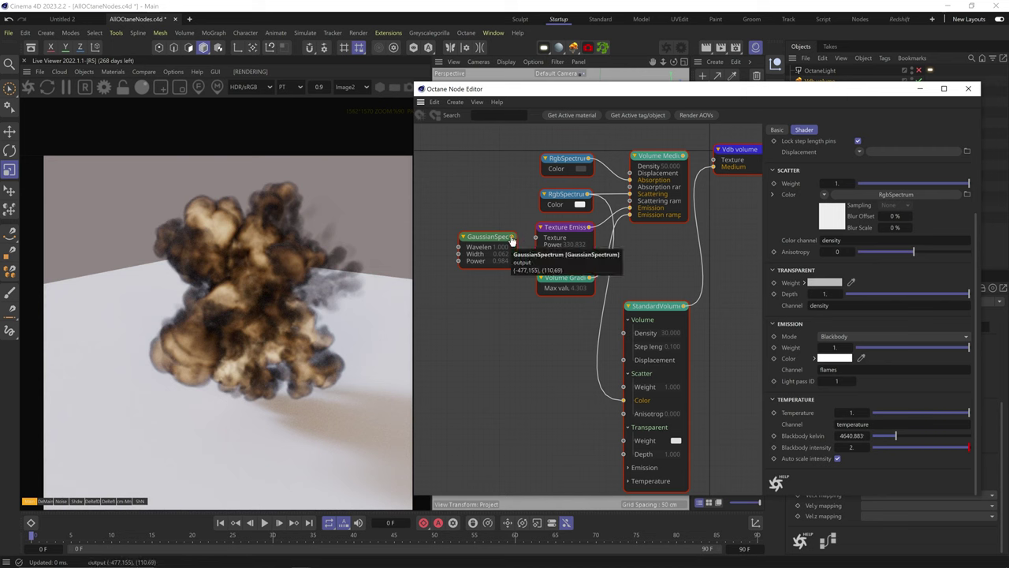
# Step: Connect the Gaussian spectrum to the Standard volume's emission colour, and set the blackbody intensity to 80
pyautogui.click(627, 468)
pyautogui.moveTo(628, 467); pyautogui.dragTo(632, 403, button='middle')
pyautogui.moveTo(499, 173); pyautogui.dragTo(628, 430)
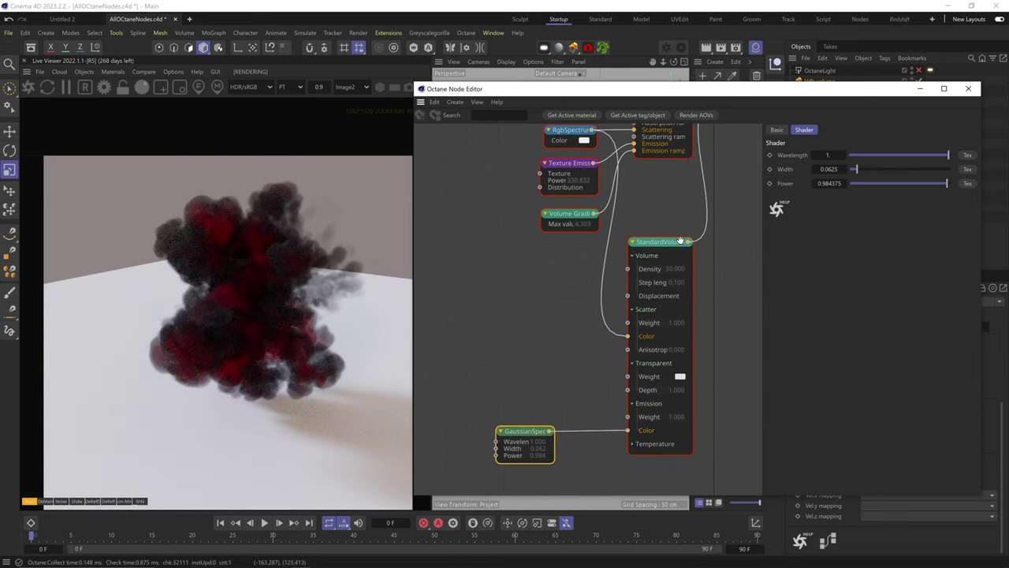
pyautogui.doubleClick(853, 447)
pyautogui.write('80')
pyautogui.press('Return')
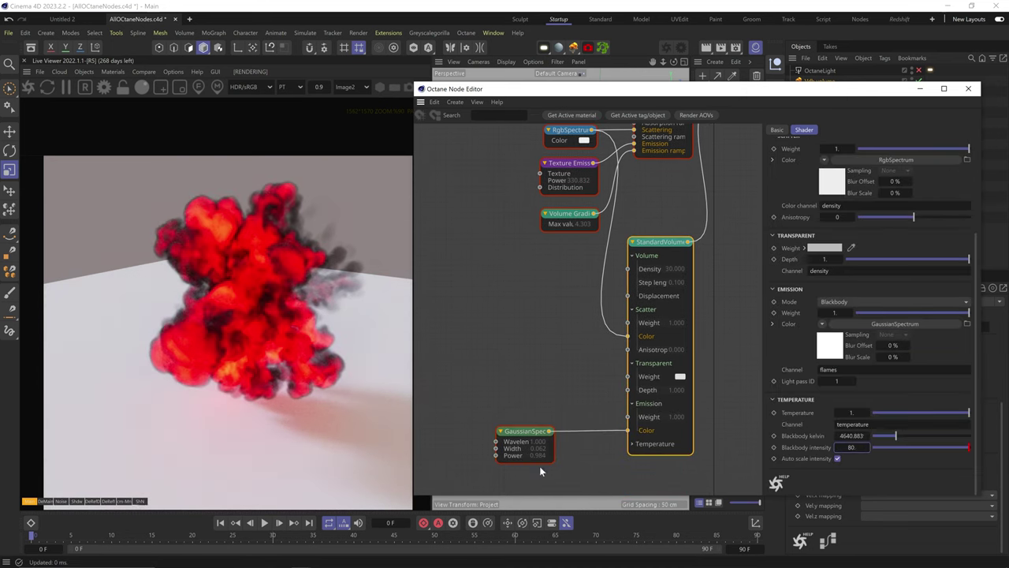
# Step: Raise the blackbody kelvin to about 9061 and set the blackbody intensity to 40, keeping the emission weight at 1
pyautogui.moveTo(884, 440); pyautogui.dragTo(918, 435)
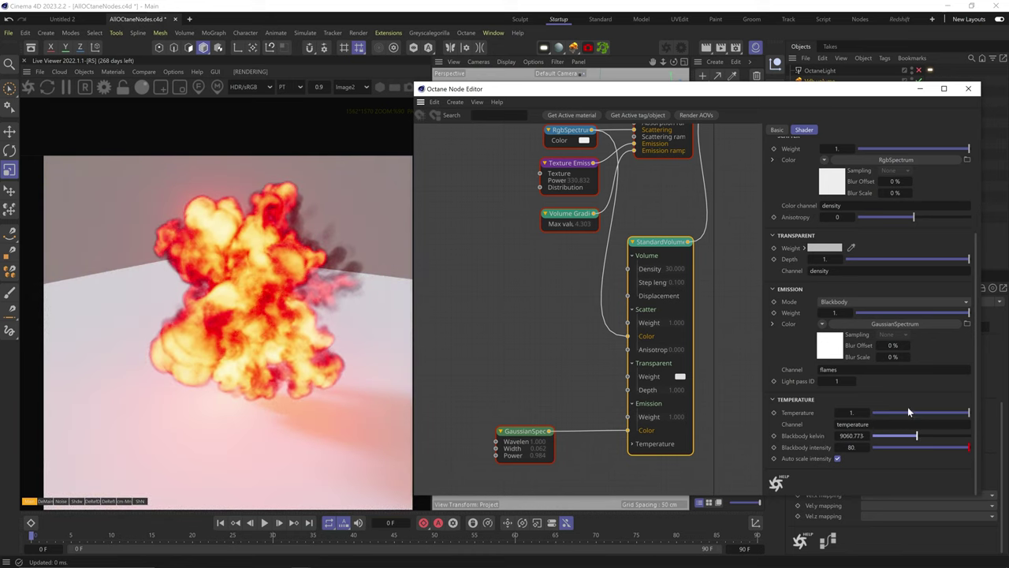
pyautogui.click(969, 448)
pyautogui.doubleClick(846, 447)
pyautogui.write('40')
pyautogui.press('Return')
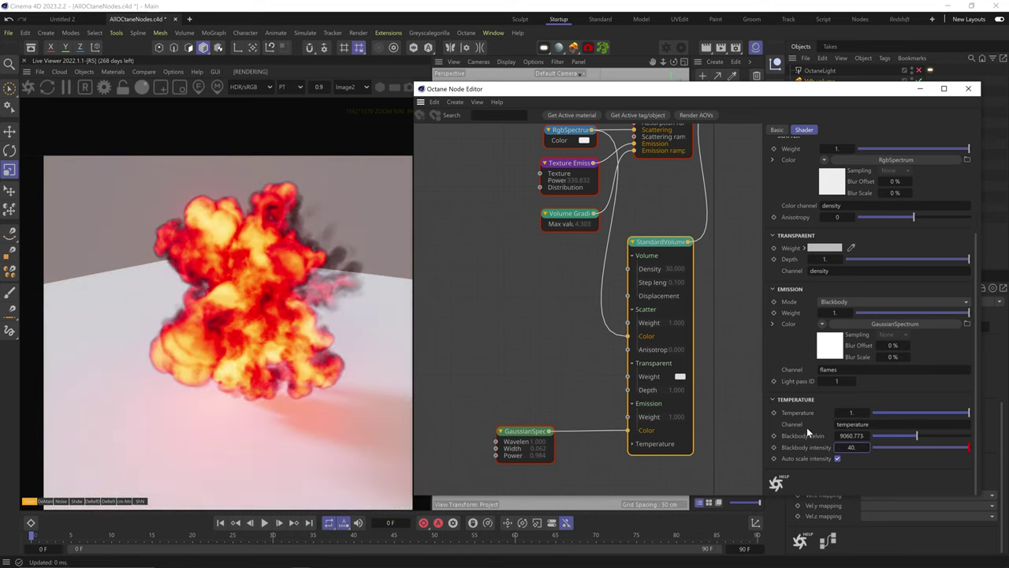
pyautogui.moveTo(963, 313)
pyautogui.mouseDown()
pyautogui.moveTo(873, 313)
pyautogui.moveTo(971, 313)
pyautogui.mouseUp()
pyautogui.moveTo(540, 283); pyautogui.dragTo(577, 341, button='middle')
pyautogui.scroll(-3, 578, 345)
pyautogui.click(642, 418)
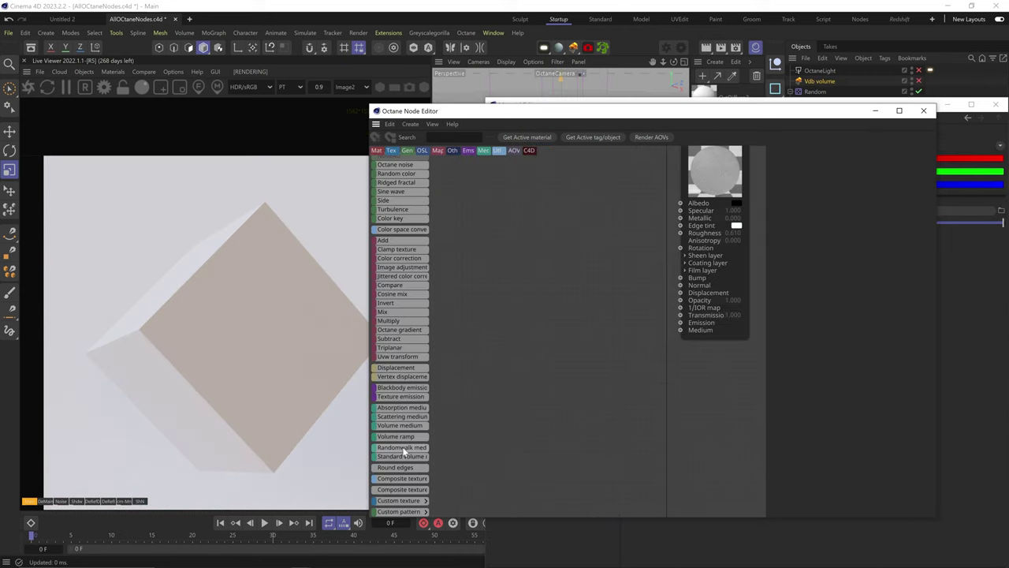
# Step: Add a Round edges node to the universal material's graph, and enable the material's Round edges channel
pyautogui.moveTo(404, 468); pyautogui.dragTo(544, 308)
pyautogui.moveTo(587, 271); pyautogui.dragTo(521, 372, button='middle')
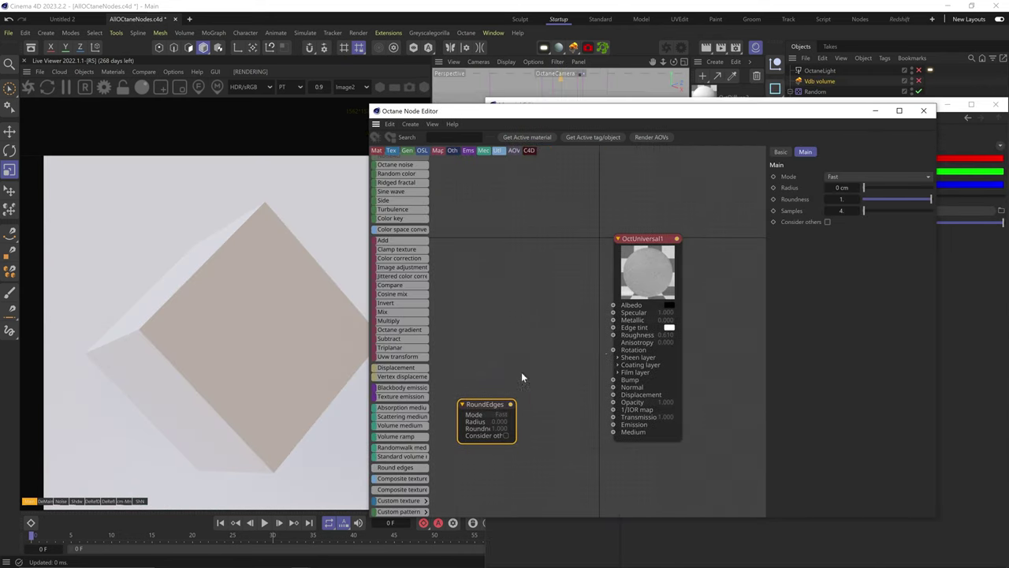
pyautogui.click(657, 260)
pyautogui.click(780, 152)
pyautogui.scroll(-3, 798, 407)
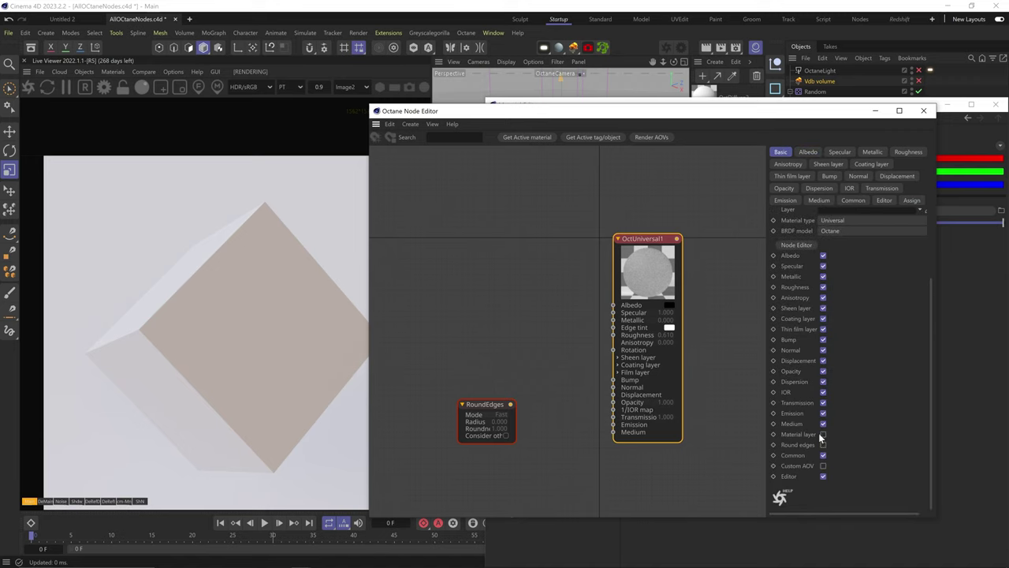
pyautogui.click(824, 445)
pyautogui.click(849, 204)
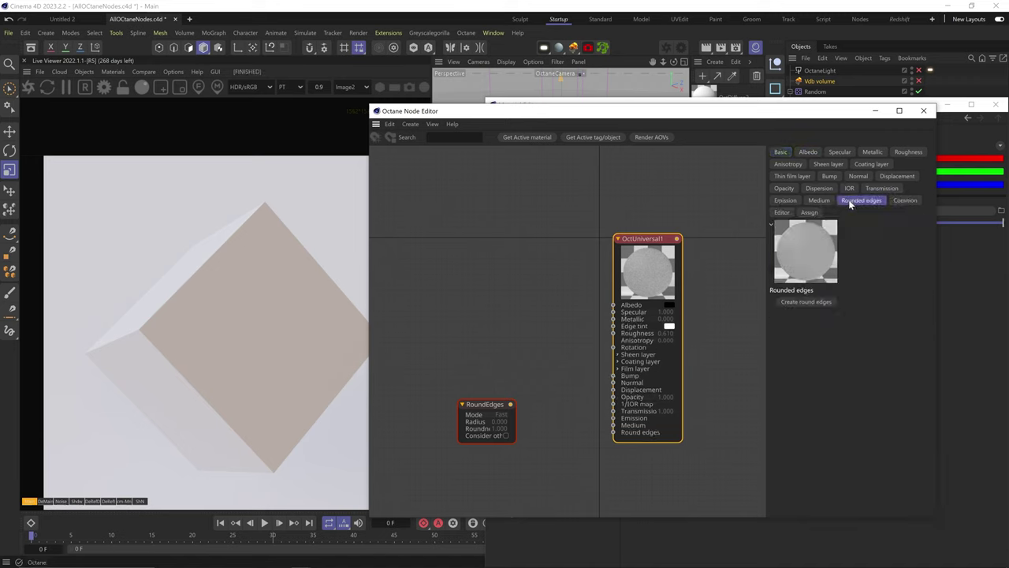
# Step: Create a connected Round edges node from the material's own settings, and delete the unconnected Round edges node
pyautogui.click(808, 303)
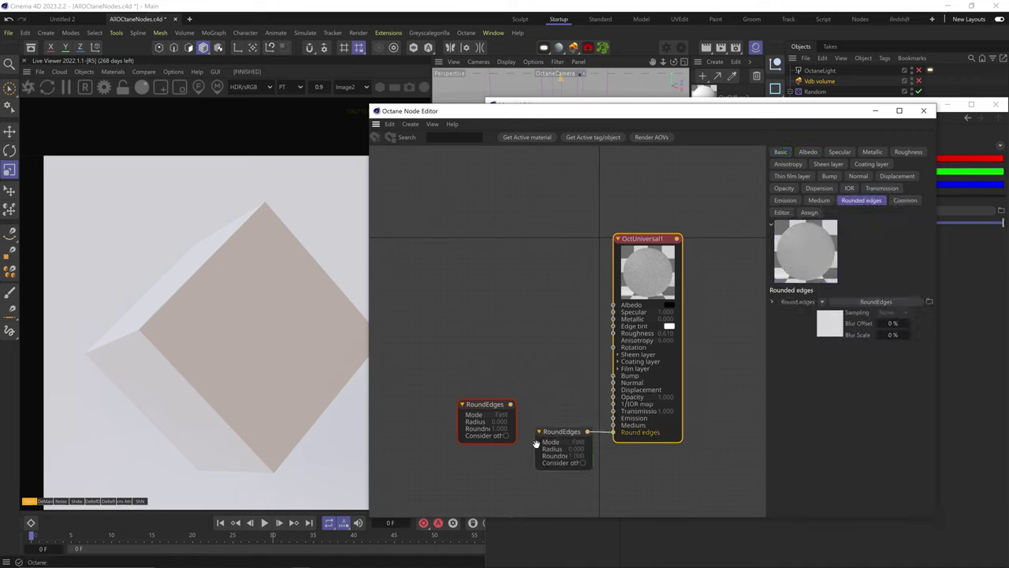
pyautogui.click(536, 444)
pyautogui.moveTo(557, 428); pyautogui.dragTo(522, 420)
pyautogui.click(506, 405)
pyautogui.press('Delete')
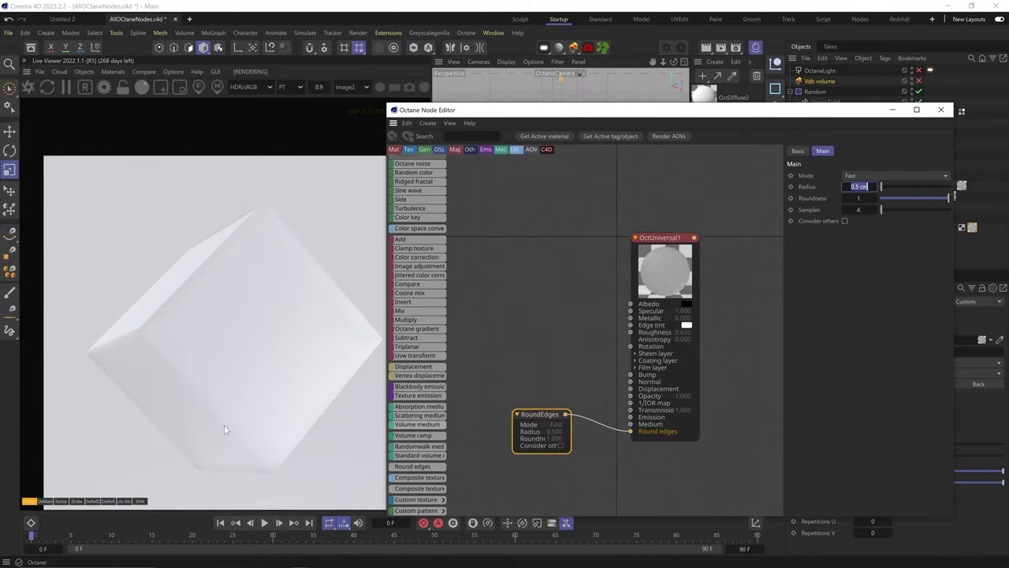
# Step: Try a Round edges radius of 0.1 cm, followed by a roundness of 0.1 with a radius of 0.2 cm
pyautogui.moveTo(235, 308); pyautogui.dragTo(169, 395, button='middle')
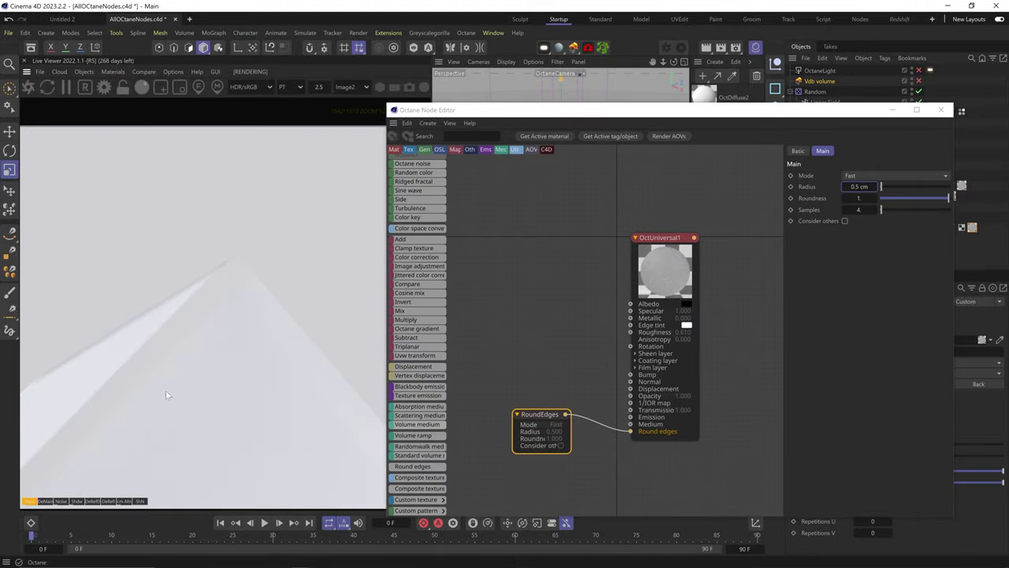
pyautogui.scroll(-4, 169, 394)
pyautogui.moveTo(202, 308); pyautogui.dragTo(272, 308, button='middle')
pyautogui.click(858, 186)
pyautogui.write('.1')
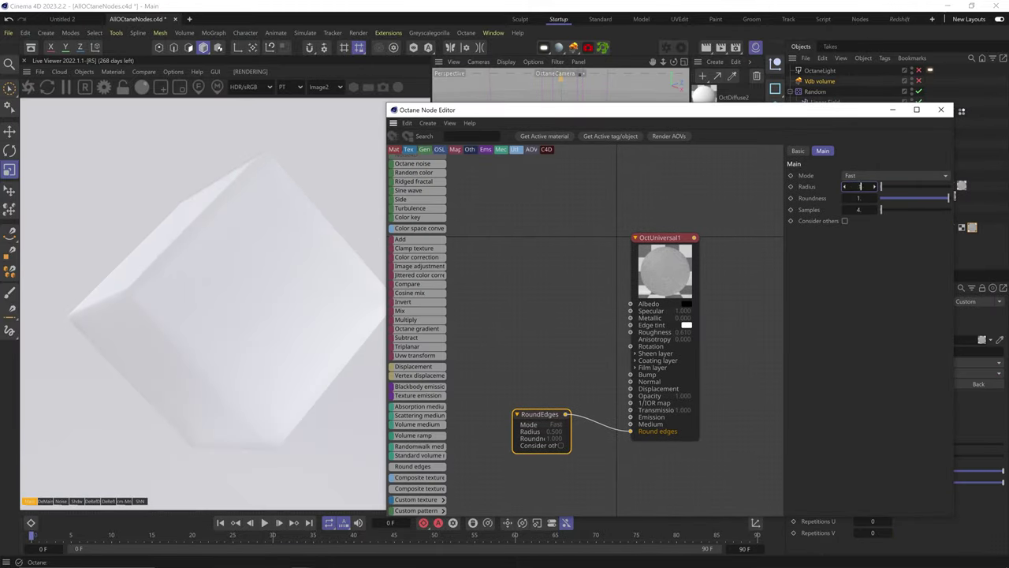
pyautogui.press('Return')
pyautogui.click(859, 199)
pyautogui.write('.1')
pyautogui.press('Return')
pyautogui.click(860, 187)
pyautogui.write('0.2')
pyautogui.press('Return')
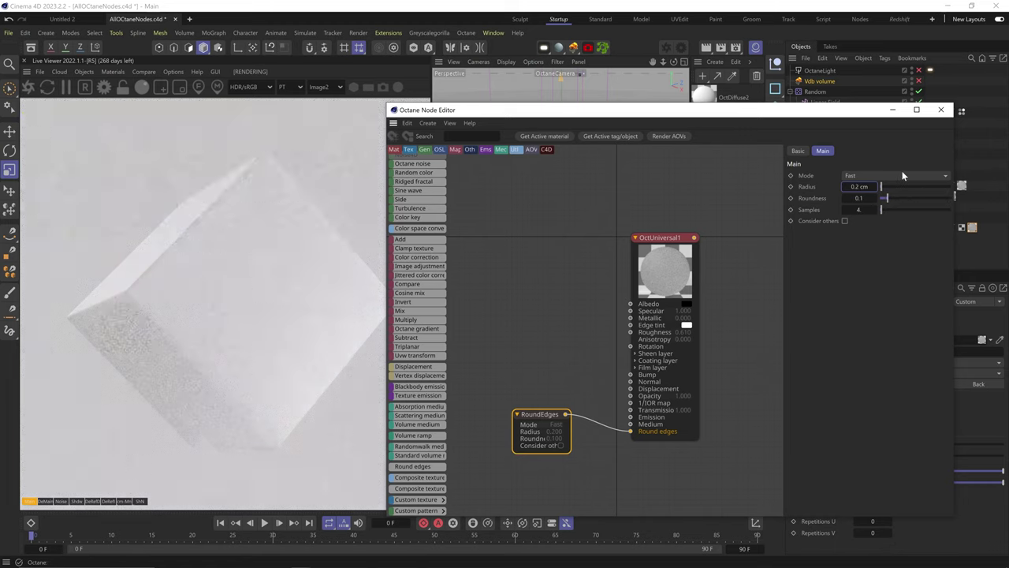
# Step: Switch the Round edges mode to Accurate, with a roundness of 1 and a radius of 1 cm
pyautogui.click(859, 177)
pyautogui.click(866, 212)
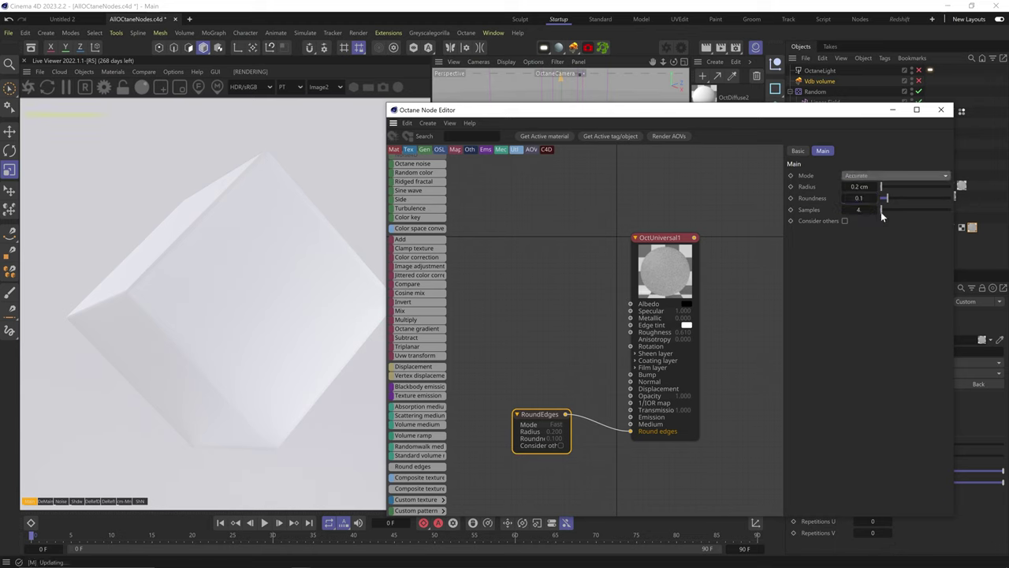
pyautogui.click(858, 198)
pyautogui.write('1')
pyautogui.press('Return')
pyautogui.write('1')
pyautogui.press('Return')
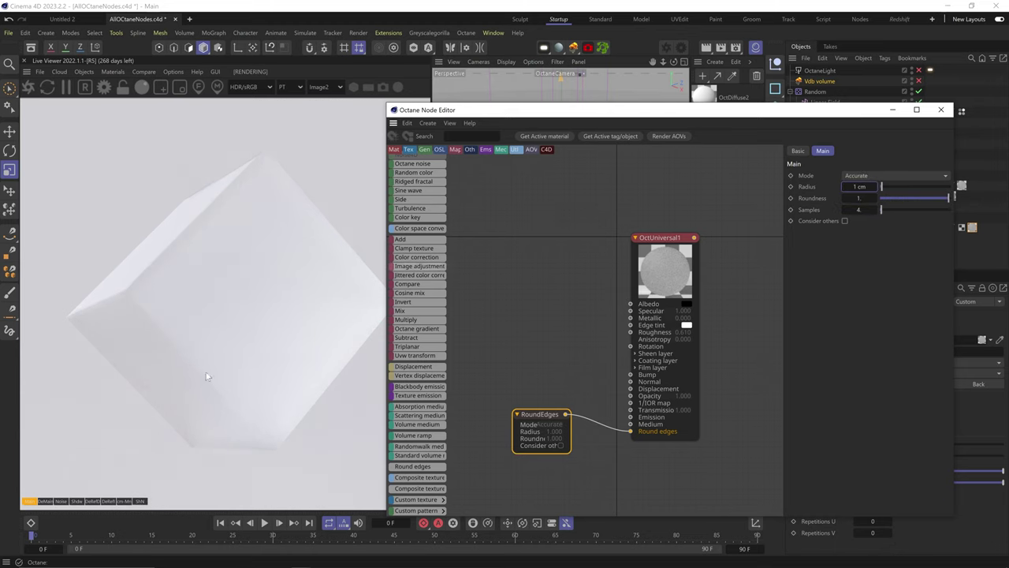
# Step: Try the Convex mode on the Round edges node, and set the mode to Concave
pyautogui.click(862, 173)
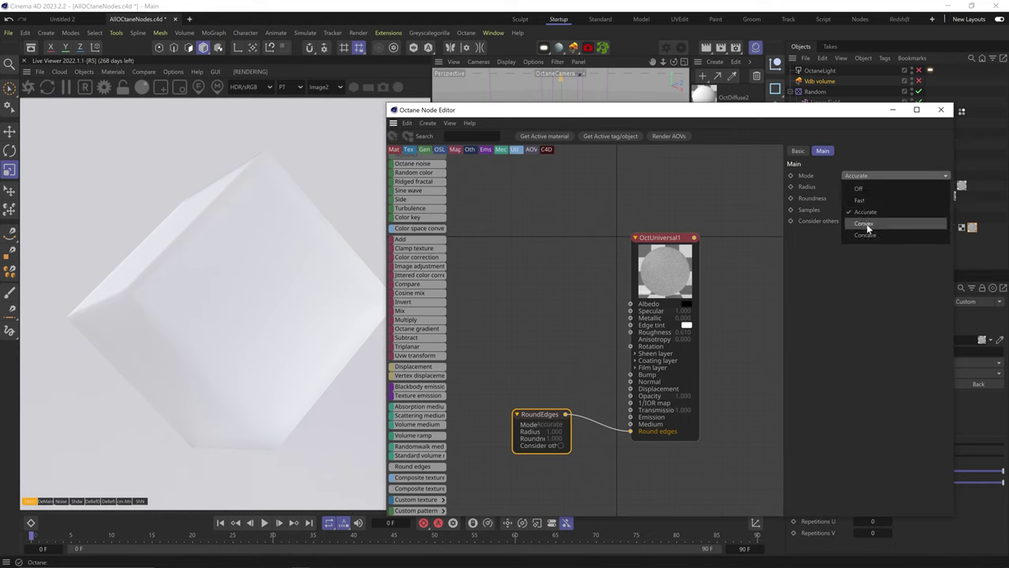
pyautogui.click(866, 224)
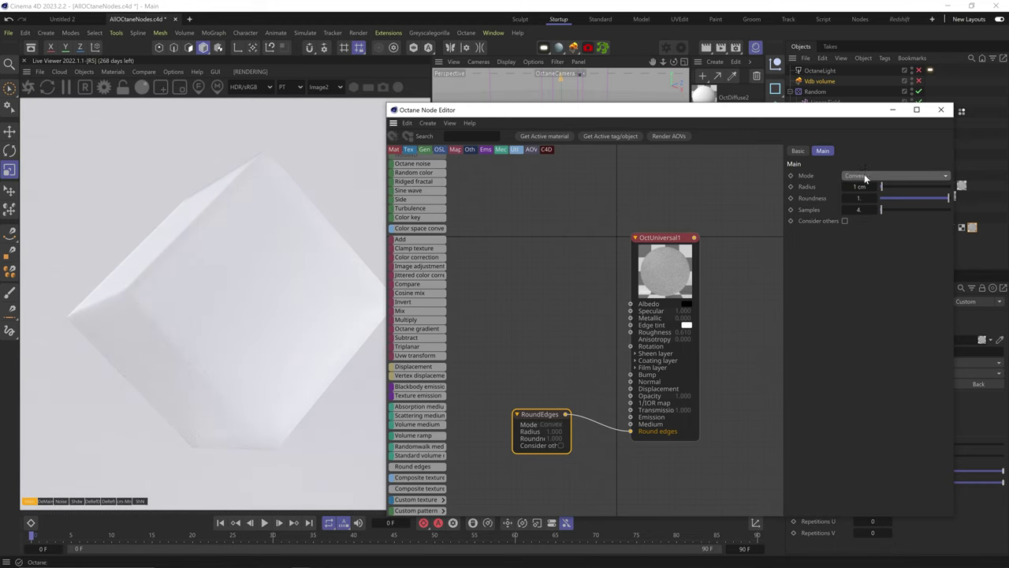
pyautogui.click(862, 176)
pyautogui.click(862, 231)
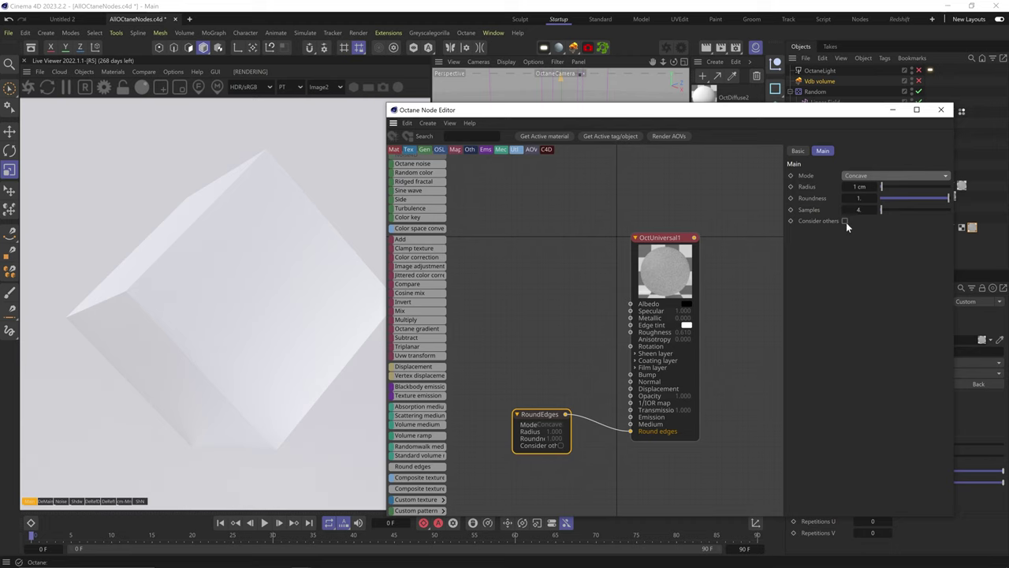
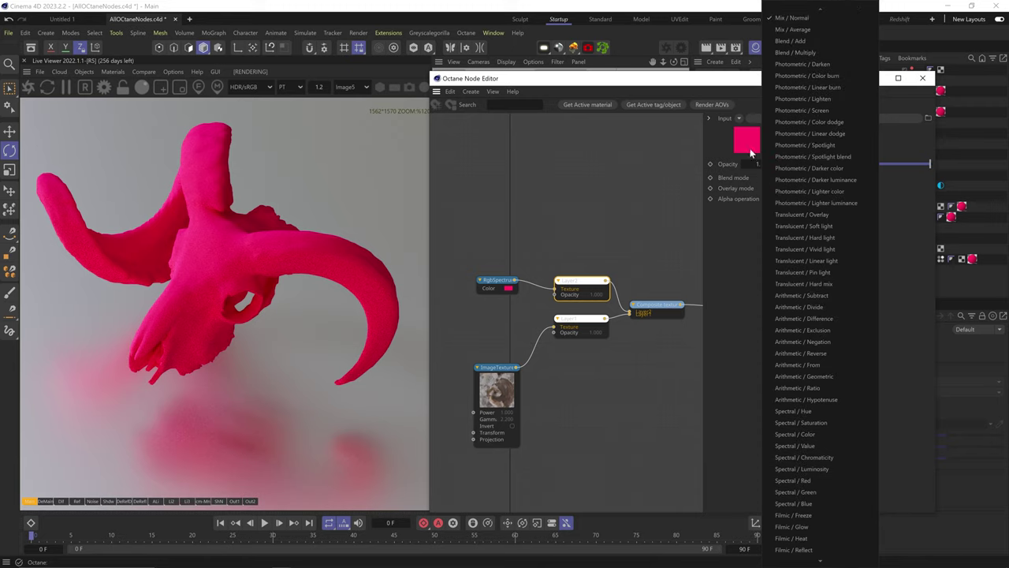
# Step: Keep the pink layer's blend mode at Mix / Normal, and connect a new Octane noise to that layer's opacity
pyautogui.click(607, 237)
pyautogui.moveTo(457, 277)
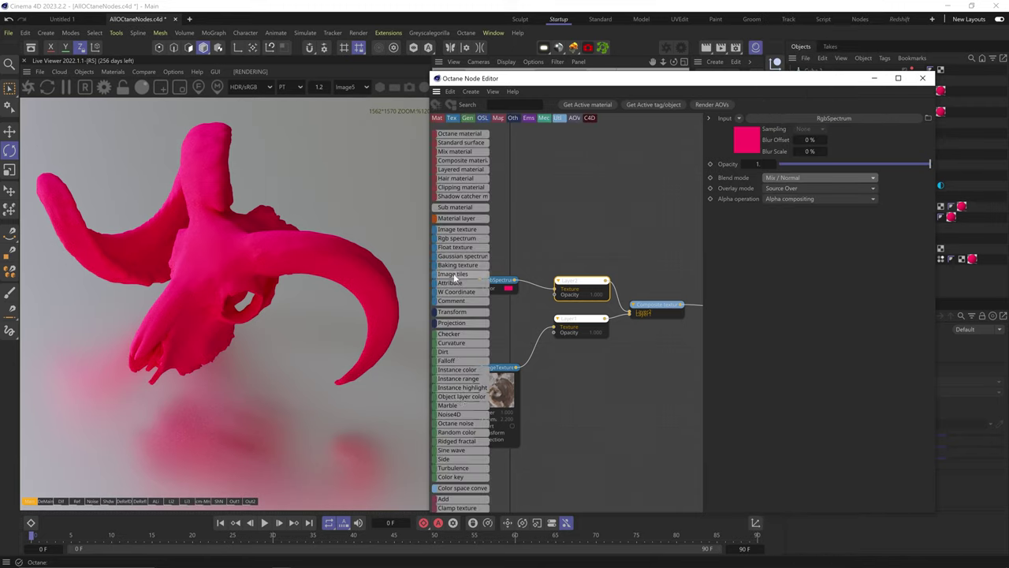
pyautogui.moveTo(461, 424); pyautogui.dragTo(527, 230)
pyautogui.moveTo(534, 237); pyautogui.dragTo(604, 217, button='middle')
pyautogui.moveTo(610, 243); pyautogui.dragTo(625, 272)
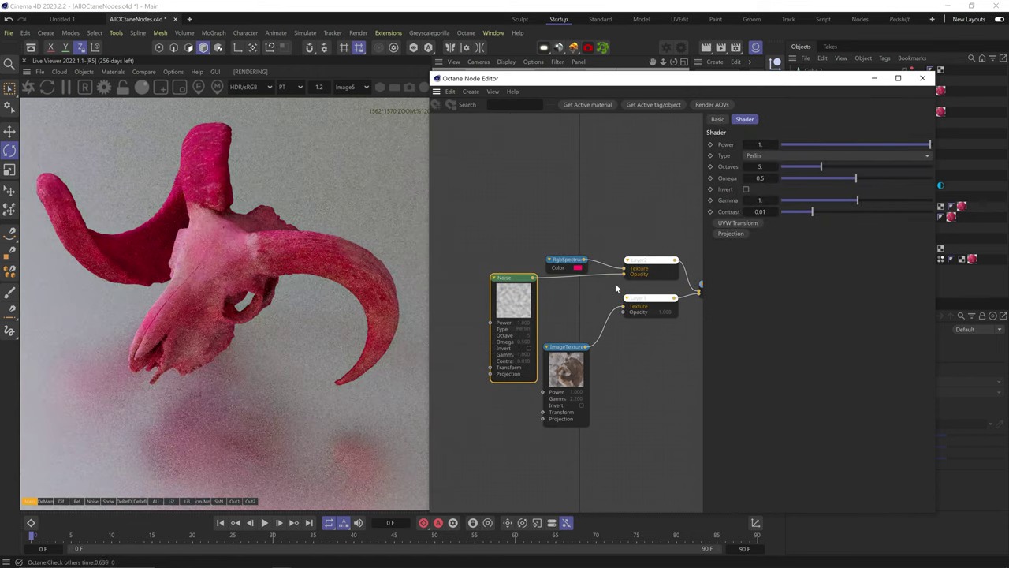
# Step: Set the noise type to Voronoi and its contrast to about 1.6, after trying a contrast of about 8.2
pyautogui.moveTo(811, 211); pyautogui.dragTo(899, 213)
pyautogui.rightClick(508, 291)
pyautogui.click(533, 314)
pyautogui.rightClick(516, 288)
pyautogui.click(541, 313)
pyautogui.click(772, 156)
pyautogui.click(766, 215)
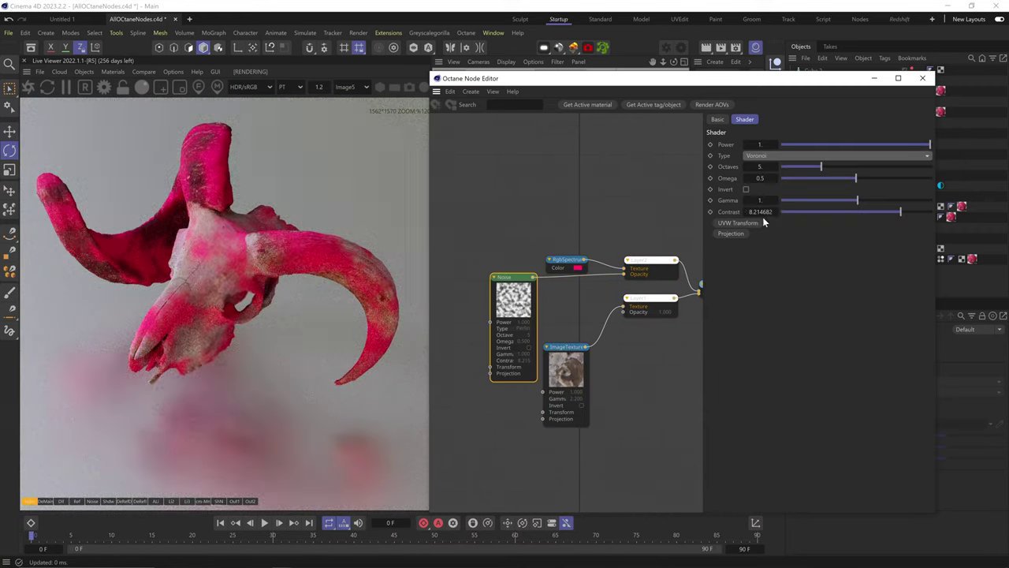
pyautogui.moveTo(900, 212); pyautogui.dragTo(880, 210)
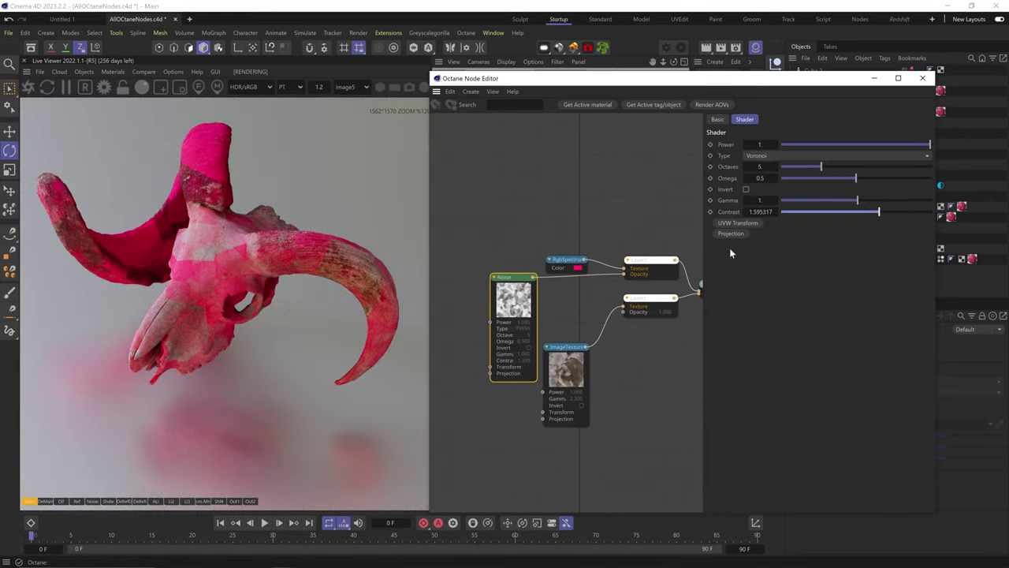
# Step: Duplicate the noise onto the image texture layer's opacity as a Circular noise with a contrast of about 403
pyautogui.keyDown('ctrl'); pyautogui.moveTo(518, 293); pyautogui.dragTo(623, 312); pyautogui.keyUp('ctrl')
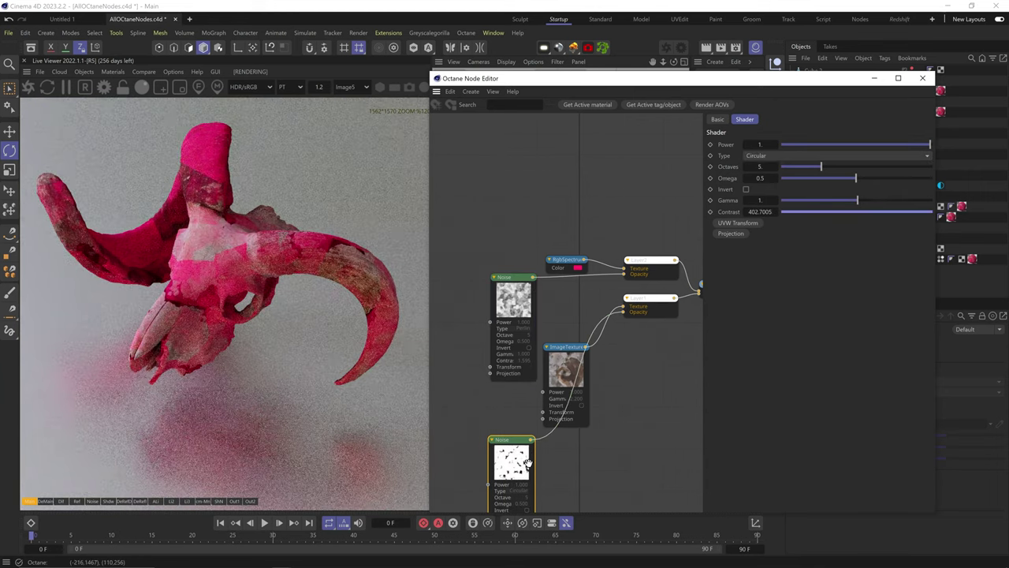
pyautogui.moveTo(582, 400); pyautogui.dragTo(670, 294, button='middle')
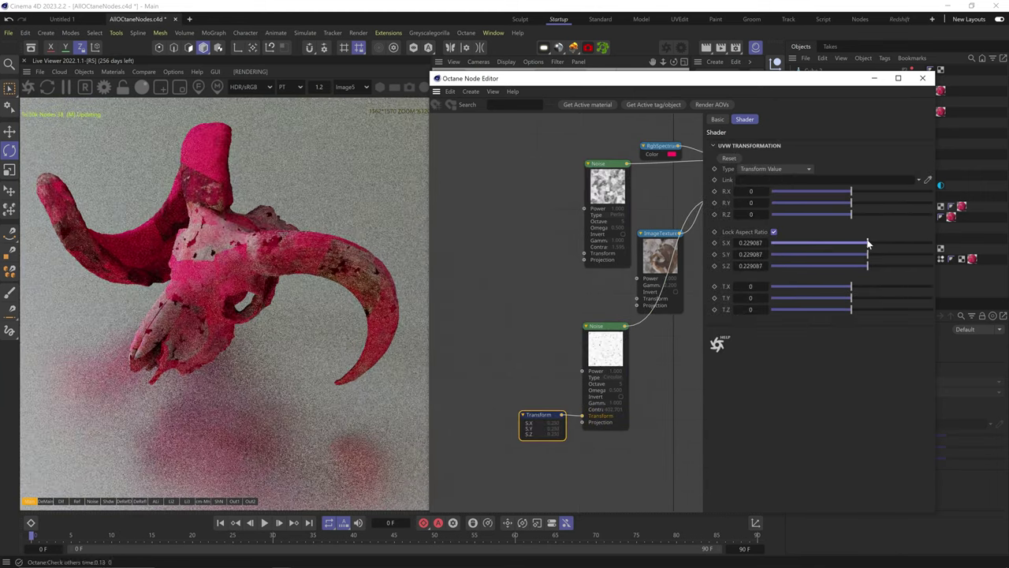
# Step: Raise the gamma of the Circular noise masking the image texture layer to about 1.48
pyautogui.click(606, 347)
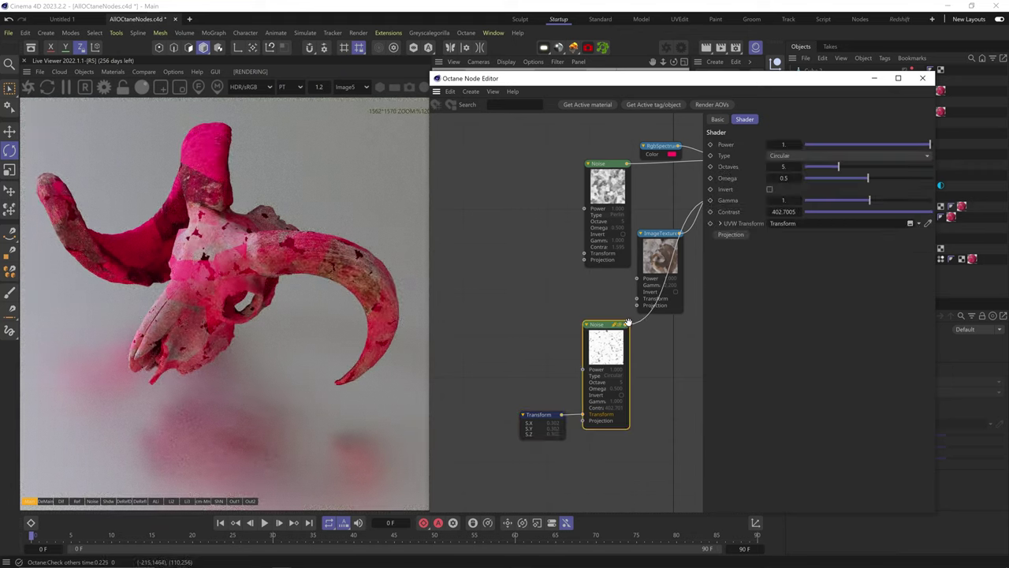
pyautogui.moveTo(869, 201); pyautogui.dragTo(873, 203)
pyautogui.moveTo(656, 325); pyautogui.dragTo(541, 384, button='middle')
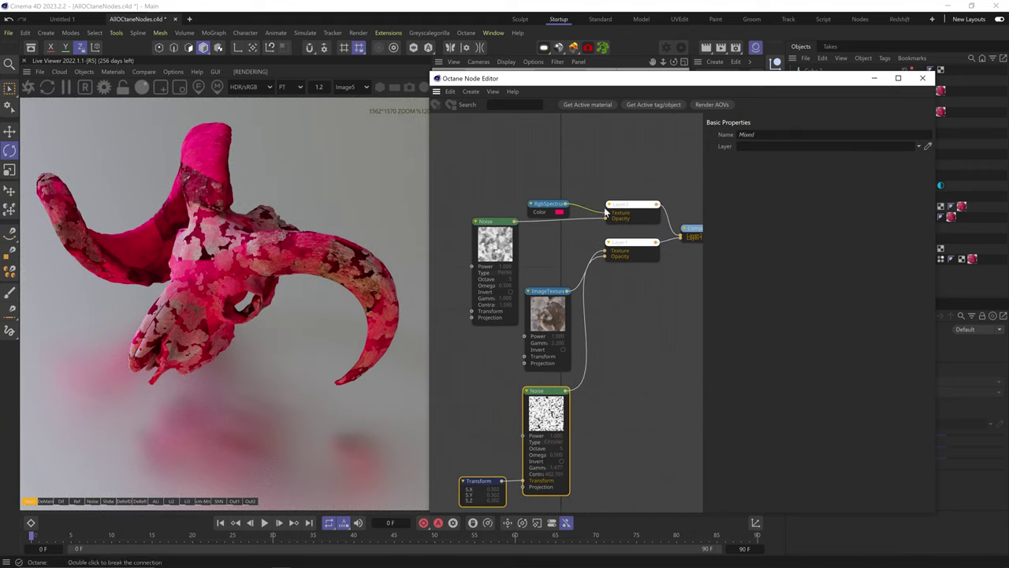
# Step: Try the Source and Source conjoint over overlay modes on the pink composite texture layer
pyautogui.click(624, 212)
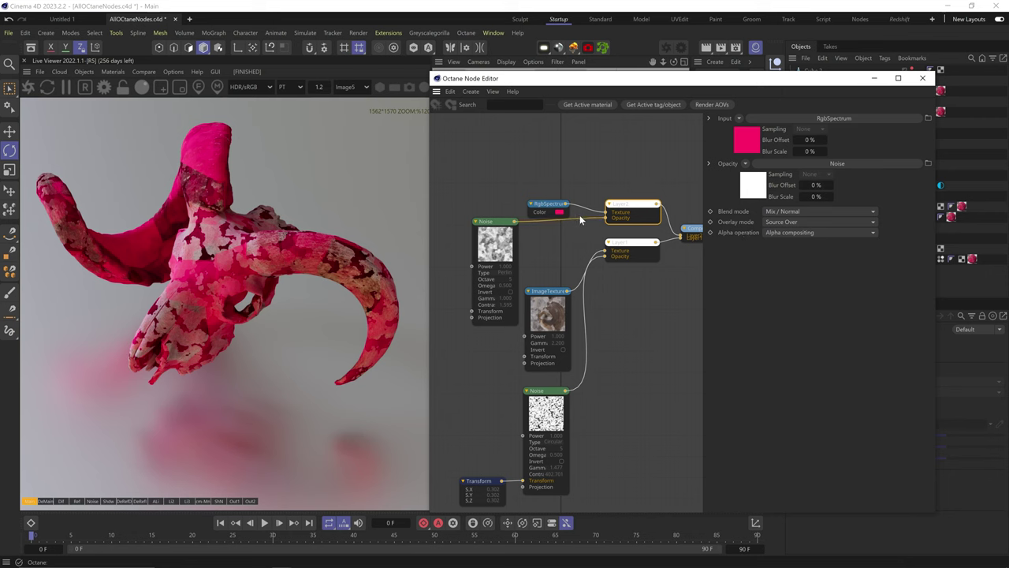
pyautogui.click(786, 221)
pyautogui.click(795, 235)
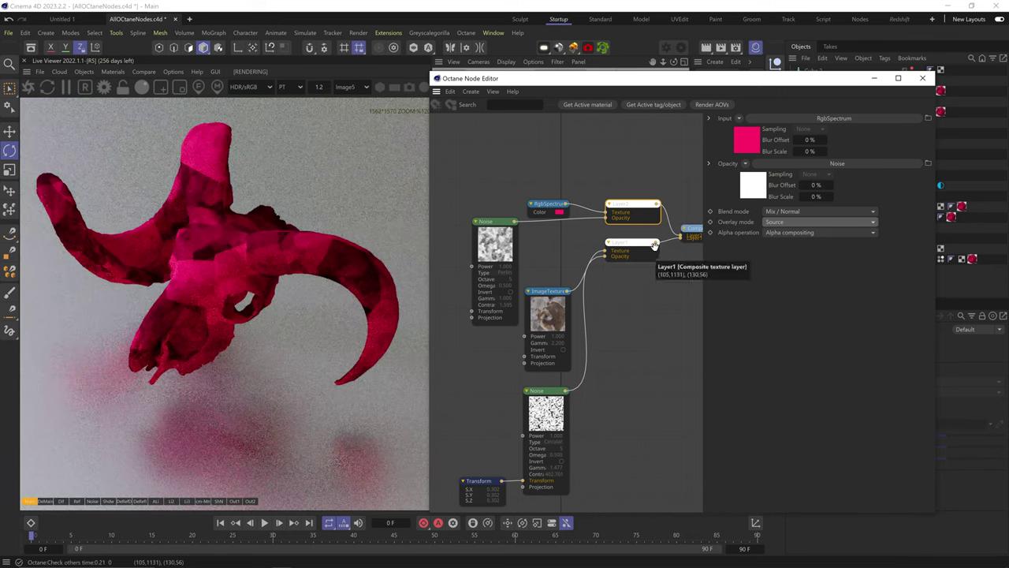
pyautogui.click(781, 222)
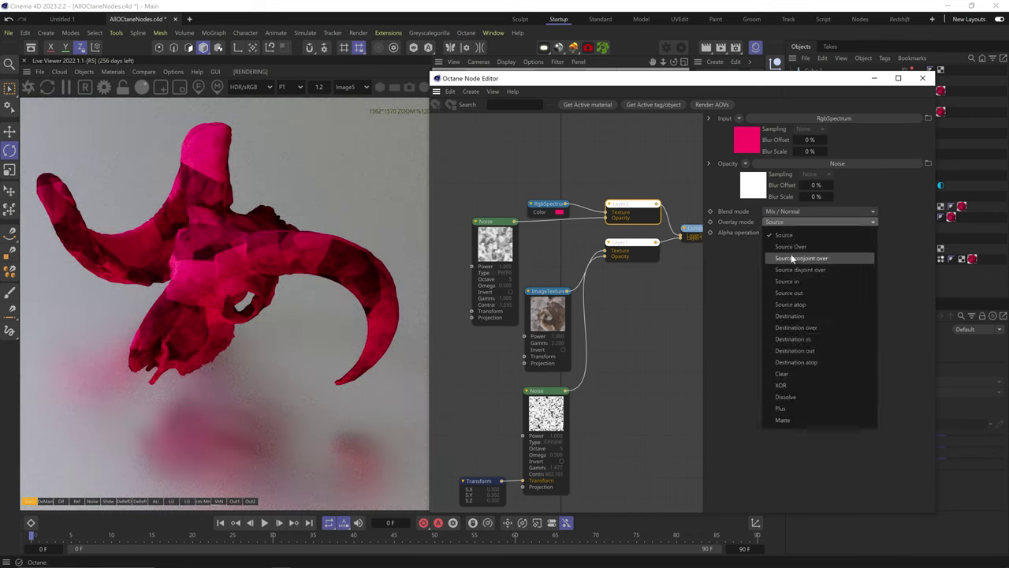
pyautogui.click(792, 257)
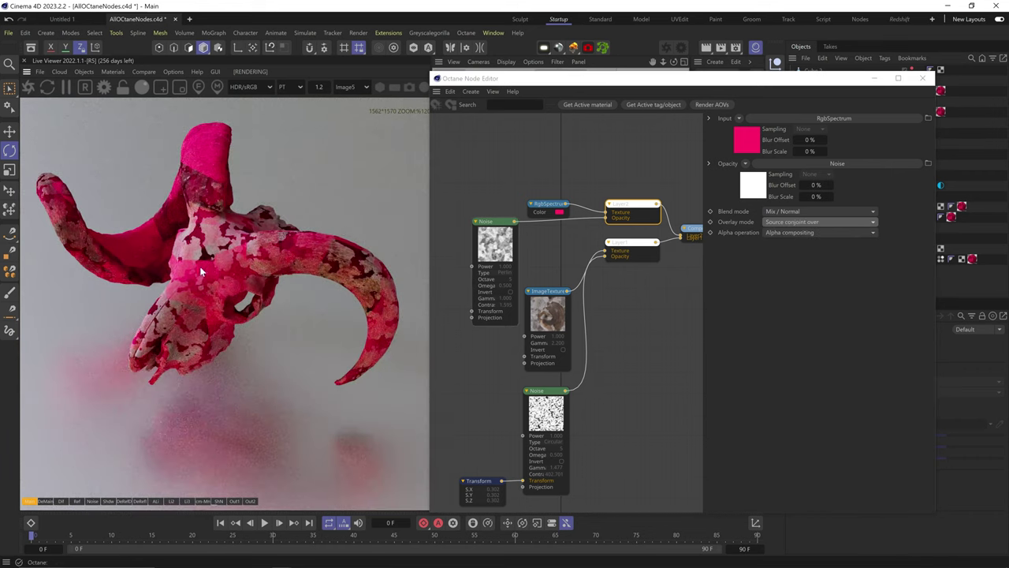
# Step: Compare the pink layer's Source Over, Source conjoint over and Source disjoint over overlay modes in a close-up of the skull render
pyautogui.scroll(5, 208, 273)
pyautogui.scroll(1, 207, 273)
pyautogui.click(789, 222)
pyautogui.click(789, 222)
pyautogui.click(802, 249)
pyautogui.click(791, 223)
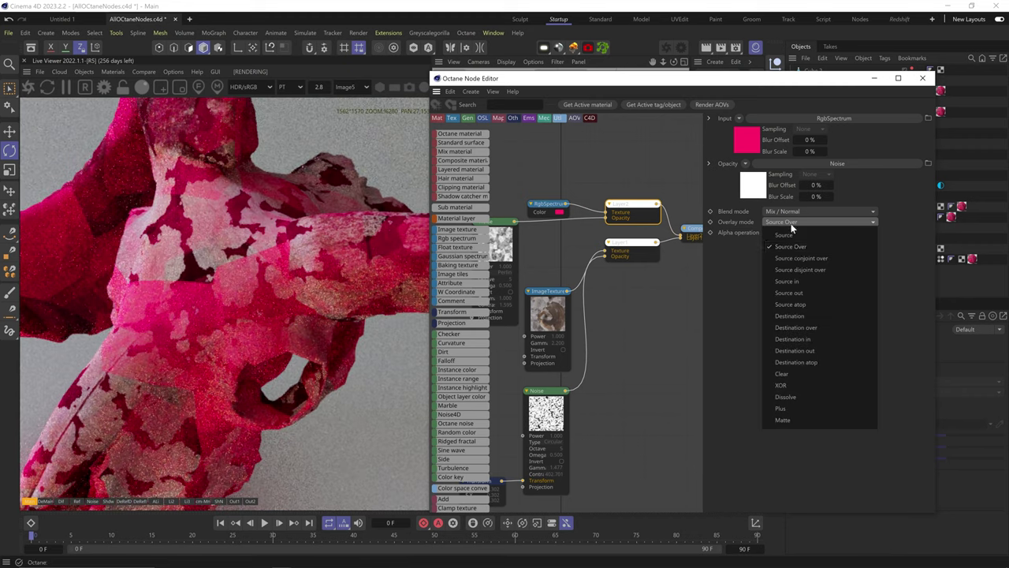
pyautogui.click(793, 257)
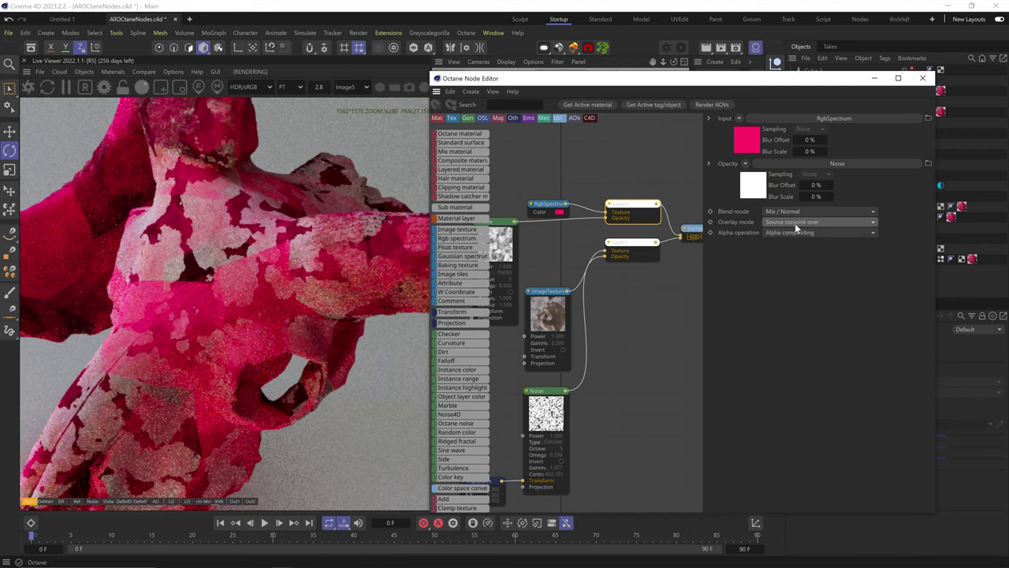
pyautogui.click(795, 222)
pyautogui.click(798, 268)
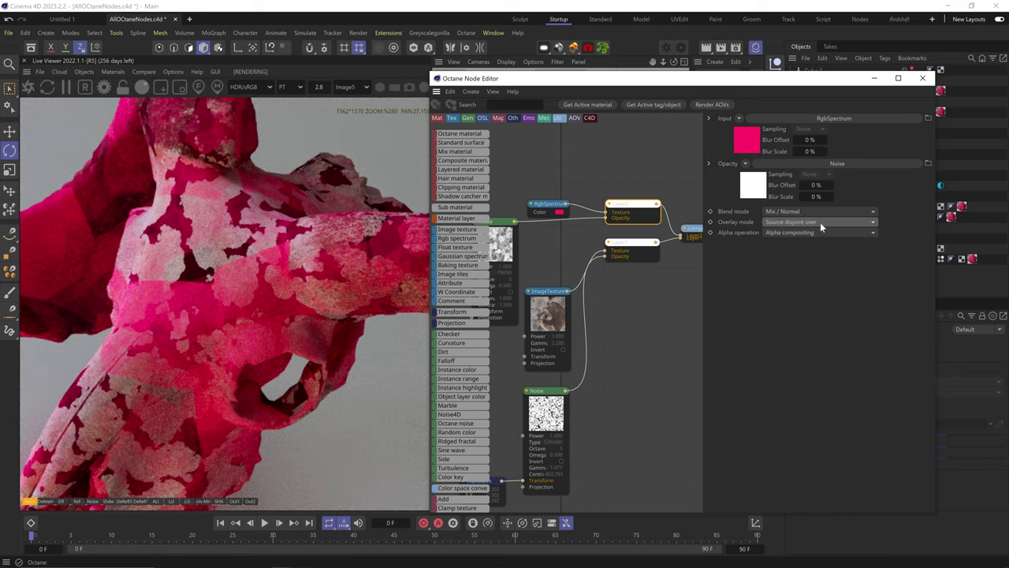
# Step: Try the Source in, Source out and Source atop overlay modes on the pink layer
pyautogui.click(820, 221)
pyautogui.click(823, 282)
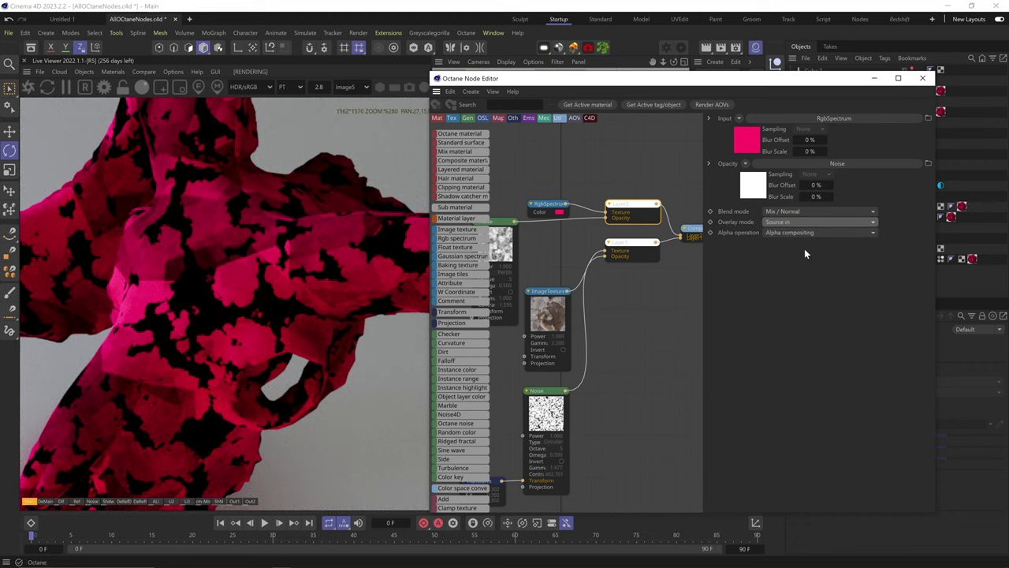
pyautogui.click(798, 221)
pyautogui.click(800, 291)
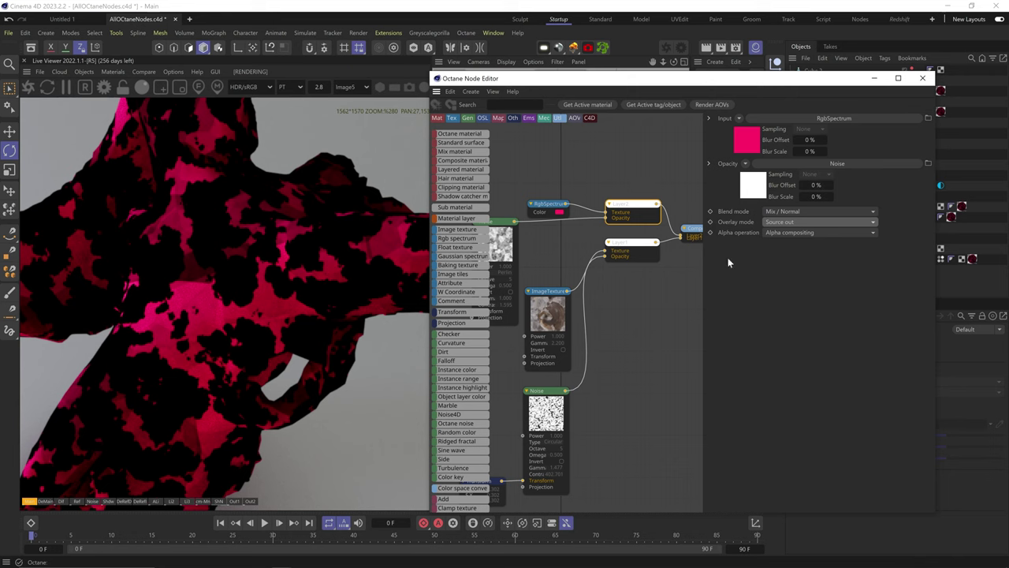
pyautogui.click(798, 221)
pyautogui.click(806, 305)
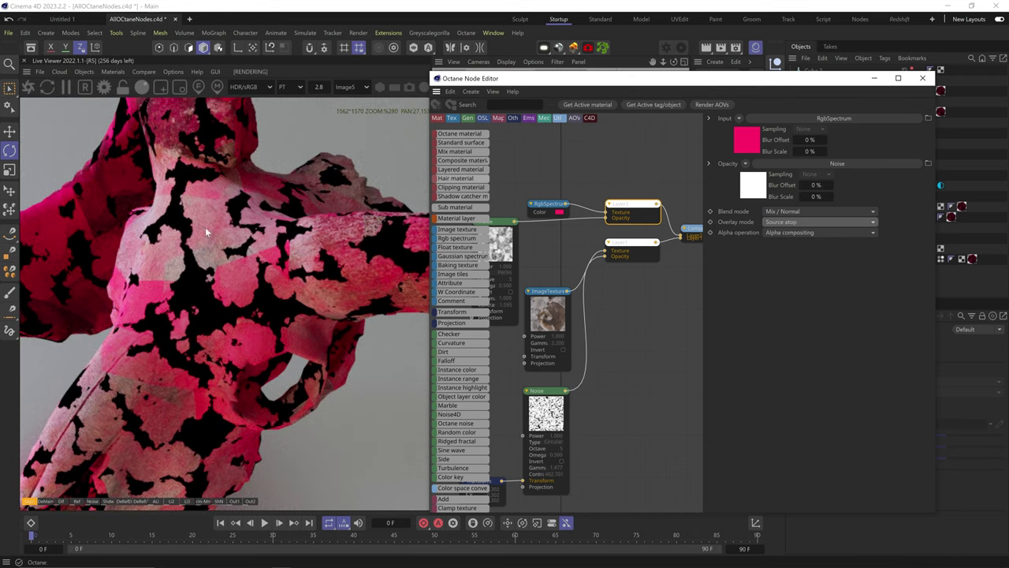
# Step: Try the Destination, Destination over and Destination in overlay modes on the pink layer
pyautogui.click(778, 222)
pyautogui.click(783, 317)
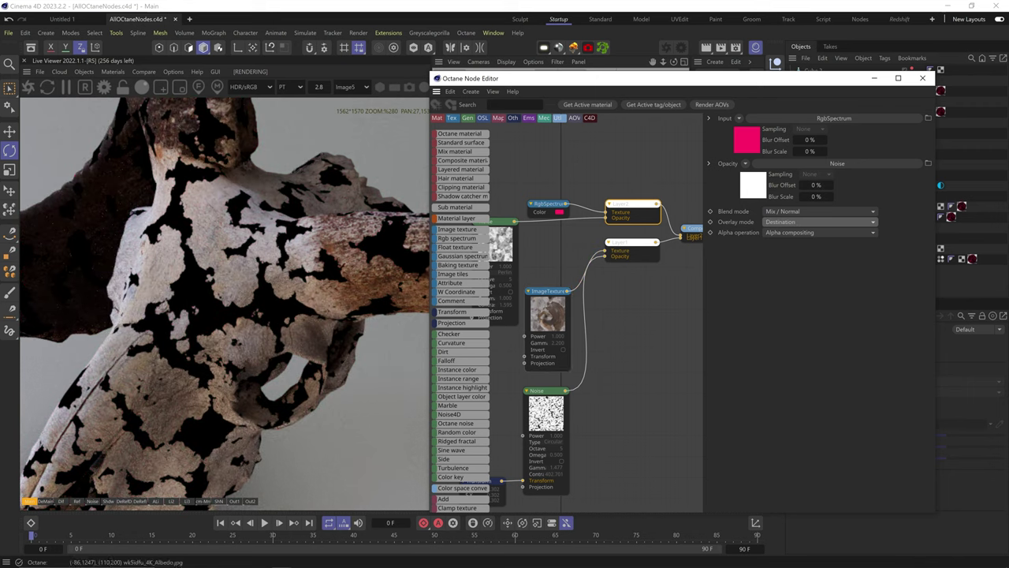
pyautogui.click(810, 221)
pyautogui.click(805, 329)
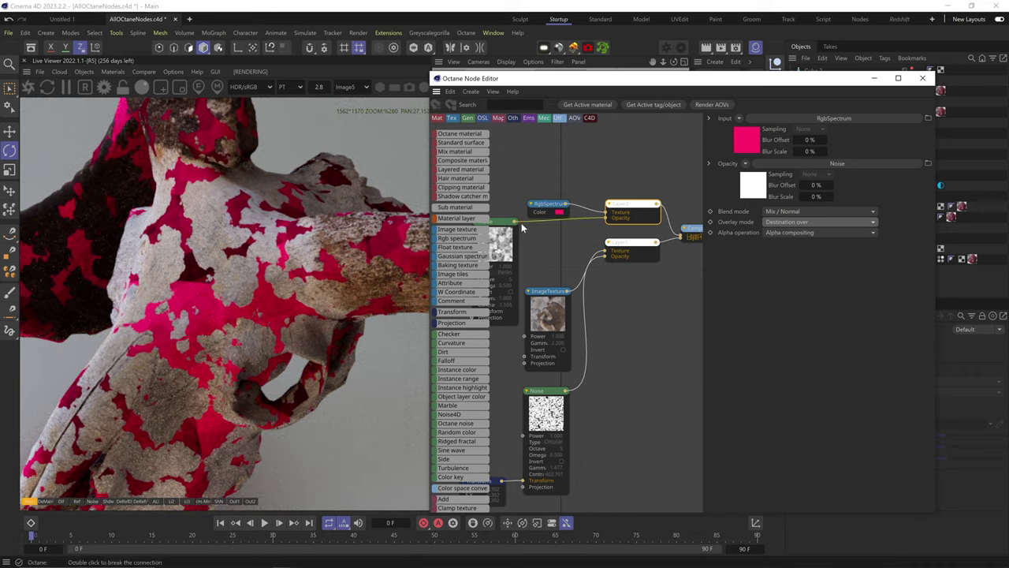
pyautogui.click(800, 221)
pyautogui.click(792, 339)
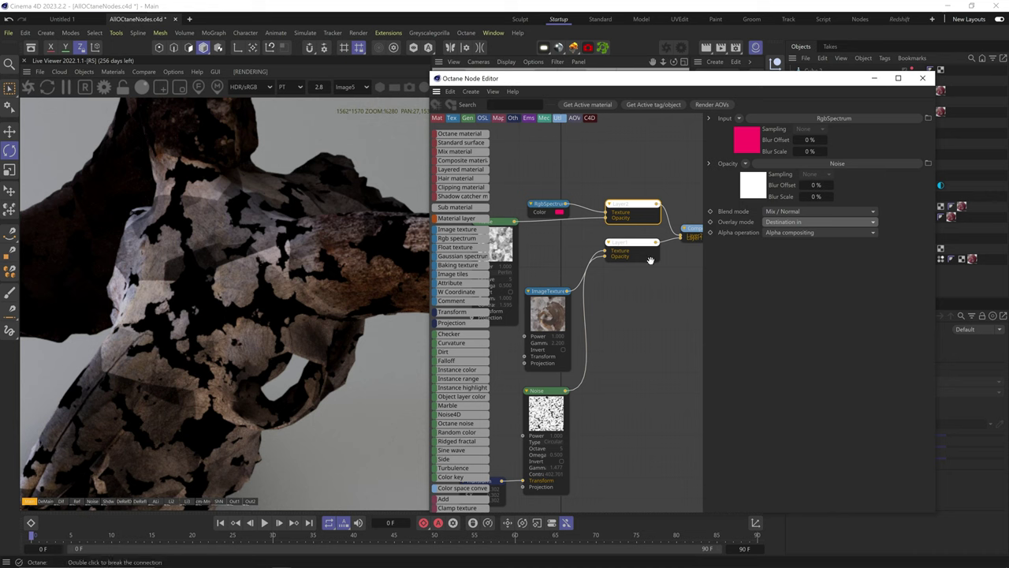
# Step: Try the Destination out and Destination atop overlay modes on the pink layer
pyautogui.click(795, 224)
pyautogui.click(793, 351)
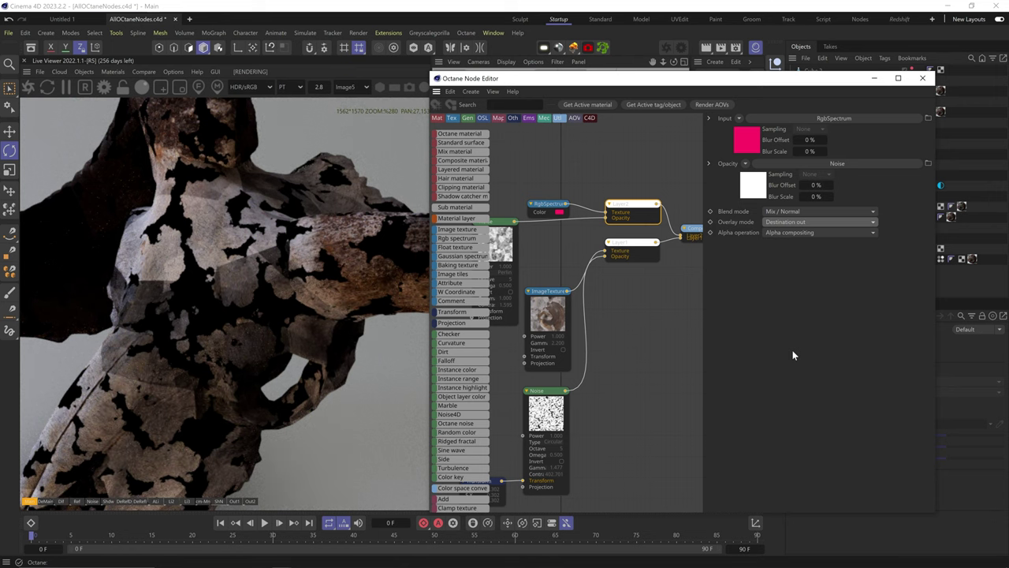
pyautogui.click(784, 222)
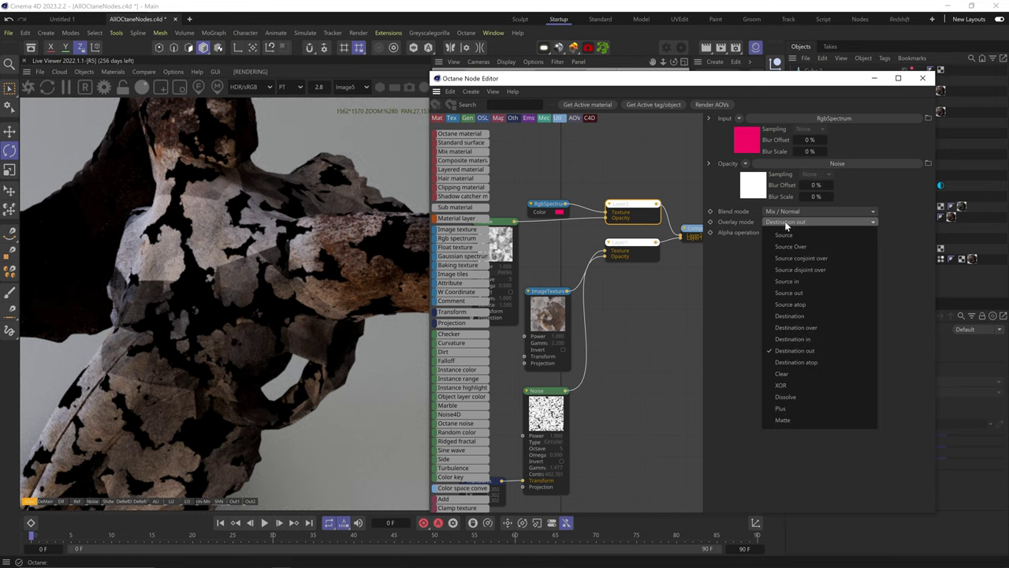
pyautogui.click(798, 361)
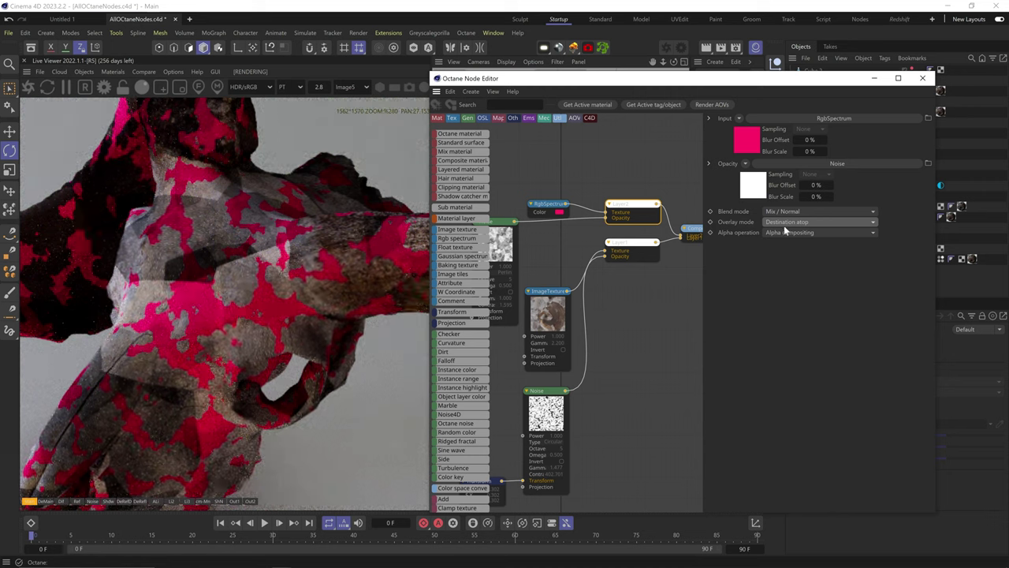
# Step: Try the Clear, XOR and Dissolve overlay modes on the pink layer
pyautogui.click(784, 224)
pyautogui.click(796, 369)
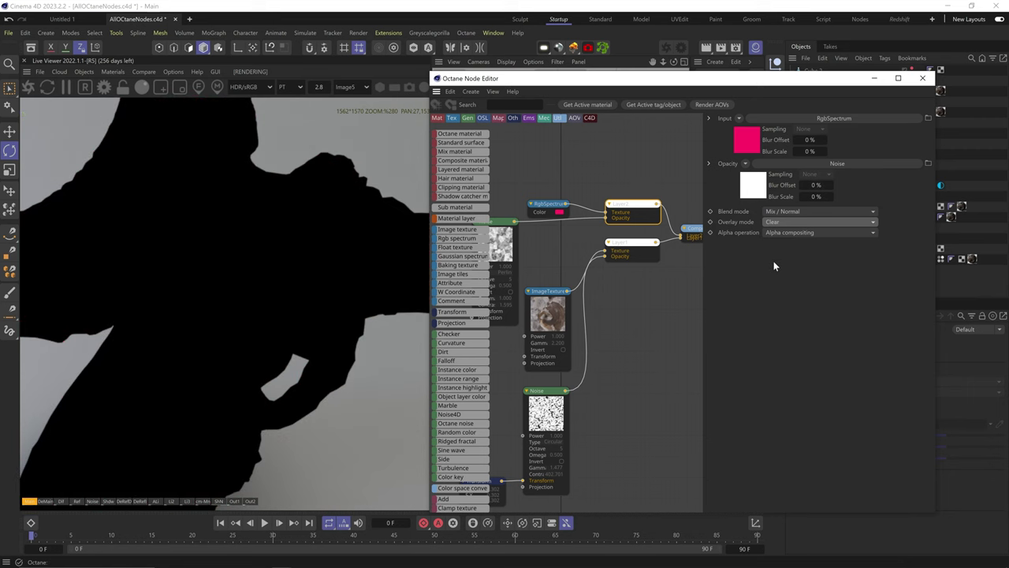
pyautogui.click(776, 223)
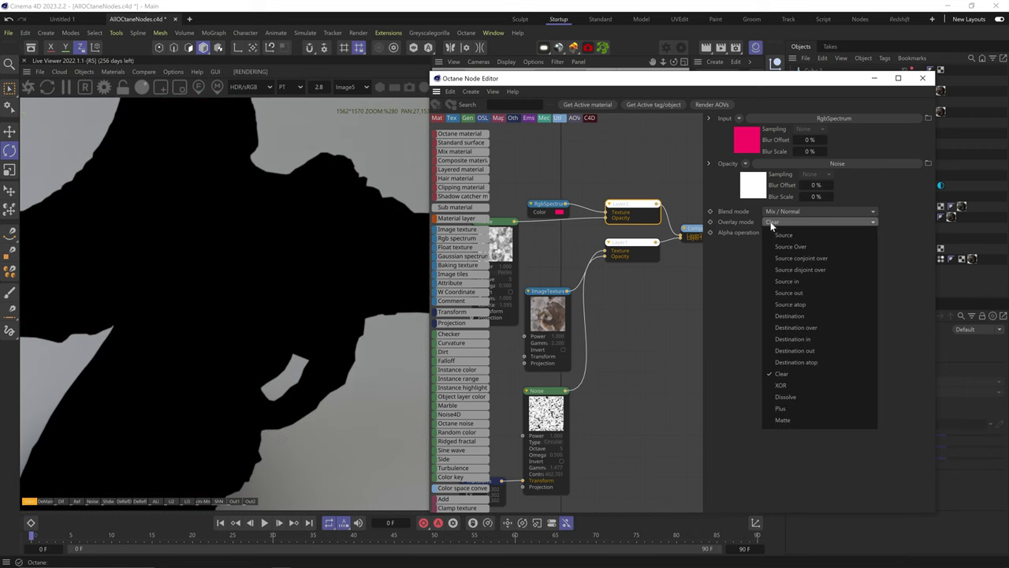
pyautogui.click(783, 385)
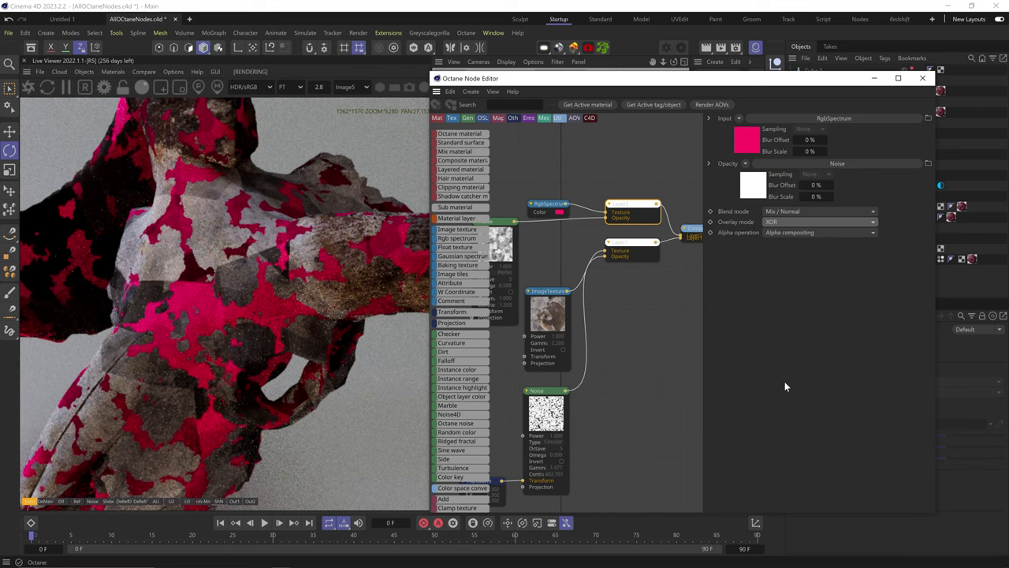
pyautogui.click(806, 221)
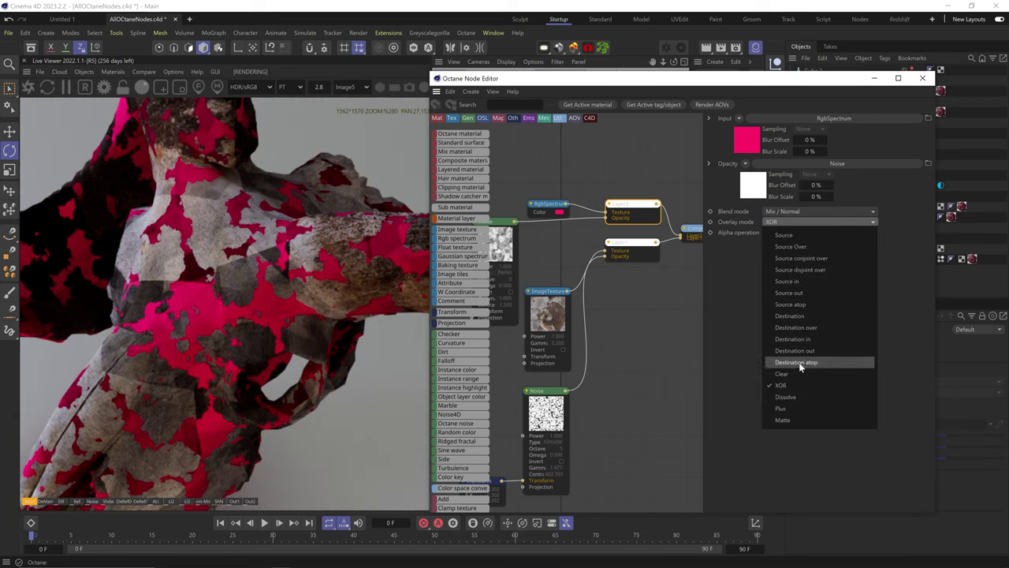
pyautogui.click(793, 386)
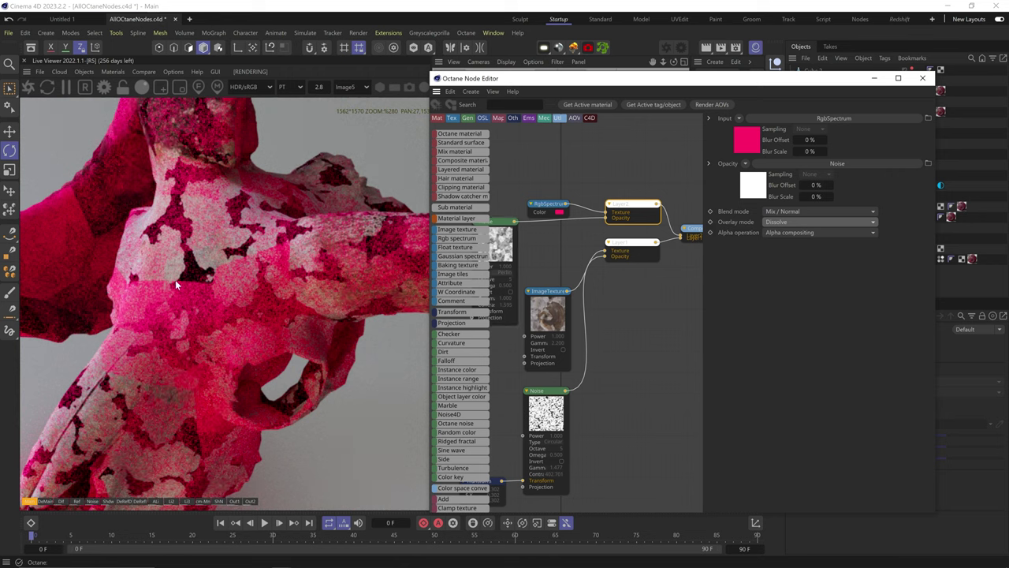
# Step: Try the Plus and Matte overlay modes on the pink layer, and return the overlay mode to Source Over
pyautogui.click(788, 222)
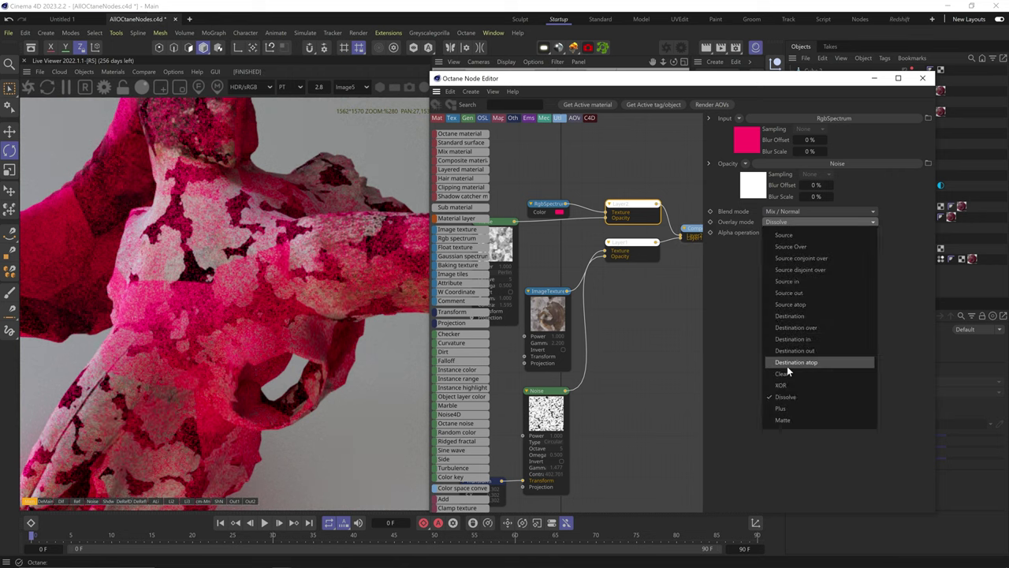
pyautogui.click(786, 399)
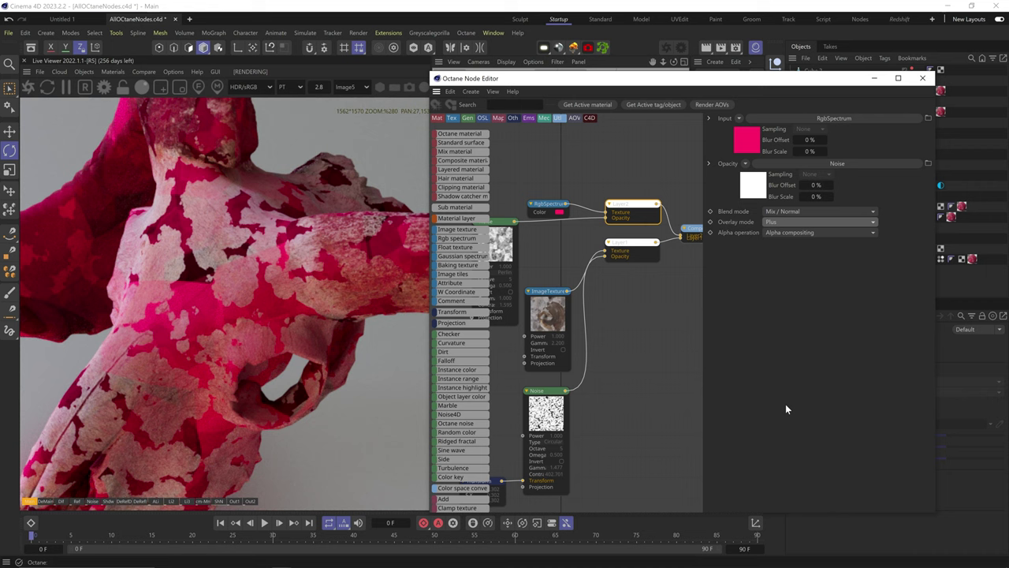
pyautogui.click(787, 222)
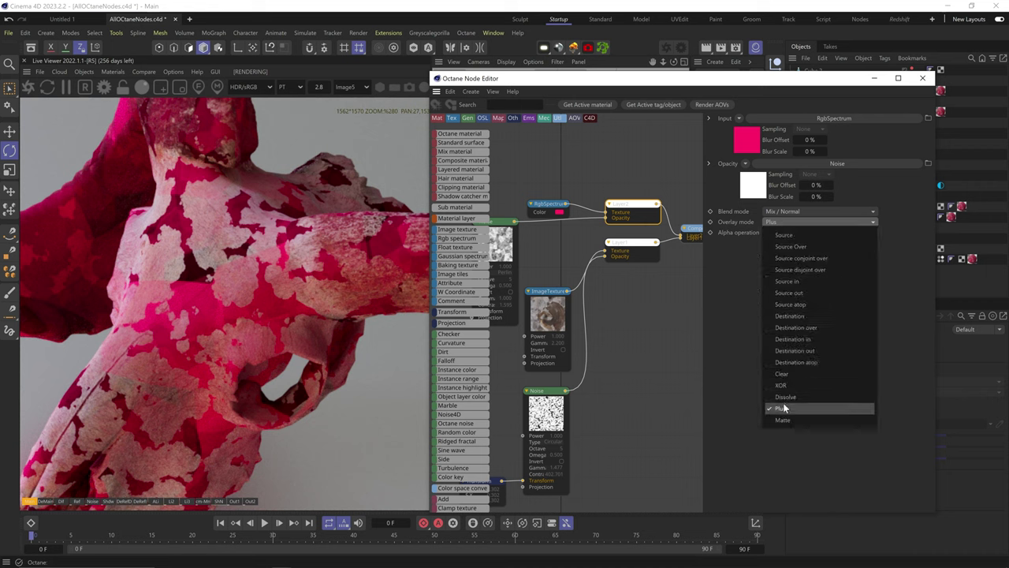
pyautogui.click(780, 416)
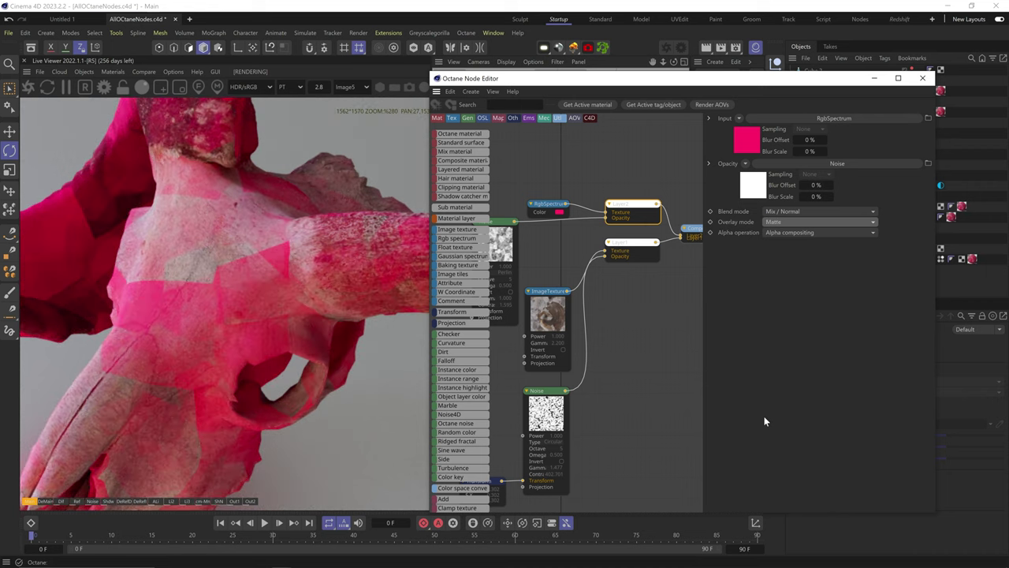
pyautogui.click(781, 221)
pyautogui.click(783, 246)
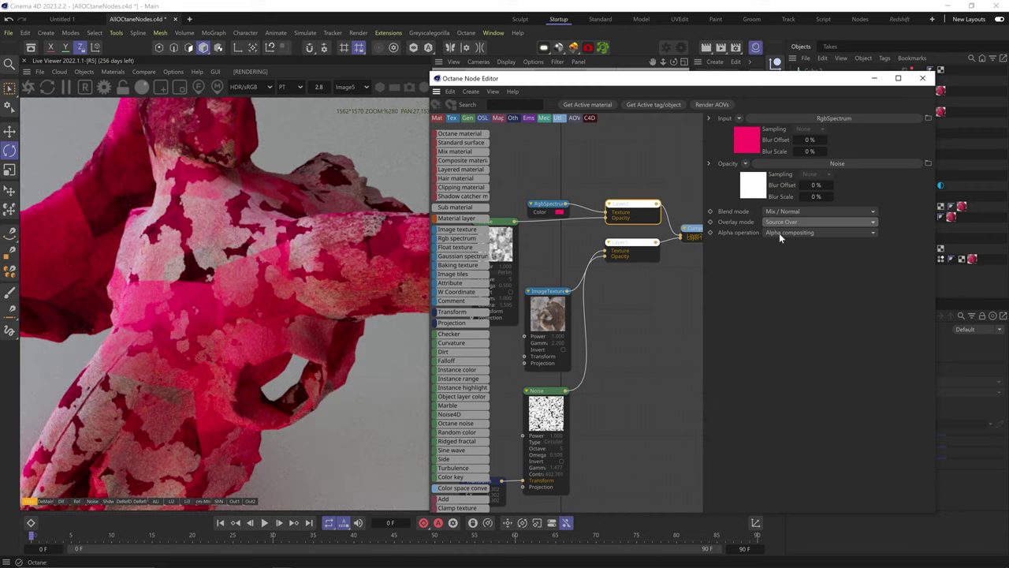
# Step: Try the Blend mode and Background alpha operations on the pink layer
pyautogui.click(779, 232)
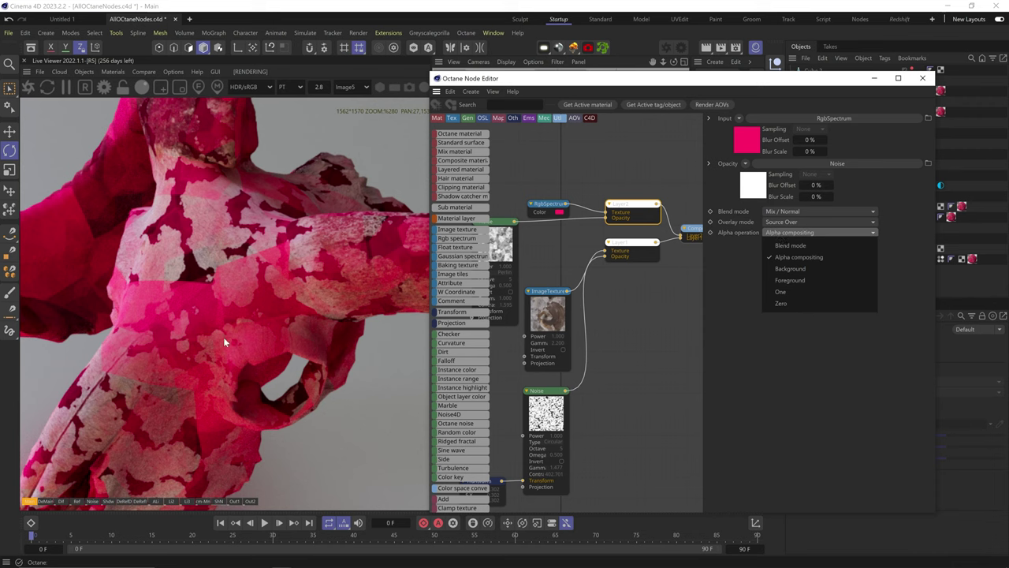
pyautogui.click(805, 247)
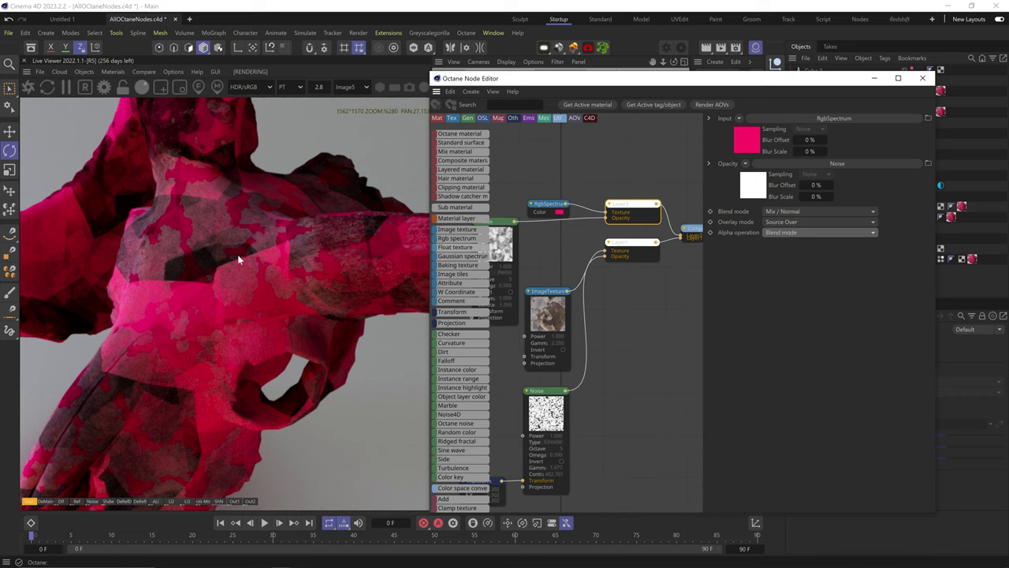
pyautogui.click(793, 232)
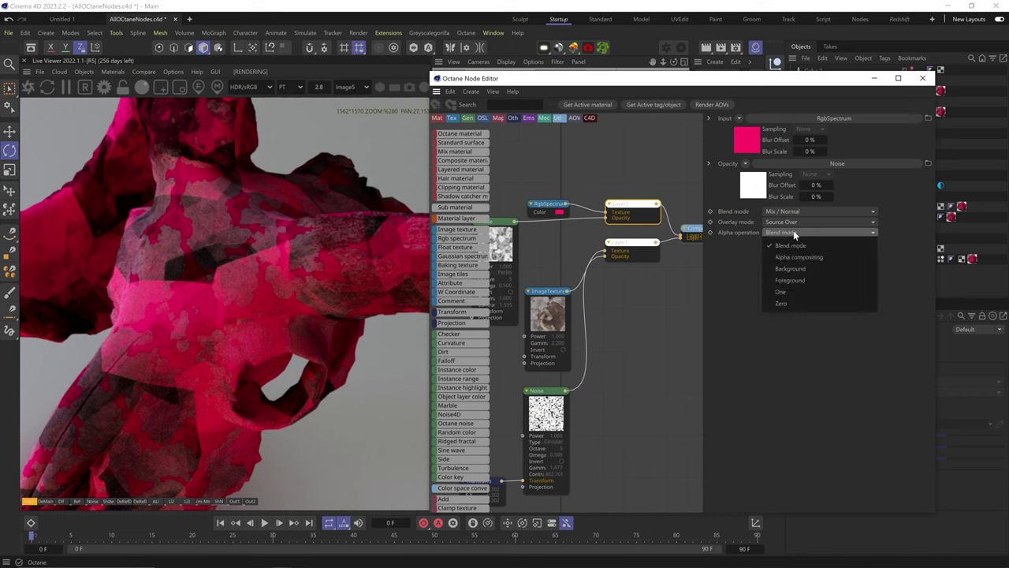
pyautogui.click(784, 269)
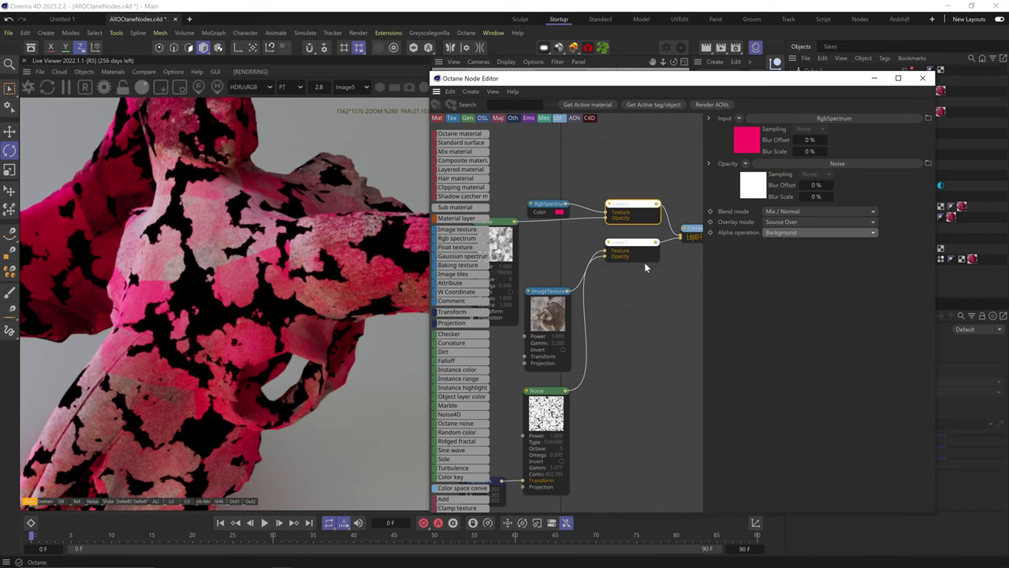
# Step: Try the Foreground and One alpha operations on the pink layer, and set the alpha operation to Zero
pyautogui.click(788, 232)
pyautogui.click(788, 277)
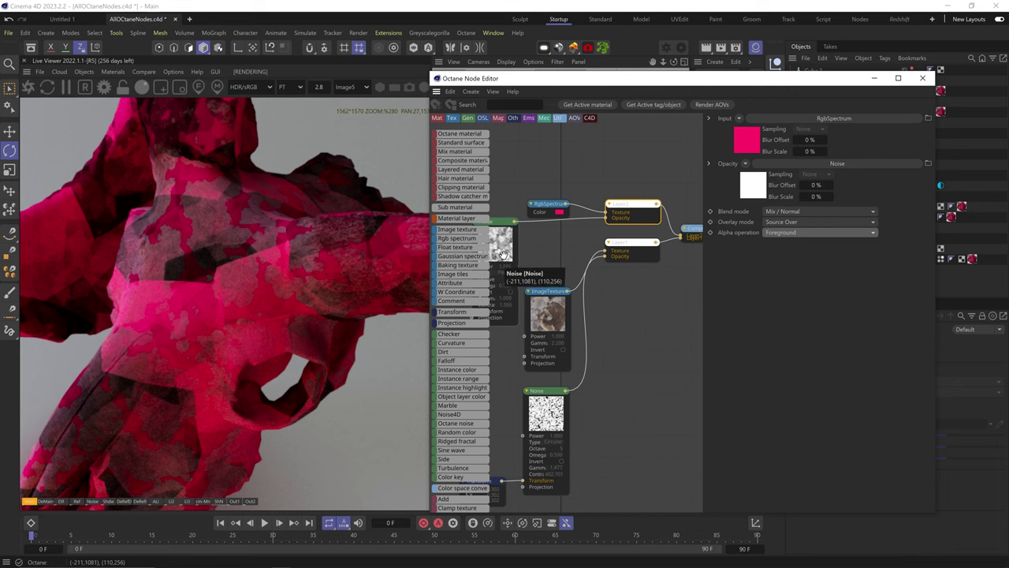
pyautogui.click(797, 233)
pyautogui.click(795, 292)
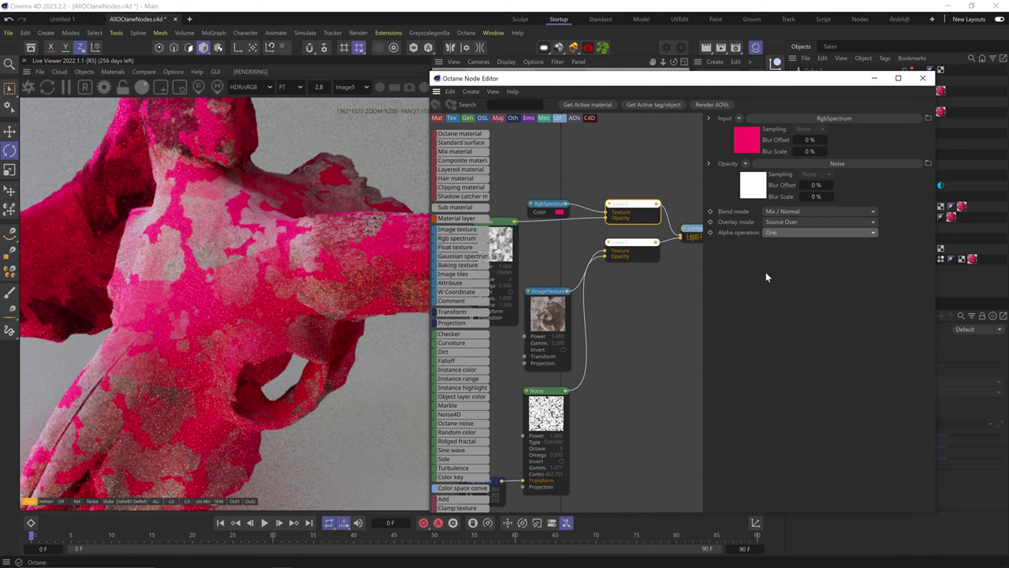
pyautogui.click(788, 232)
pyautogui.click(787, 299)
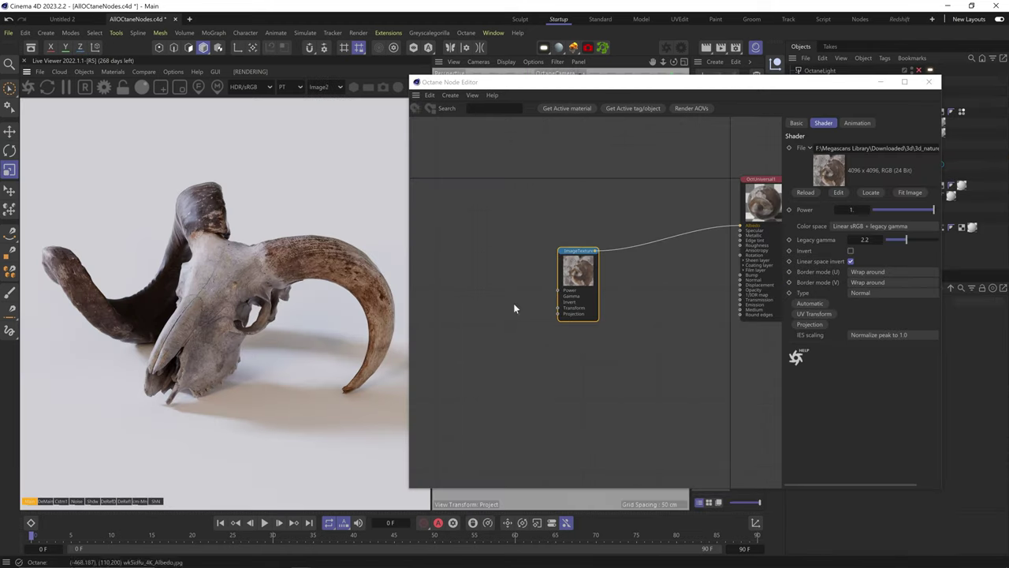
# Step: Add a Capture AOV node from the custom textures and arrange it between the ImageTexture and OctUniversal1 nodes
pyautogui.scroll(-1, 439, 424)
pyautogui.click(433, 374)
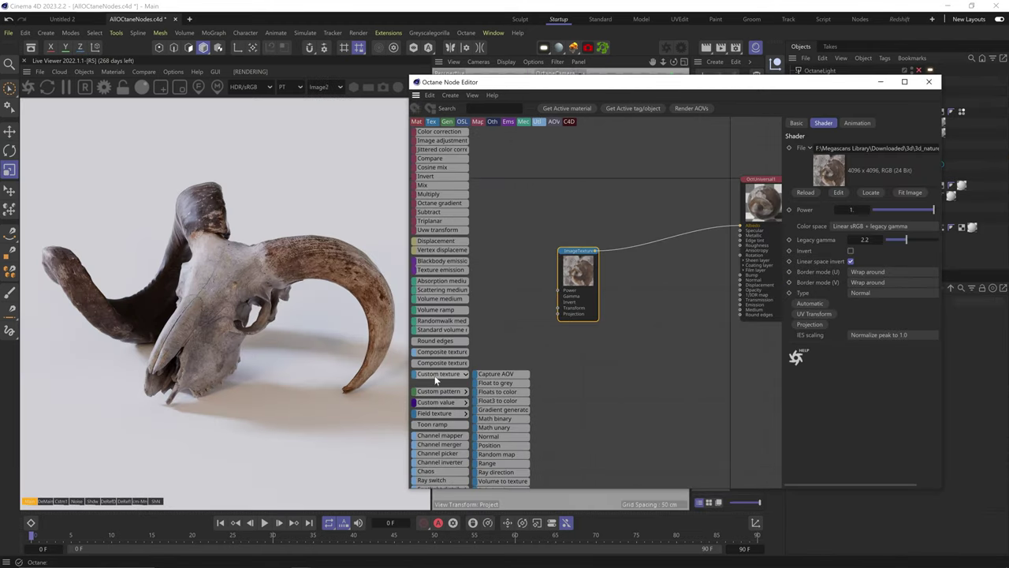
pyautogui.moveTo(489, 377); pyautogui.dragTo(684, 327)
pyautogui.scroll(2, 671, 296)
pyautogui.moveTo(642, 280); pyautogui.dragTo(618, 169)
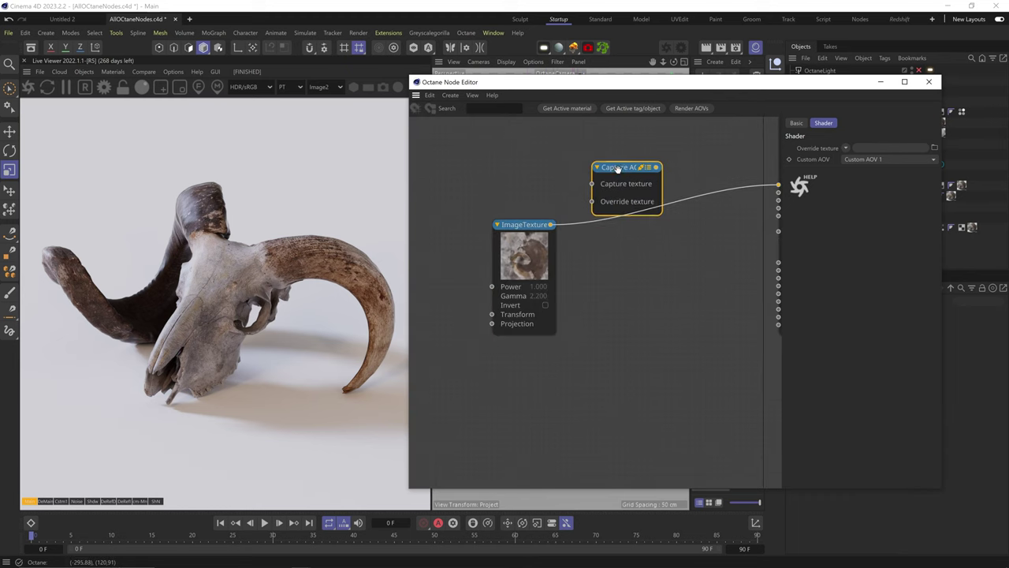
pyautogui.moveTo(535, 279); pyautogui.dragTo(550, 383, button='middle')
pyautogui.moveTo(550, 382); pyautogui.dragTo(514, 373)
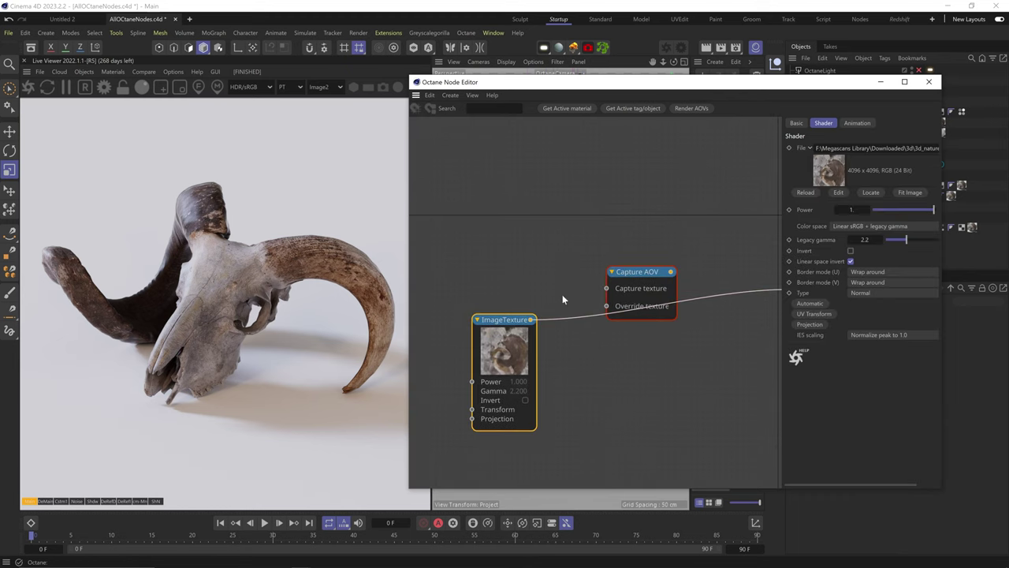
# Step: Connect the ImageTexture to the Capture AOV node's Override texture input and route the node's output into the material's Albedo
pyautogui.click(68, 502)
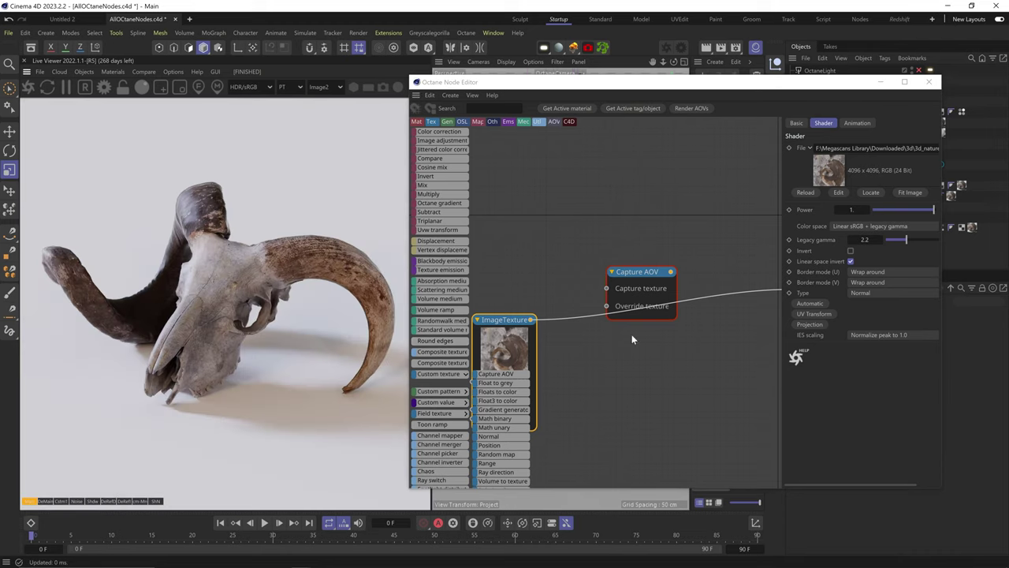
pyautogui.click(628, 272)
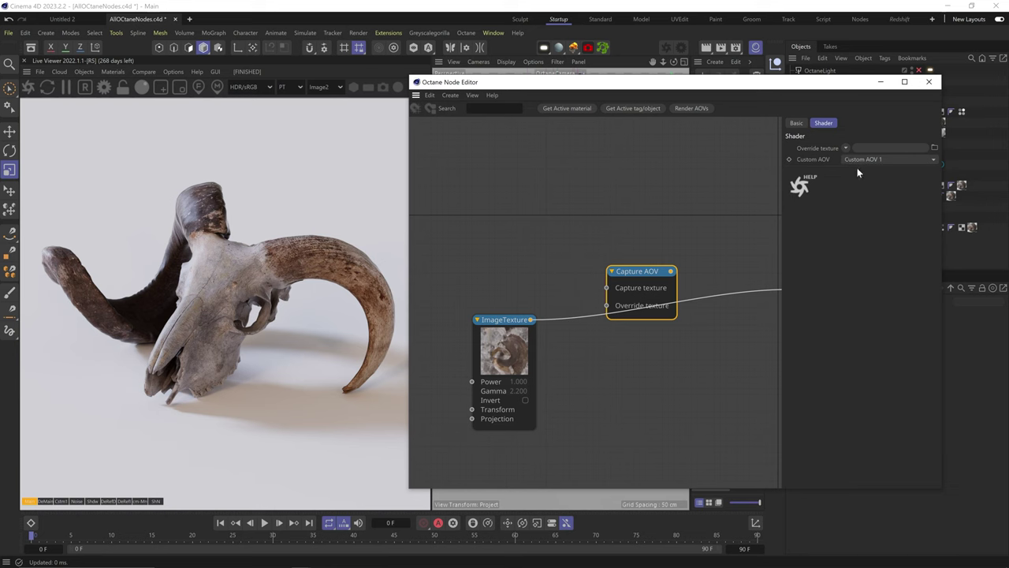
pyautogui.moveTo(532, 320); pyautogui.dragTo(606, 306)
pyautogui.moveTo(599, 340); pyautogui.dragTo(503, 366, button='middle')
pyautogui.moveTo(541, 300); pyautogui.dragTo(696, 317)
pyautogui.click(666, 329)
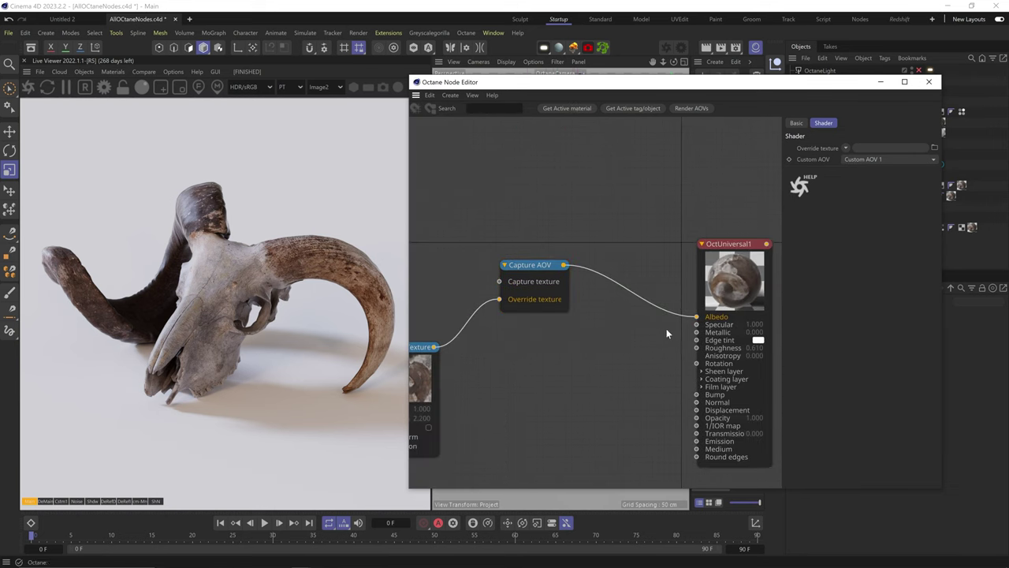
# Step: Connect the ImageTexture to the Capture texture input as well and display the custom AOV pass in the Live Viewer
pyautogui.moveTo(635, 307); pyautogui.dragTo(704, 340, button='middle')
pyautogui.moveTo(504, 379); pyautogui.dragTo(569, 315)
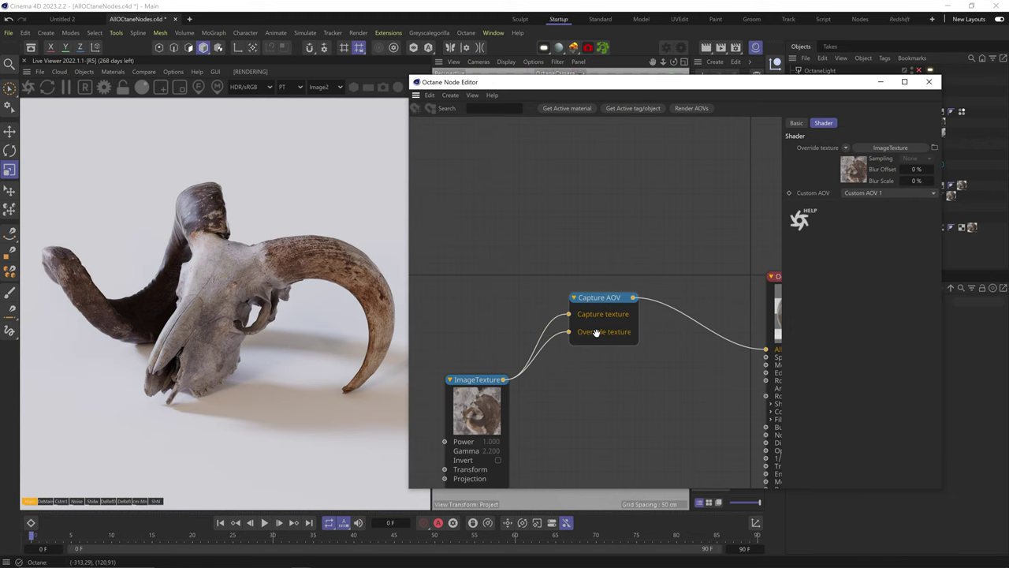
pyautogui.click(62, 502)
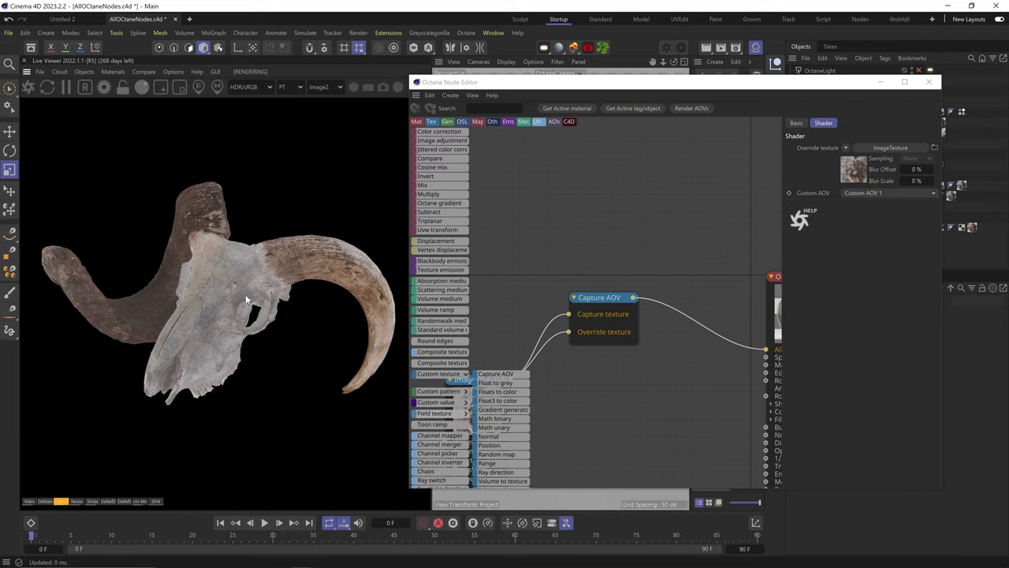
# Step: Delete the Capture AOV node from the material's graph
pyautogui.click(447, 375)
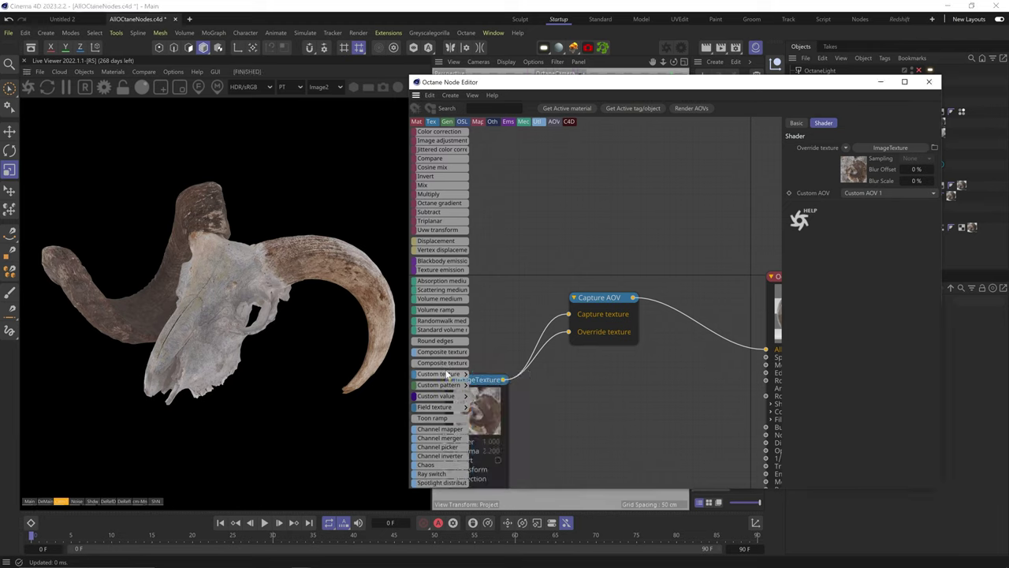
pyautogui.click(592, 315)
pyautogui.press('Delete')
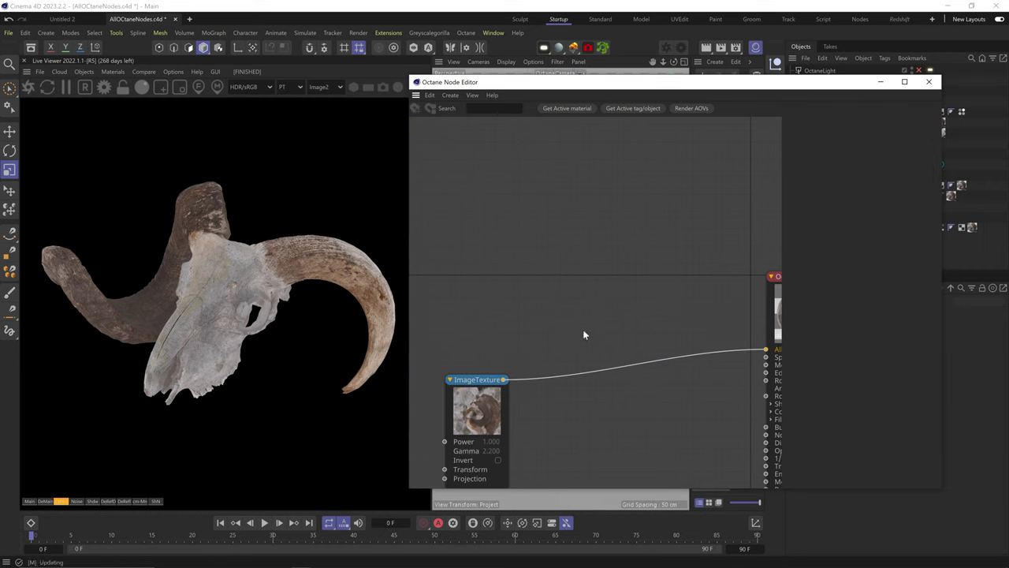
# Step: Add Float to grey, Floats to color and Float3 to color nodes, stacked beside the material
pyautogui.moveTo(439, 361)
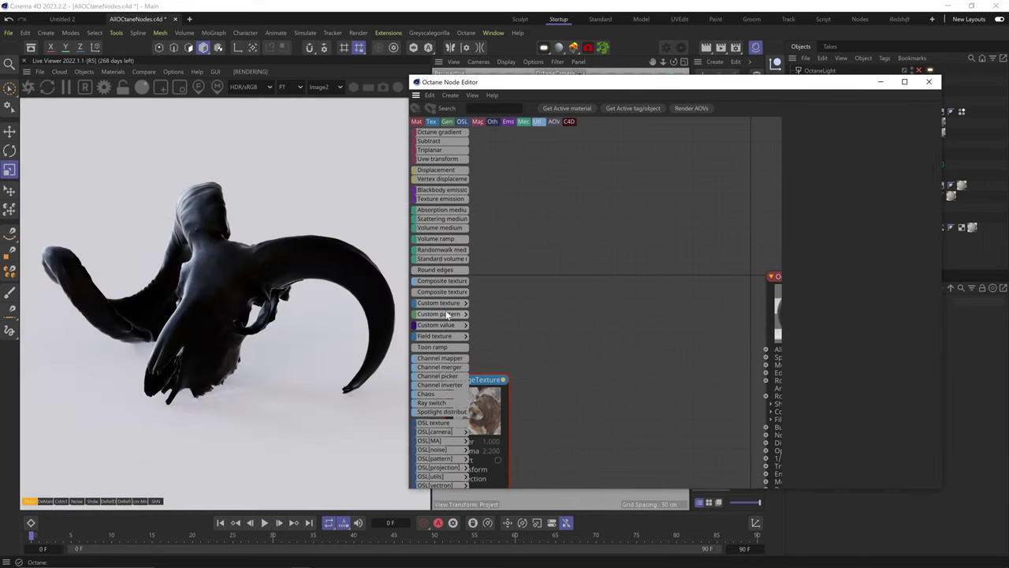
pyautogui.click(451, 304)
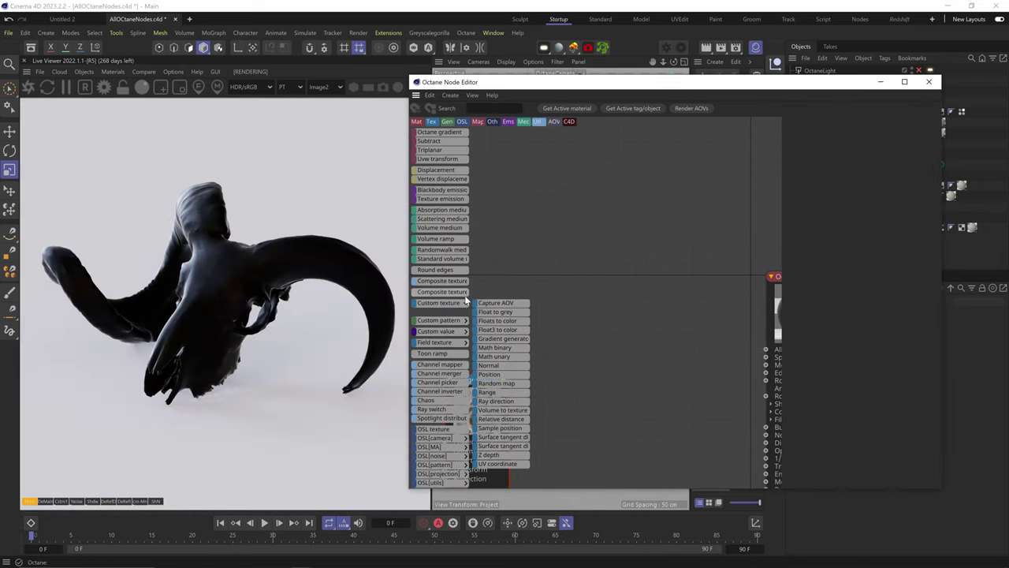
pyautogui.click(509, 311)
pyautogui.click(511, 320)
pyautogui.click(501, 329)
pyautogui.moveTo(642, 380); pyautogui.dragTo(648, 396)
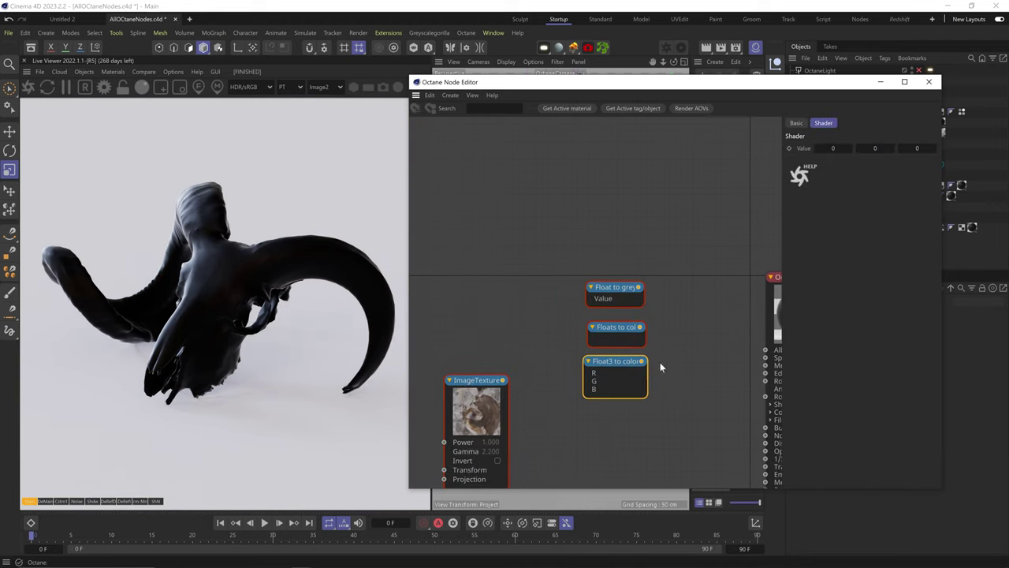
# Step: Connect the Float to grey node to the material's Albedo and raise its value to about 0.82
pyautogui.moveTo(660, 334); pyautogui.dragTo(545, 353, button='middle')
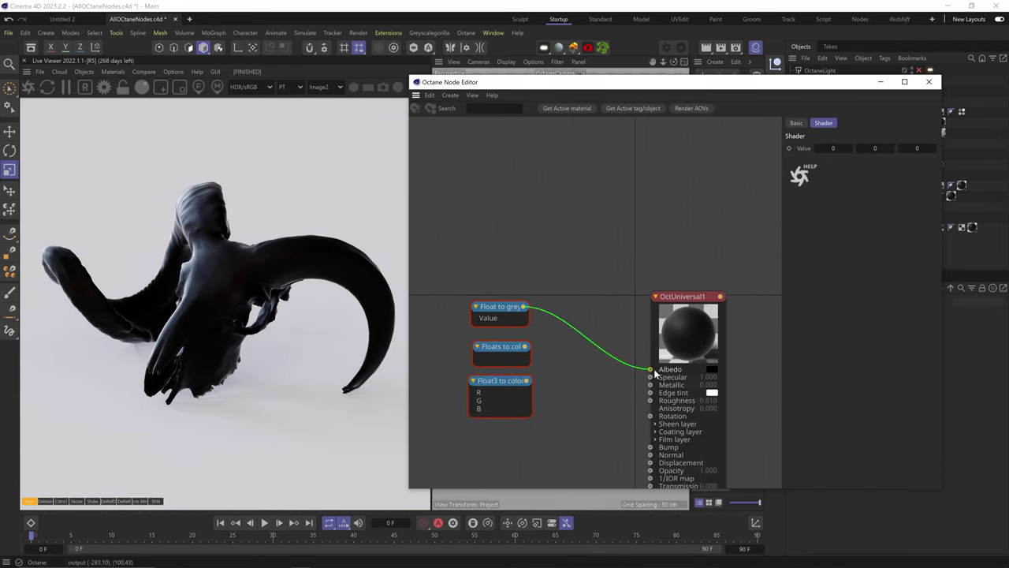
pyautogui.moveTo(654, 373); pyautogui.dragTo(651, 370)
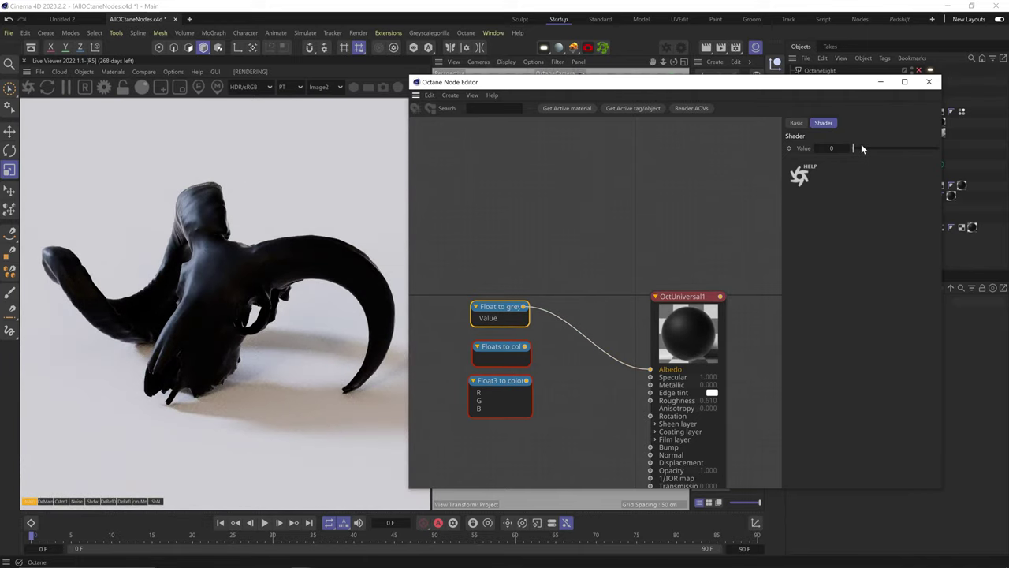
pyautogui.moveTo(862, 148); pyautogui.dragTo(922, 156)
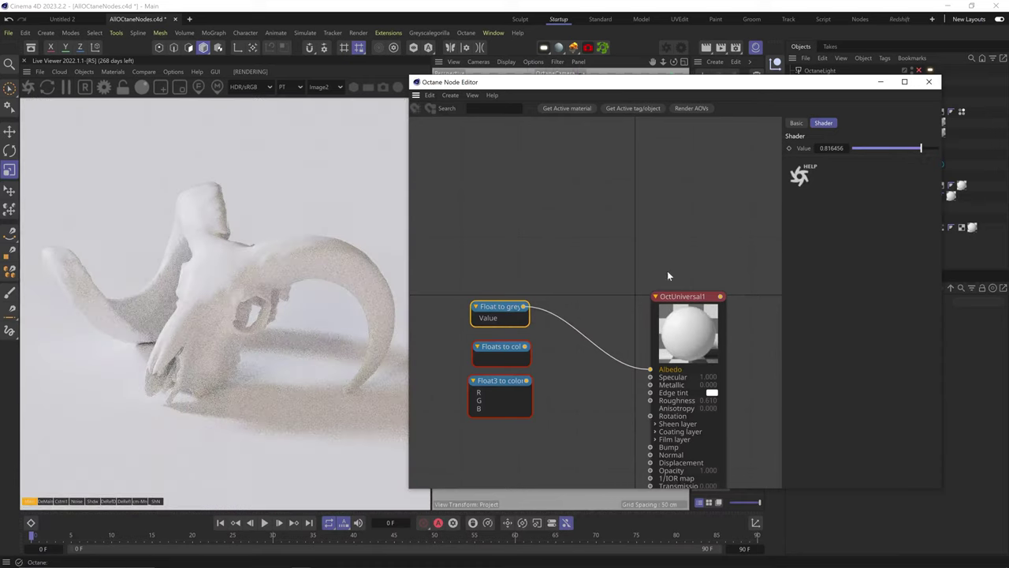
# Step: Connect the Floats to color node to Albedo and set its R, G and B values to about 0.78, 0.29 and 0.56
pyautogui.moveTo(442, 317)
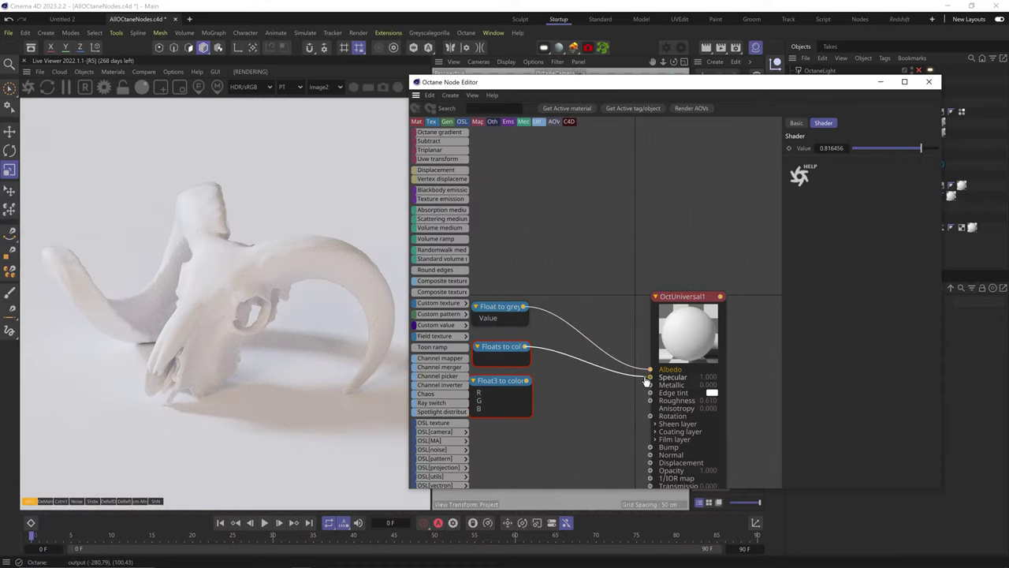
pyautogui.moveTo(651, 375); pyautogui.dragTo(651, 369)
pyautogui.moveTo(865, 147)
pyautogui.mouseDown()
pyautogui.moveTo(917, 150)
pyautogui.moveTo(870, 162)
pyautogui.mouseUp()
pyautogui.moveTo(874, 172); pyautogui.dragTo(895, 174)
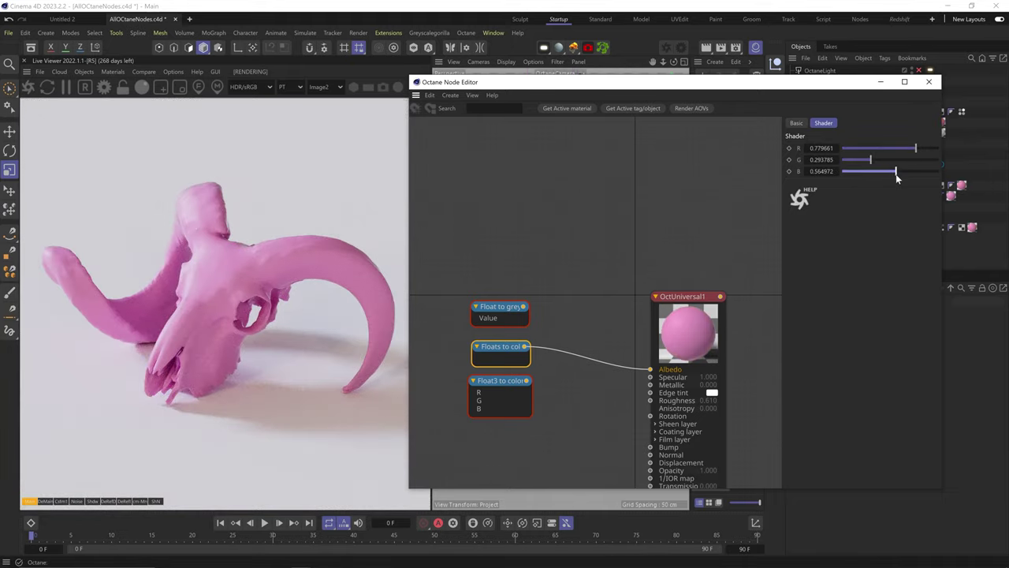
pyautogui.rightClick(799, 149)
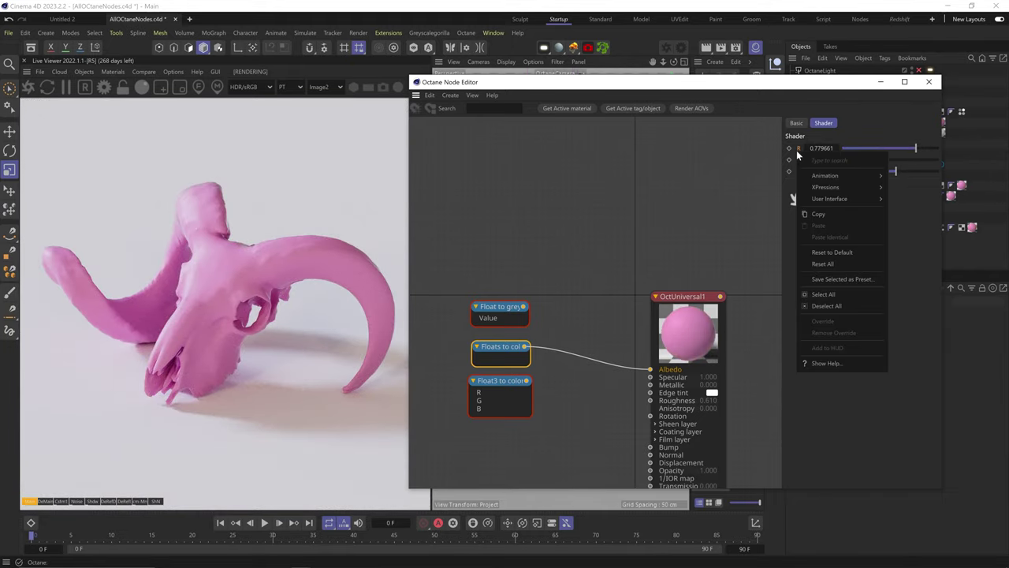
pyautogui.moveTo(854, 188)
pyautogui.click(536, 254)
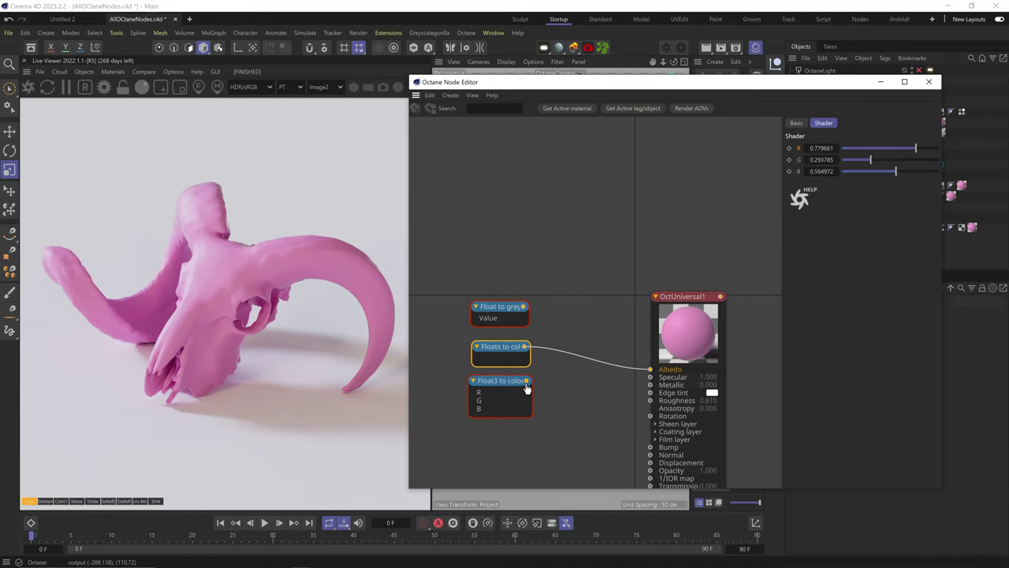
# Step: Feed Albedo from the Float3 to color node and set its three values to 0.385, 0.284 and 0.161
pyautogui.click(489, 391)
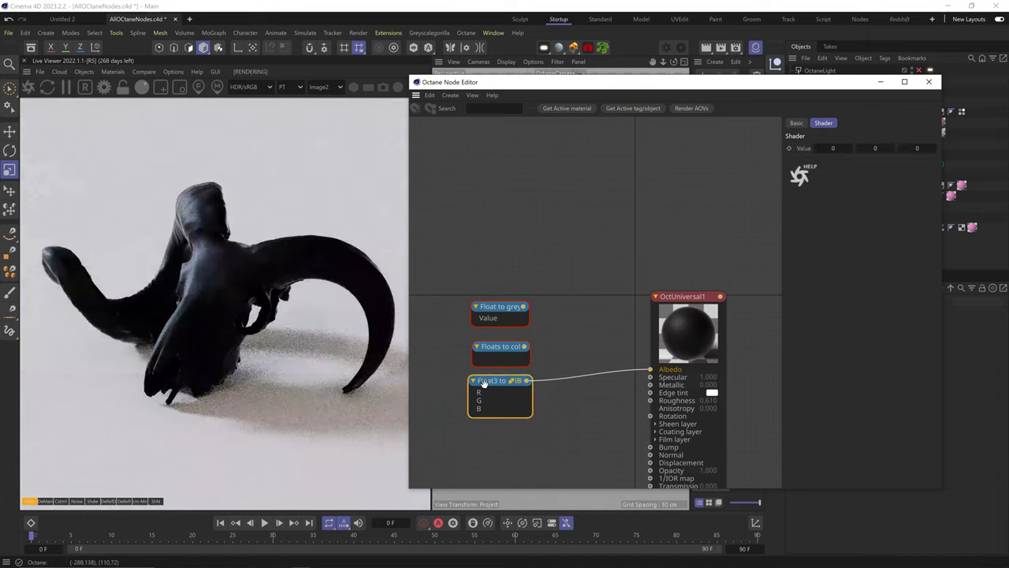
pyautogui.moveTo(832, 148); pyautogui.dragTo(938, 148)
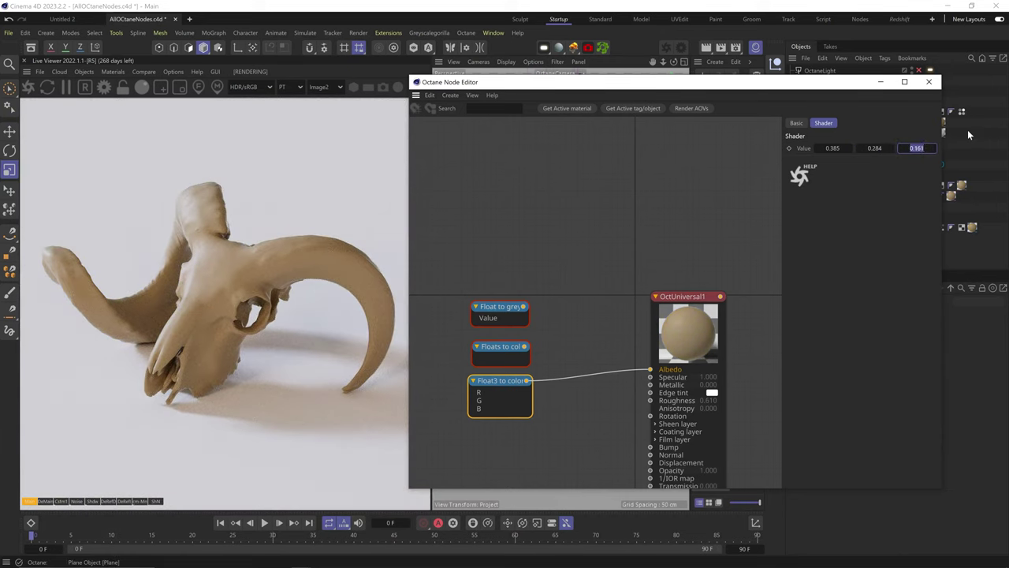
pyautogui.write('0.65')
pyautogui.press('Return')
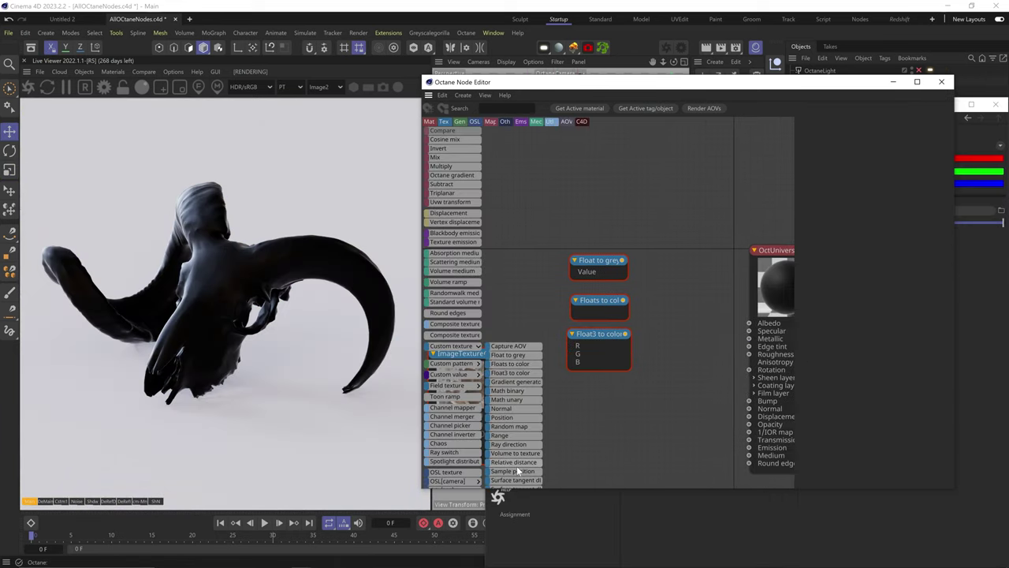
# Step: Add a Volume to texture node below the float nodes and connect it to the material's Albedo
pyautogui.scroll(-1, 516, 466)
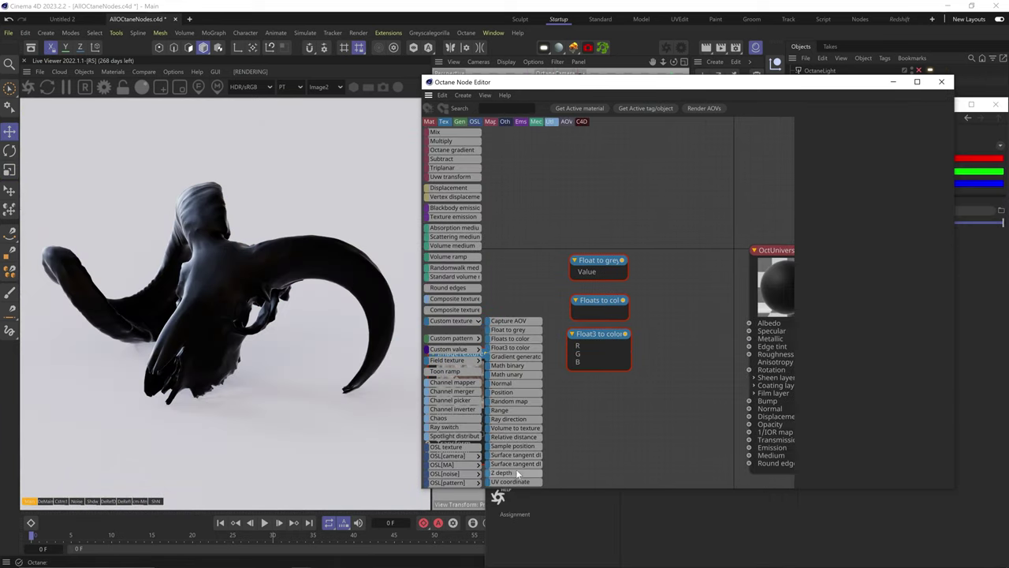
pyautogui.moveTo(573, 401); pyautogui.dragTo(751, 324)
# Step: Load a VDB file into the Volume to texture node and set its Grid ID to Scatter
pyautogui.click(947, 149)
pyautogui.doubleClick(229, 414)
pyautogui.click(592, 336)
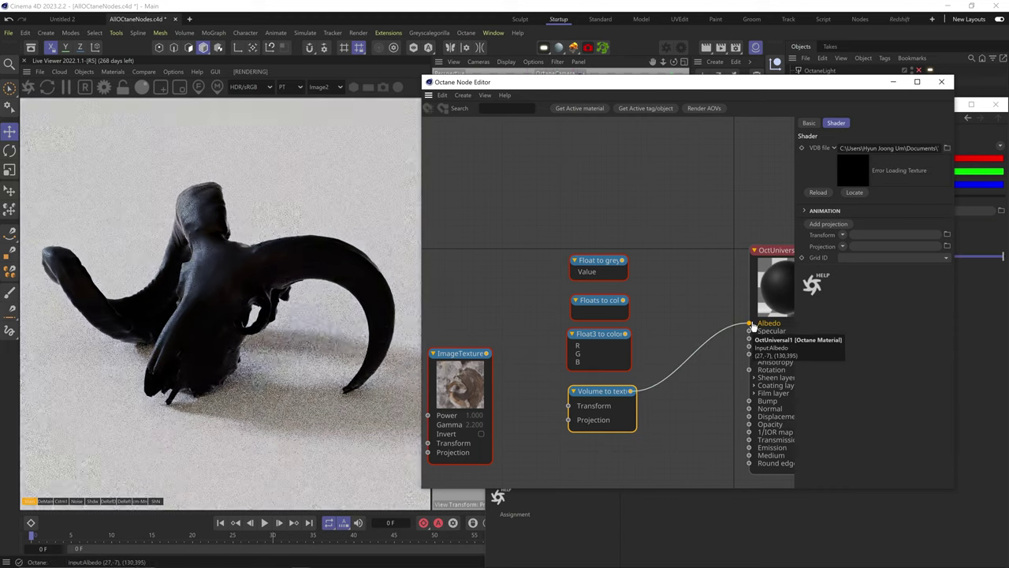
pyautogui.click(850, 257)
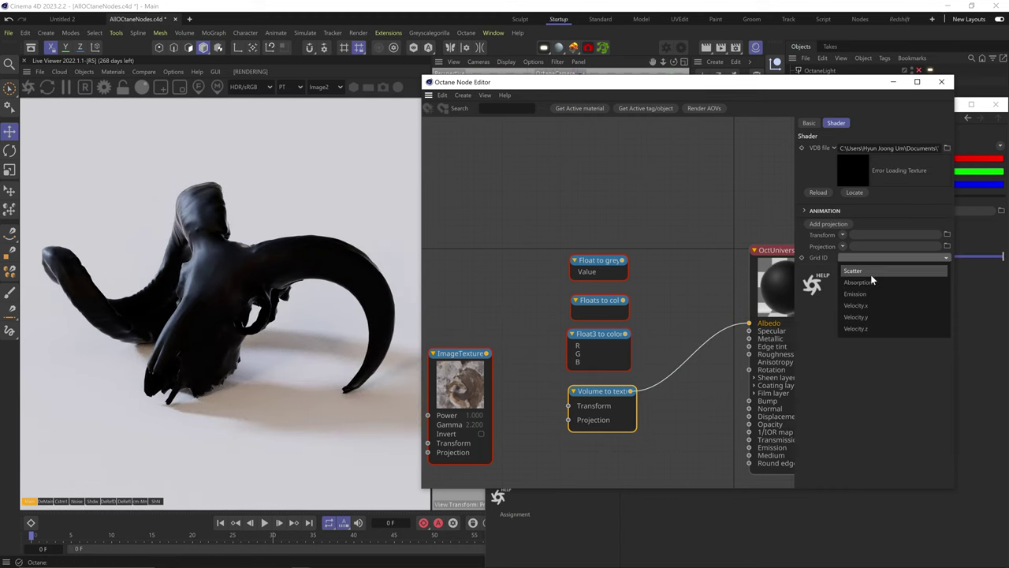
pyautogui.click(871, 276)
# Step: Connect a Transform node to the volume texture's Transform input and reduce its locked scale to about 0.029
pyautogui.moveTo(426, 261)
pyautogui.scroll(3, 460, 334)
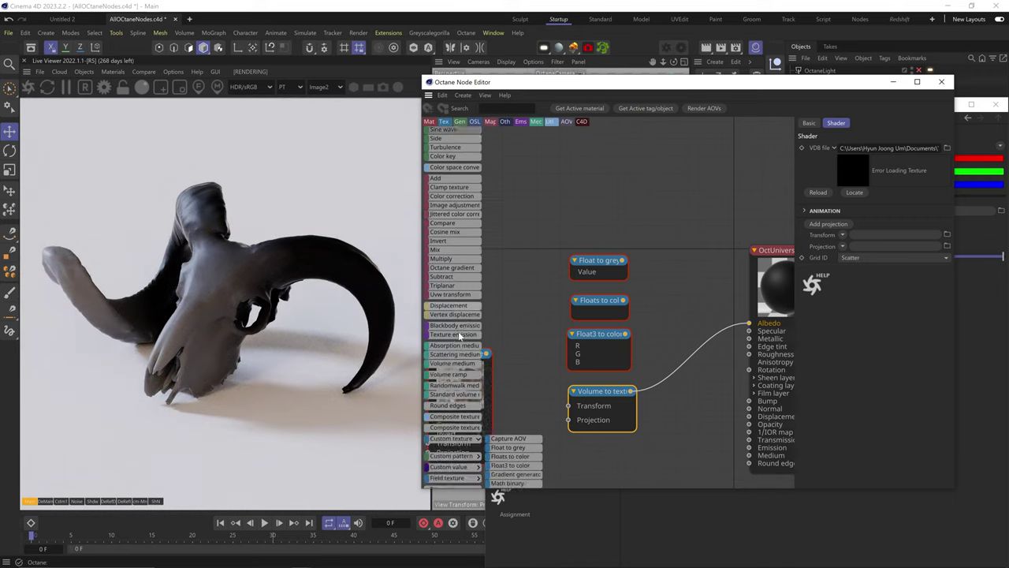
pyautogui.scroll(4, 460, 334)
pyautogui.moveTo(460, 196); pyautogui.dragTo(568, 406)
pyautogui.moveTo(930, 247); pyautogui.dragTo(896, 249)
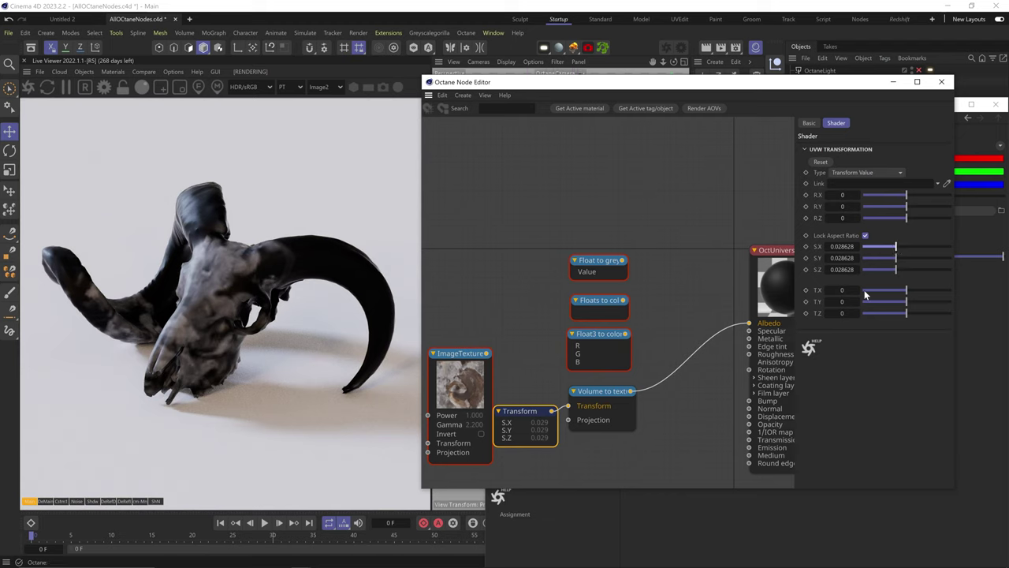
# Step: Review the Grid ID options of the Volume to texture node
pyautogui.click(601, 411)
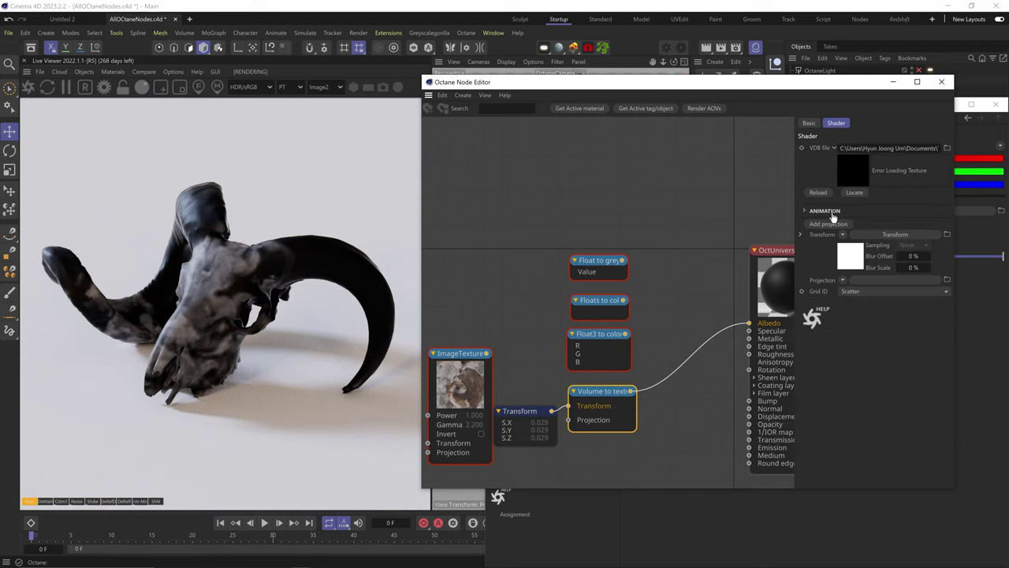
pyautogui.click(851, 291)
pyautogui.click(862, 304)
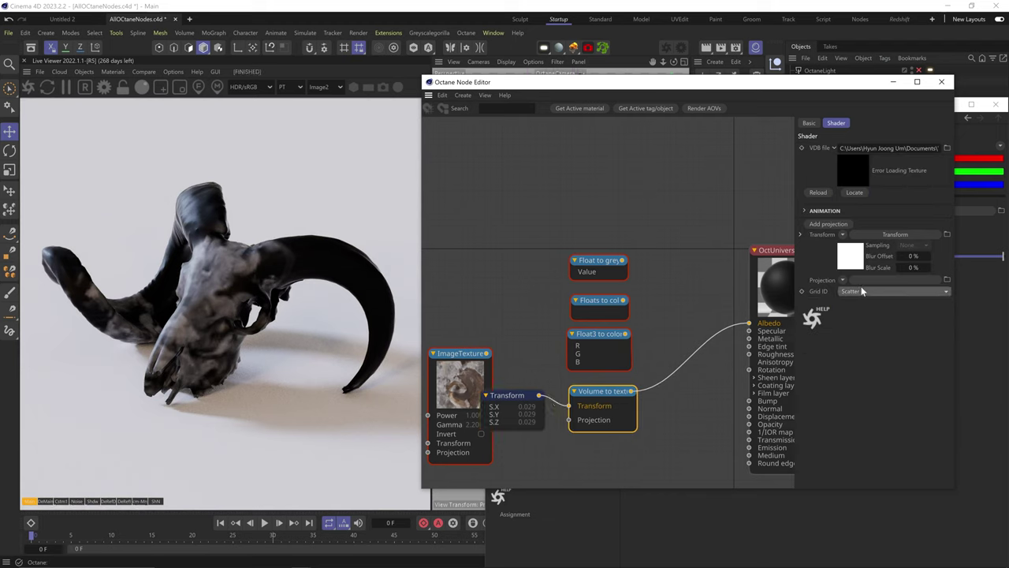
# Step: Connect a Texture Projection node to the volume texture's Projection input, try Box, and set the projection to XYZ to UVW
pyautogui.moveTo(430, 224)
pyautogui.moveTo(573, 424); pyautogui.dragTo(572, 424)
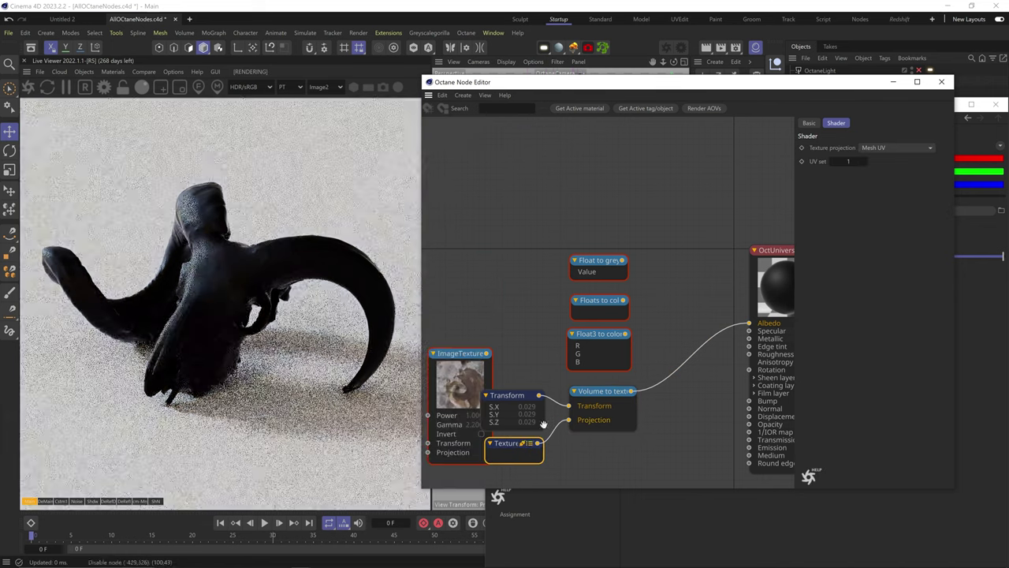
pyautogui.click(882, 147)
pyautogui.click(881, 155)
pyautogui.click(884, 147)
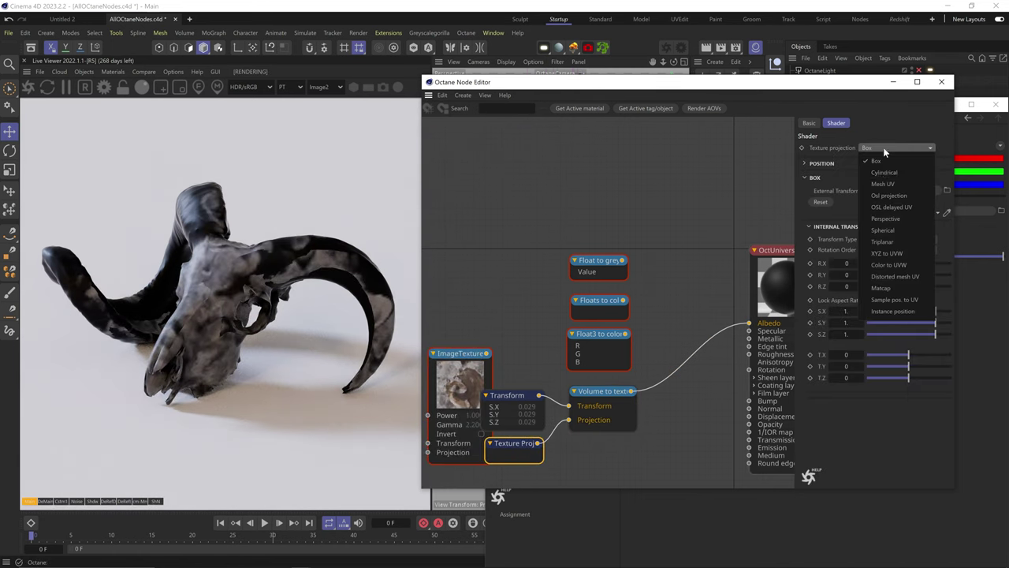
pyautogui.click(883, 222)
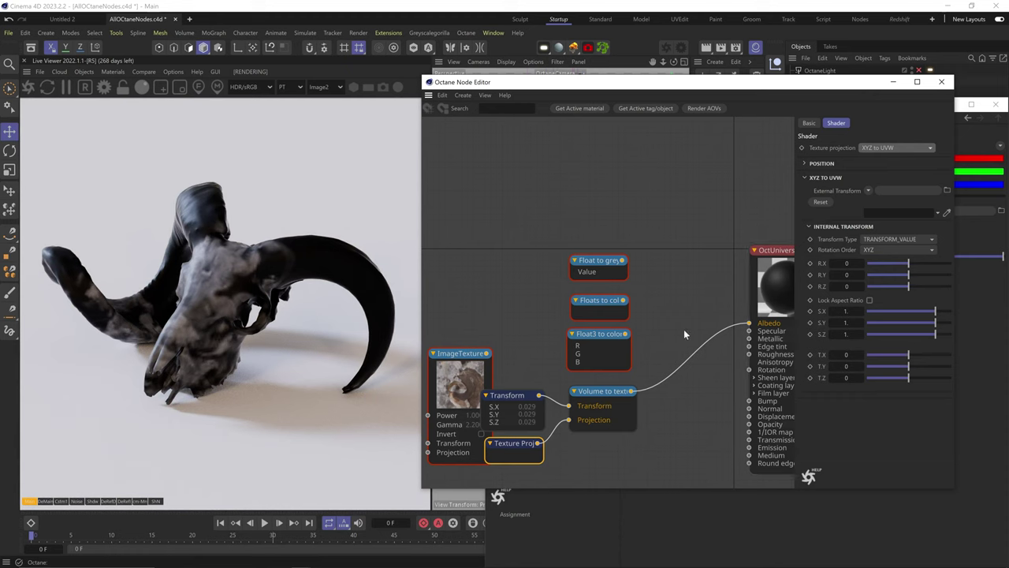
# Step: Open the animation settings of the Volume to texture node
pyautogui.click(611, 393)
pyautogui.click(825, 211)
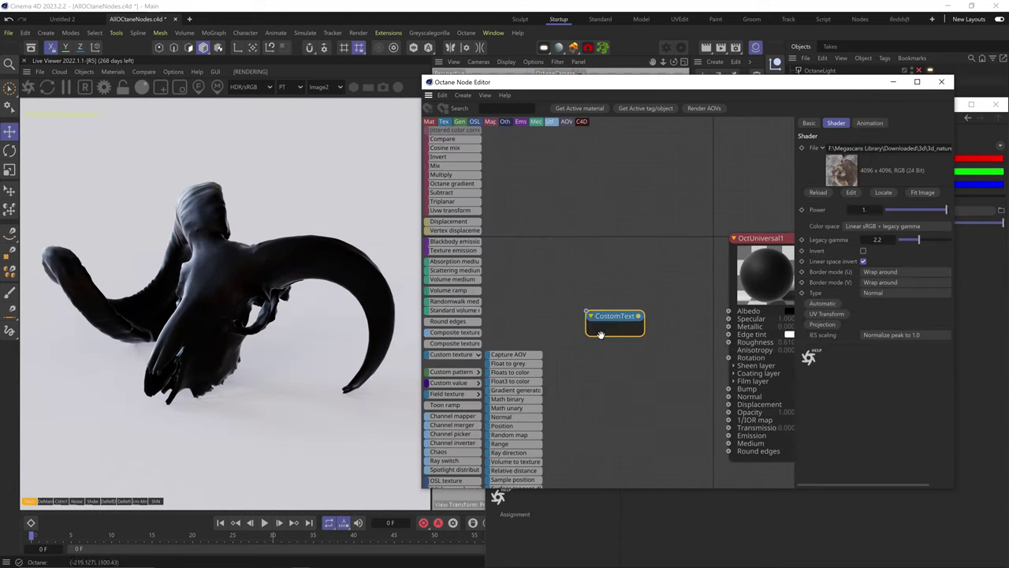
# Step: Add a Gradient generator node and connect its output to the material's Albedo
pyautogui.moveTo(601, 335); pyautogui.dragTo(615, 316)
pyautogui.moveTo(730, 315); pyautogui.dragTo(729, 312)
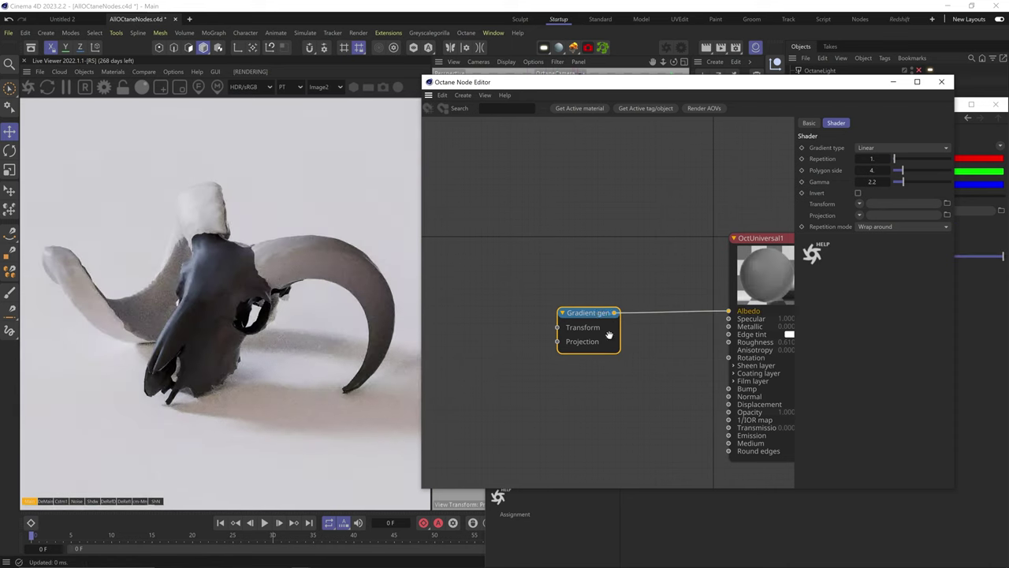
# Step: Add a Transform node, connect it to the Gradient generator's Transform input, and reduce its scale
pyautogui.moveTo(462, 240)
pyautogui.scroll(-10, 462, 240)
pyautogui.moveTo(456, 160); pyautogui.dragTo(505, 356)
pyautogui.moveTo(524, 302); pyautogui.dragTo(493, 304)
pyautogui.moveTo(915, 248); pyautogui.dragTo(892, 246)
# Step: Set the gradient type to Radial and adjust the Transform node's scale to about 0.022
pyautogui.click(600, 314)
pyautogui.click(878, 147)
pyautogui.click(870, 175)
pyautogui.click(499, 303)
pyautogui.moveTo(871, 247); pyautogui.dragTo(894, 251)
# Step: Connect a Texture Projection node to the Gradient generator's Projection input and set the projection to XYZ to UVW
pyautogui.moveTo(526, 356); pyautogui.dragTo(557, 342)
pyautogui.click(894, 149)
pyautogui.click(886, 230)
pyautogui.click(884, 148)
pyautogui.click(883, 253)
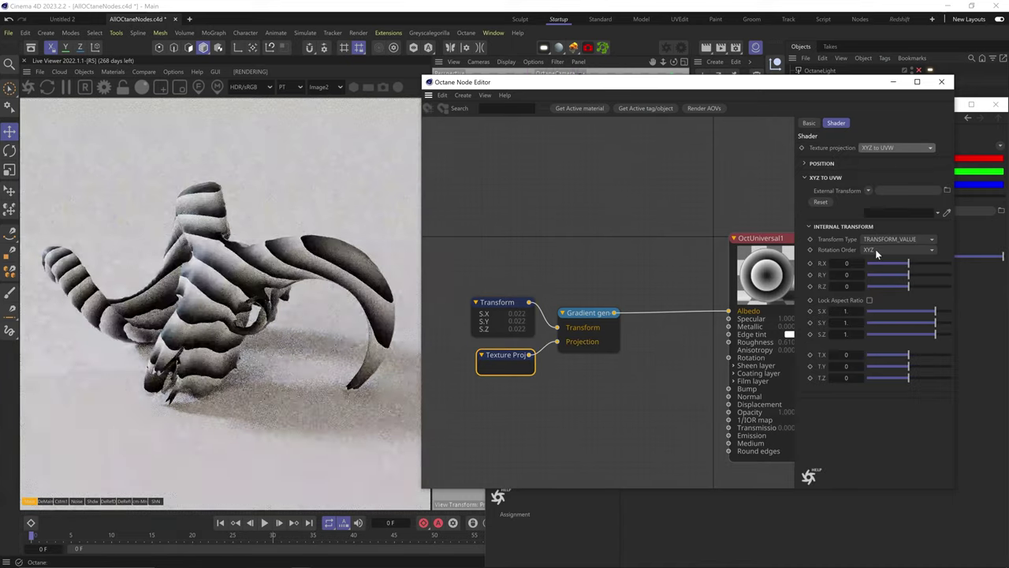
# Step: Set the gradient type to Angular and reduce the Transform node's scale to about 0.003
pyautogui.click(514, 305)
pyautogui.moveTo(894, 246); pyautogui.dragTo(866, 246)
pyautogui.click(593, 313)
pyautogui.click(883, 148)
pyautogui.click(880, 184)
pyautogui.click(511, 333)
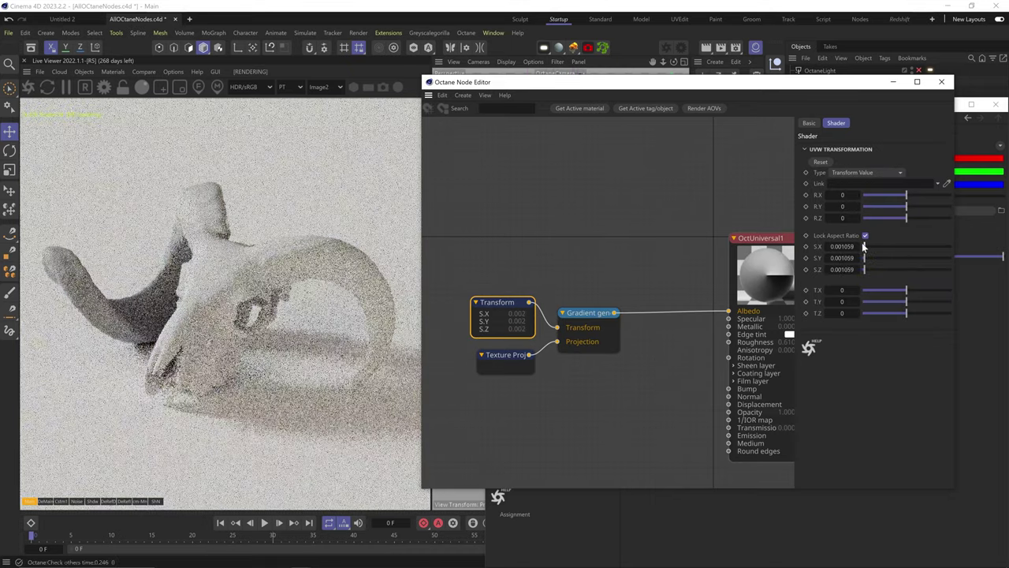
# Step: Switch the Texture Projection node of the gradient to Mesh UV
pyautogui.click(506, 359)
pyautogui.click(883, 149)
pyautogui.click(881, 183)
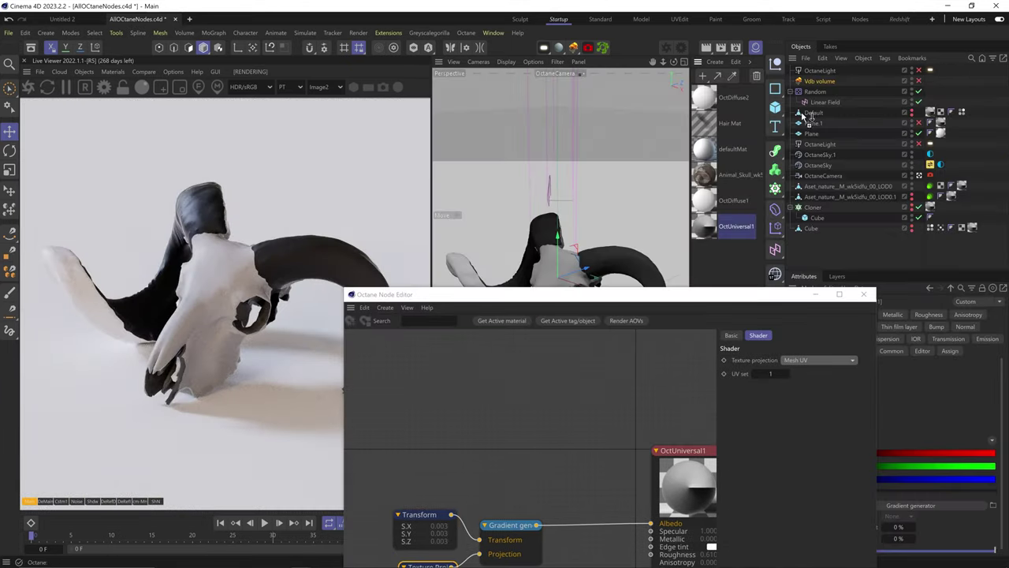
# Step: Set the gradient type to Polygonal and raise the Transform node's scale to about 0.043
pyautogui.moveTo(579, 291); pyautogui.dragTo(669, 67)
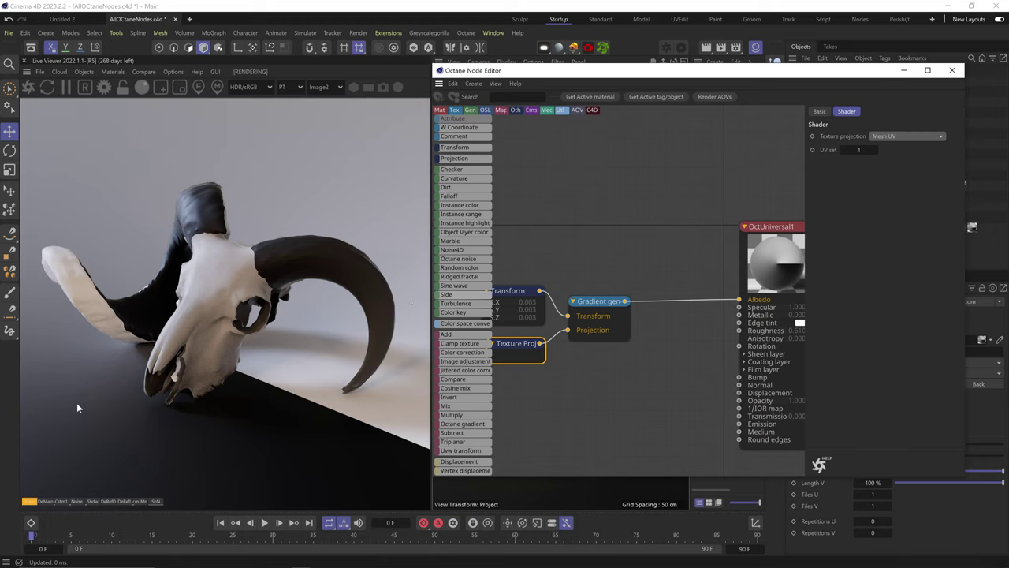
pyautogui.click(568, 316)
pyautogui.click(900, 135)
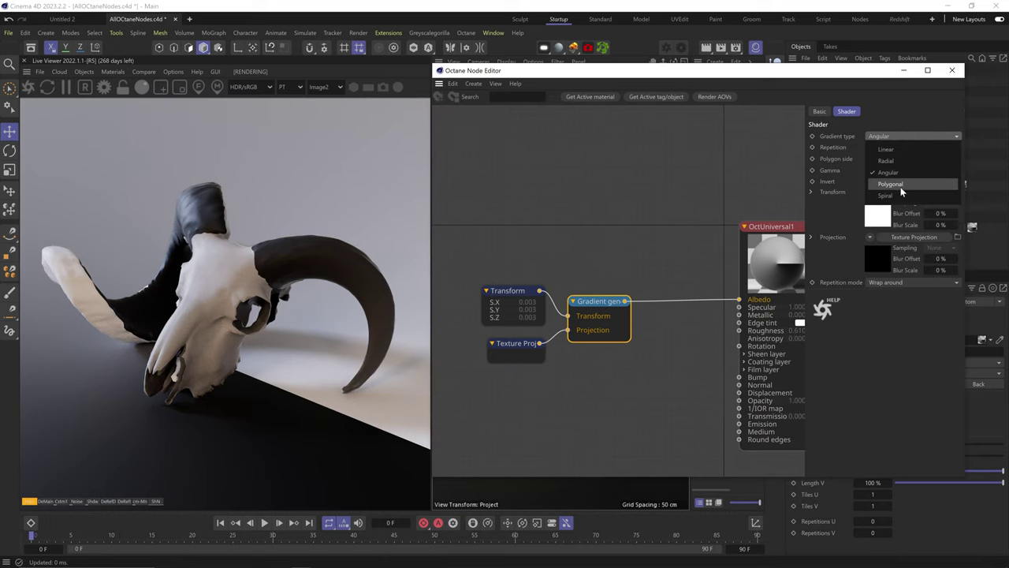
pyautogui.click(900, 187)
pyautogui.click(900, 190)
pyautogui.moveTo(891, 230); pyautogui.dragTo(915, 235)
# Step: Try the Radial gradient type, change it to Spiral, and reduce the Transform node's scale to about 0.008
pyautogui.click(599, 321)
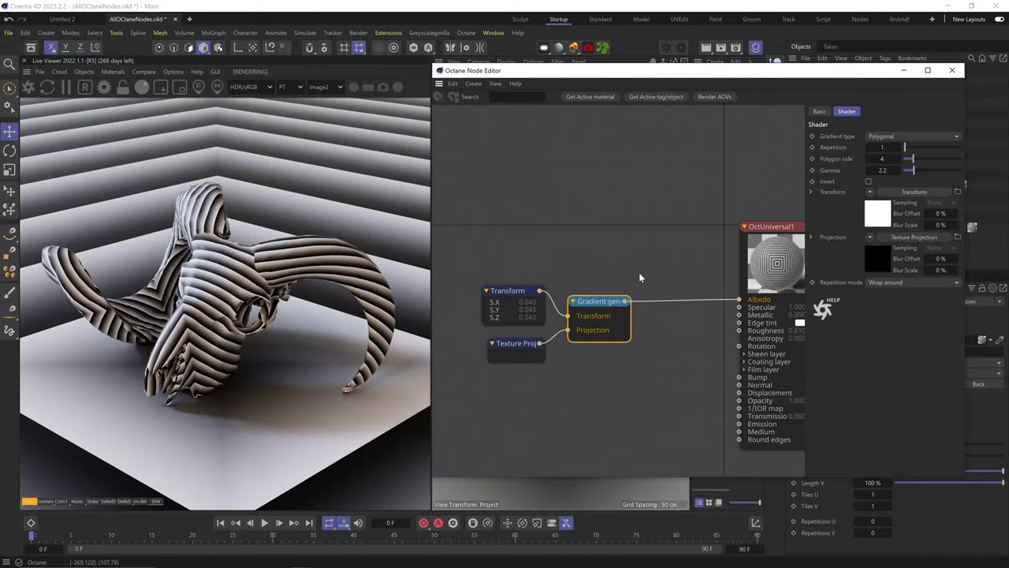
pyautogui.click(907, 136)
pyautogui.click(892, 162)
pyautogui.click(900, 189)
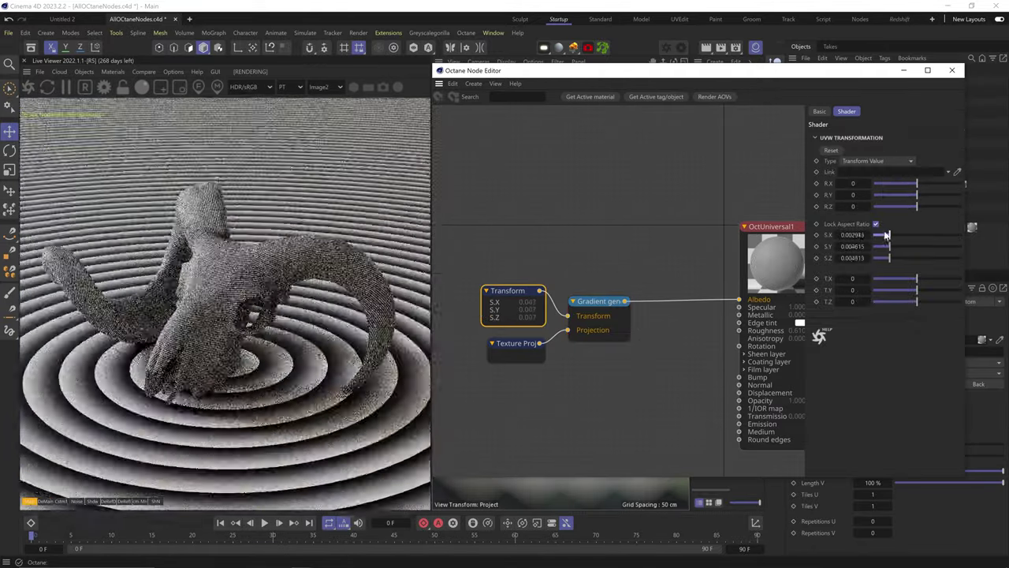
pyautogui.moveTo(907, 235); pyautogui.dragTo(896, 208)
pyautogui.click(599, 321)
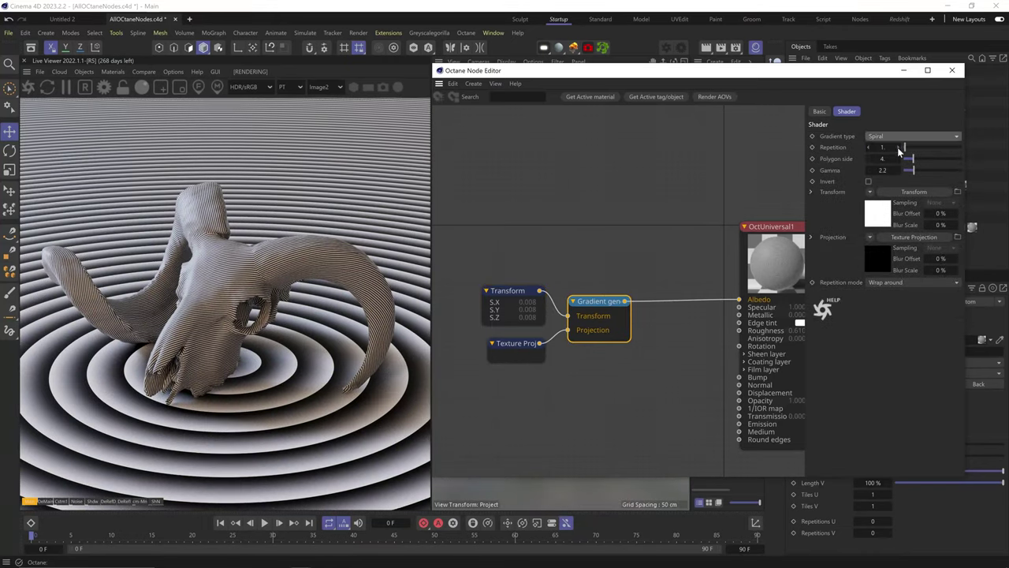
# Step: Set the gradient type to Polygonal with 8 polygon sides
pyautogui.click(898, 148)
pyautogui.moveTo(899, 149)
pyautogui.mouseDown()
pyautogui.moveTo(894, 138)
pyautogui.moveTo(881, 159)
pyautogui.mouseUp()
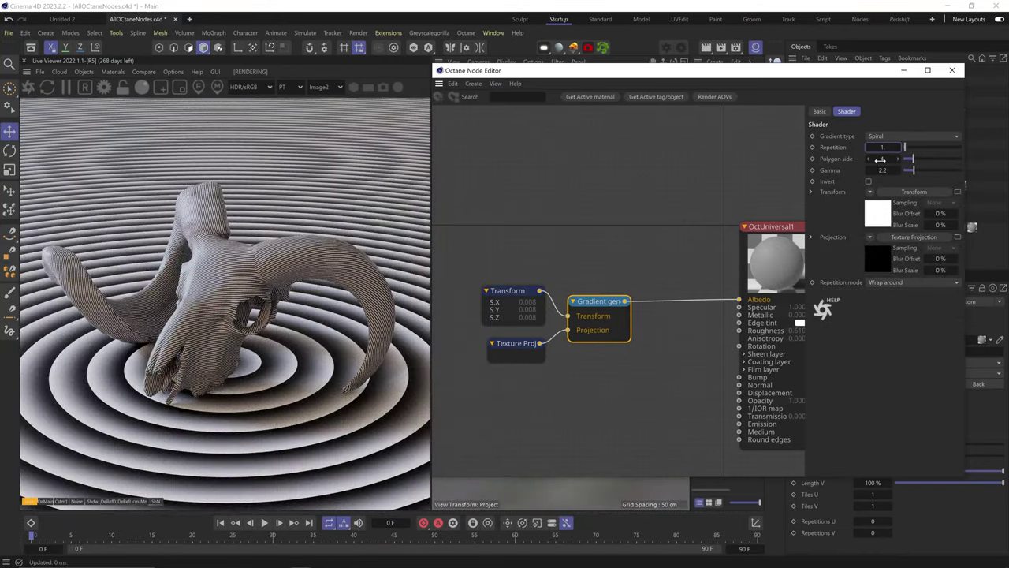
pyautogui.click(887, 136)
pyautogui.click(896, 184)
pyautogui.click(883, 159)
pyautogui.write('8')
pyautogui.press('Return')
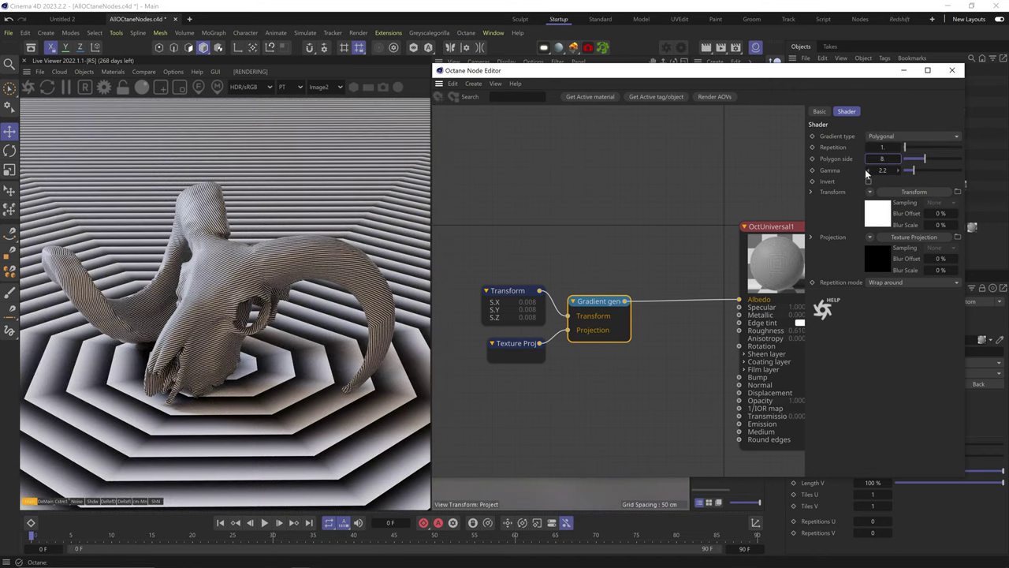
# Step: Try gamma values of 4.764 and 0.5 on the Gradient generator and set the gamma to 1
pyautogui.moveTo(894, 168)
pyautogui.mouseDown()
pyautogui.moveTo(903, 168)
pyautogui.moveTo(894, 169)
pyautogui.mouseUp()
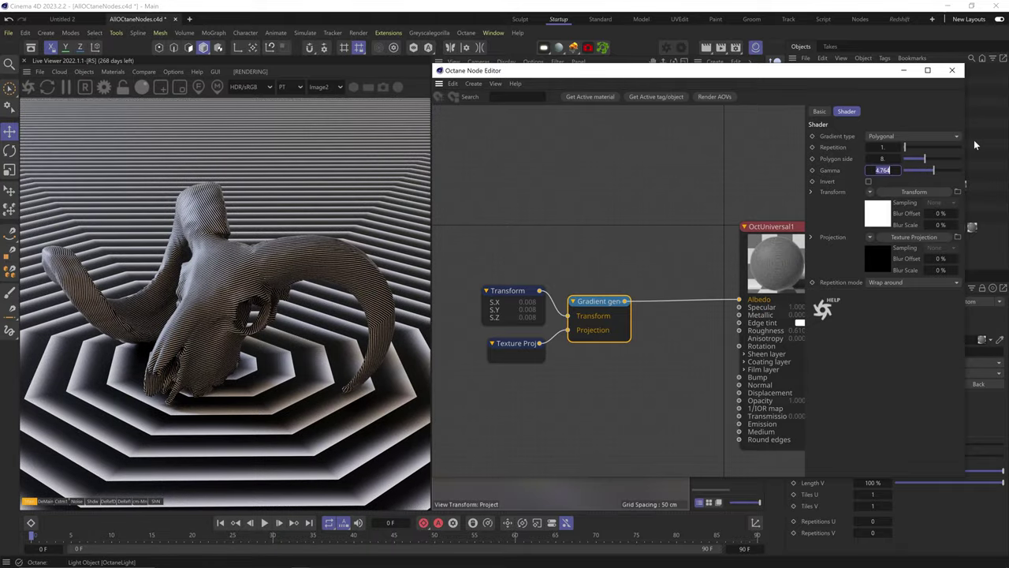
pyautogui.write('0.5')
pyautogui.press('Return')
pyautogui.doubleClick(882, 169)
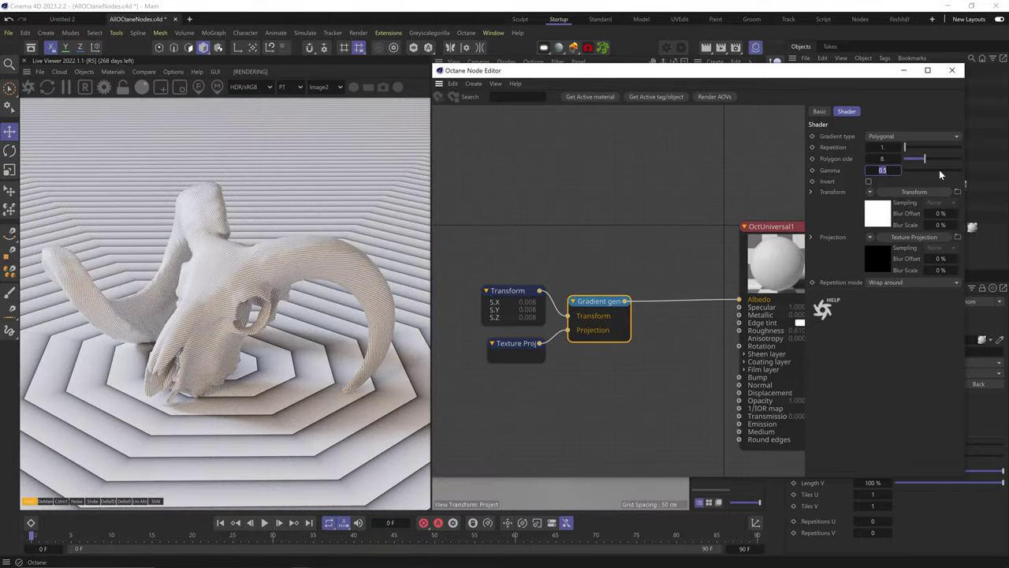
pyautogui.write('1')
pyautogui.press('Return')
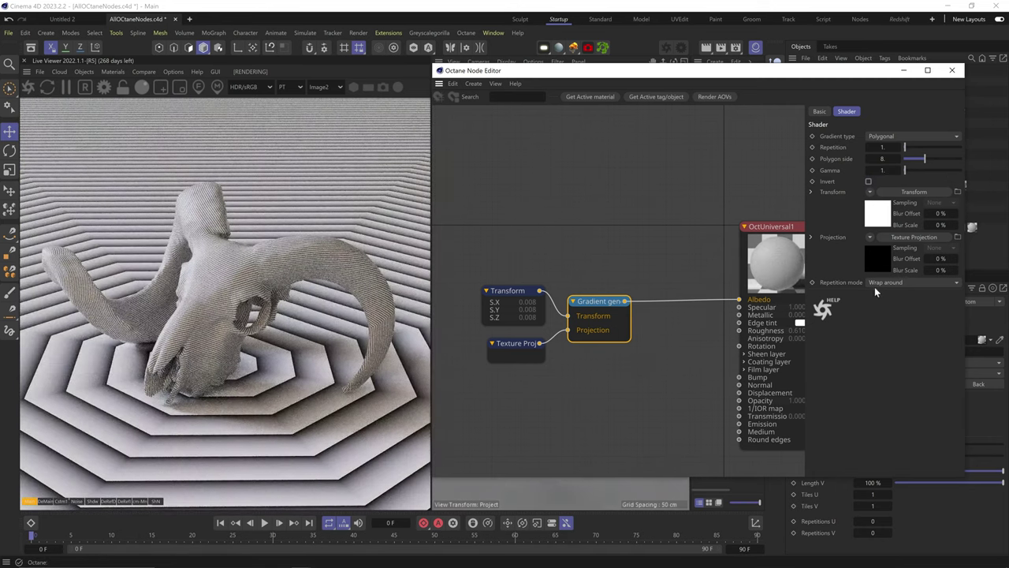
# Step: Try the Mirror, Black color and White color repetition modes on the gradient and set it to Clamp value
pyautogui.click(875, 287)
pyautogui.click(881, 307)
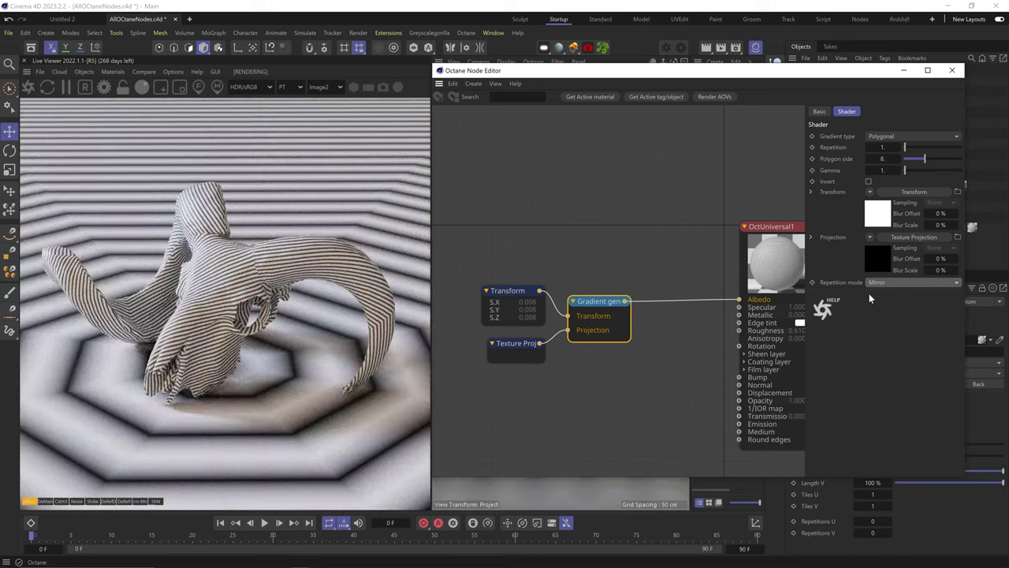
pyautogui.click(869, 285)
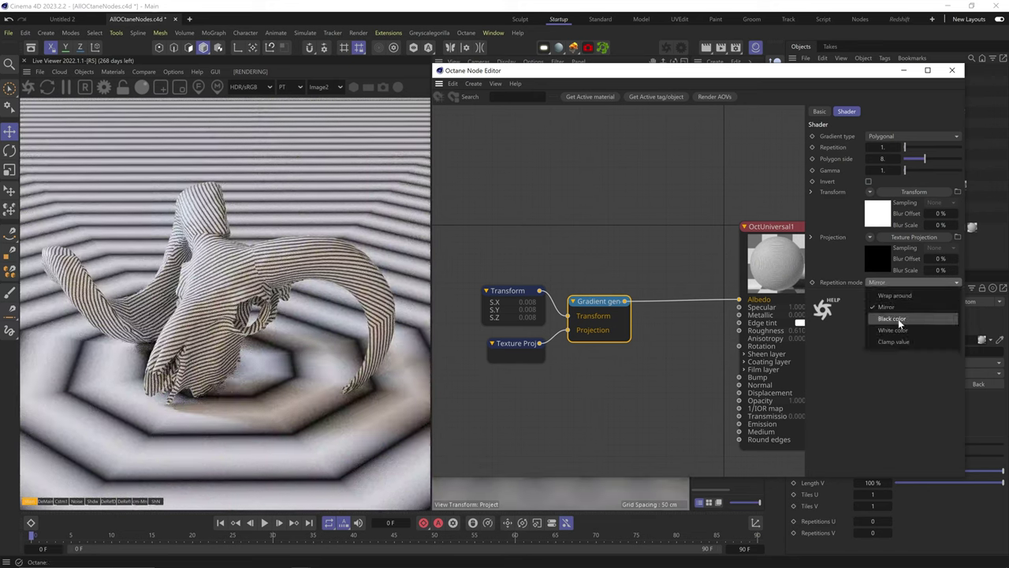
pyautogui.click(899, 318)
pyautogui.click(878, 285)
pyautogui.click(899, 325)
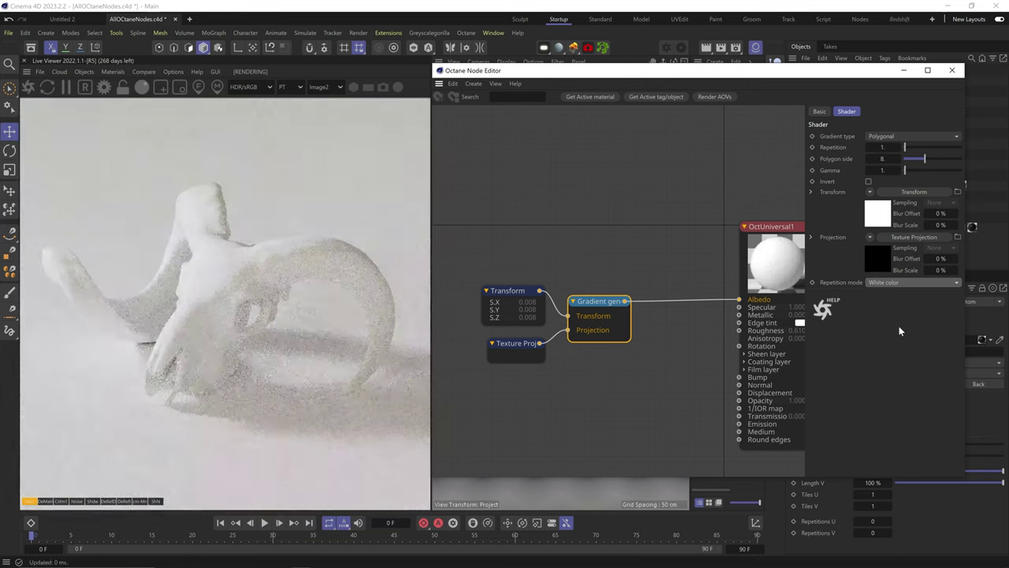
pyautogui.moveTo(785, 71); pyautogui.dragTo(802, 101)
pyautogui.click(928, 311)
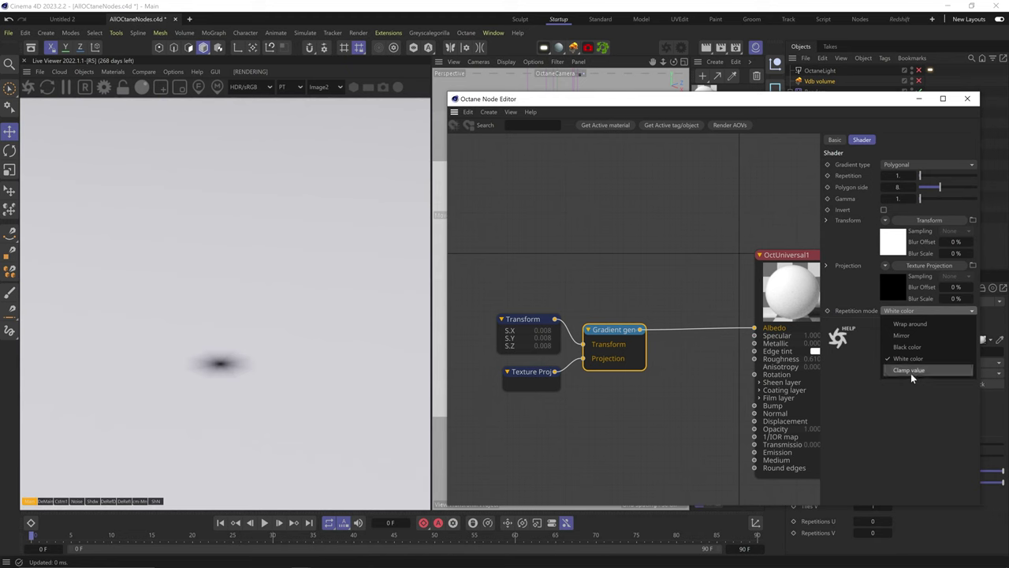
pyautogui.click(911, 373)
# Step: Invert the gradient, try the Radial type, and switch to Angular with a higher repetition
pyautogui.click(895, 164)
pyautogui.click(902, 203)
pyautogui.click(904, 165)
pyautogui.click(902, 194)
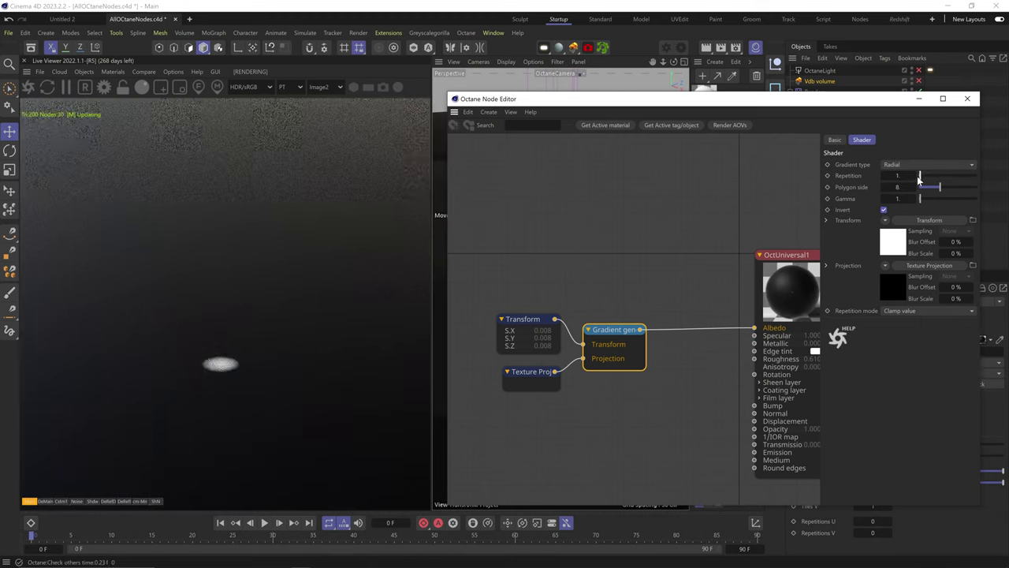
pyautogui.click(928, 311)
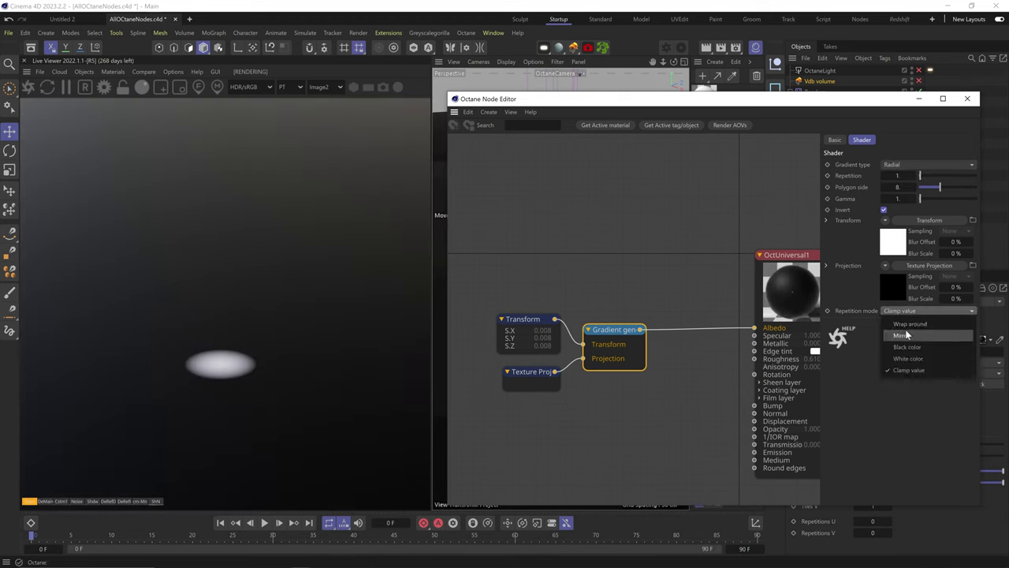
pyautogui.click(907, 371)
pyautogui.click(903, 164)
pyautogui.click(906, 203)
pyautogui.moveTo(925, 176); pyautogui.dragTo(993, 183)
# Step: Delete the Gradient generator together with its Transform and Texture Projection nodes
pyautogui.moveTo(652, 453); pyautogui.dragTo(447, 246)
pyautogui.press('Delete')
# Step: Add Math binary and Gradient generator nodes, feeding the gradient into Argument B and Math binary into the material's Albedo
pyautogui.moveTo(481, 410)
pyautogui.moveTo(498, 346)
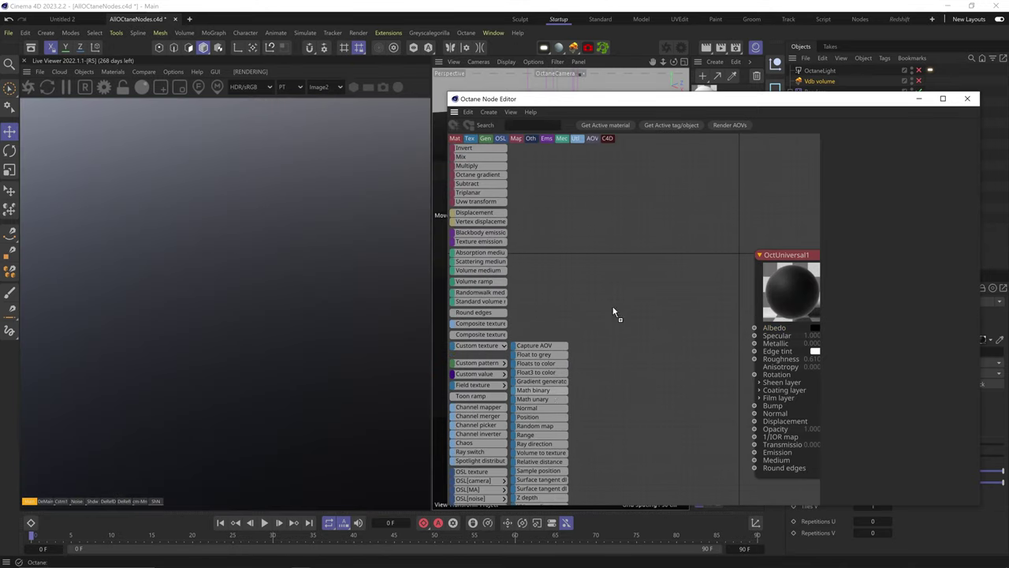
pyautogui.moveTo(617, 346); pyautogui.dragTo(665, 316)
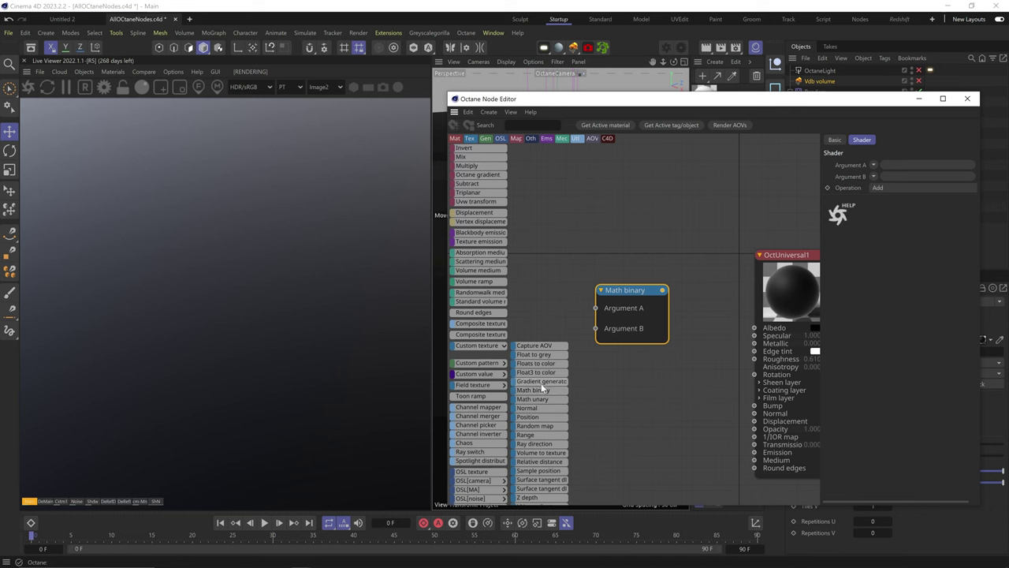
pyautogui.moveTo(541, 384); pyautogui.dragTo(542, 325)
pyautogui.moveTo(568, 324); pyautogui.dragTo(596, 328)
pyautogui.moveTo(542, 325); pyautogui.dragTo(547, 344)
pyautogui.moveTo(663, 290); pyautogui.dragTo(755, 328)
# Step: Solo the Gradient generator node and set its repetition to 20
pyautogui.moveTo(548, 347); pyautogui.dragTo(534, 339)
pyautogui.hotkey('alt', 'w')
pyautogui.moveTo(922, 176); pyautogui.dragTo(976, 176)
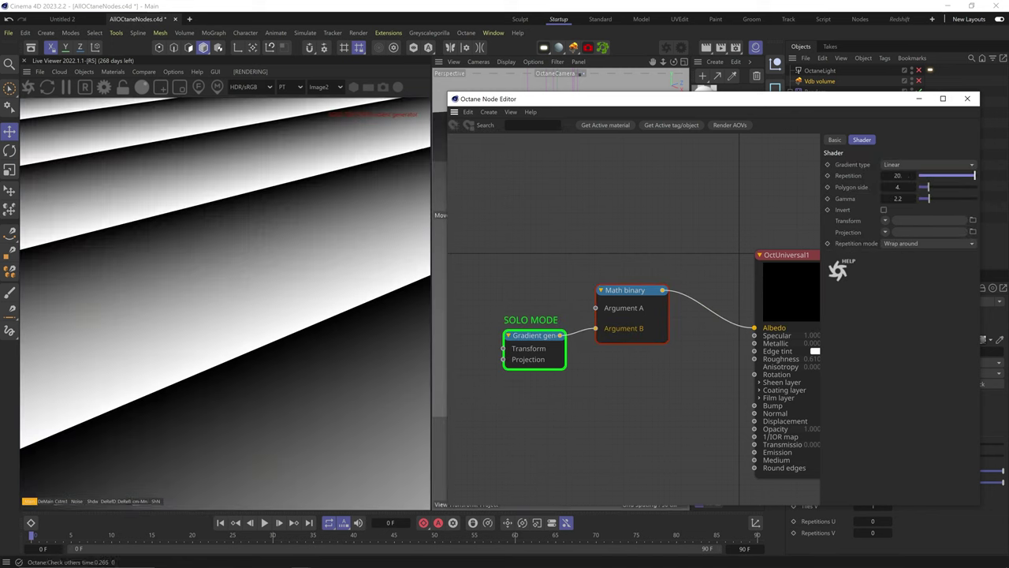
# Step: Connect a Transform node to the Gradient generator's Transform input and set its scale to about 0.060
pyautogui.moveTo(470, 246)
pyautogui.moveTo(524, 268); pyautogui.dragTo(589, 268, button='middle')
pyautogui.scroll(3, 473, 246)
pyautogui.moveTo(475, 202); pyautogui.dragTo(513, 348)
pyautogui.moveTo(540, 347); pyautogui.dragTo(569, 348)
pyautogui.moveTo(955, 263); pyautogui.dragTo(929, 263)
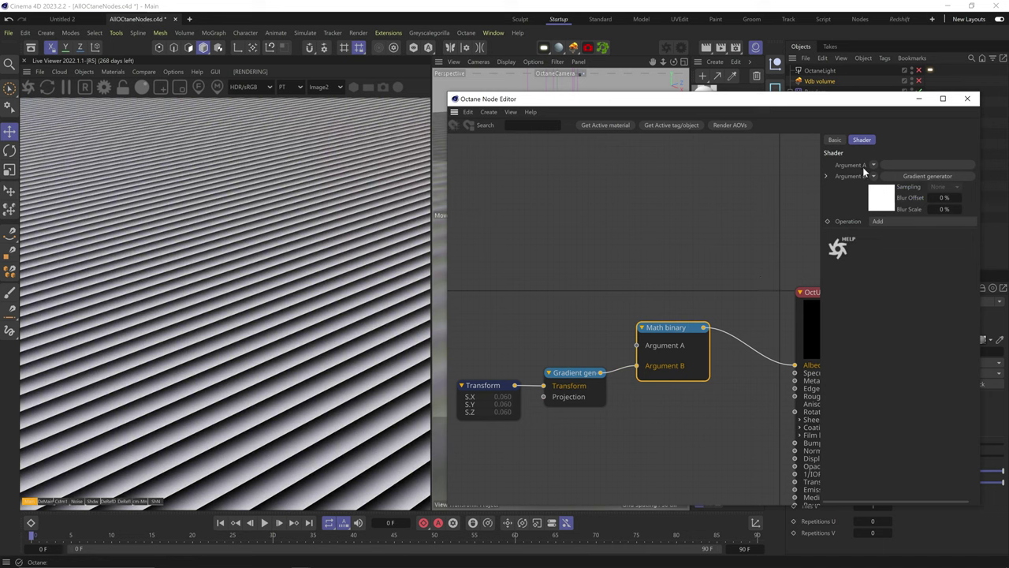
# Step: Check Math binary's operation options and connect a new Checker texture to its Argument A
pyautogui.click(878, 220)
pyautogui.click(880, 218)
pyautogui.moveTo(439, 262)
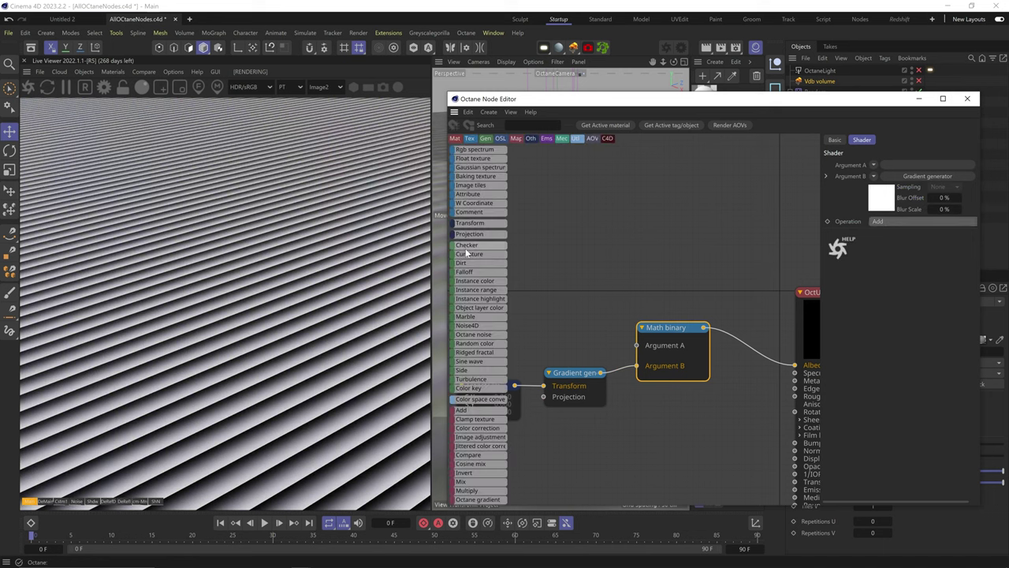
pyautogui.moveTo(467, 246); pyautogui.dragTo(637, 346)
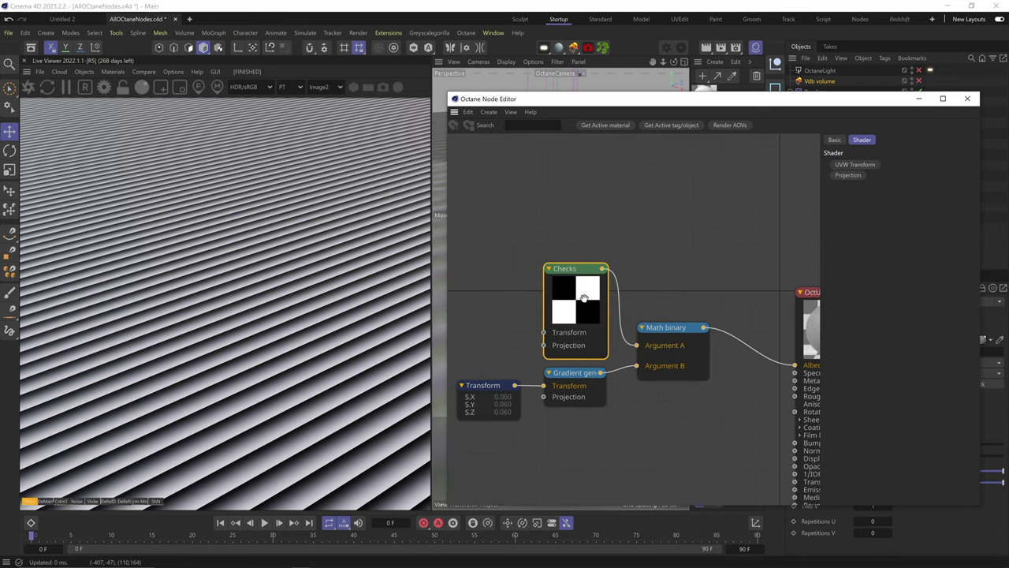
# Step: Add a Transform node to the Checks texture, try a scale of 0.006, and lower it to 0.003
pyautogui.click(852, 166)
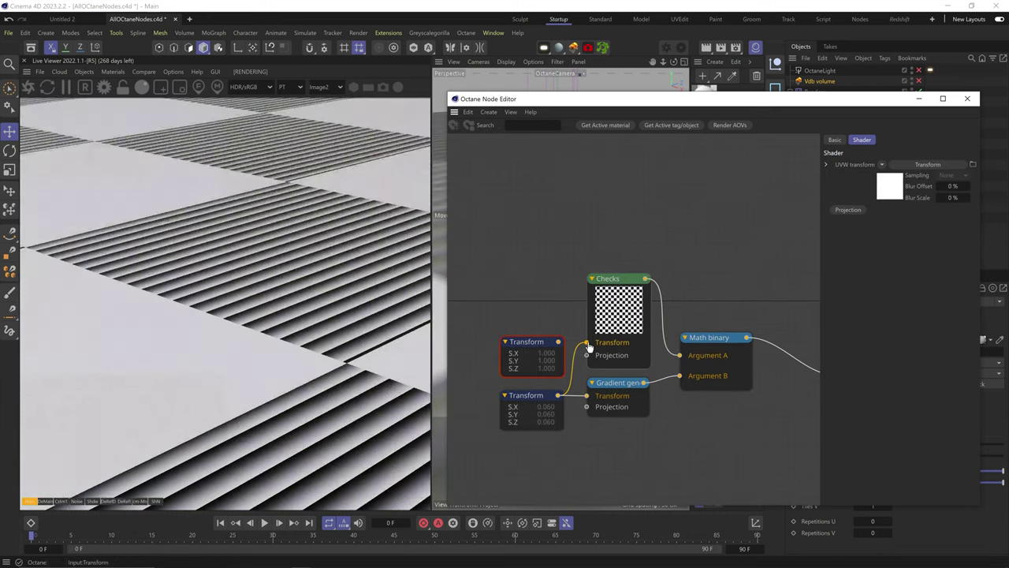
pyautogui.click(552, 350)
pyautogui.write('0.006')
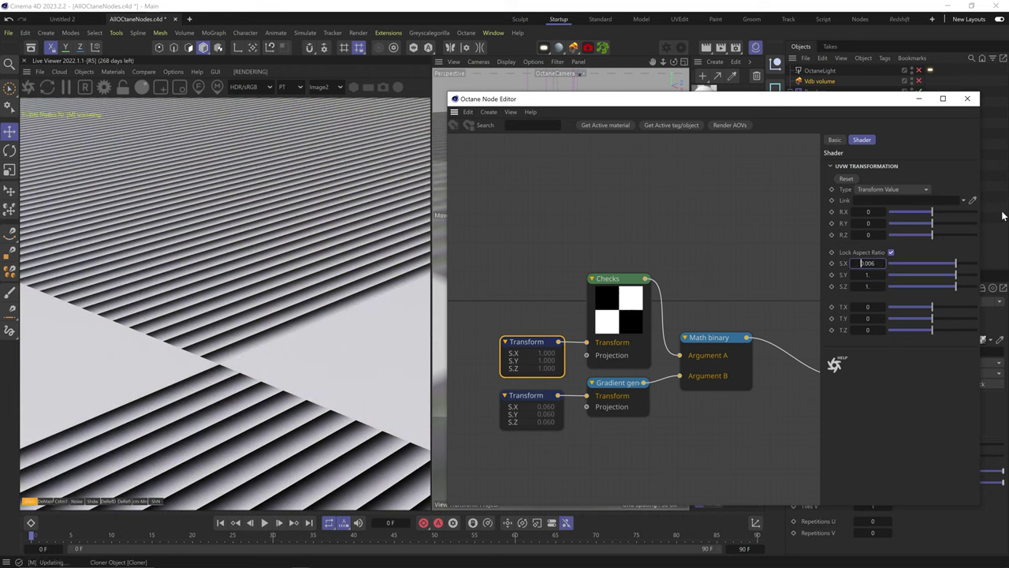
pyautogui.press('Return')
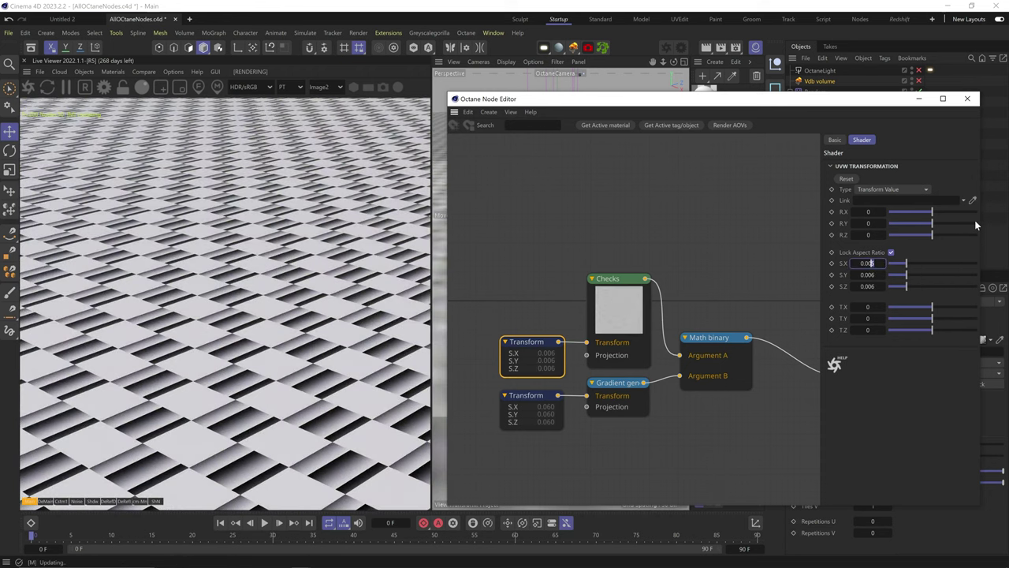
pyautogui.press('Down')
pyautogui.press('Down')
pyautogui.press('Down')
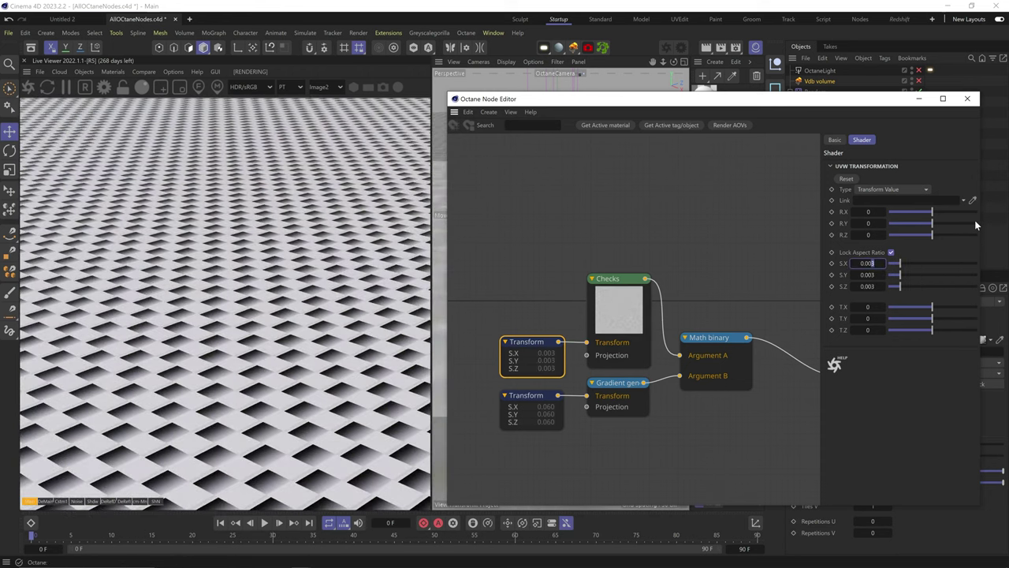
# Step: Open the operation options of the Math binary node
pyautogui.moveTo(795, 337); pyautogui.dragTo(738, 318, button='middle')
pyautogui.click(651, 326)
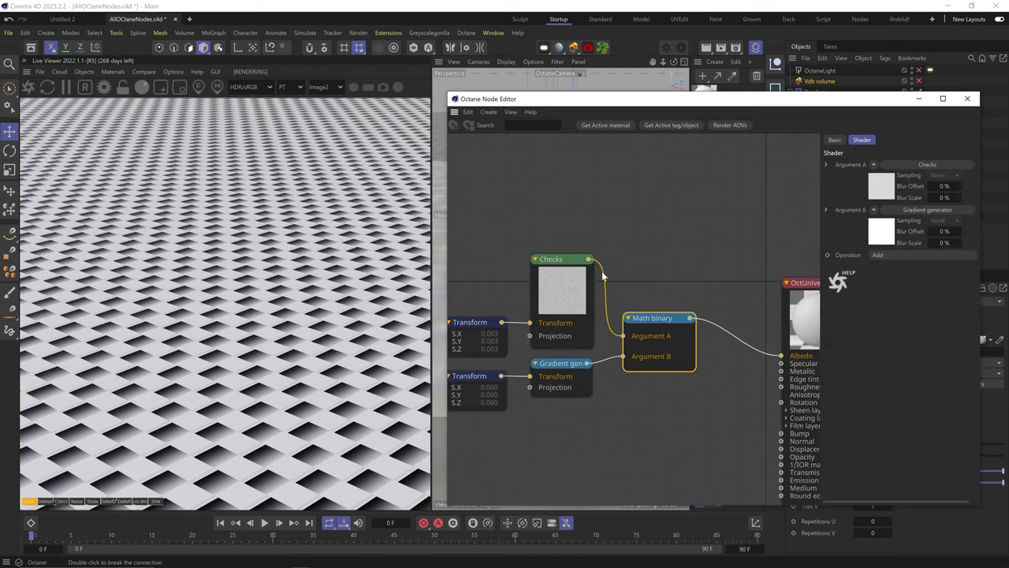
pyautogui.click(891, 256)
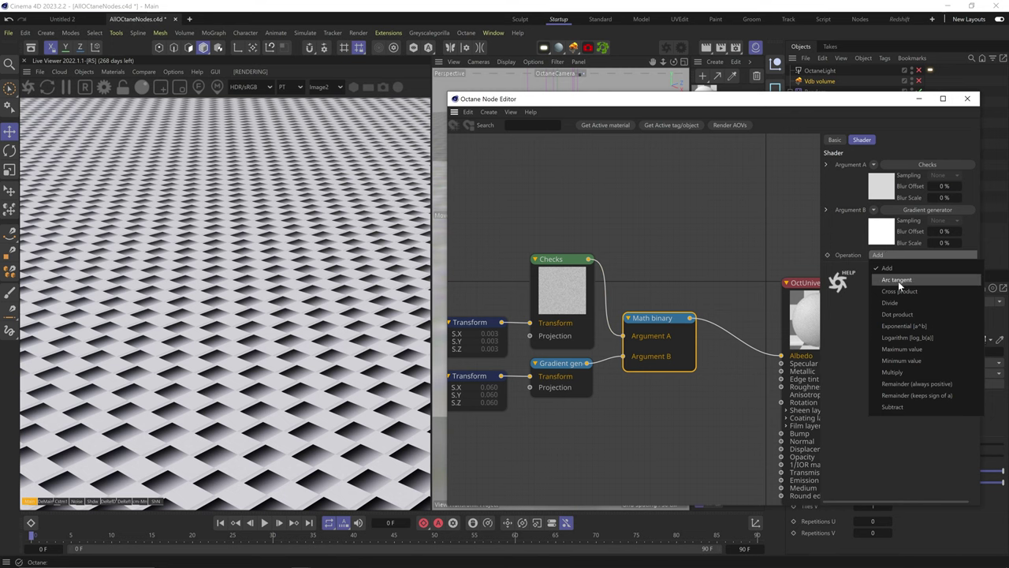
# Step: Try the Arc tangent, Cross product, Divide, Dot product and Exponential operations in turn on the Math binary node
pyautogui.click(899, 281)
pyautogui.click(897, 256)
pyautogui.click(902, 292)
pyautogui.click(898, 255)
pyautogui.click(904, 305)
pyautogui.click(894, 254)
pyautogui.click(899, 314)
pyautogui.click(892, 255)
pyautogui.click(899, 326)
# Step: Try the Math binary node's Logarithm, Remainder (always positive) and Remainder (keeps sign of a) operations, finishing on Logarithm
pyautogui.click(892, 256)
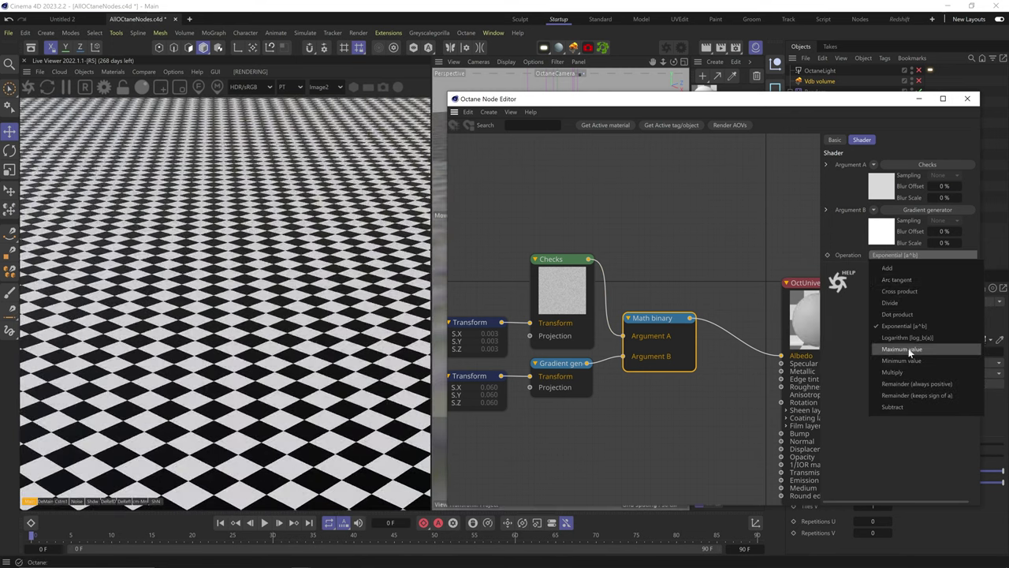
pyautogui.click(908, 337)
pyautogui.click(892, 255)
pyautogui.click(908, 383)
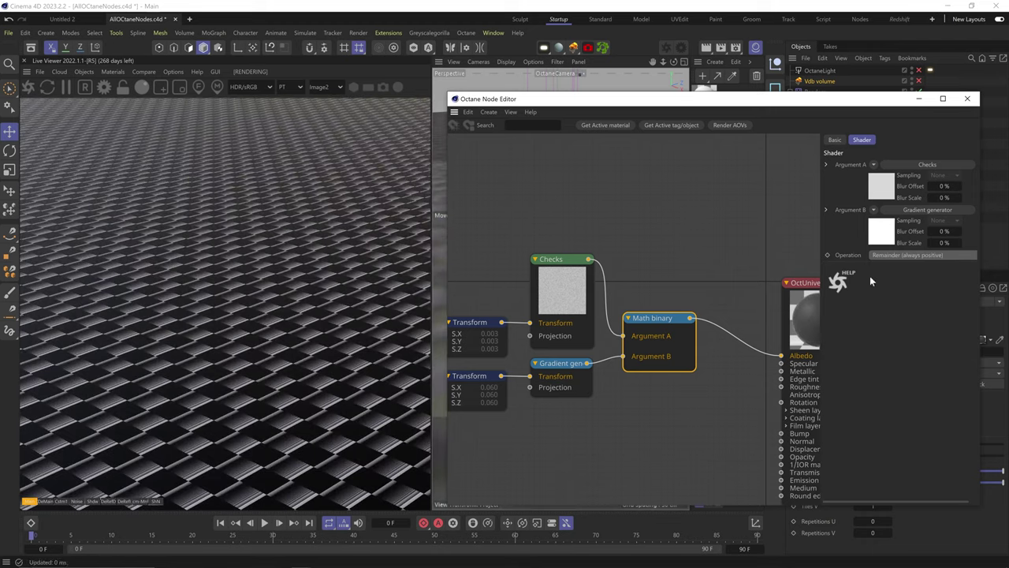
pyautogui.click(892, 256)
pyautogui.click(886, 397)
pyautogui.click(892, 256)
pyautogui.click(905, 332)
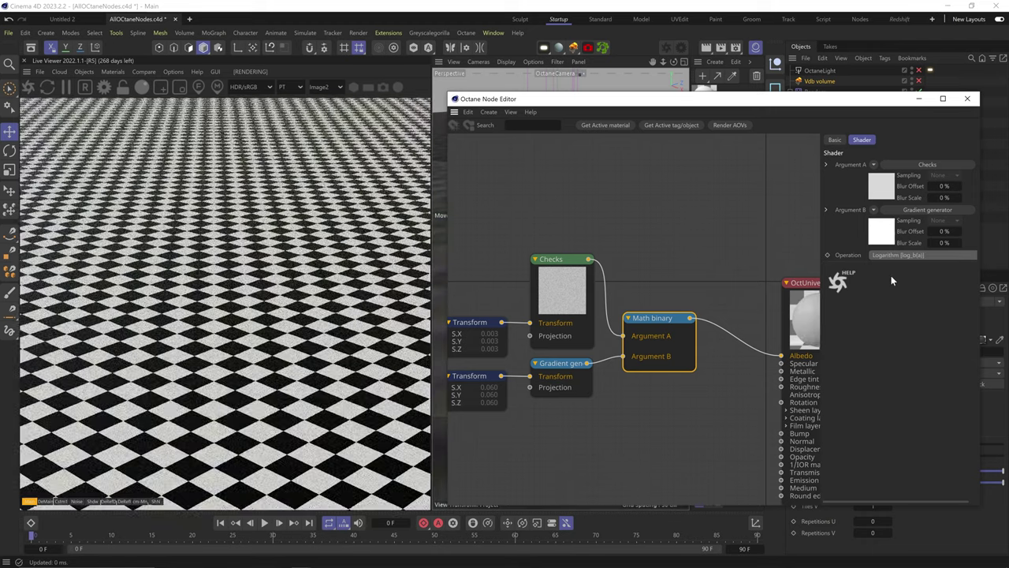
# Step: Raise the Gradient generator node's gamma to about 5.5
pyautogui.click(892, 255)
pyautogui.click(563, 364)
pyautogui.click(574, 379)
pyautogui.moveTo(927, 198); pyautogui.dragTo(957, 200)
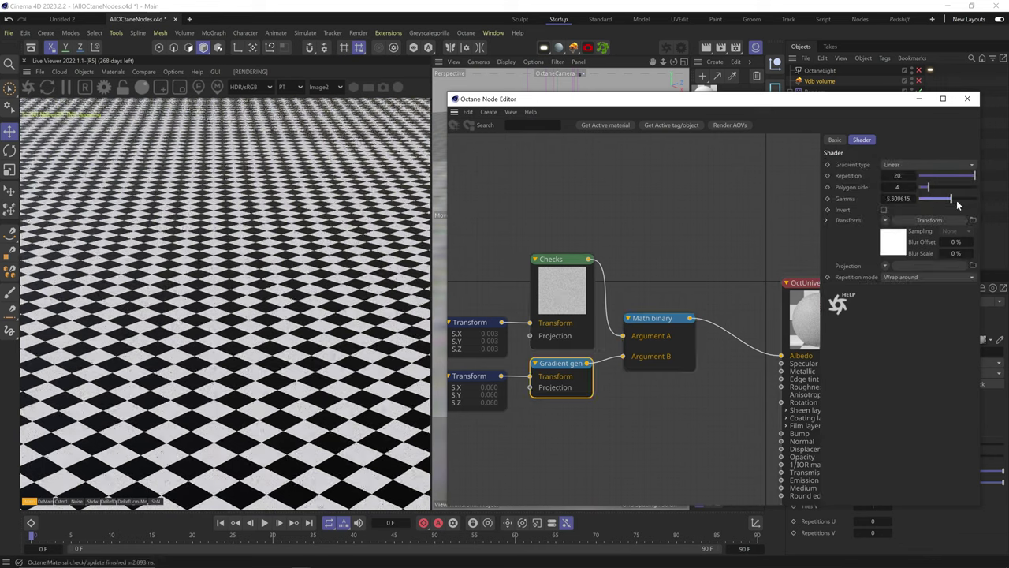
# Step: Try Subtract on the Math binary node, and set its operation to Remainder (keeps sign of a)
pyautogui.click(660, 347)
pyautogui.click(892, 255)
pyautogui.click(903, 409)
pyautogui.click(892, 255)
pyautogui.click(901, 396)
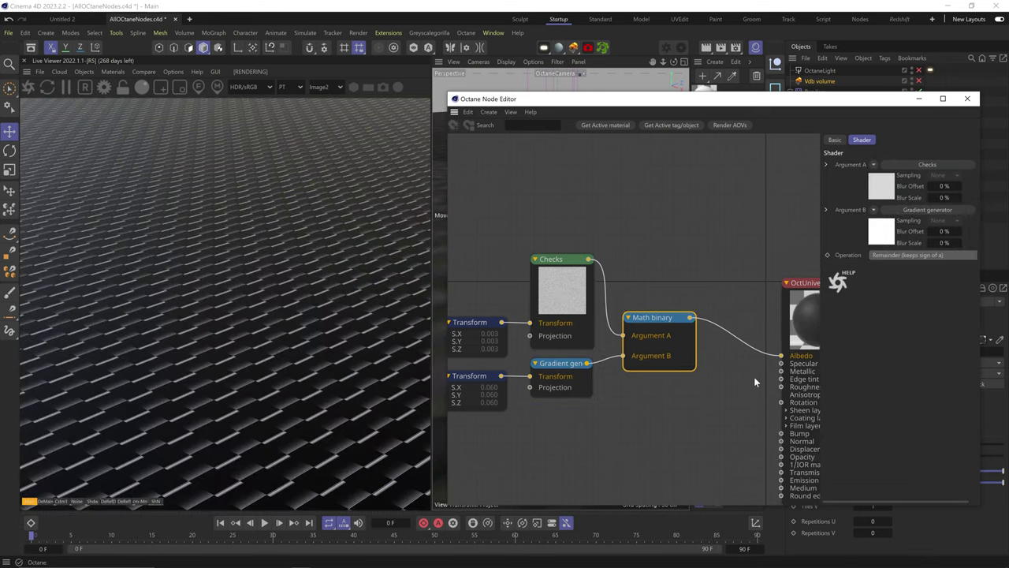
# Step: Delete the Math binary node from the material's node graph
pyautogui.moveTo(638, 402); pyautogui.dragTo(660, 405, button='middle')
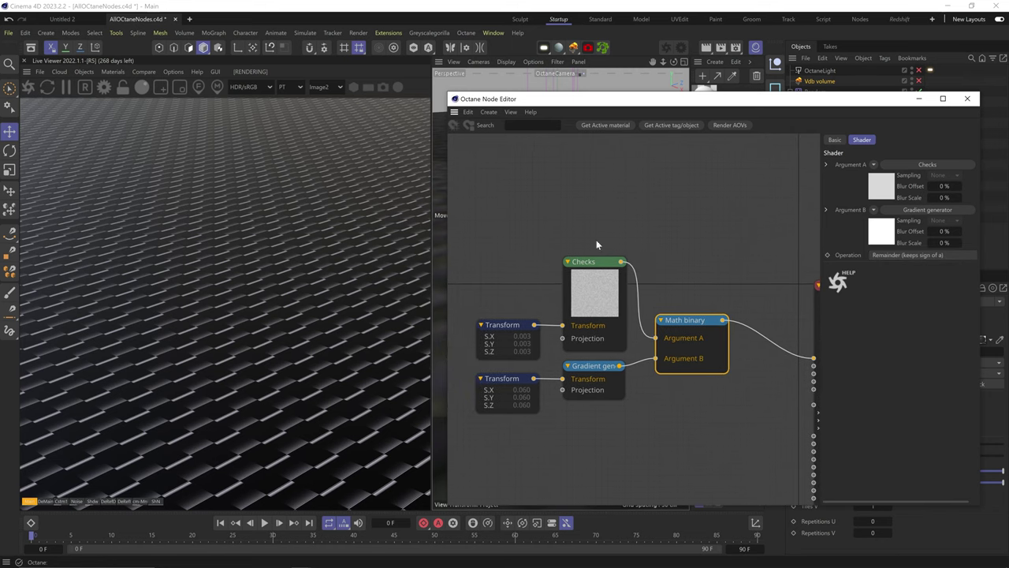
pyautogui.moveTo(605, 261); pyautogui.dragTo(638, 267, button='middle')
pyautogui.moveTo(729, 340); pyautogui.dragTo(671, 333, button='middle')
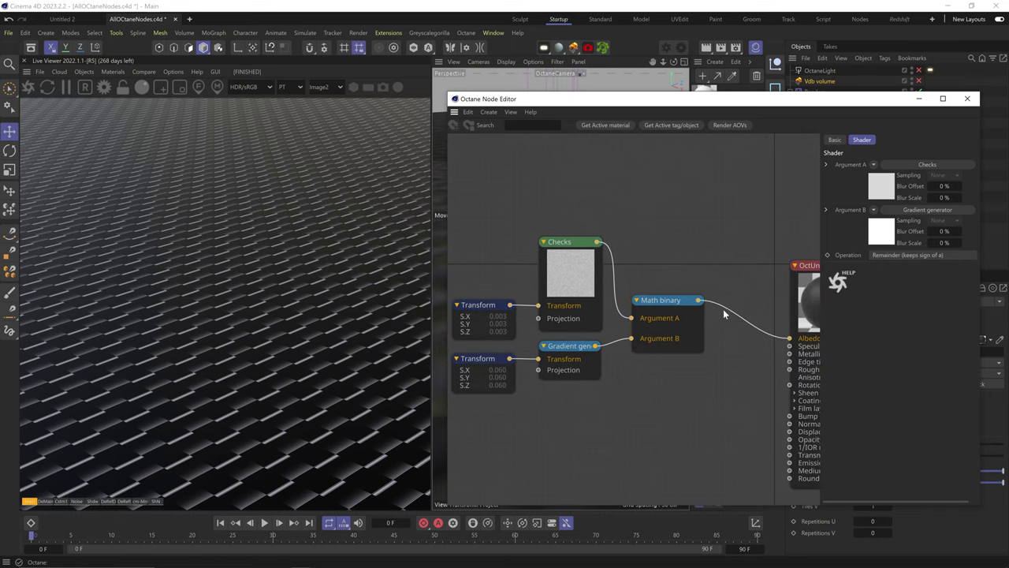
pyautogui.press('Delete')
# Step: Add a Math unary node, feeding it from the Gradient generator and connecting its output to the material's Albedo
pyautogui.moveTo(480, 417)
pyautogui.scroll(-4, 475, 429)
pyautogui.click(479, 371)
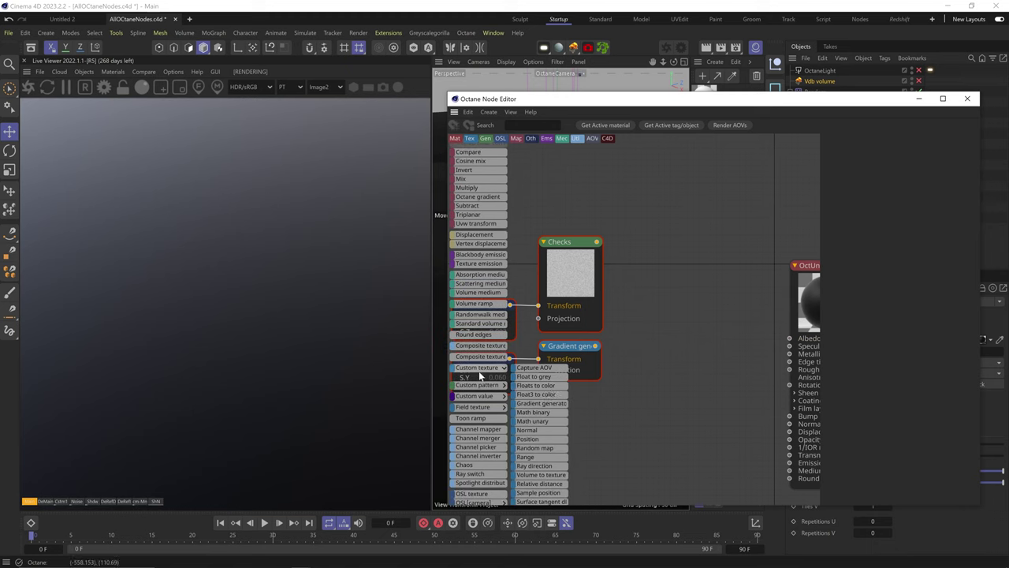
pyautogui.moveTo(555, 421); pyautogui.dragTo(648, 365)
pyautogui.moveTo(787, 343); pyautogui.dragTo(789, 338)
pyautogui.moveTo(674, 354); pyautogui.dragTo(669, 347)
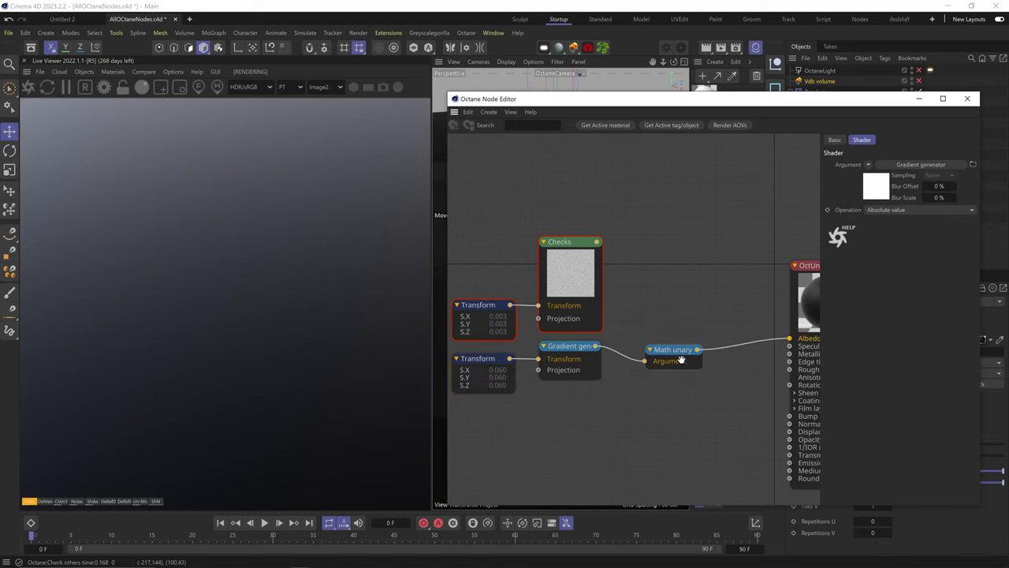
# Step: Lower the Gradient generator's gamma to about 1.94
pyautogui.click(878, 210)
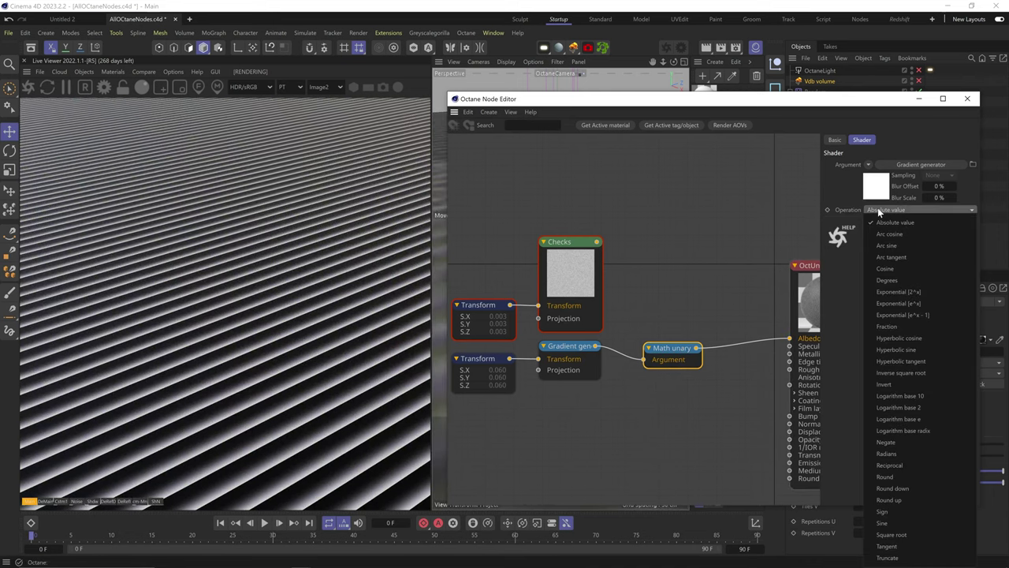
pyautogui.click(556, 369)
pyautogui.moveTo(945, 199); pyautogui.dragTo(928, 201)
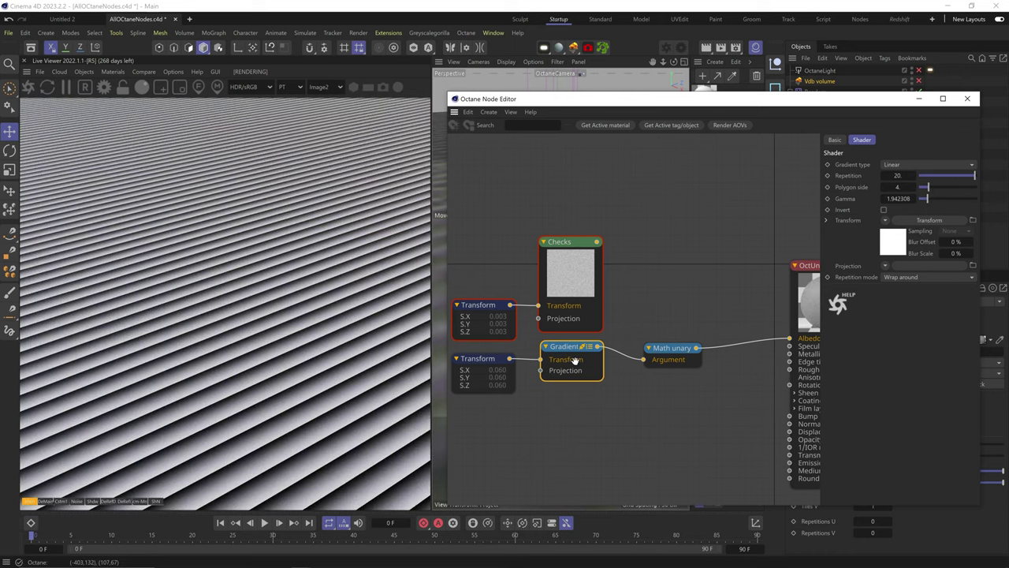
# Step: Try the Arc cosine, Arc sine and Degrees operations on the Math unary node
pyautogui.click(675, 352)
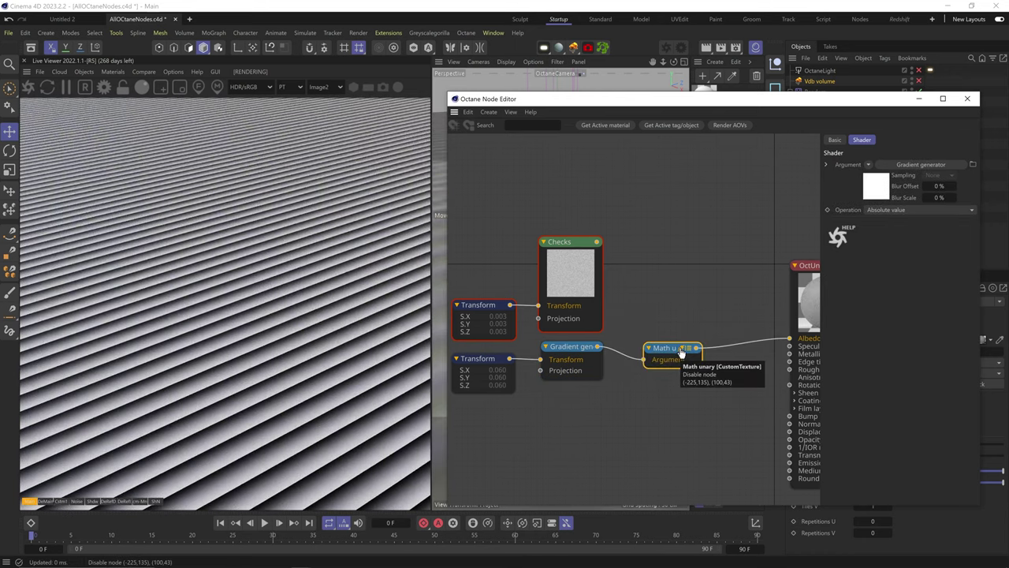
pyautogui.click(919, 210)
pyautogui.click(891, 234)
pyautogui.click(906, 210)
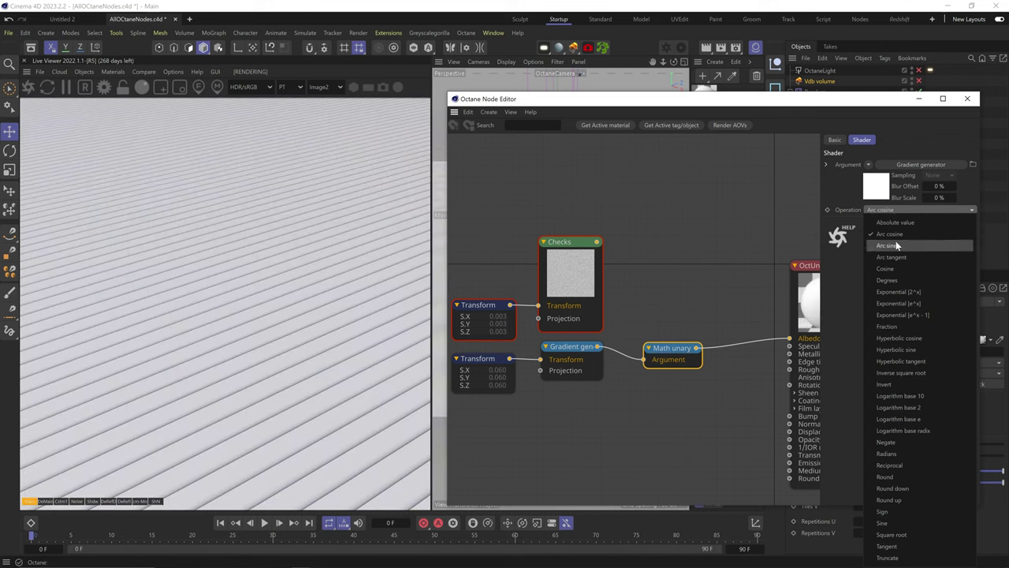
pyautogui.click(894, 245)
pyautogui.click(906, 210)
pyautogui.click(887, 280)
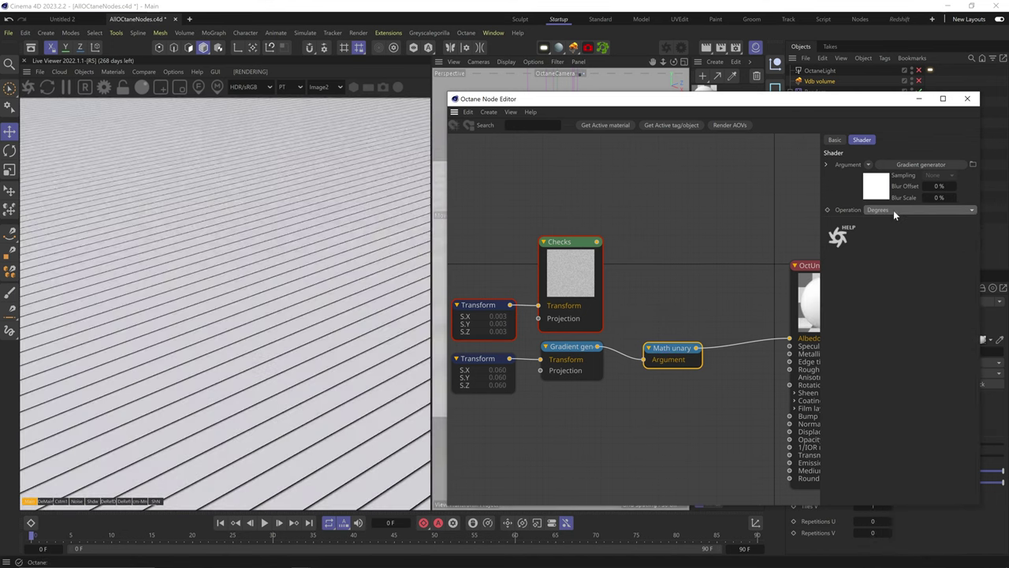
# Step: Try the Round down, Round up, Sign and Truncate operations on the Math unary node
pyautogui.click(899, 210)
pyautogui.click(903, 474)
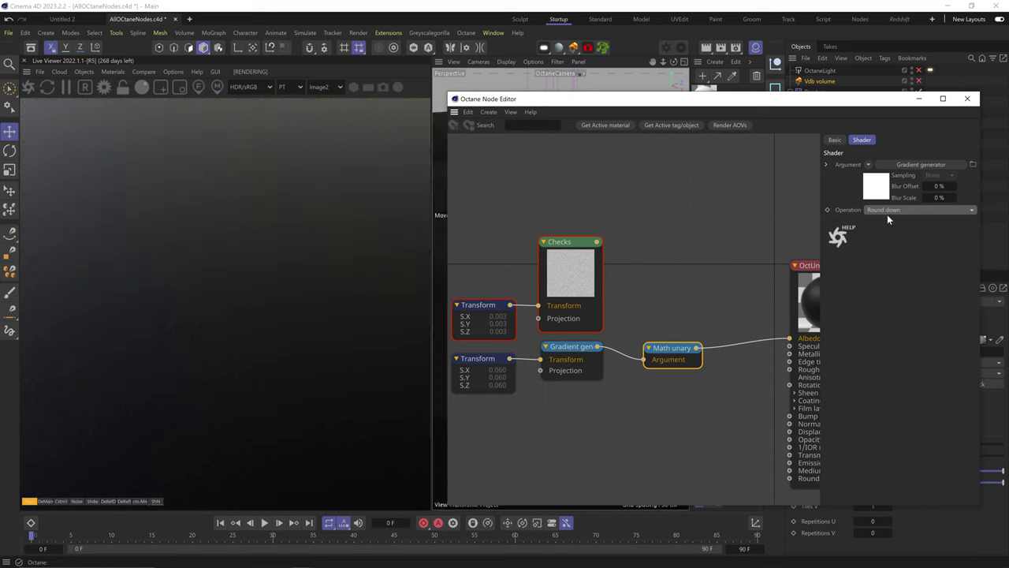
pyautogui.click(887, 209)
pyautogui.click(888, 500)
pyautogui.click(899, 209)
pyautogui.click(912, 511)
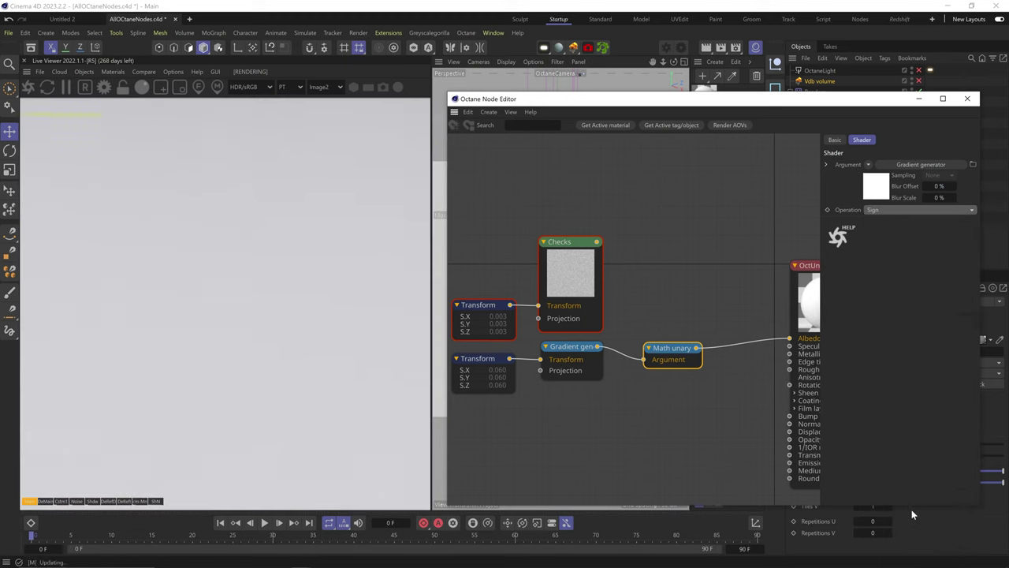
pyautogui.click(915, 210)
pyautogui.click(887, 558)
# Step: Set the Gradient generator's gamma to about 2.55, and replace the Math unary node with a direct connection to Albedo
pyautogui.click(569, 367)
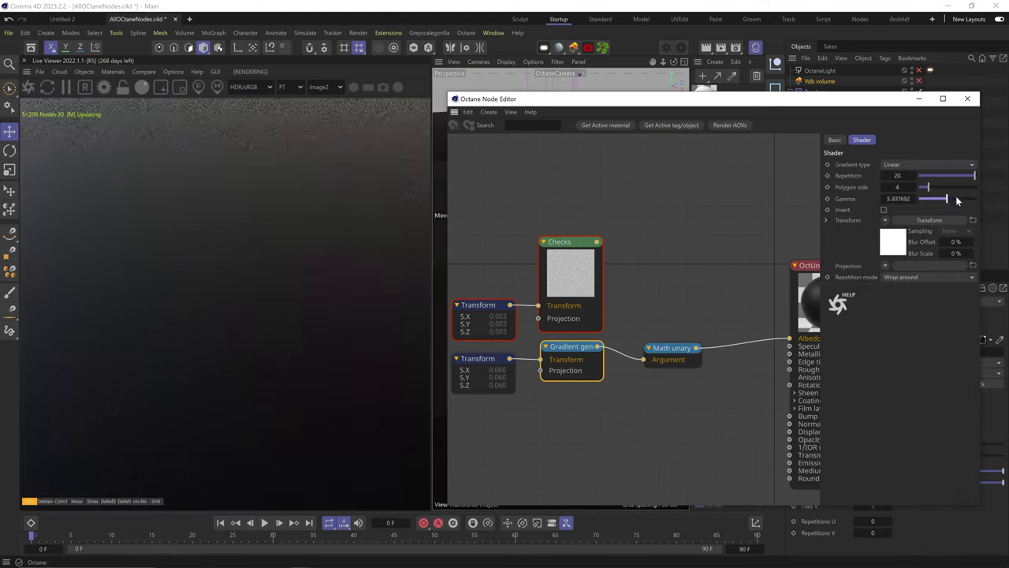
pyautogui.click(670, 349)
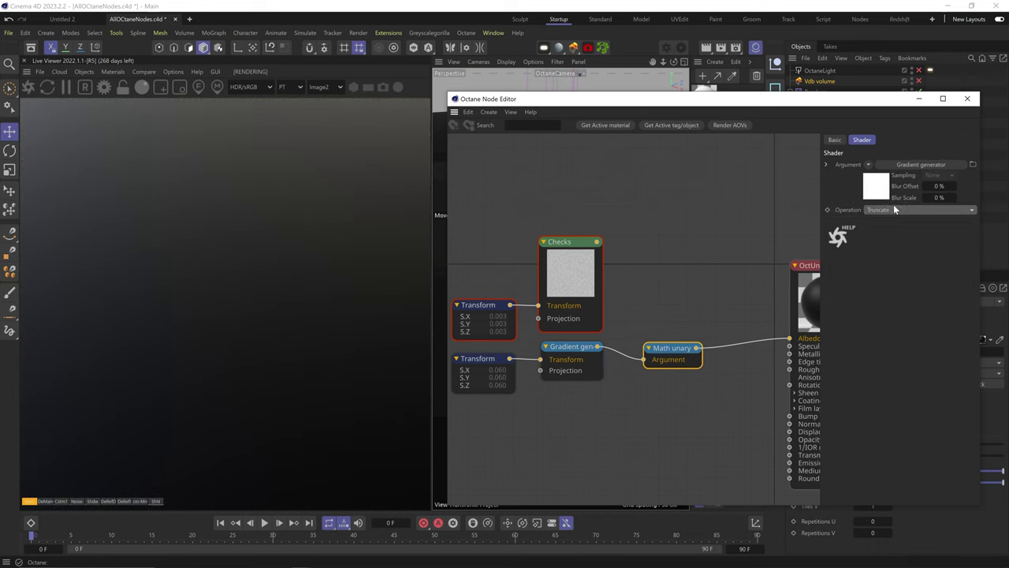
pyautogui.press('Delete')
pyautogui.click(564, 353)
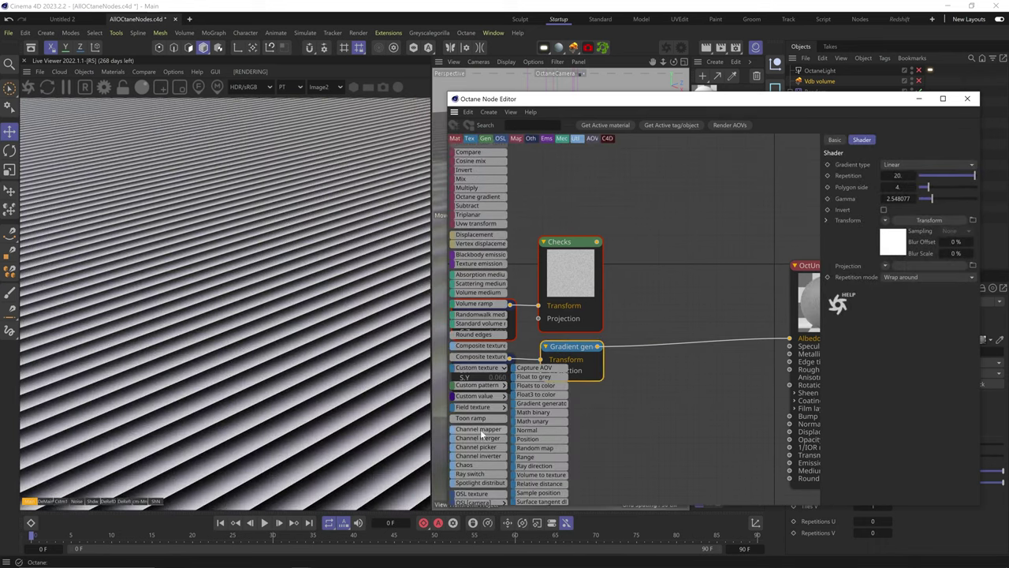
# Step: Add a Normal node to the graph and connect it to the material's Albedo in place of the gradient
pyautogui.moveTo(526, 430); pyautogui.dragTo(618, 406)
pyautogui.click(911, 189)
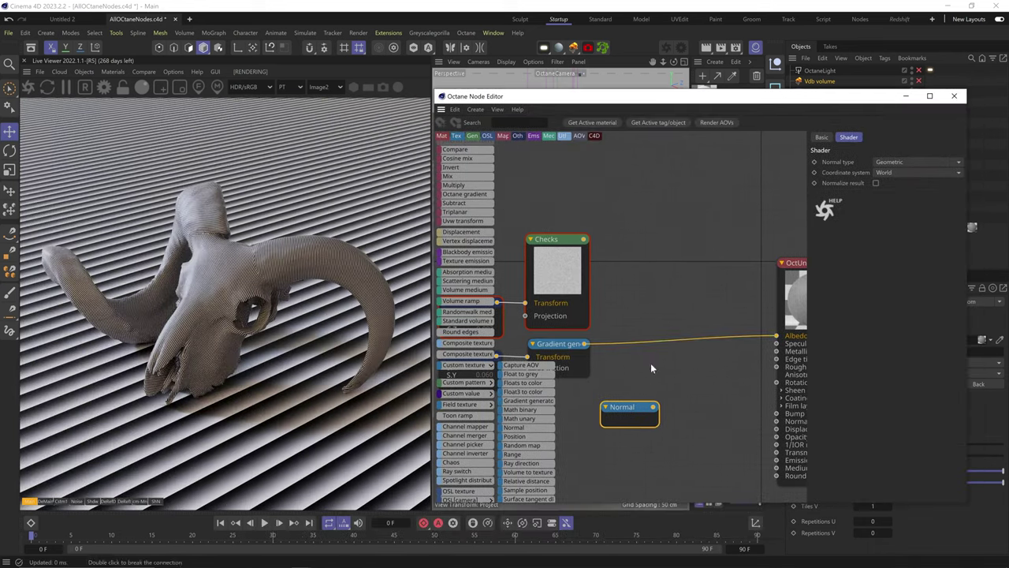
pyautogui.moveTo(653, 407); pyautogui.dragTo(777, 336)
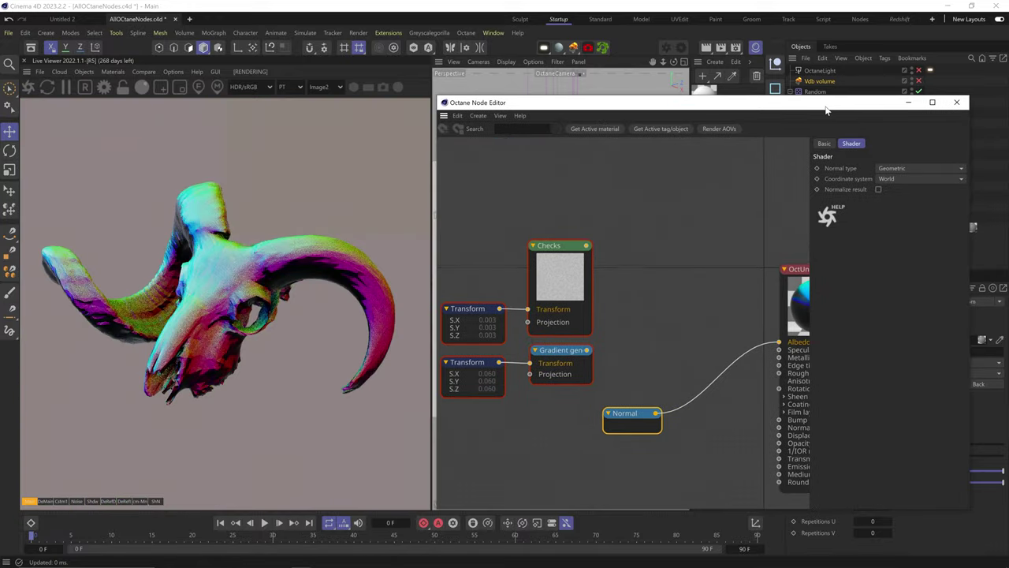
pyautogui.moveTo(622, 400); pyautogui.dragTo(652, 320)
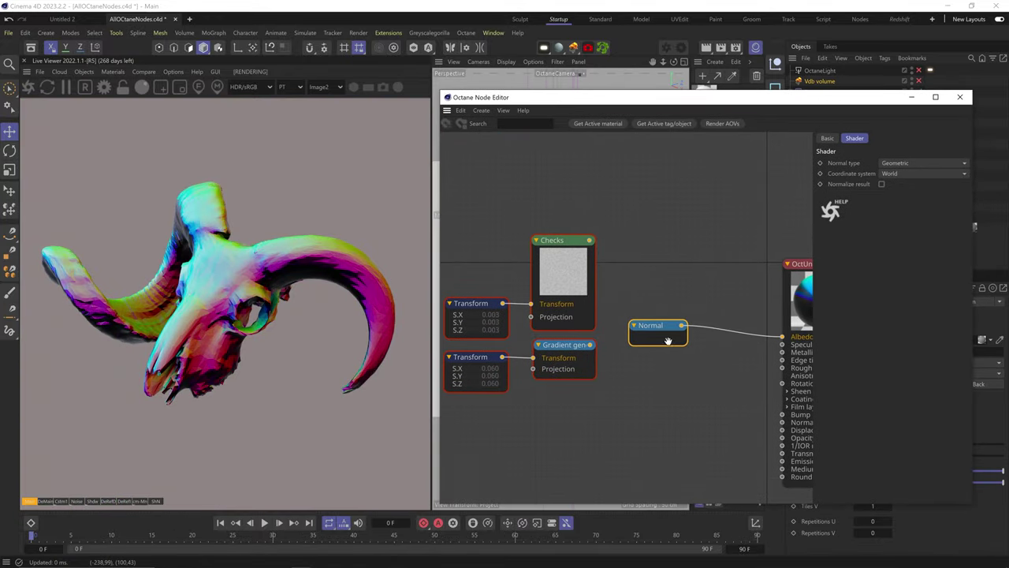
# Step: Try the Smooth normal type on the Normal node, and set the type to Shading
pyautogui.click(900, 162)
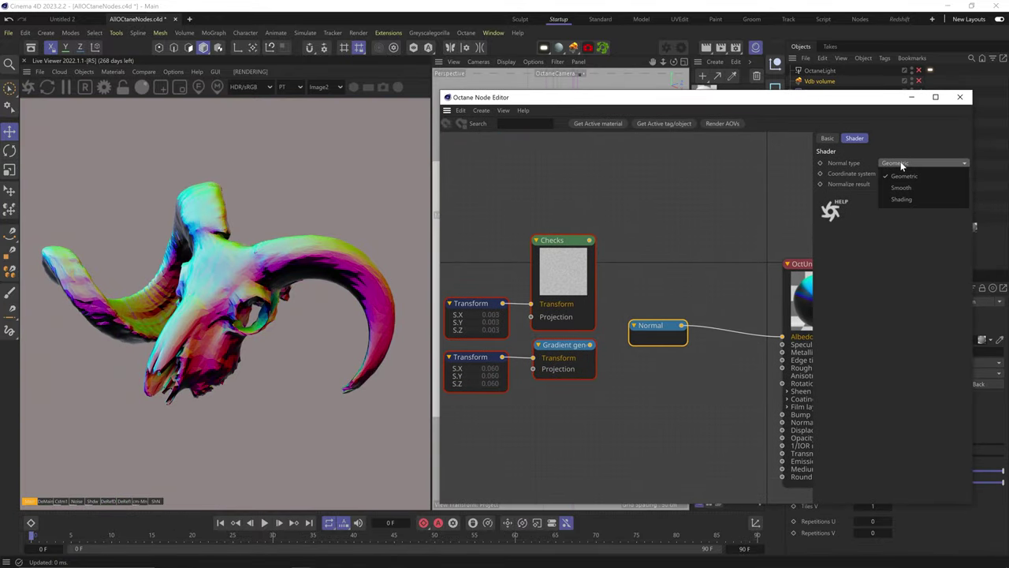
pyautogui.click(899, 187)
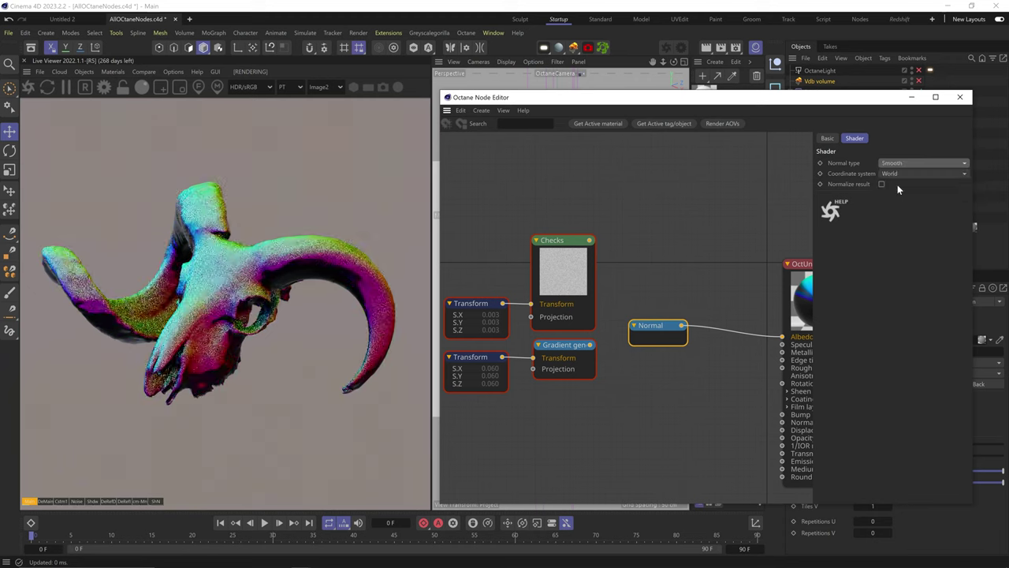
pyautogui.click(899, 162)
pyautogui.click(910, 200)
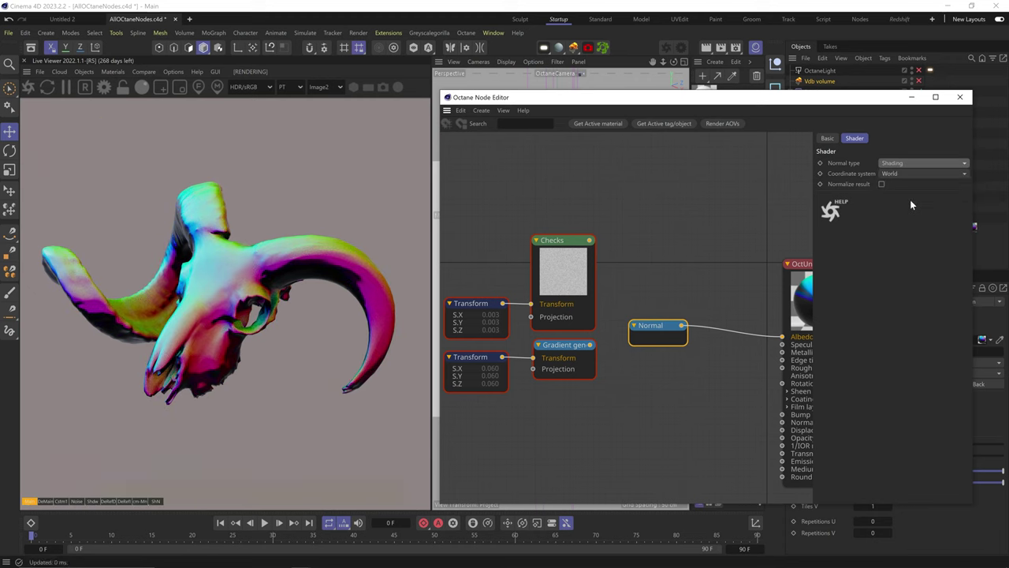
# Step: Add a Noise node connected to the material's Bump, with octaves 10 and omega about 0.706
pyautogui.scroll(-5, 472, 315)
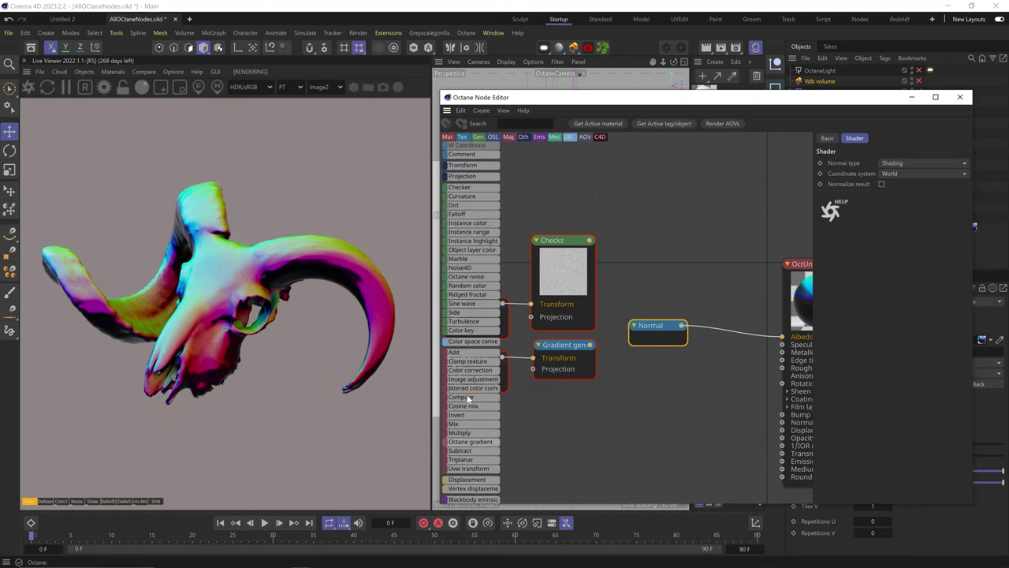
pyautogui.moveTo(477, 278); pyautogui.dragTo(783, 416)
pyautogui.click(690, 461)
pyautogui.click(946, 197)
pyautogui.click(938, 187)
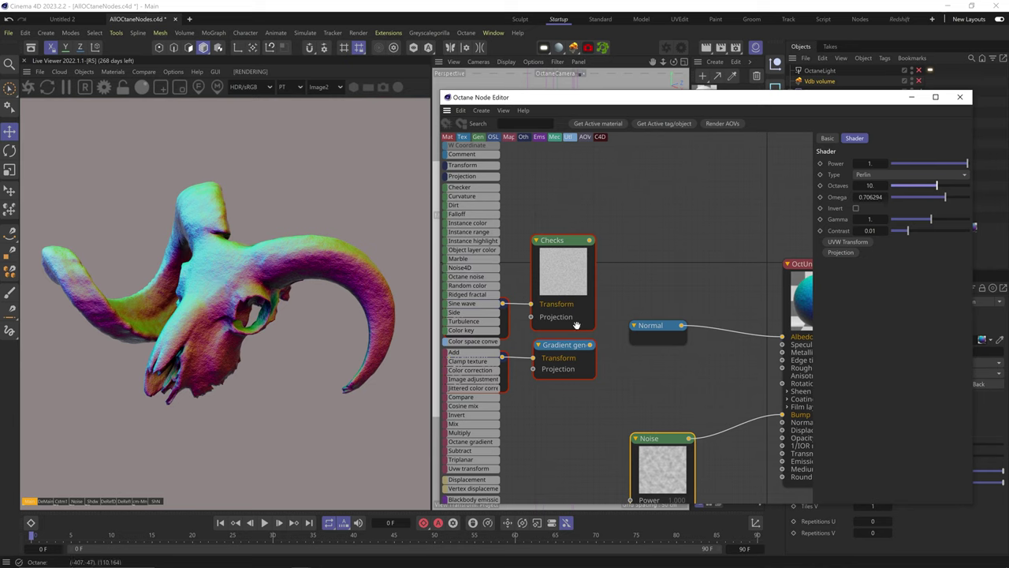
# Step: Try the Object, Tangent and Camera coordinate systems on the Normal node
pyautogui.click(655, 325)
pyautogui.click(888, 174)
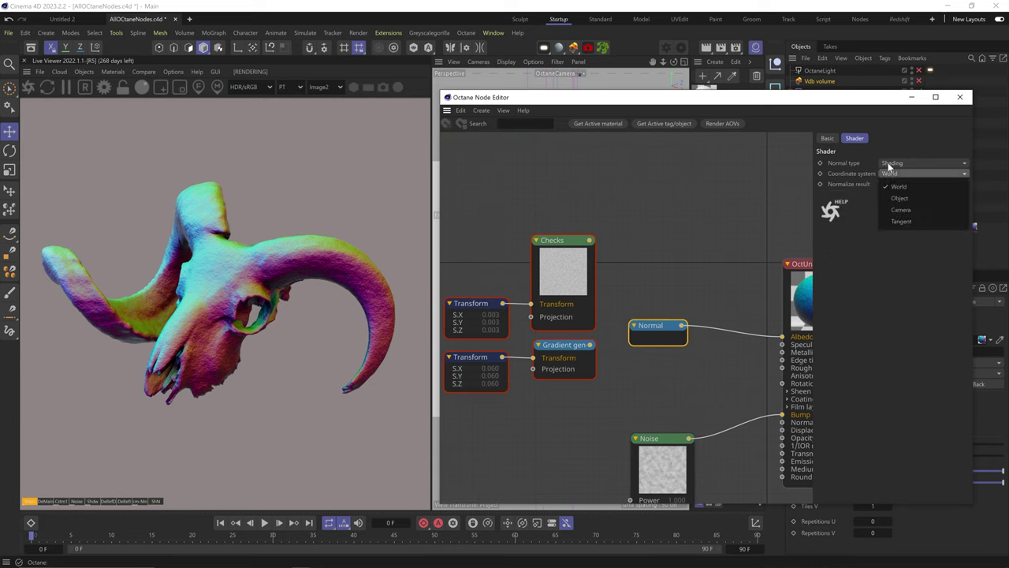
pyautogui.click(899, 197)
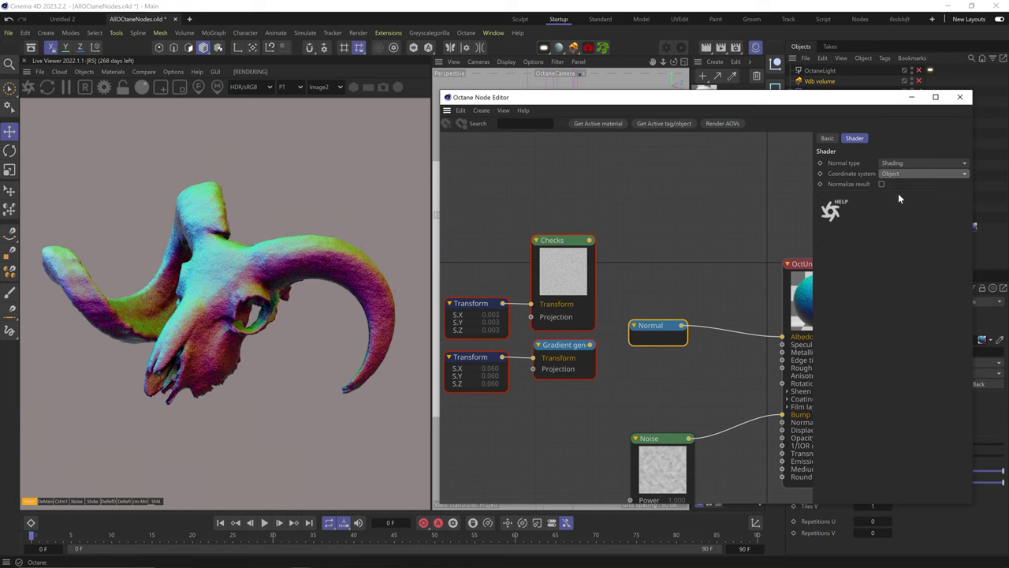
pyautogui.click(899, 174)
pyautogui.click(895, 219)
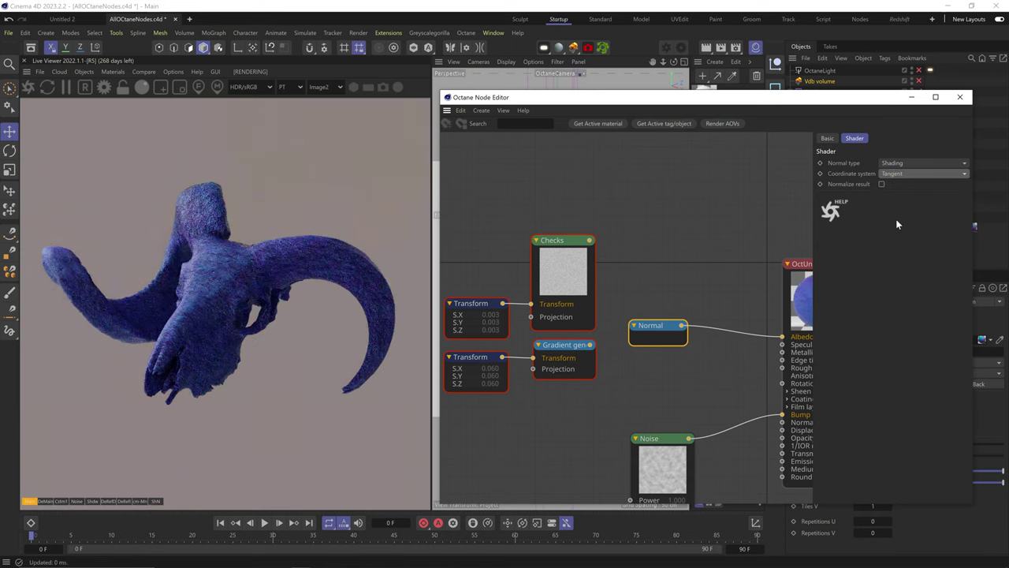
pyautogui.moveTo(433, 268)
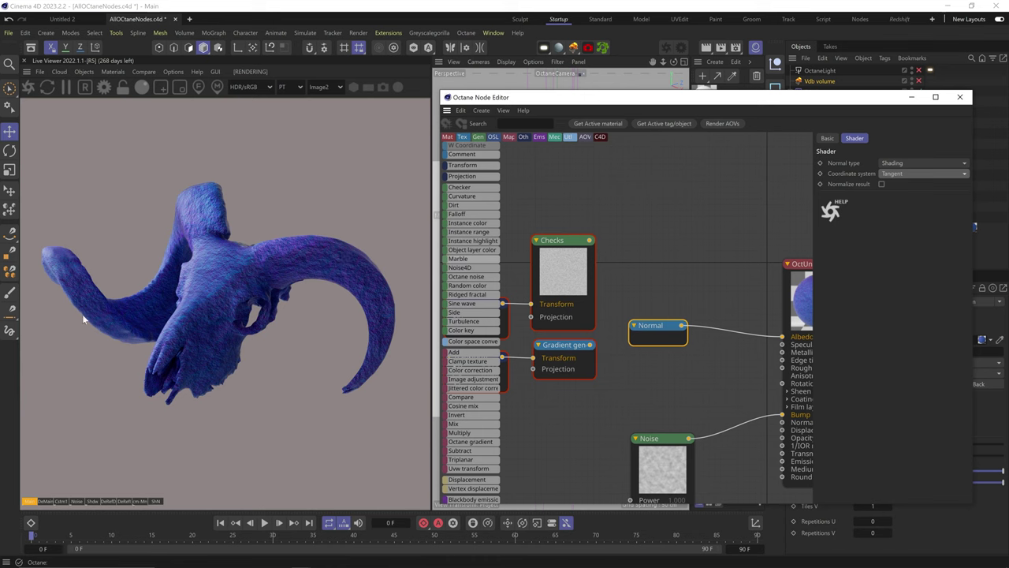
pyautogui.click(936, 172)
pyautogui.click(918, 206)
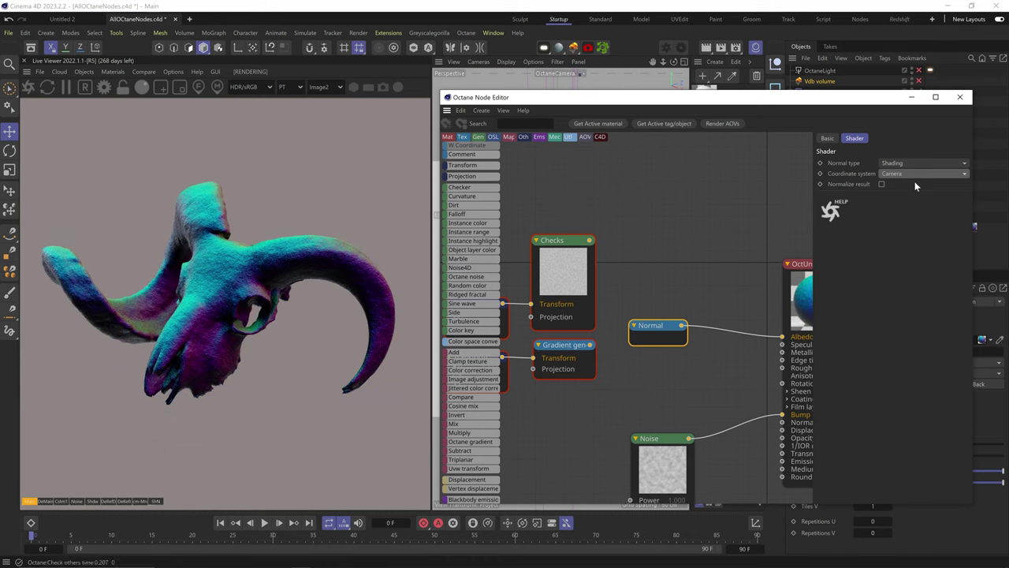
# Step: Enable Normalize result with the Tangent coordinate system on the Normal node, and delete the node
pyautogui.click(881, 184)
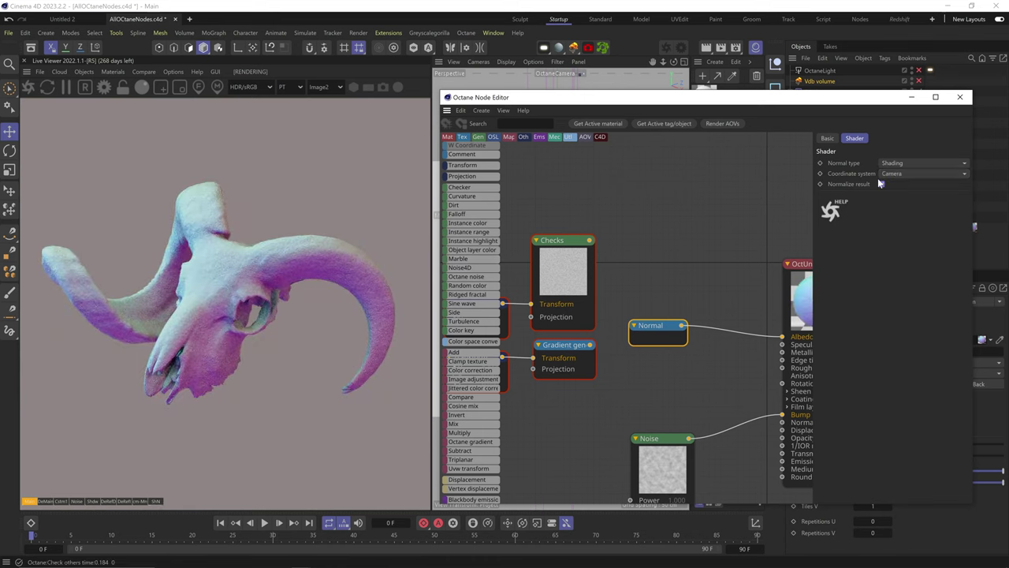
pyautogui.click(907, 173)
pyautogui.click(895, 221)
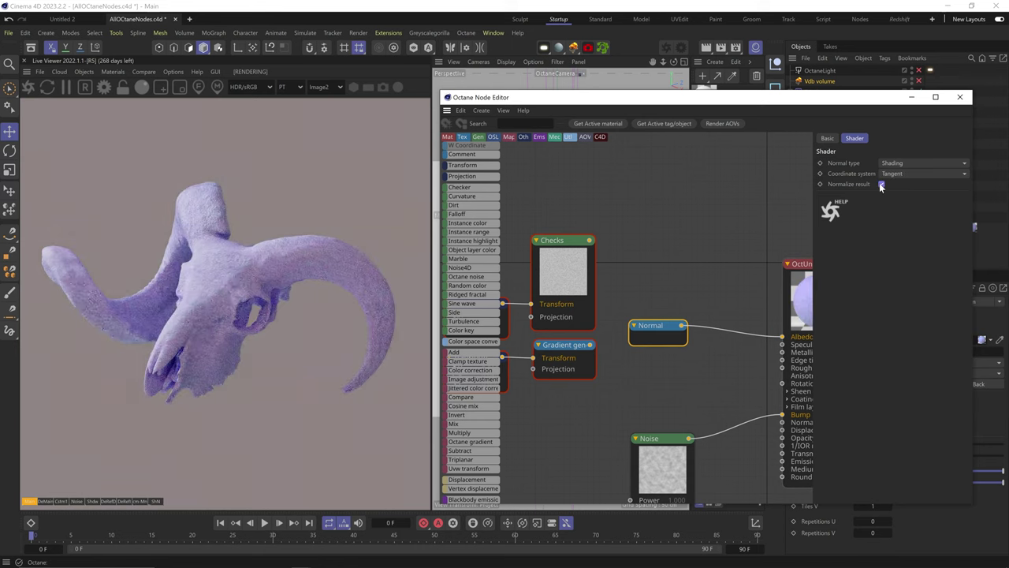
pyautogui.press('Delete')
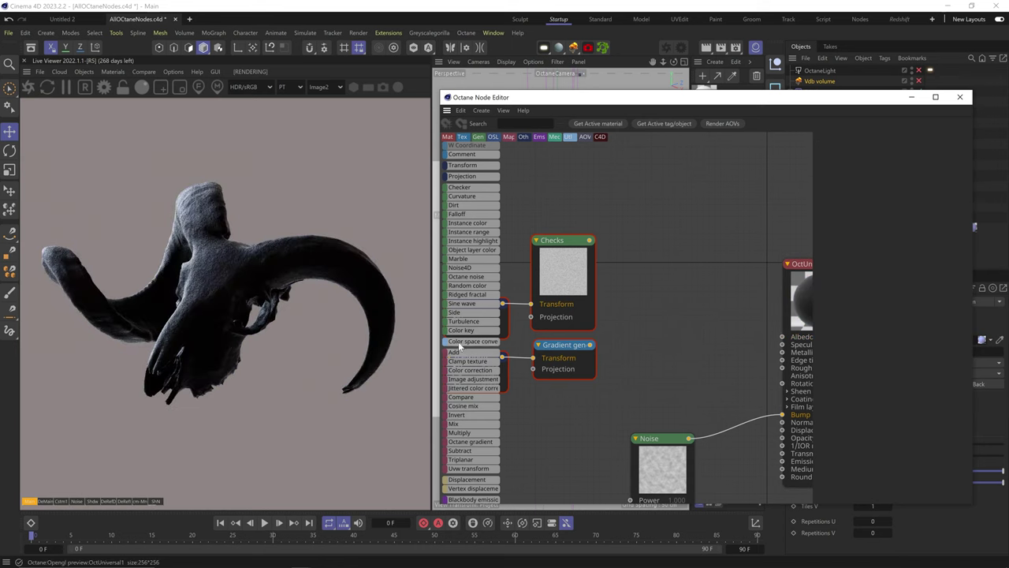
# Step: Add a Position custom texture node and connect it to the material's Albedo
pyautogui.scroll(-5, 458, 371)
pyautogui.click(472, 417)
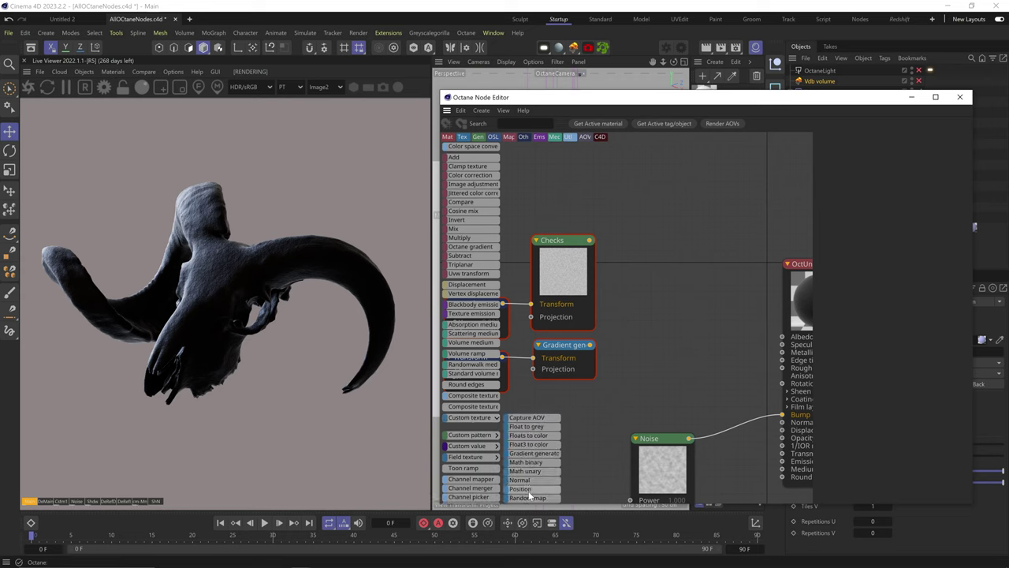
pyautogui.moveTo(521, 489); pyautogui.dragTo(686, 338)
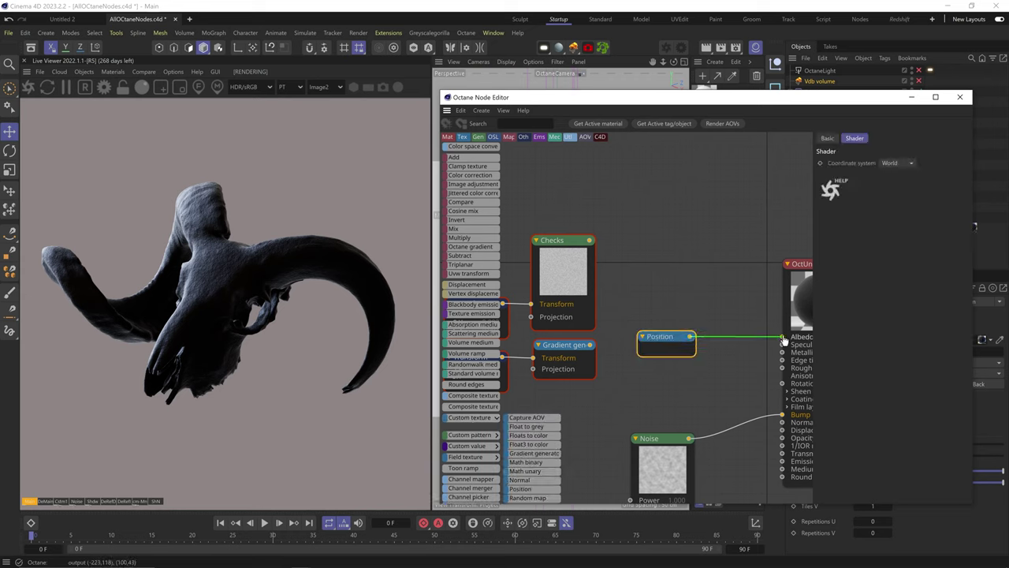
pyautogui.moveTo(783, 339); pyautogui.dragTo(783, 337)
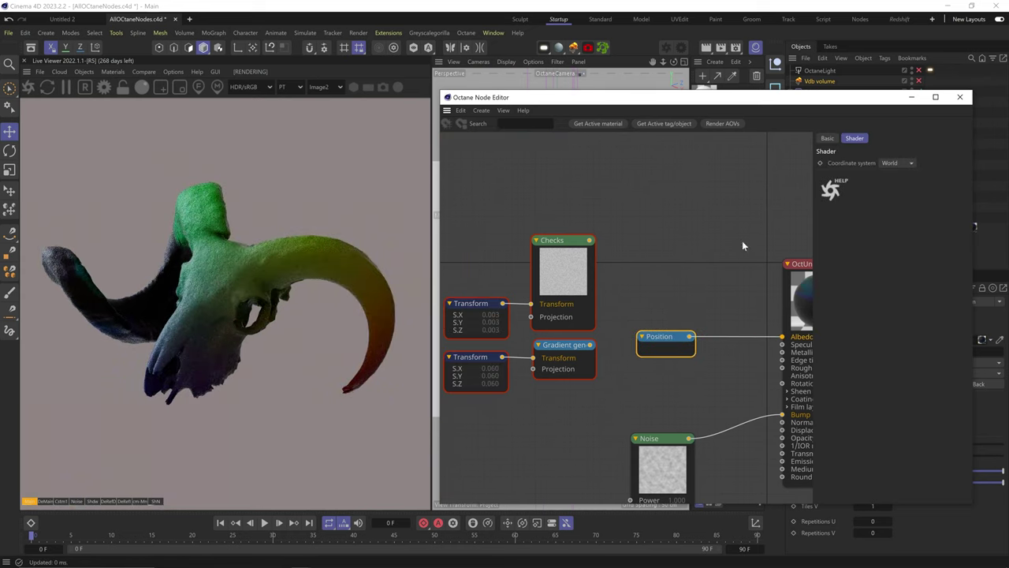
# Step: Try the Camera and Object coordinate systems on the Position node
pyautogui.click(902, 164)
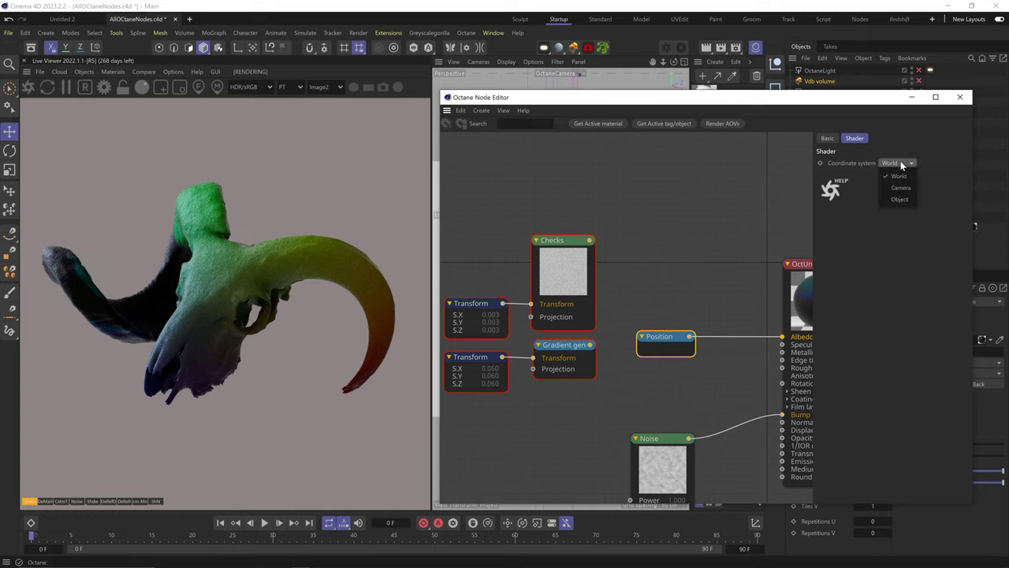
pyautogui.click(898, 196)
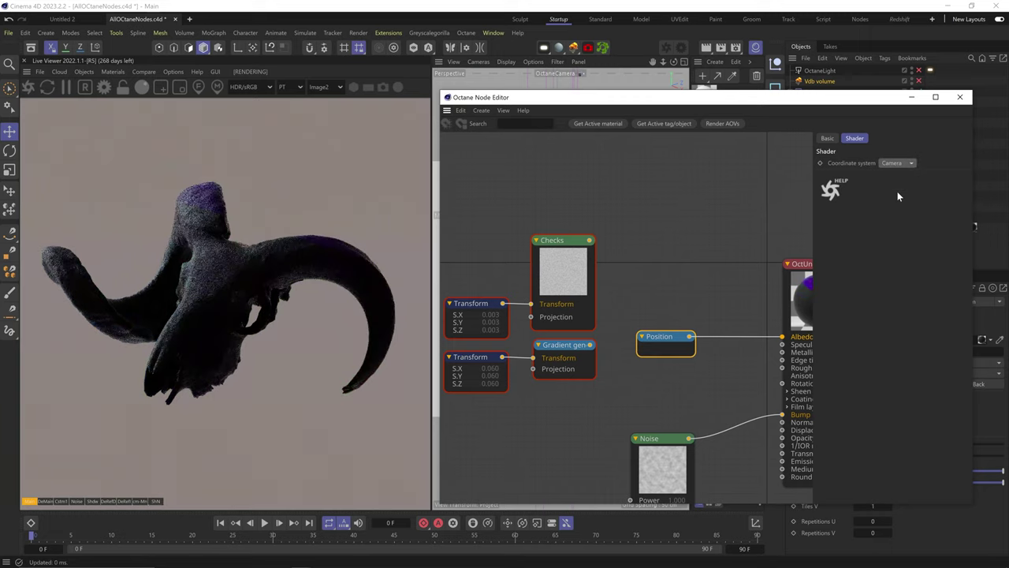
pyautogui.click(901, 161)
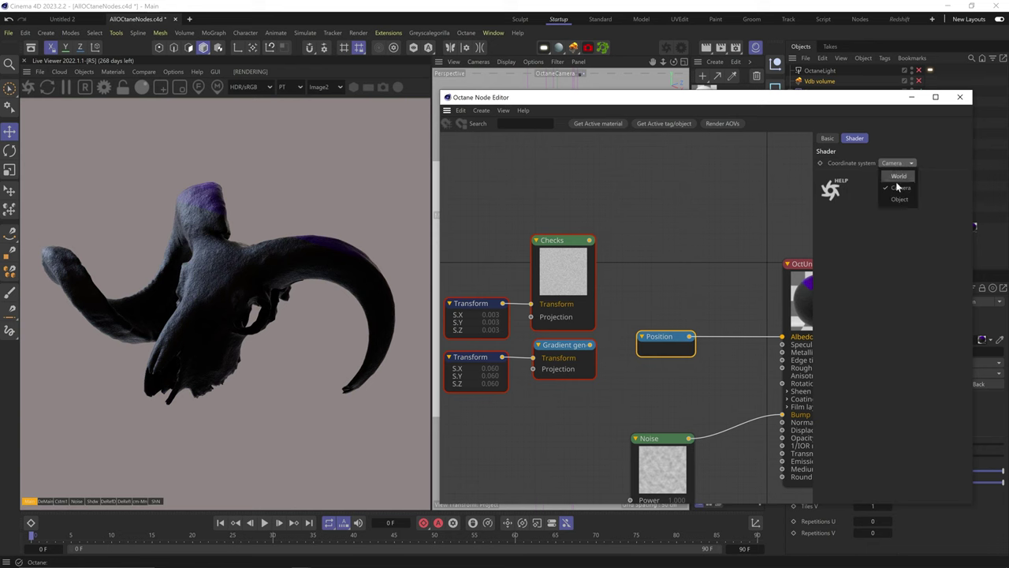
pyautogui.click(896, 201)
# Step: Try moving the skull mesh with the Position node in Object and in World coordinates, and undo both moves
pyautogui.moveTo(736, 97); pyautogui.dragTo(699, 306)
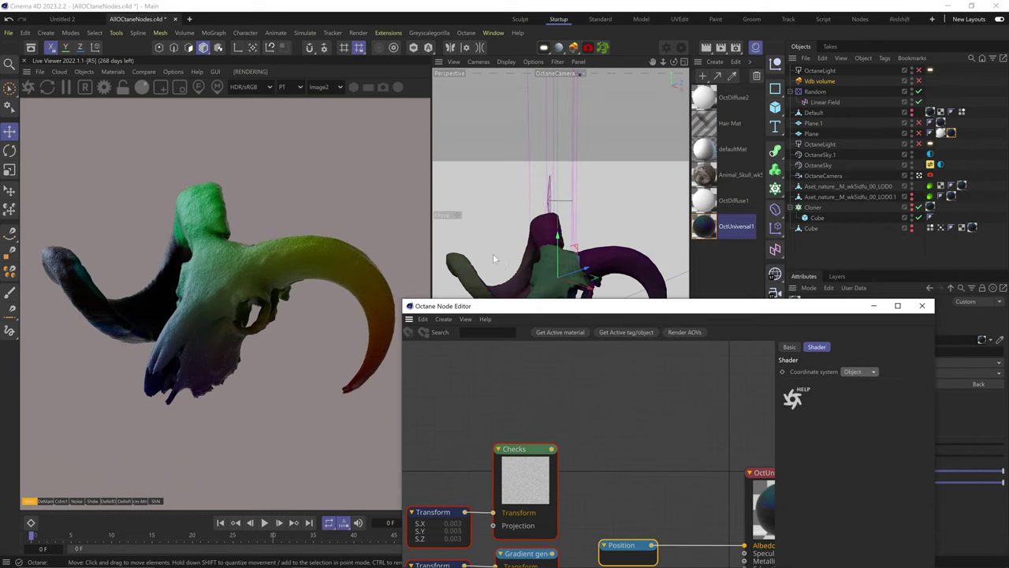
pyautogui.click(819, 187)
pyautogui.moveTo(558, 295); pyautogui.dragTo(545, 194)
pyautogui.click(859, 371)
pyautogui.click(862, 390)
pyautogui.moveTo(566, 227); pyautogui.dragTo(541, 290)
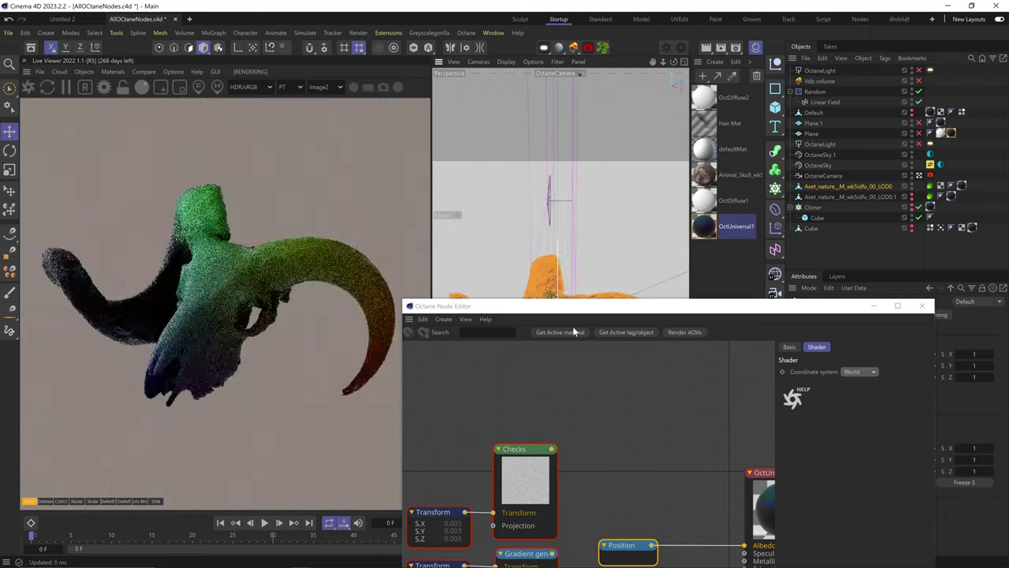
pyautogui.hotkey('ctrl', 'z')
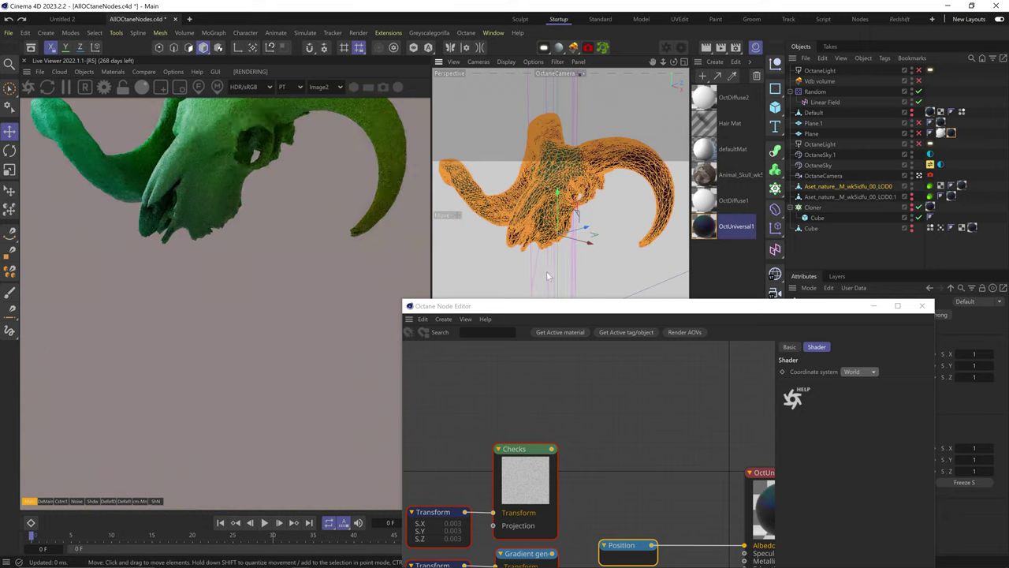
pyautogui.hotkey('ctrl', 'z')
# Step: Replace the Position node with a Random map node connected to the Albedo, with the Noise feeding its Value
pyautogui.moveTo(559, 306); pyautogui.dragTo(565, 88)
pyautogui.press('Delete')
pyautogui.moveTo(443, 282)
pyautogui.moveTo(497, 363); pyautogui.dragTo(636, 337)
pyautogui.moveTo(660, 430); pyautogui.dragTo(752, 327)
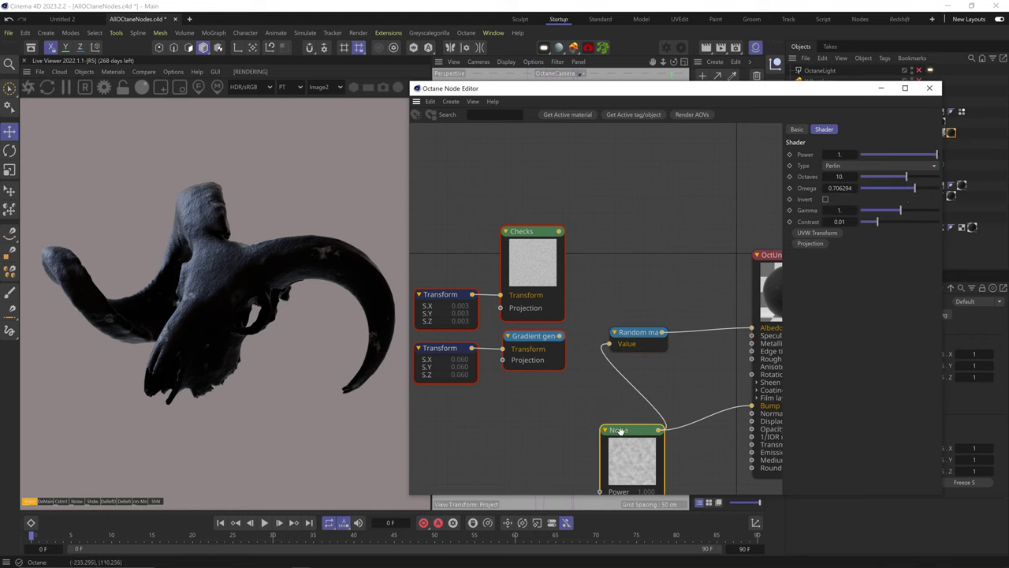
# Step: Set the Random map node's Input scale to 22
pyautogui.click(647, 335)
pyautogui.click(647, 334)
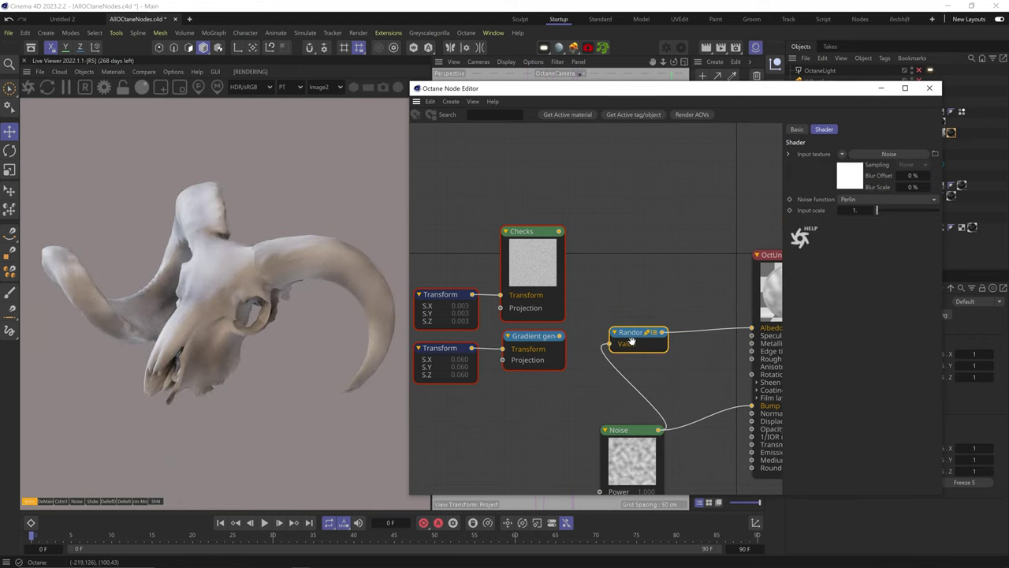
pyautogui.moveTo(861, 211)
pyautogui.mouseDown()
pyautogui.moveTo(936, 211)
pyautogui.moveTo(864, 215)
pyautogui.mouseUp()
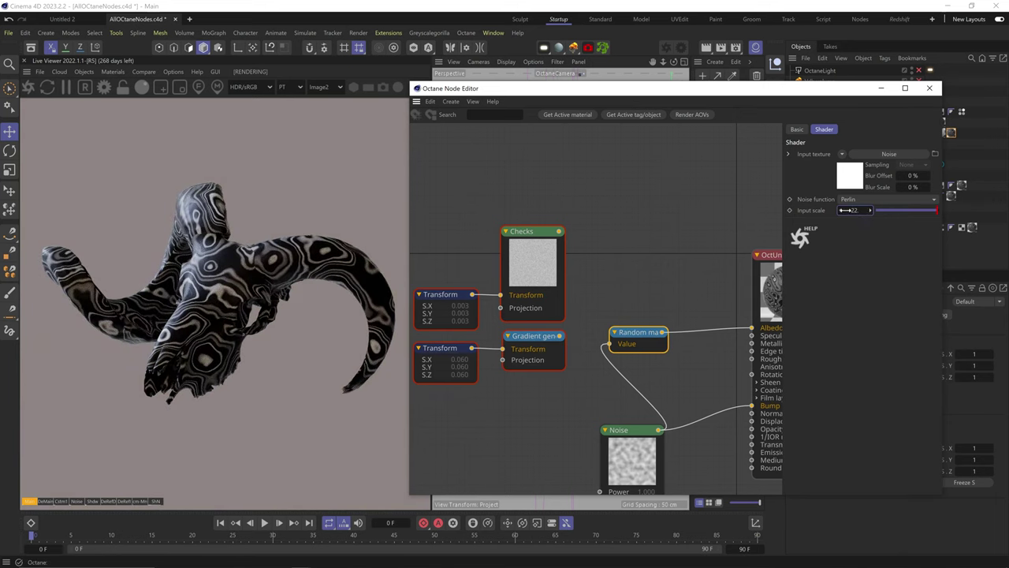
# Step: Try the Unsigned perlin and Cell noise functions on the Random map, and set it to Hash with Input scale 4
pyautogui.click(858, 199)
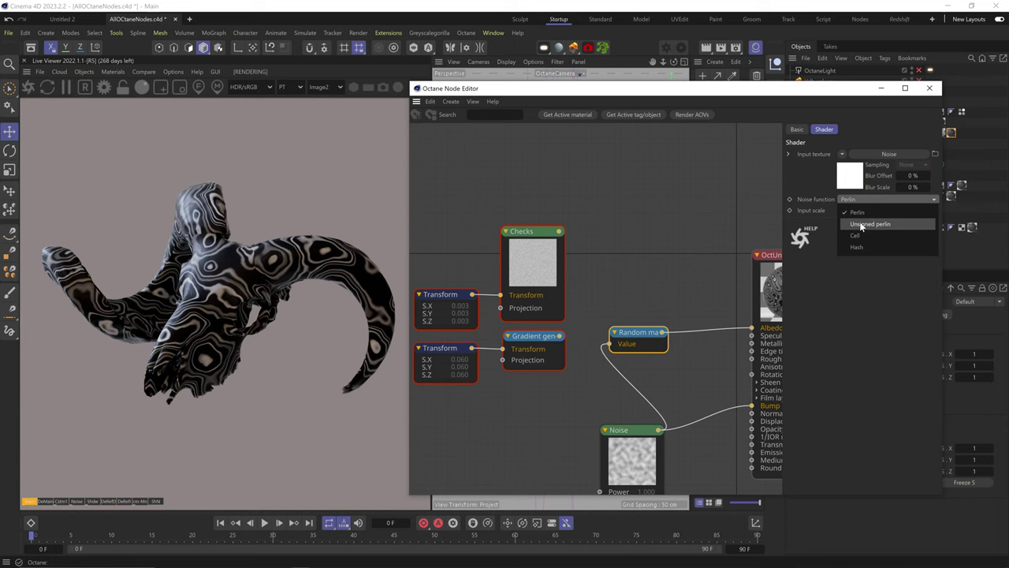
pyautogui.click(861, 224)
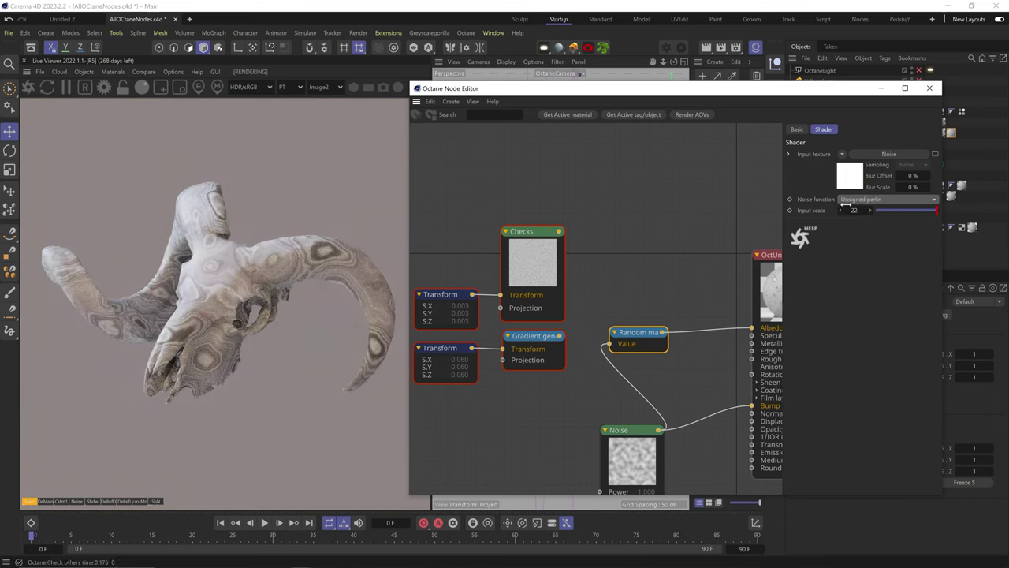
pyautogui.click(847, 199)
pyautogui.click(858, 235)
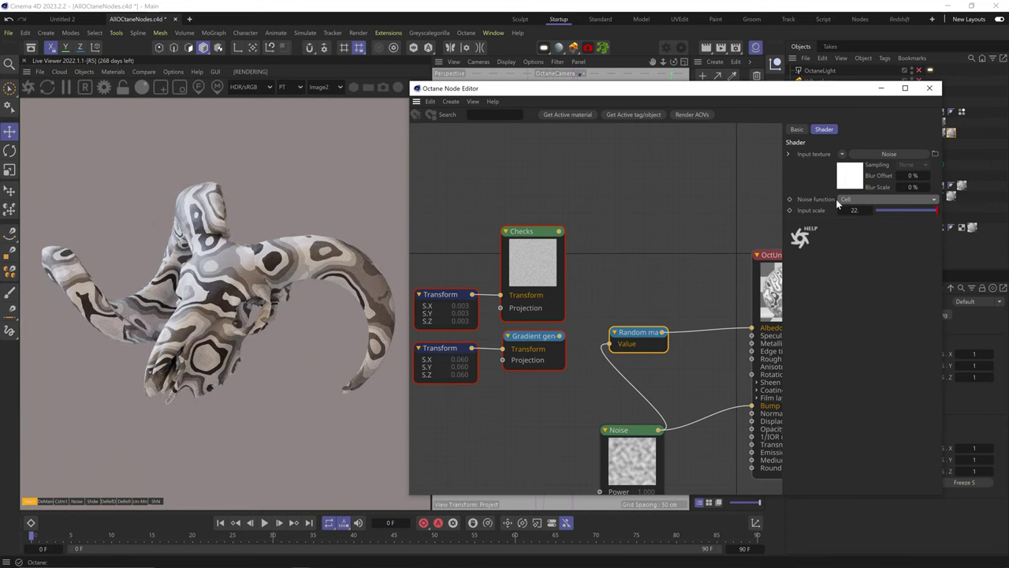
pyautogui.click(846, 199)
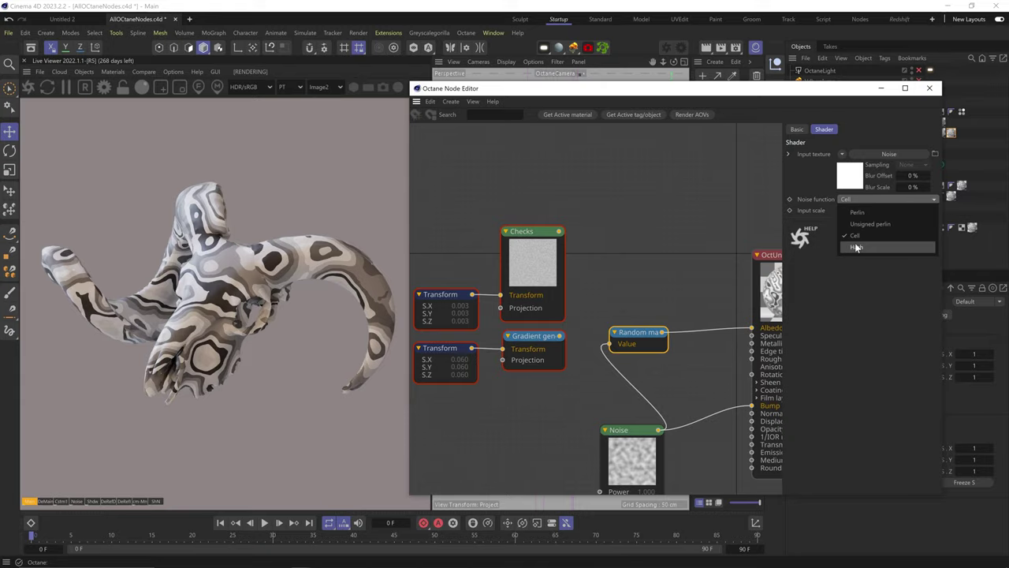
pyautogui.click(856, 246)
pyautogui.moveTo(915, 210); pyautogui.dragTo(883, 210)
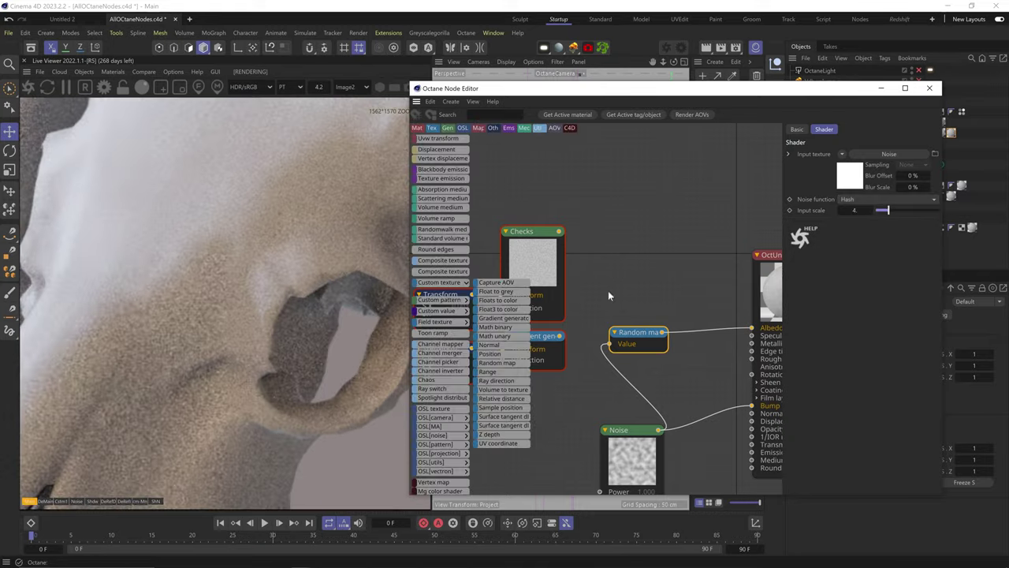
# Step: Set the Noise node to 6 octaves and omega about 0.238 with a raised gamma, and lower the Random map's Input scale
pyautogui.click(630, 430)
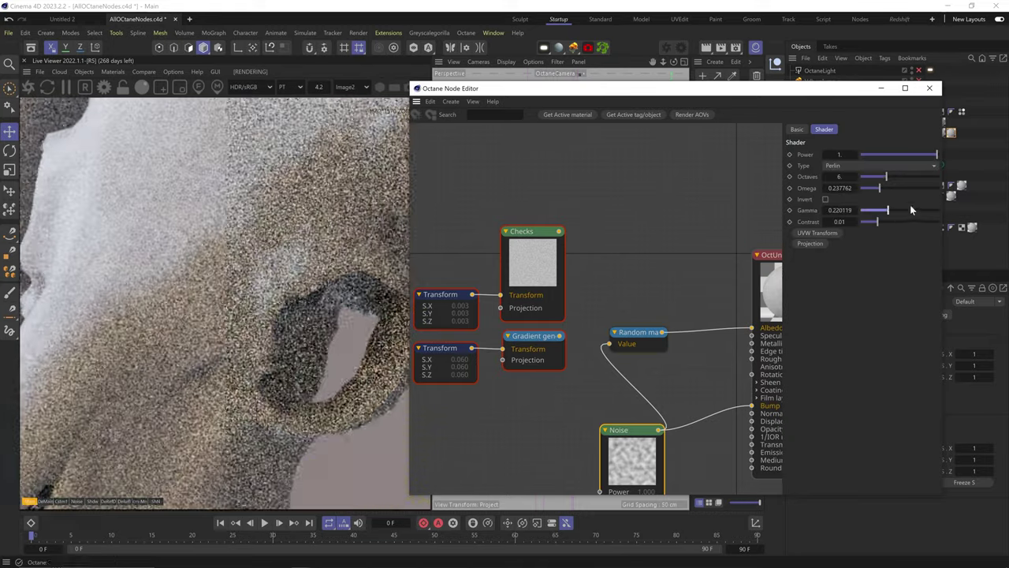
pyautogui.moveTo(888, 210); pyautogui.dragTo(922, 209)
pyautogui.moveTo(104, 281); pyautogui.dragTo(245, 140, button='middle')
pyautogui.click(639, 332)
pyautogui.moveTo(887, 210); pyautogui.dragTo(880, 210)
# Step: Replace the Random map with a Range node connected to the Albedo, using the Noise as its Value
pyautogui.scroll(-5, 313, 300)
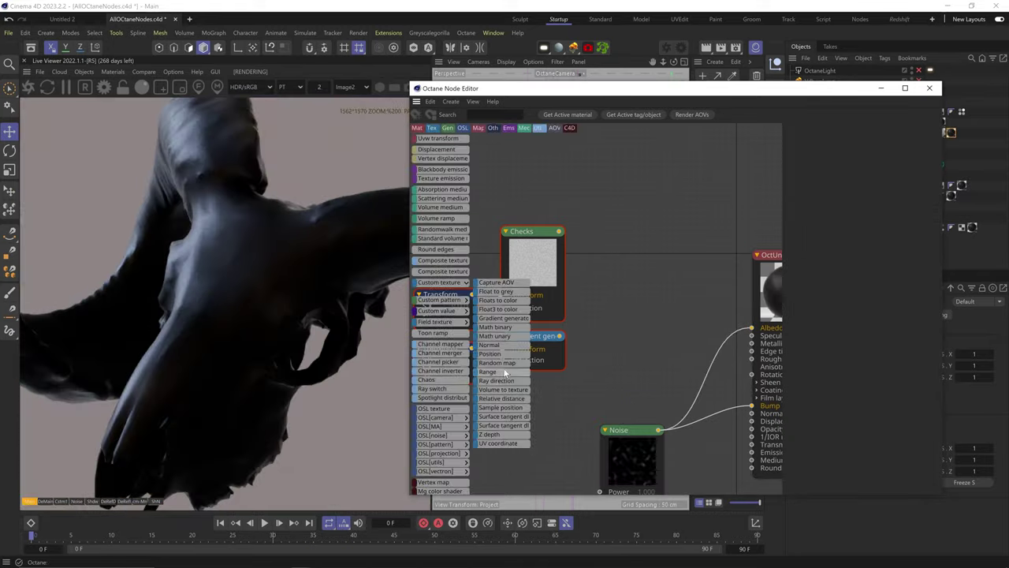
pyautogui.moveTo(488, 371); pyautogui.dragTo(752, 327)
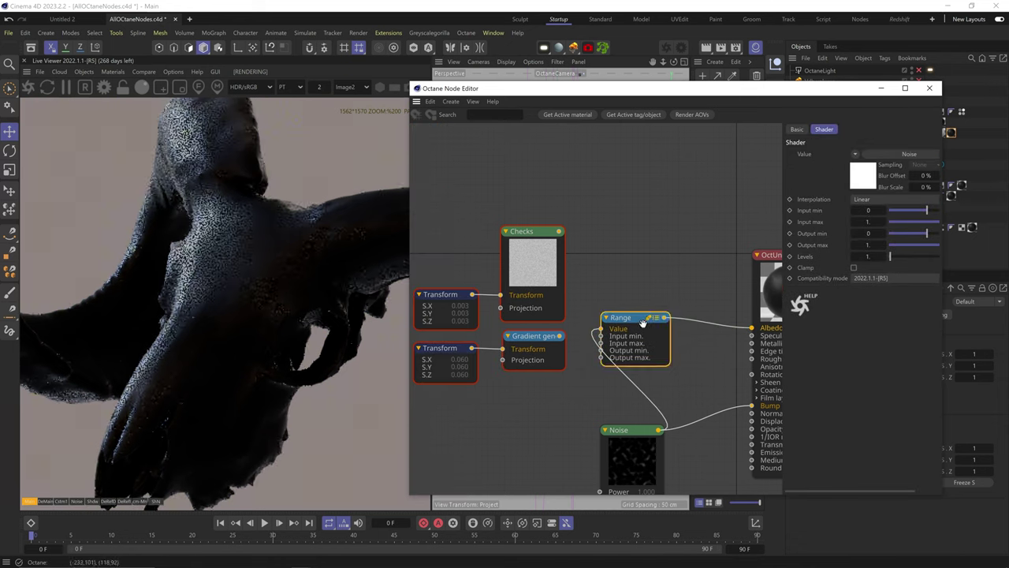
pyautogui.click(637, 438)
pyautogui.click(635, 339)
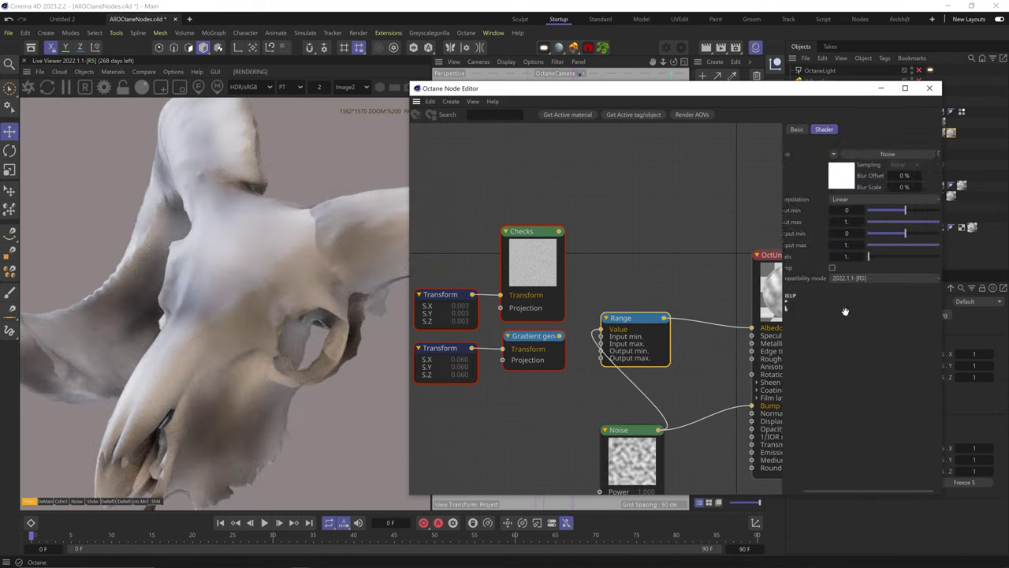
# Step: Set the Range node's interpolation to Steps with 6 levels
pyautogui.click(807, 198)
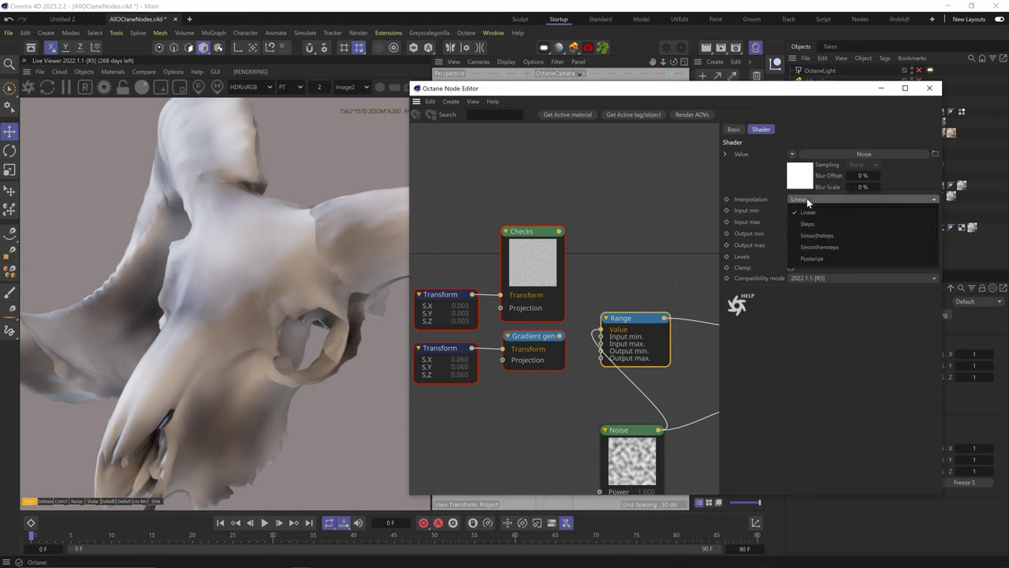
pyautogui.click(807, 226)
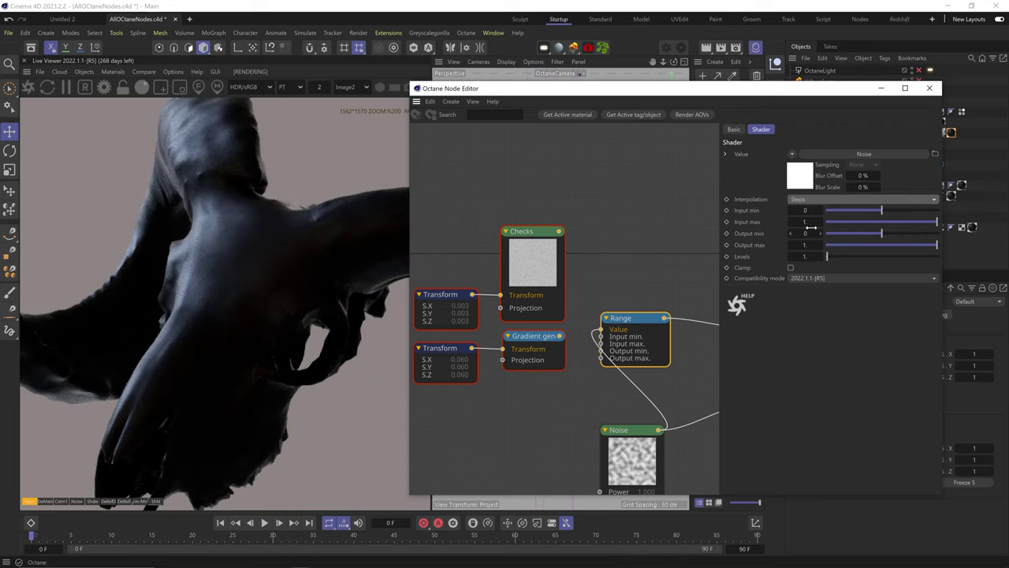
pyautogui.click(822, 257)
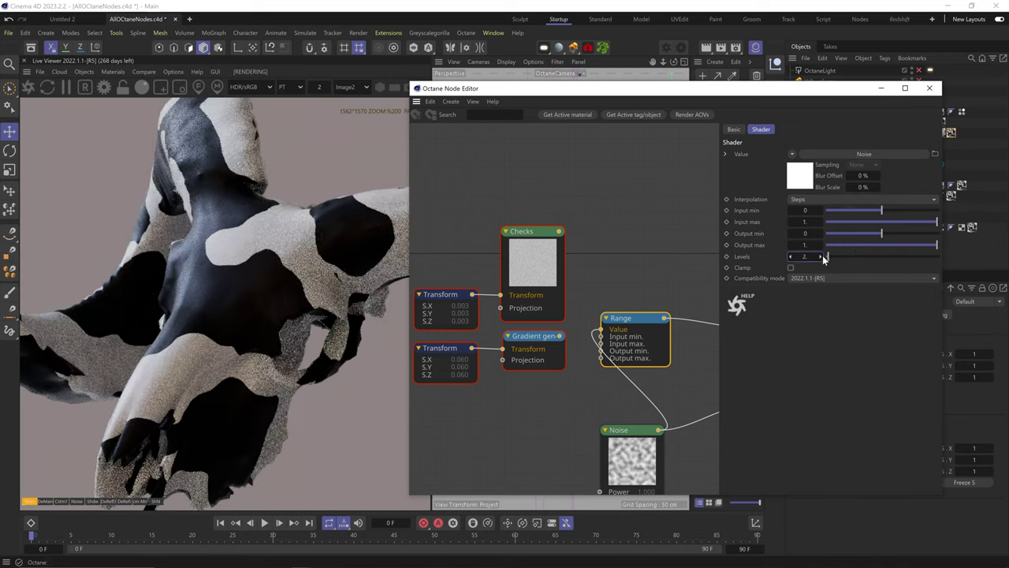
pyautogui.click(821, 256)
pyautogui.click(822, 256)
pyautogui.click(821, 256)
pyautogui.click(822, 257)
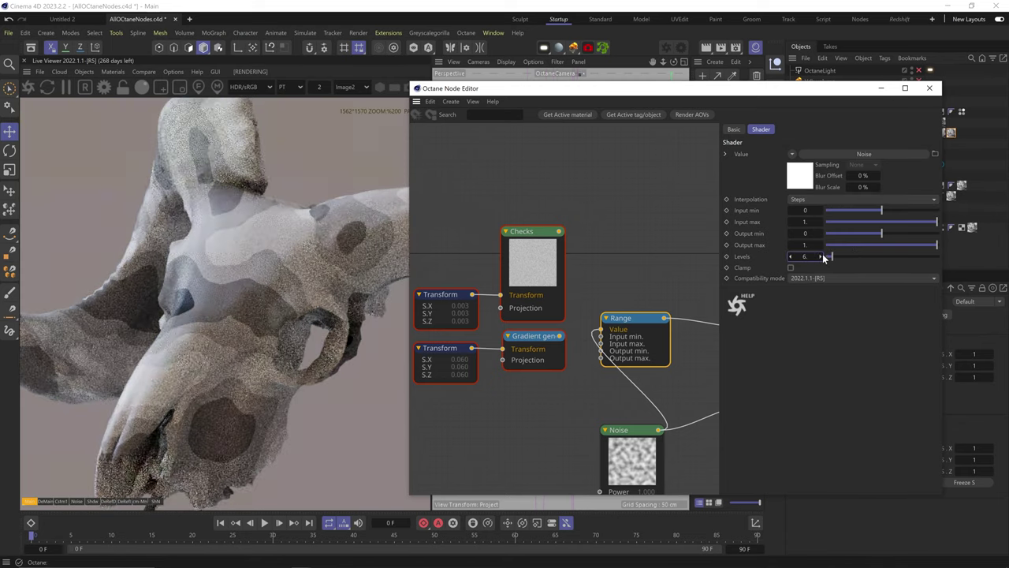
# Step: Try Smoothsteps and Smoothersteps interpolation on the Range node, and set it to Posterize with 13 levels
pyautogui.click(805, 198)
pyautogui.click(814, 234)
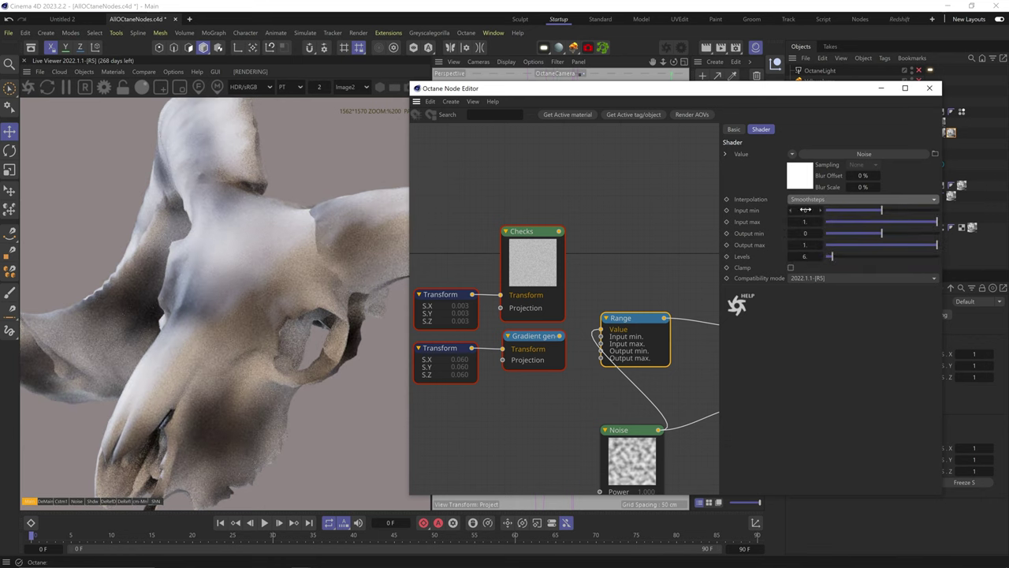
pyautogui.click(805, 202)
pyautogui.click(821, 247)
pyautogui.click(799, 202)
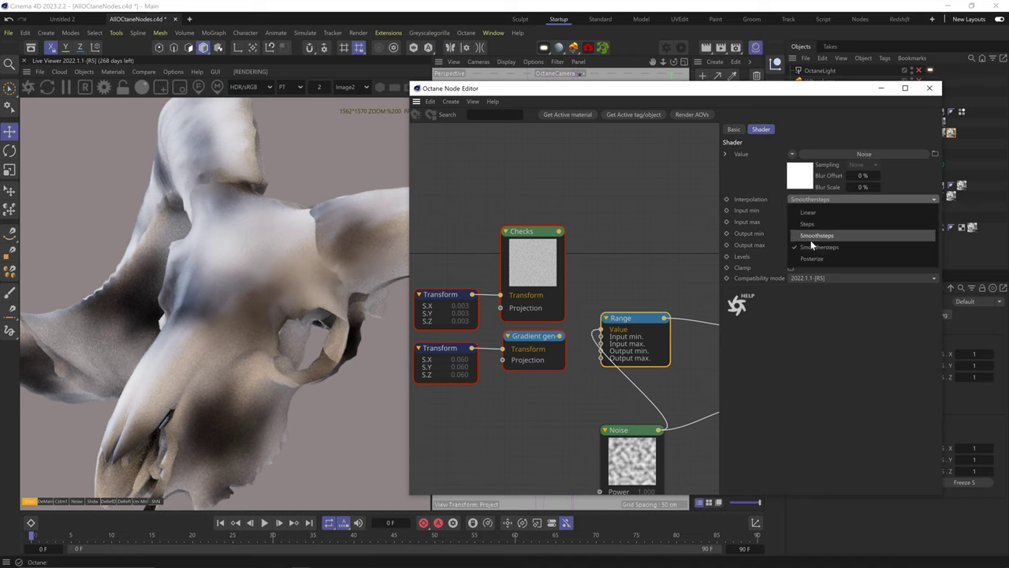
pyautogui.click(814, 259)
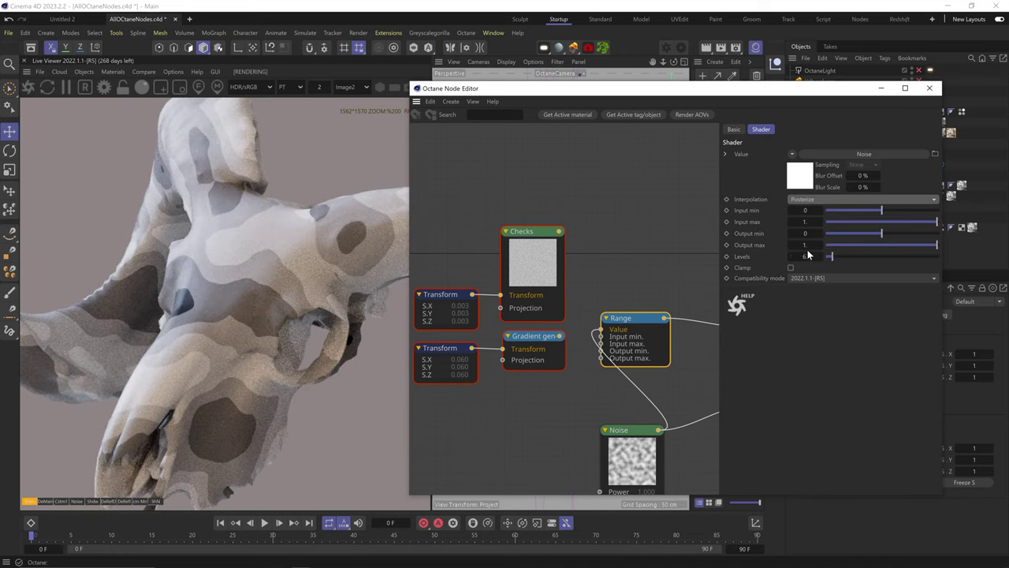
pyautogui.moveTo(832, 257); pyautogui.dragTo(840, 258)
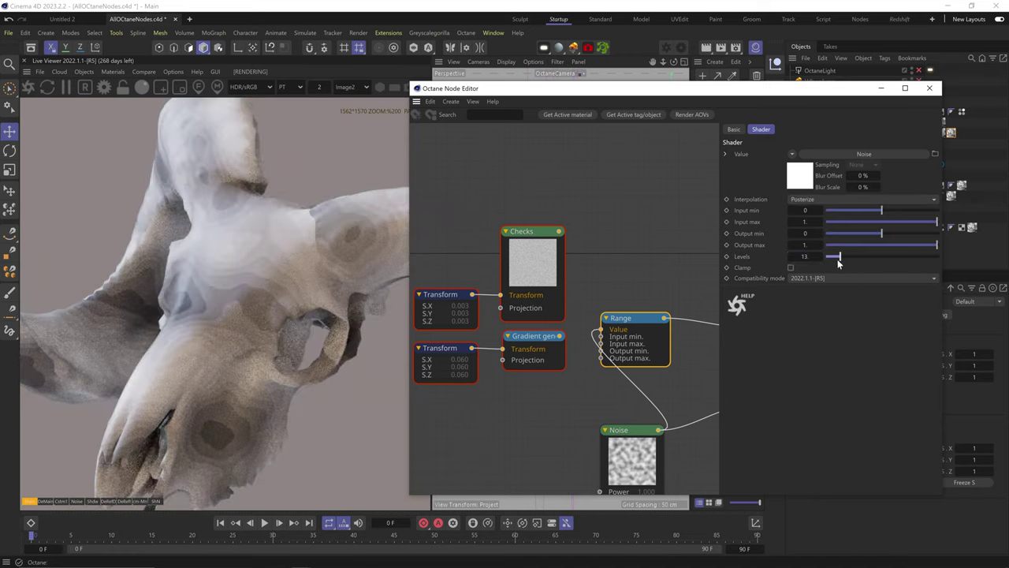
# Step: Compare Steps interpolation against Posterize on the Range node, and enable Clamp
pyautogui.click(815, 200)
pyautogui.click(811, 225)
pyautogui.click(799, 200)
pyautogui.click(796, 260)
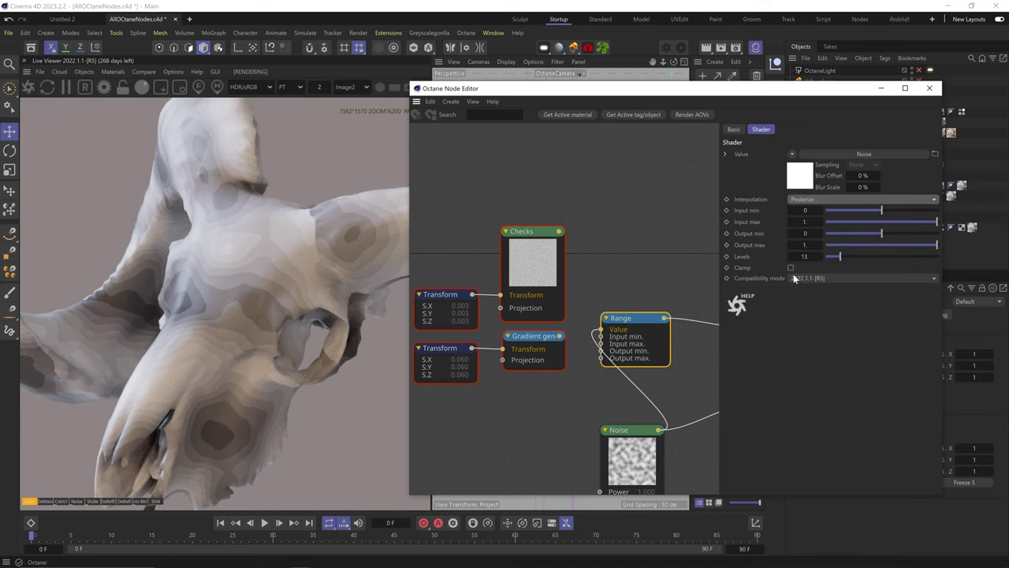
pyautogui.click(791, 269)
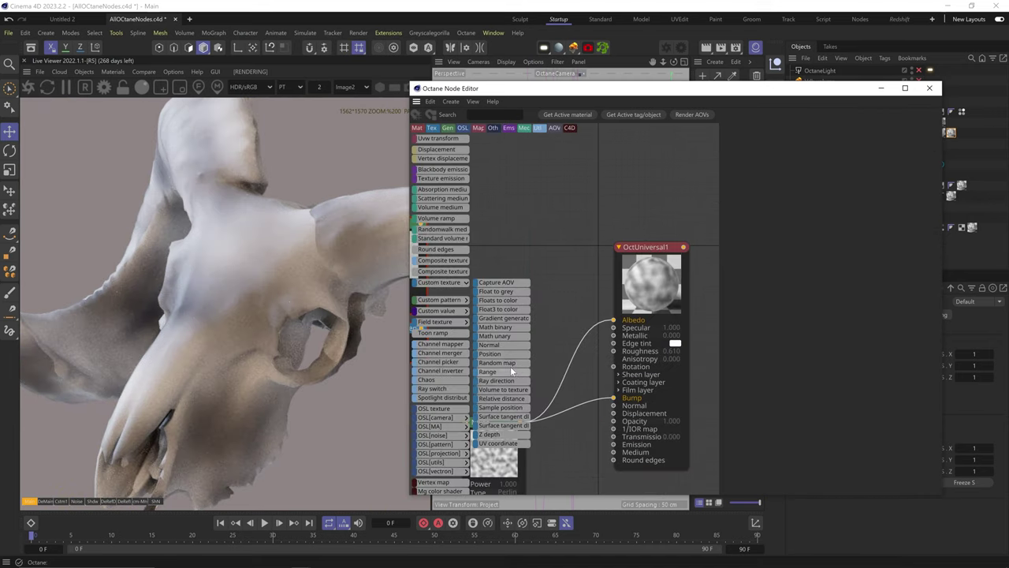
# Step: Add a Ray direction node in place of the Range node and connect it to the material's Albedo
pyautogui.moveTo(505, 381); pyautogui.dragTo(528, 226)
pyautogui.moveTo(548, 262); pyautogui.dragTo(588, 287, button='middle')
pyautogui.moveTo(583, 270); pyautogui.dragTo(563, 315)
pyautogui.moveTo(652, 345)
pyautogui.mouseDown()
pyautogui.moveTo(625, 325)
pyautogui.moveTo(654, 346)
pyautogui.mouseUp()
pyautogui.moveTo(590, 312); pyautogui.dragTo(551, 332)
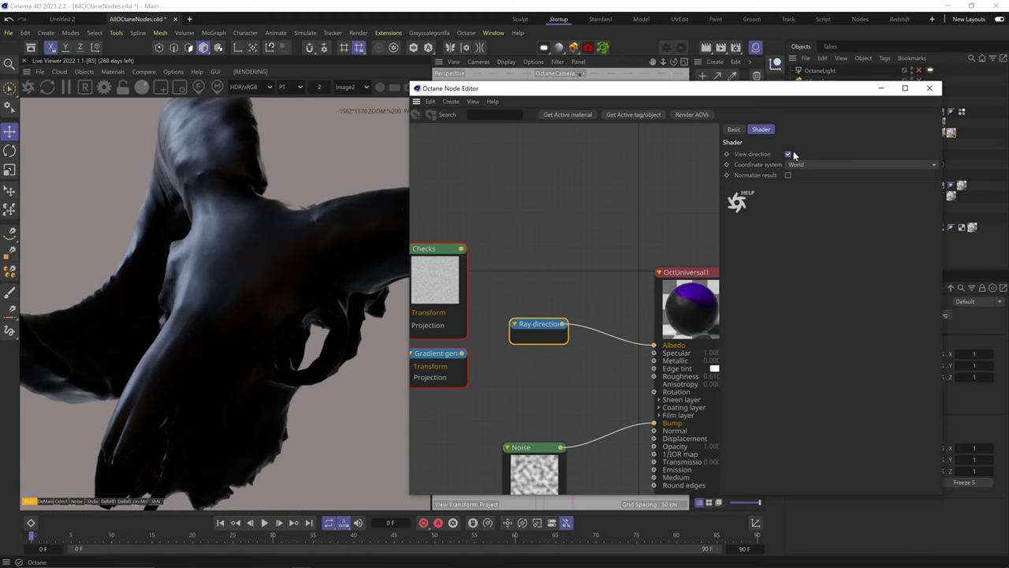
# Step: Turn off View direction on the Ray direction node and frame the whole skull in the render preview
pyautogui.click(791, 153)
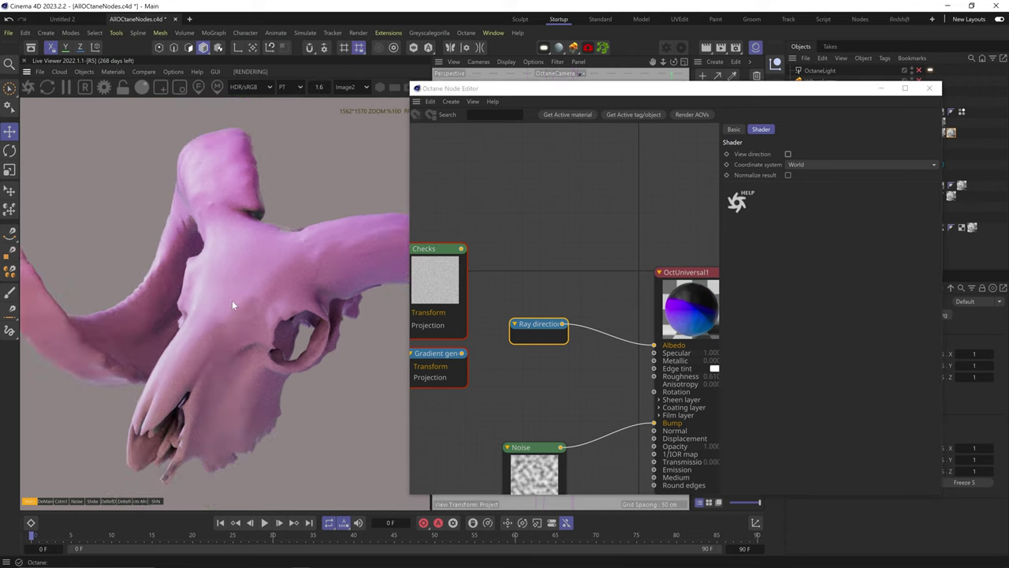
pyautogui.scroll(-8, 231, 306)
pyautogui.moveTo(268, 299); pyautogui.dragTo(236, 308)
pyautogui.scroll(3, 238, 312)
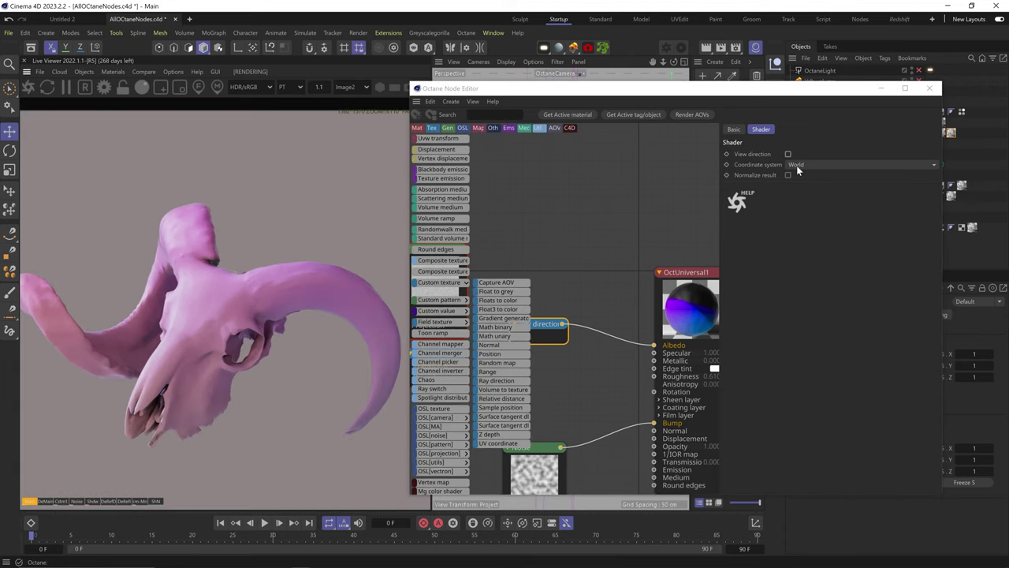
# Step: Try the Object and Tangent coordinate systems on the Ray direction node, and toggle its Normalize result and View direction options
pyautogui.click(797, 165)
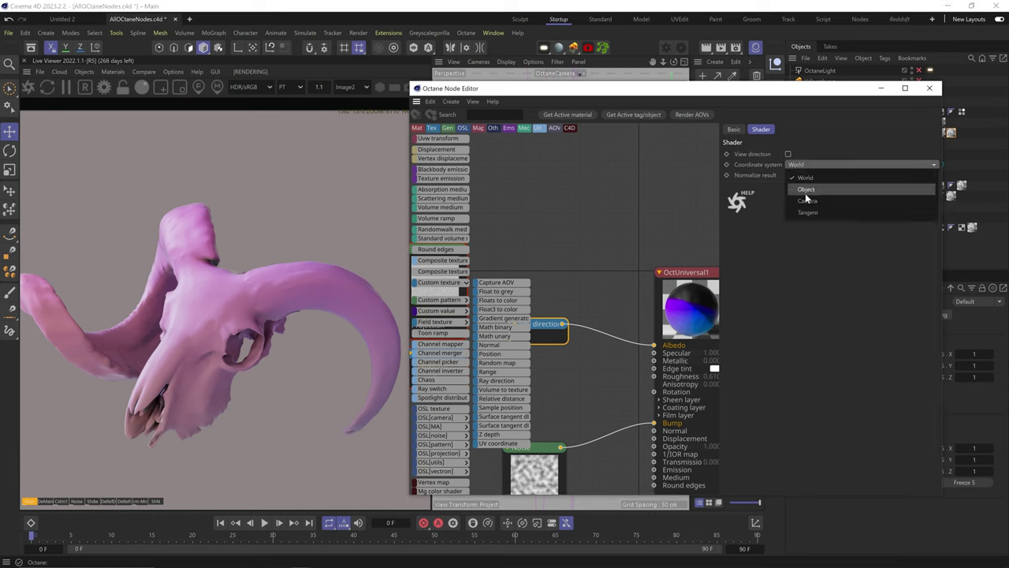
pyautogui.click(805, 190)
pyautogui.click(794, 166)
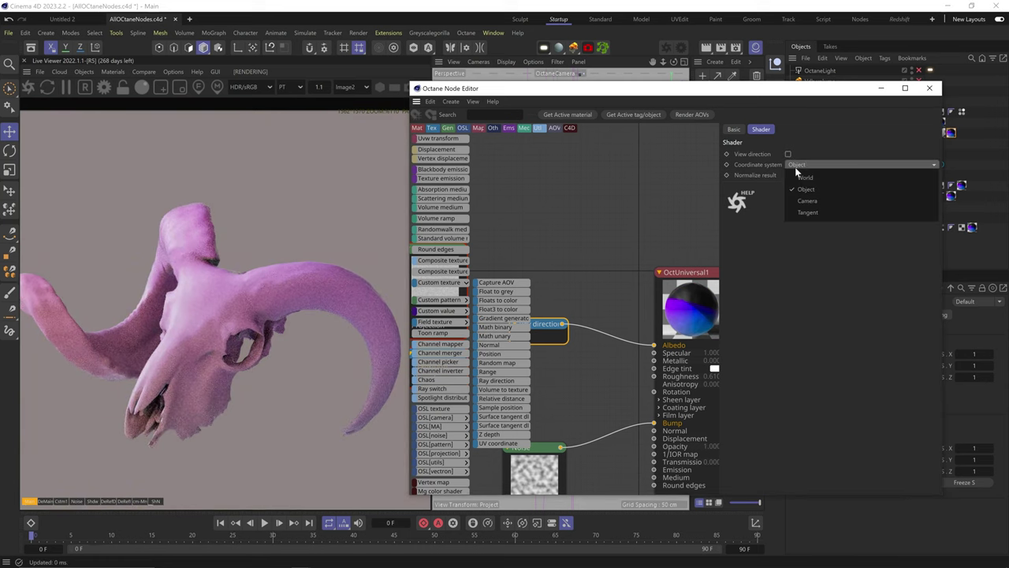
pyautogui.click(806, 212)
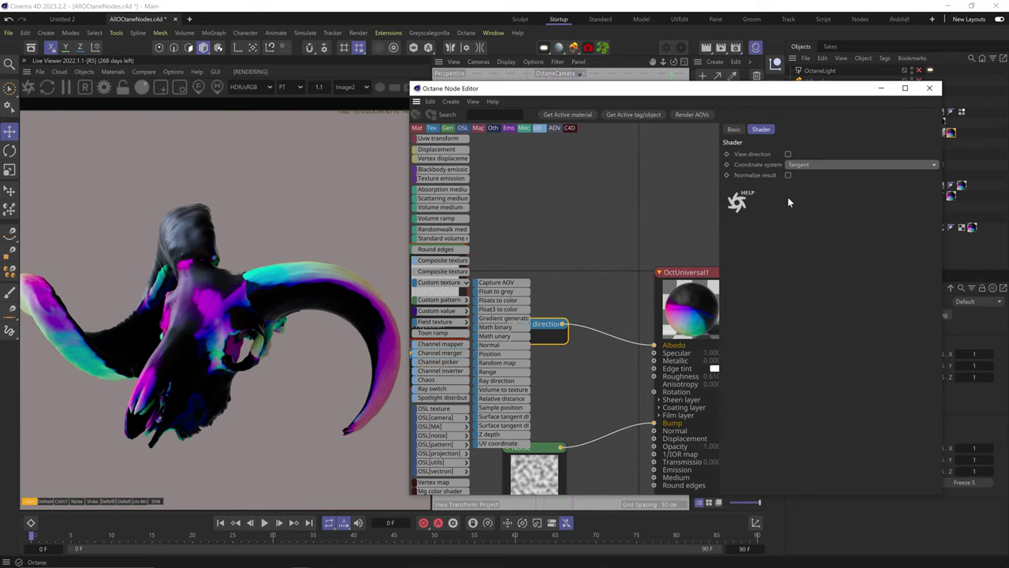
pyautogui.click(788, 175)
pyautogui.click(788, 155)
pyautogui.click(788, 155)
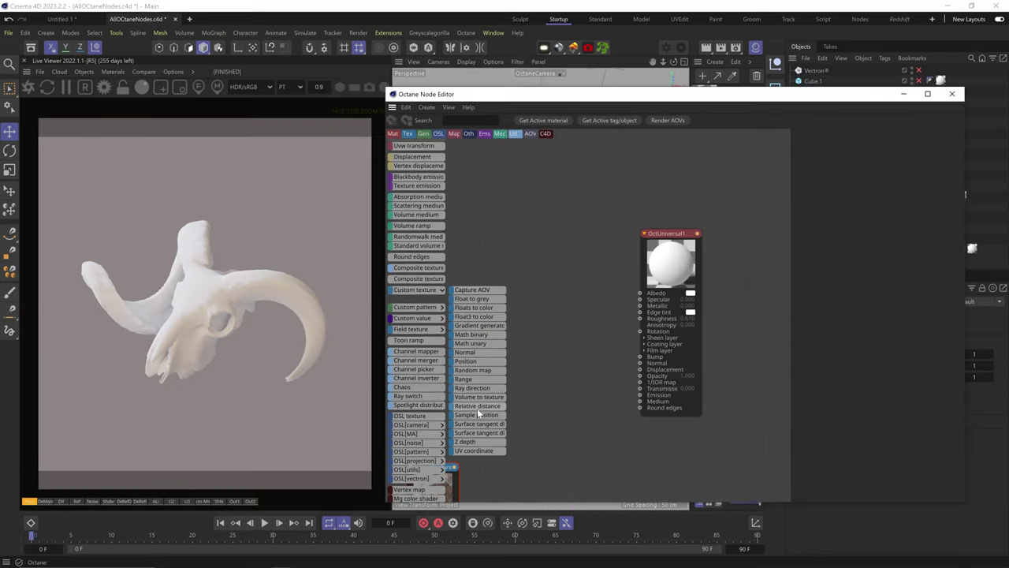
# Step: Add a Relative distance node and connect it to the OctUniversal1 material's Albedo
pyautogui.click(477, 405)
pyautogui.click(546, 299)
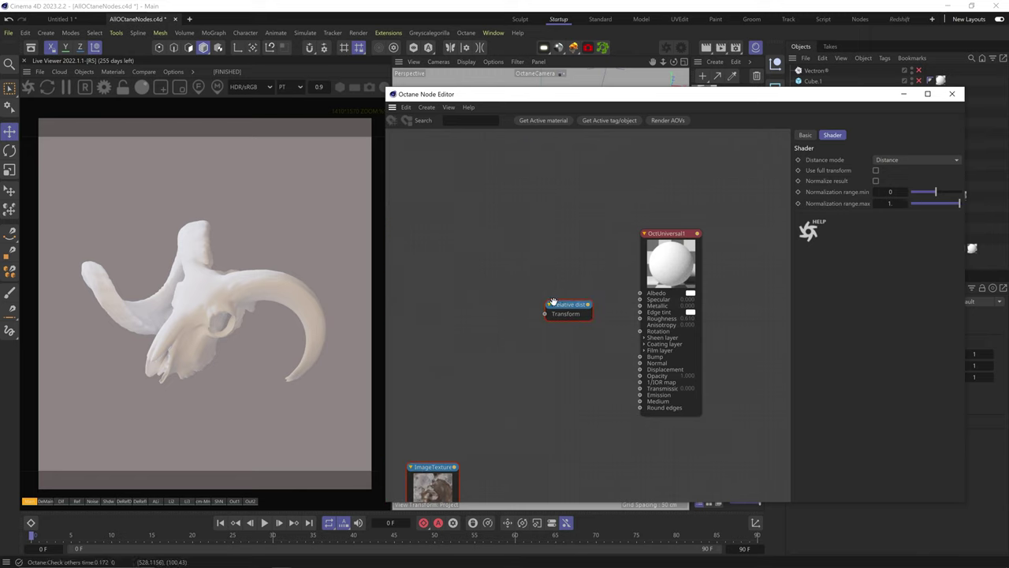
pyautogui.moveTo(553, 303); pyautogui.dragTo(538, 290)
pyautogui.moveTo(643, 299); pyautogui.dragTo(641, 293)
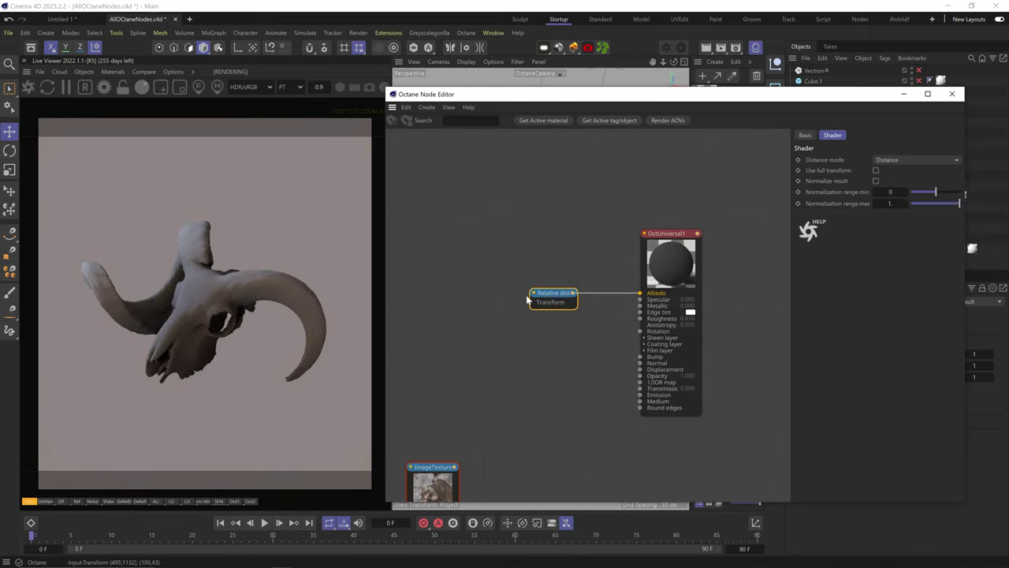
# Step: Connect a Transform node to the Relative distance node's Transform input and try an X translation of about -0.185
pyautogui.moveTo(416, 211)
pyautogui.moveTo(416, 211); pyautogui.dragTo(481, 296)
pyautogui.moveTo(506, 298); pyautogui.dragTo(530, 303)
pyautogui.moveTo(911, 306)
pyautogui.mouseDown()
pyautogui.moveTo(941, 302)
pyautogui.moveTo(871, 304)
pyautogui.moveTo(904, 303)
pyautogui.mouseUp()
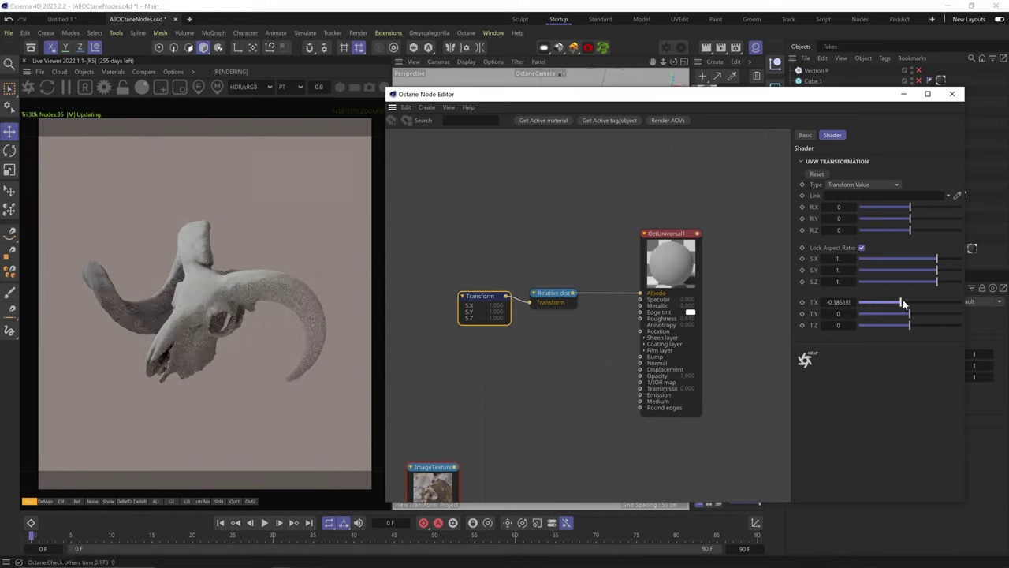
# Step: Test the Relative distance shading by moving the skull in the viewport, and undo the move
pyautogui.click(552, 292)
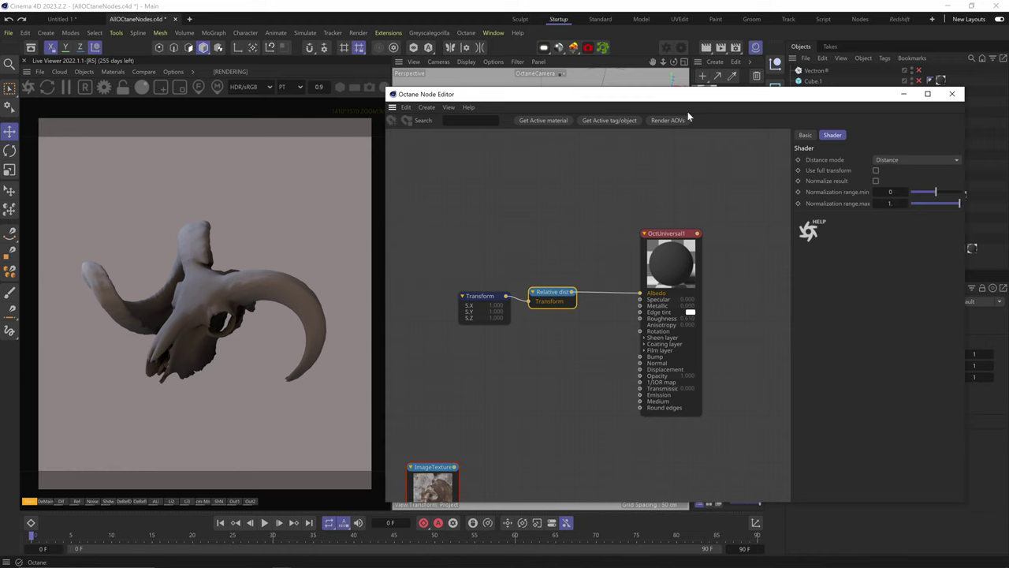
pyautogui.moveTo(688, 94); pyautogui.dragTo(674, 389)
pyautogui.moveTo(560, 361); pyautogui.dragTo(573, 309)
pyautogui.hotkey('ctrl', 'z')
pyautogui.moveTo(619, 391); pyautogui.dragTo(592, 380)
# Step: Try the X-axis offset and Y-axis offset distance modes, moving the skull vertically and undoing that move
pyautogui.click(871, 329)
pyautogui.click(886, 355)
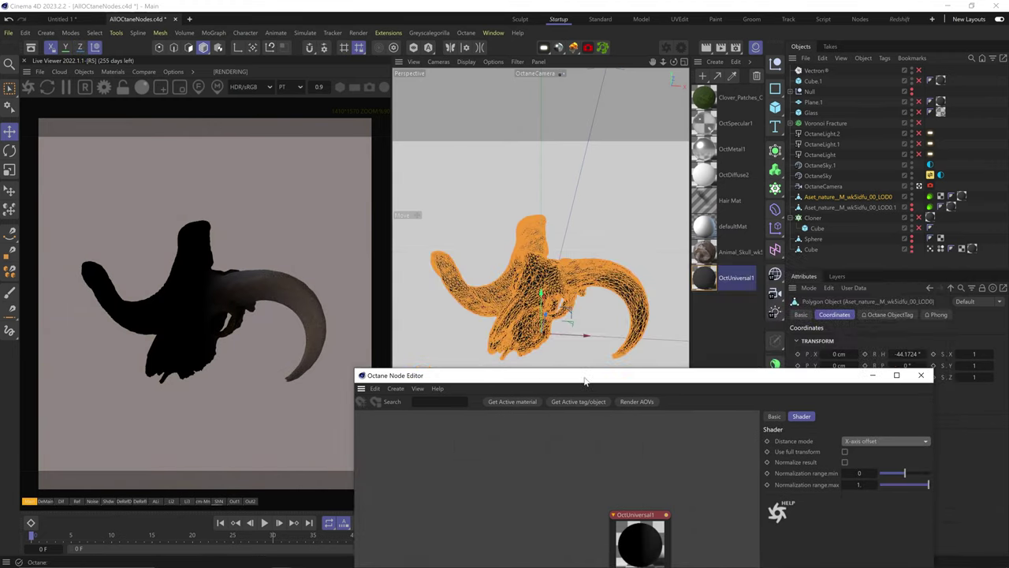
pyautogui.click(859, 441)
pyautogui.click(866, 483)
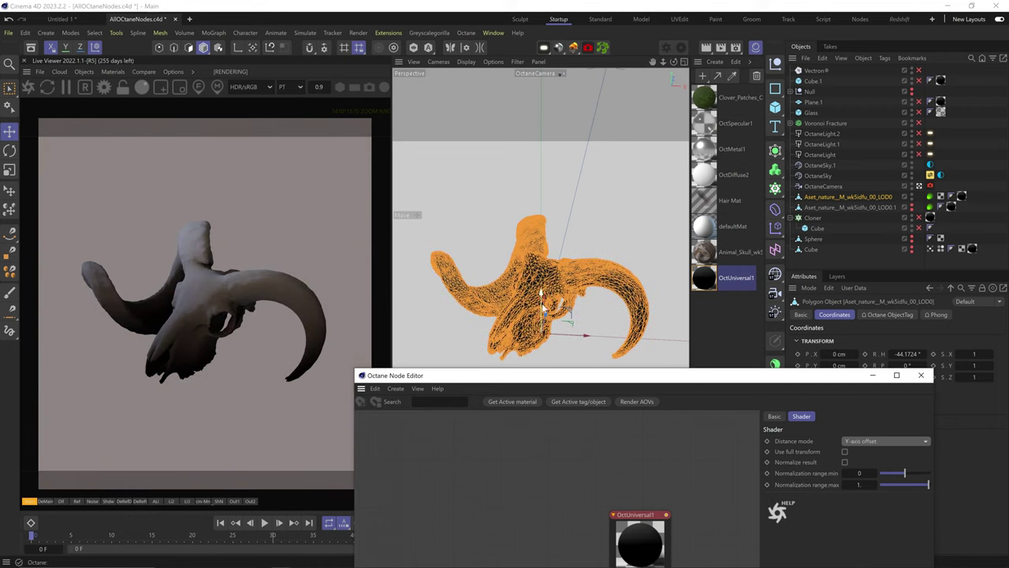
pyautogui.moveTo(541, 294); pyautogui.dragTo(541, 184)
pyautogui.hotkey('ctrl', 'z')
# Step: Try the Z-axis offset distance mode with a small move of the skull, and return the mode to Distance
pyautogui.click(889, 443)
pyautogui.click(880, 492)
pyautogui.moveTo(555, 312)
pyautogui.mouseDown()
pyautogui.moveTo(552, 250)
pyautogui.moveTo(500, 424)
pyautogui.moveTo(544, 319)
pyautogui.mouseUp()
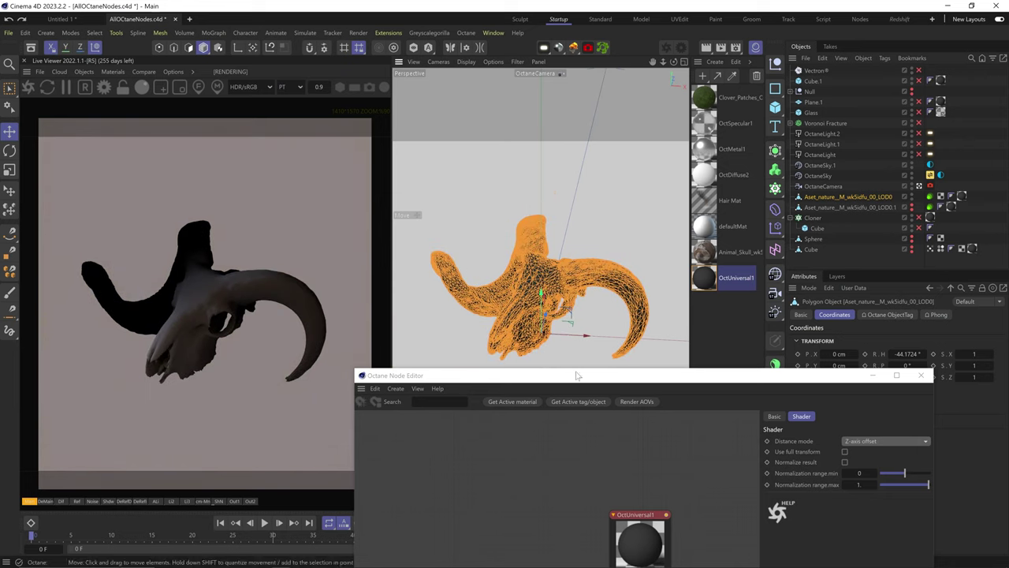
pyautogui.click(883, 441)
pyautogui.click(860, 452)
# Step: Enable Use full transform on the Relative distance node and rotate its Transform node about 142 in Y and 73 in Z
pyautogui.moveTo(776, 381); pyautogui.dragTo(777, 304)
pyautogui.click(866, 197)
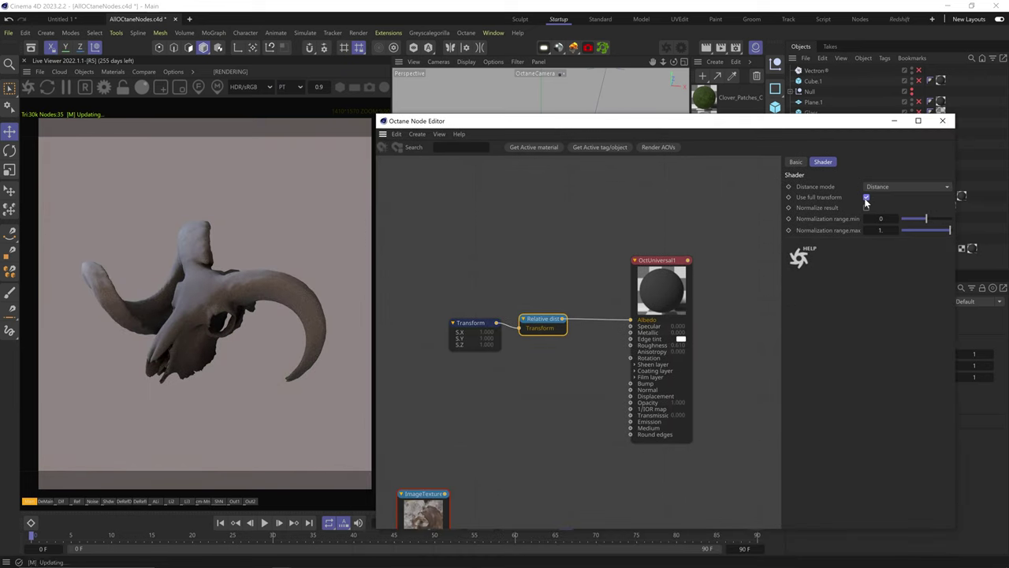
pyautogui.click(473, 331)
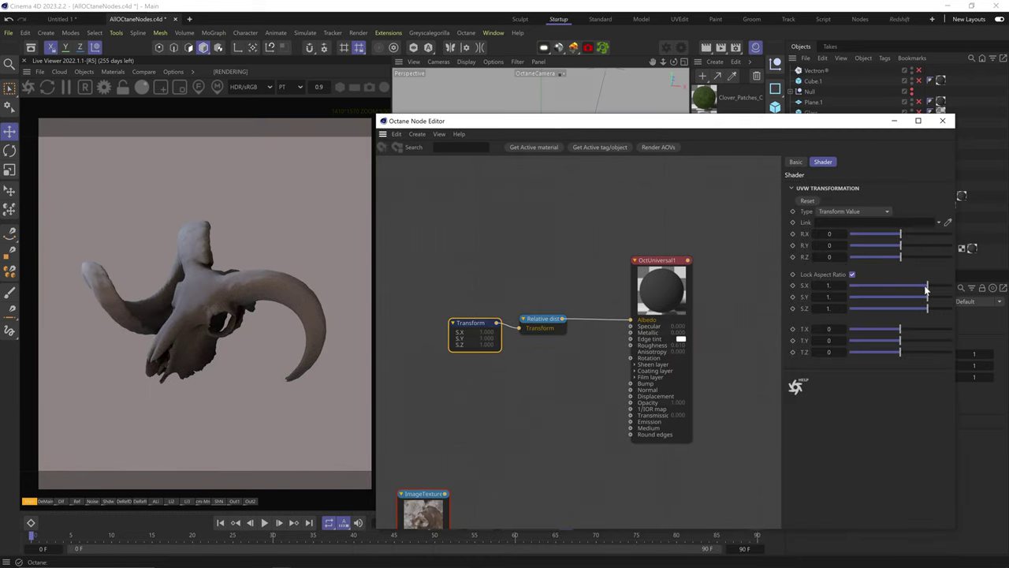
pyautogui.moveTo(927, 290)
pyautogui.mouseDown()
pyautogui.moveTo(914, 284)
pyautogui.moveTo(927, 285)
pyautogui.mouseUp()
pyautogui.moveTo(900, 245); pyautogui.dragTo(950, 245)
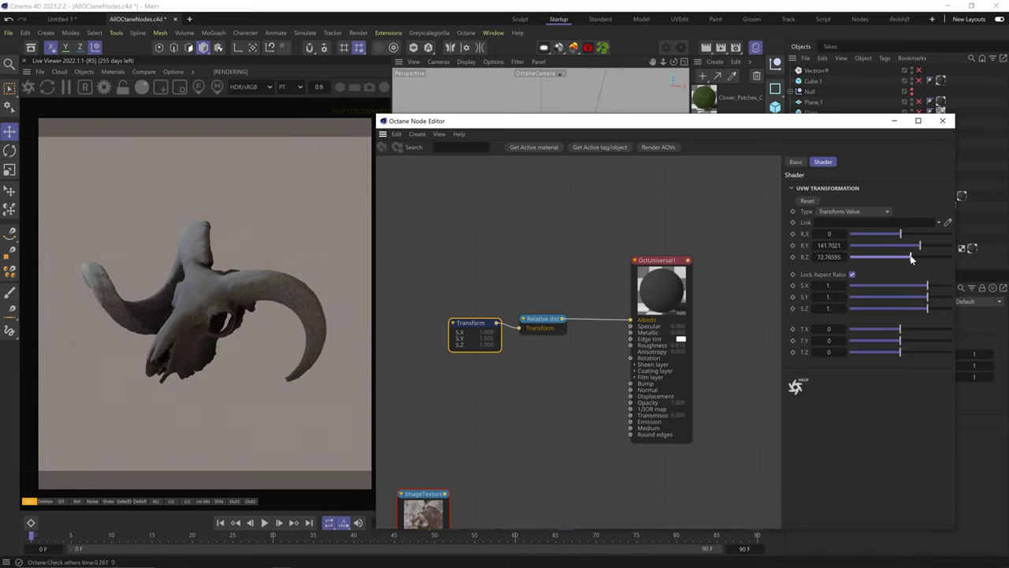
# Step: Enable Normalize result on the Relative distance node and adjust its normalization range minimum and maximum
pyautogui.moveTo(713, 126)
pyautogui.mouseDown()
pyautogui.moveTo(697, 359)
pyautogui.moveTo(712, 138)
pyautogui.mouseUp()
pyautogui.click(540, 334)
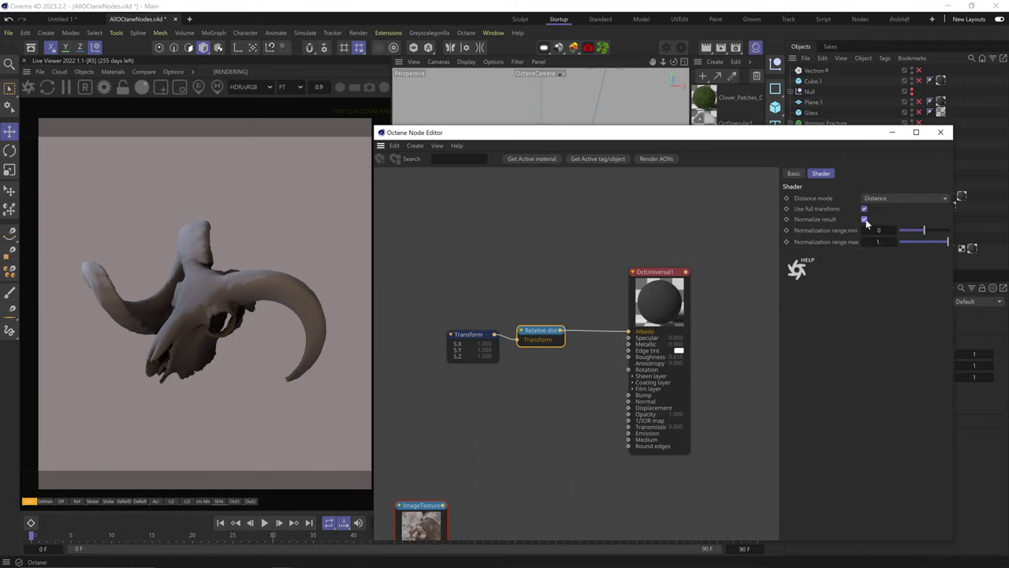
pyautogui.moveTo(939, 243); pyautogui.dragTo(905, 231)
pyautogui.moveTo(931, 242); pyautogui.dragTo(982, 242)
pyautogui.moveTo(904, 231)
pyautogui.mouseDown()
pyautogui.moveTo(921, 230)
pyautogui.moveTo(907, 230)
pyautogui.mouseUp()
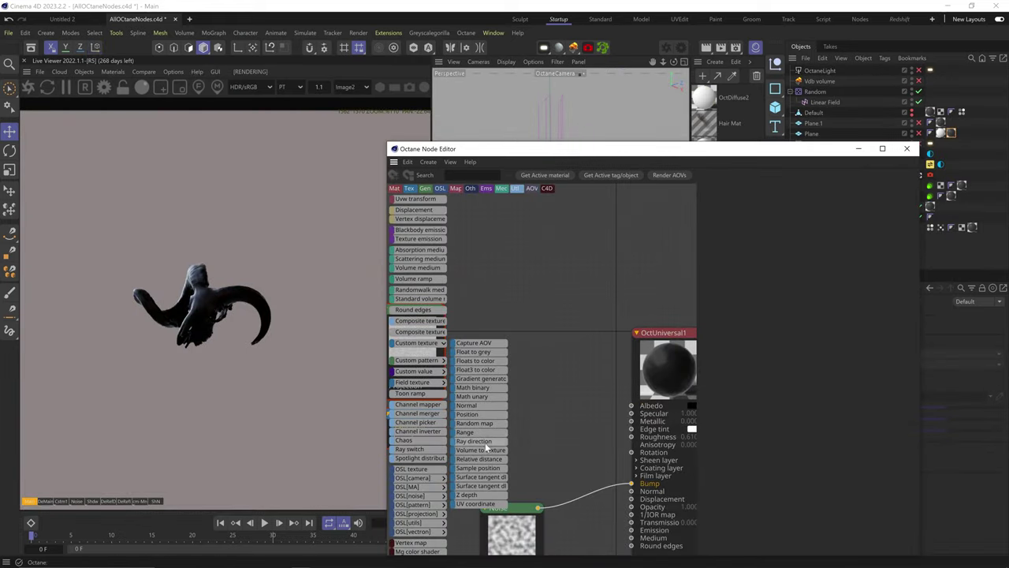
# Step: Add a Sample position node and connect it to the material's Albedo
pyautogui.moveTo(480, 469); pyautogui.dragTo(541, 417)
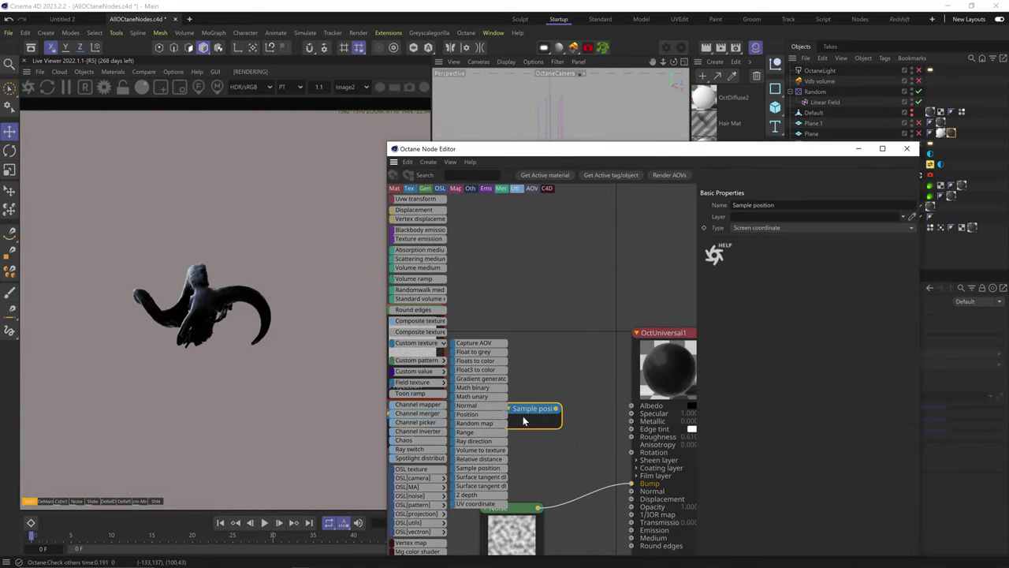
pyautogui.moveTo(634, 411); pyautogui.dragTo(632, 406)
pyautogui.moveTo(537, 422); pyautogui.dragTo(524, 421)
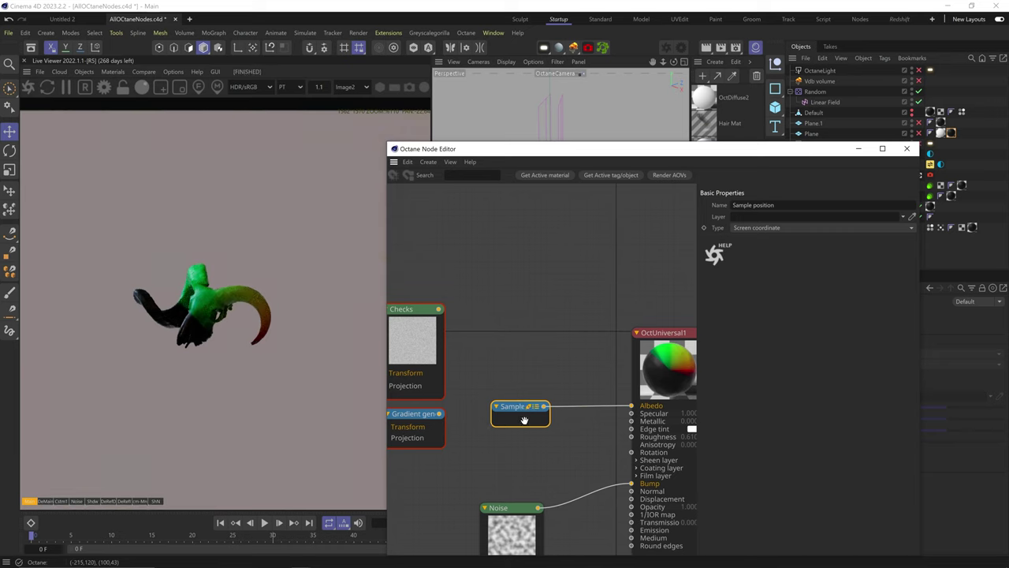
# Step: Move the skull in the viewport to test the screen coordinate colours, and undo the move
pyautogui.moveTo(558, 155); pyautogui.dragTo(561, 321)
pyautogui.moveTo(576, 273); pyautogui.dragTo(601, 280)
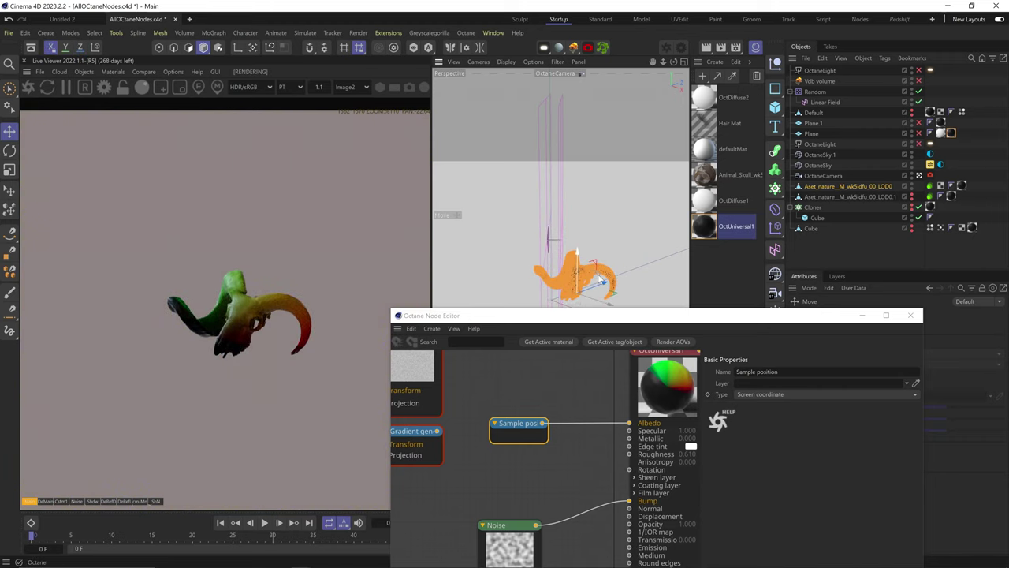
pyautogui.hotkey('ctrl', 'z')
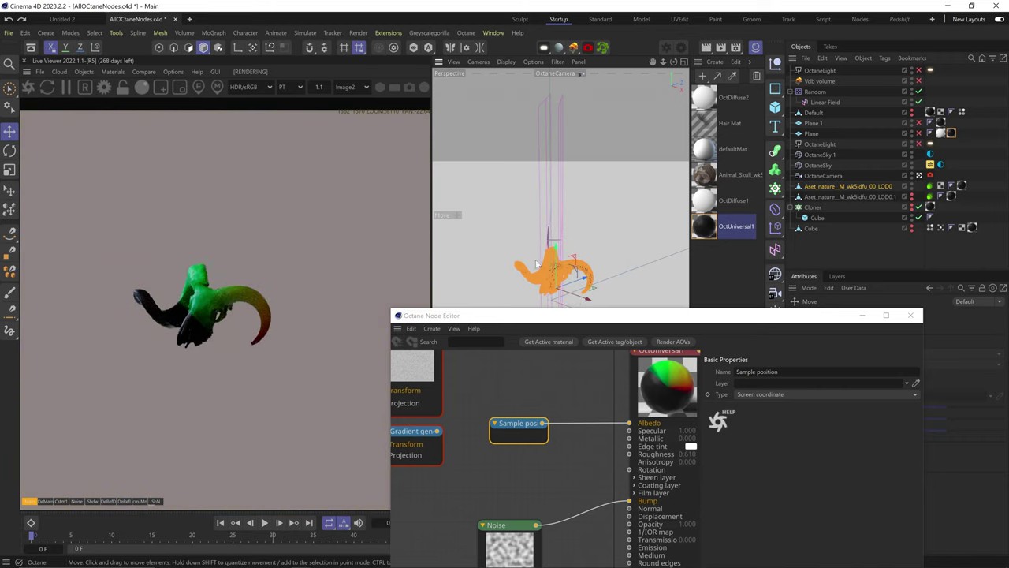
# Step: Change the Sample position node's type to Surface tangent dPdu and enlarge the skull in the view
pyautogui.click(758, 395)
pyautogui.click(767, 334)
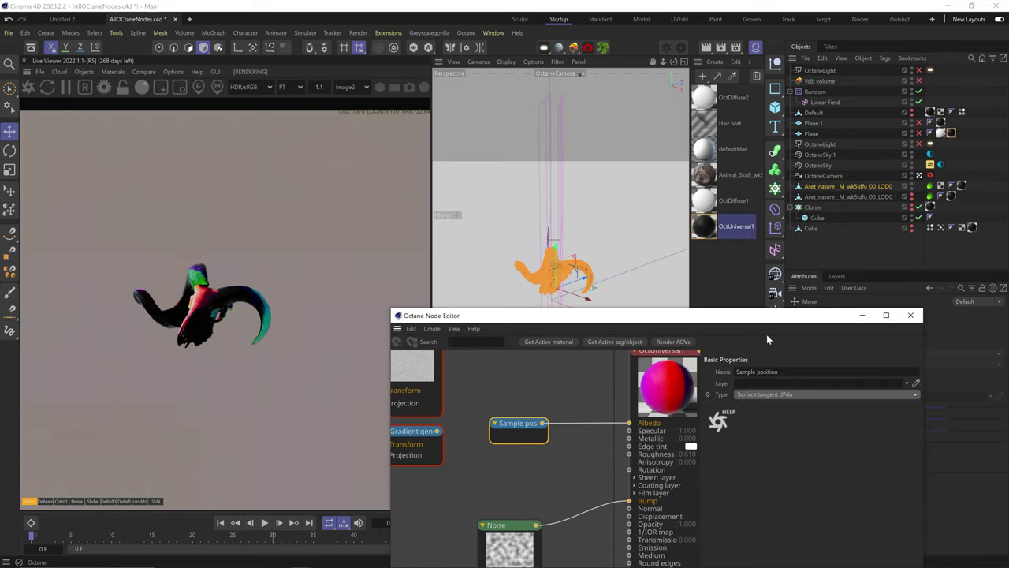
pyautogui.keyDown('alt'); pyautogui.moveTo(534, 269); pyautogui.dragTo(560, 282, button='right'); pyautogui.keyUp('alt')
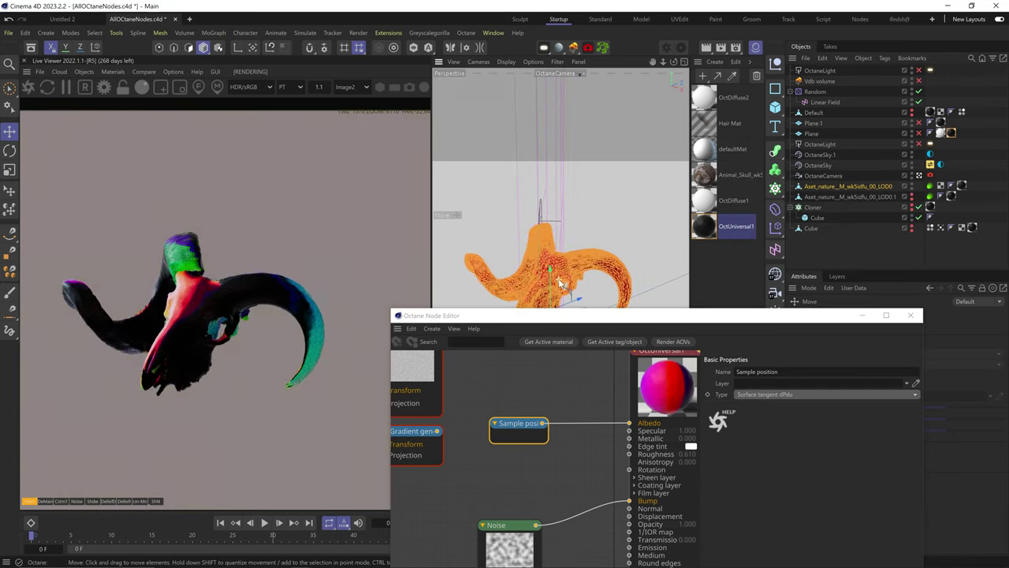
# Step: Try replacing the Sample position node with a separate Surface tangent dPdu node
pyautogui.click(518, 427)
pyautogui.press('Delete')
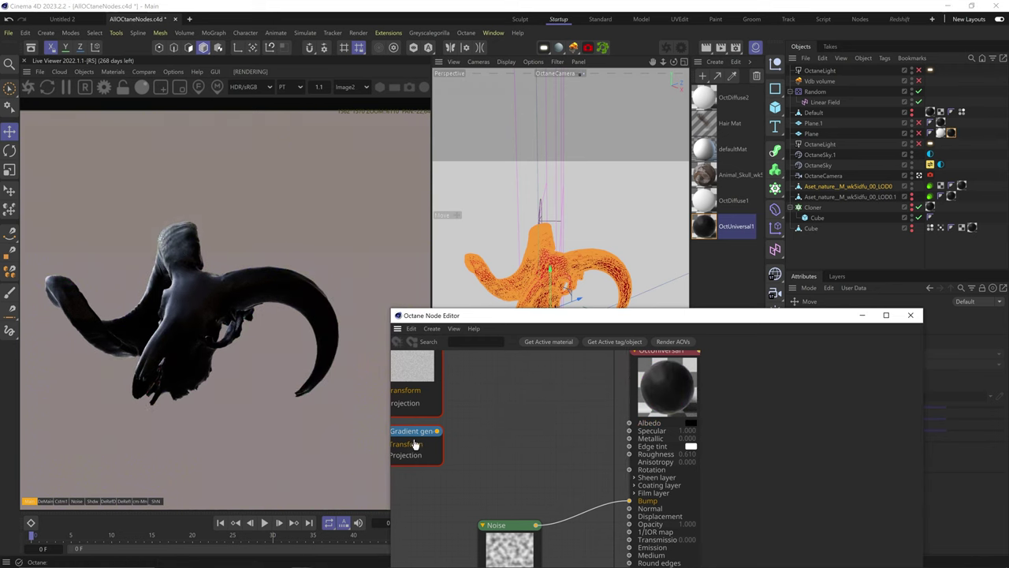
pyautogui.moveTo(399, 447)
pyautogui.scroll(-3, 477, 518)
pyautogui.scroll(-2, 476, 522)
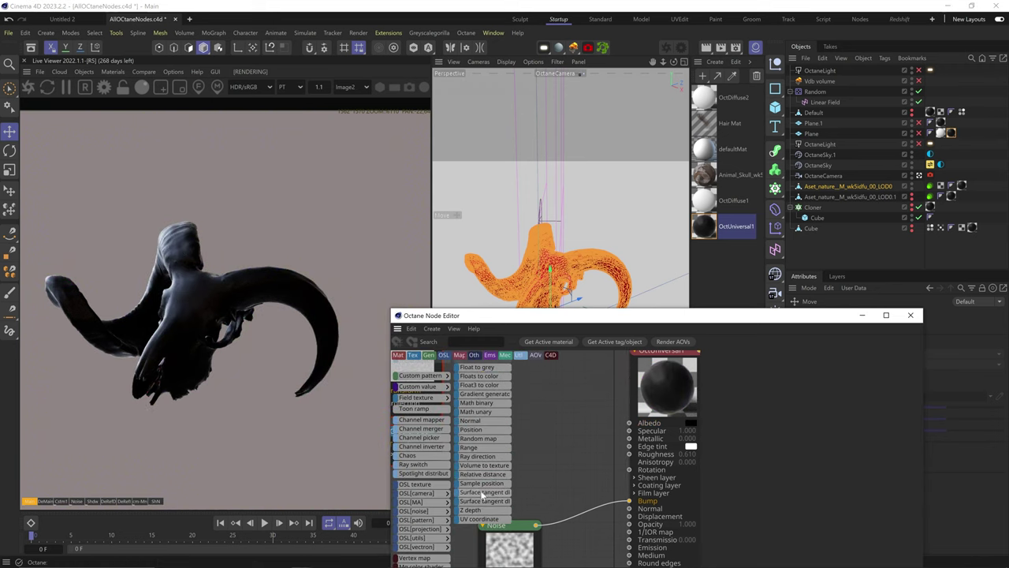
pyautogui.moveTo(554, 424); pyautogui.dragTo(523, 436)
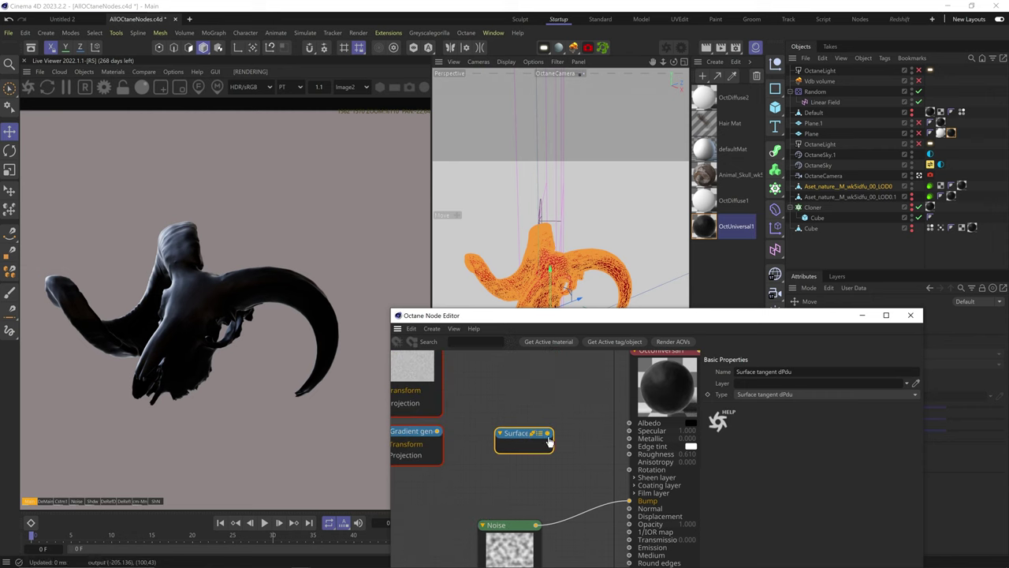
pyautogui.moveTo(548, 432); pyautogui.dragTo(597, 431)
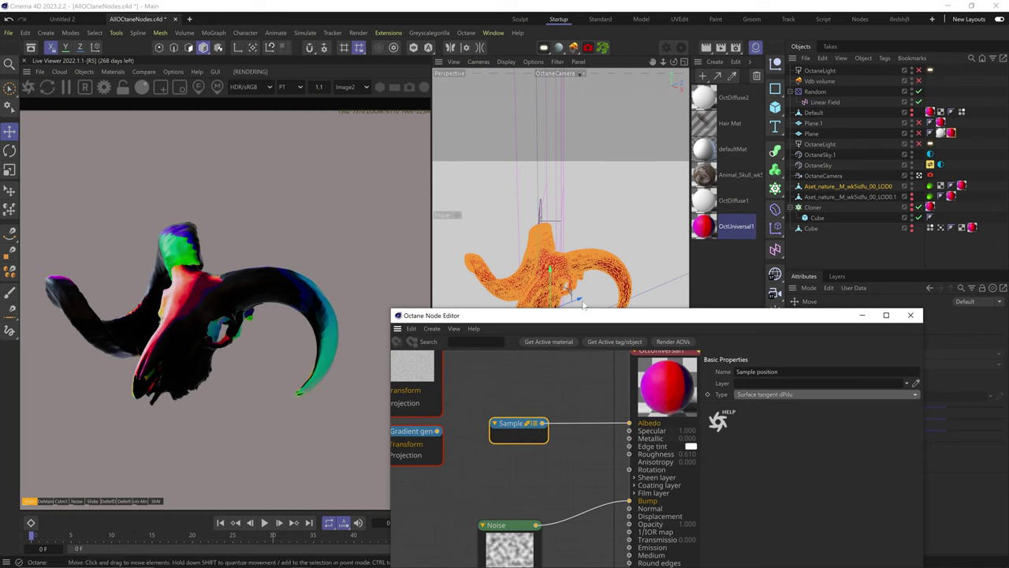
# Step: Switch the node's type to Surface tangent dPdv and check the skull's shading from a shifted view
pyautogui.keyDown('alt'); pyautogui.moveTo(584, 306); pyautogui.dragTo(544, 254); pyautogui.keyUp('alt')
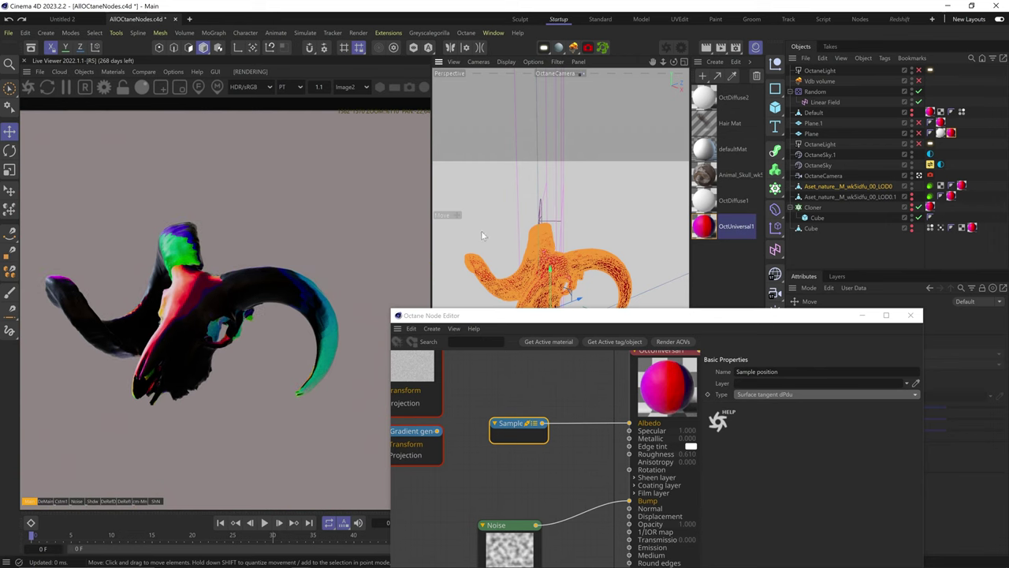
pyautogui.rightClick(760, 395)
pyautogui.click(775, 342)
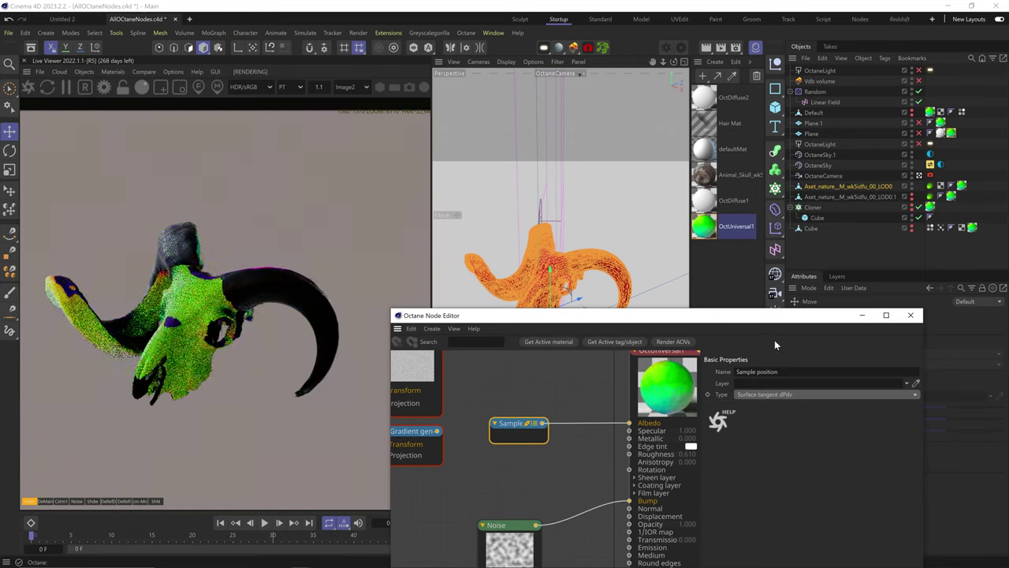
pyautogui.keyDown('alt'); pyautogui.moveTo(599, 272); pyautogui.dragTo(572, 275); pyautogui.keyUp('alt')
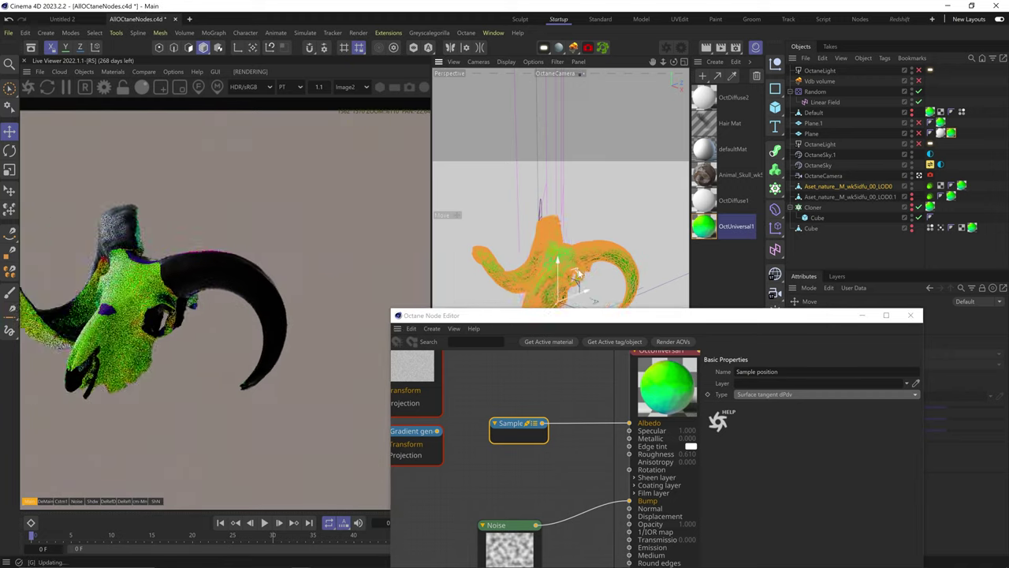
# Step: Show the cube in place of the skull and try disconnecting the Noise node from the material's Bump
pyautogui.click(907, 196)
pyautogui.scroll(6, 540, 297)
pyautogui.moveTo(629, 500); pyautogui.dragTo(611, 495)
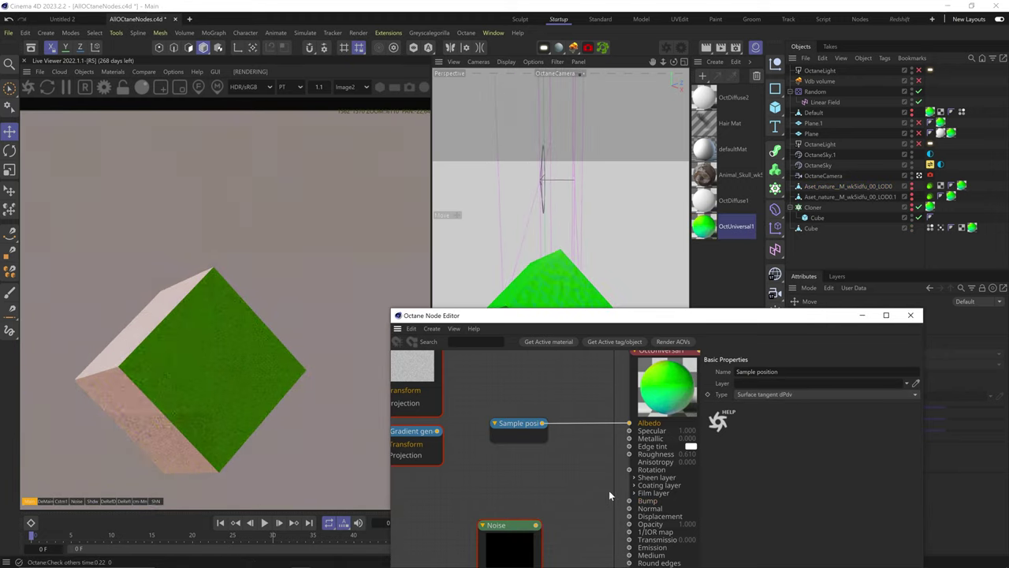
# Step: Set the node's type to Surface tangent dPdu and rotate the cube to compare its face colours
pyautogui.click(773, 394)
pyautogui.click(783, 328)
pyautogui.click(556, 293)
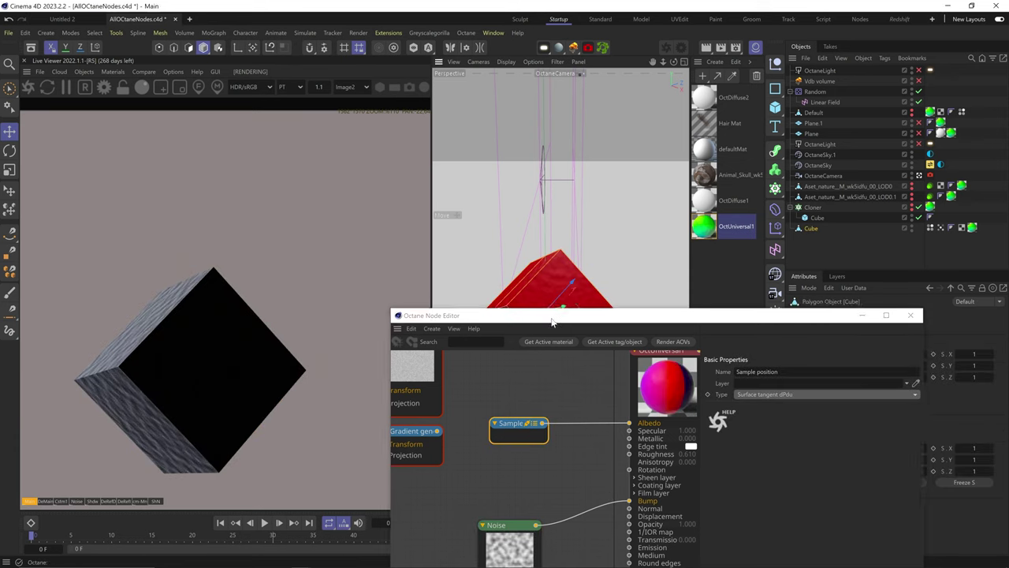
pyautogui.press('r')
pyautogui.moveTo(552, 319); pyautogui.dragTo(525, 301)
# Step: Try the node's Surface tangent dPdv type and return to dPdu, rotating and moving the cube to compare its face colours
pyautogui.click(769, 446)
pyautogui.click(777, 399)
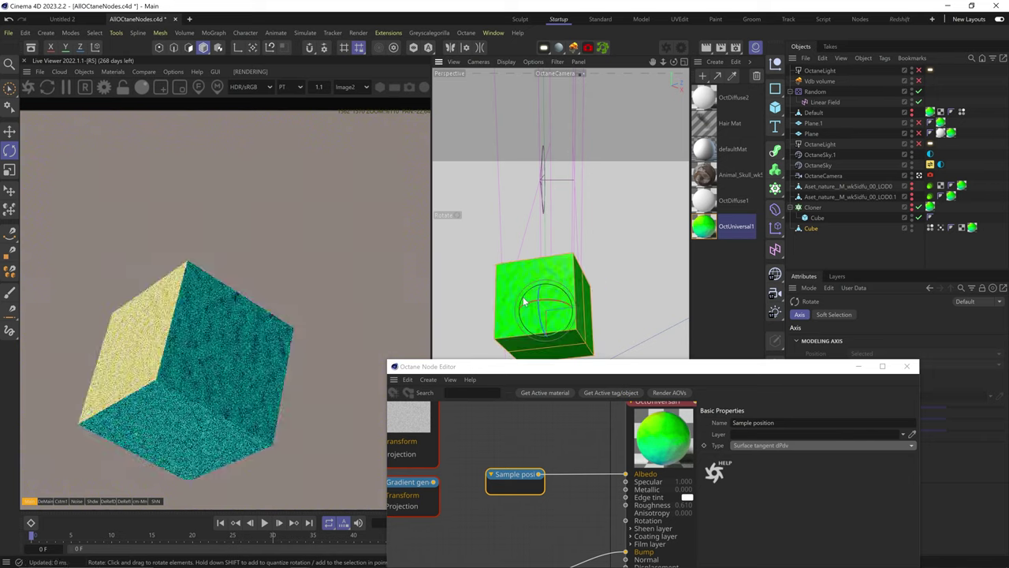
pyautogui.click(748, 446)
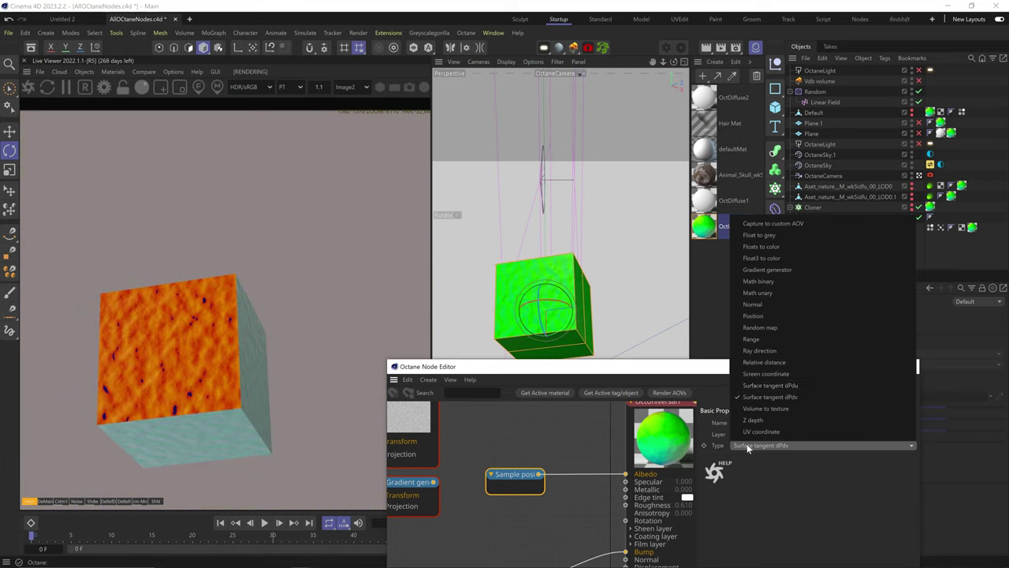
pyautogui.click(765, 386)
pyautogui.moveTo(544, 314); pyautogui.dragTo(470, 307)
pyautogui.press('e')
pyautogui.moveTo(544, 294); pyautogui.dragTo(609, 274)
pyautogui.press('r')
pyautogui.press('e')
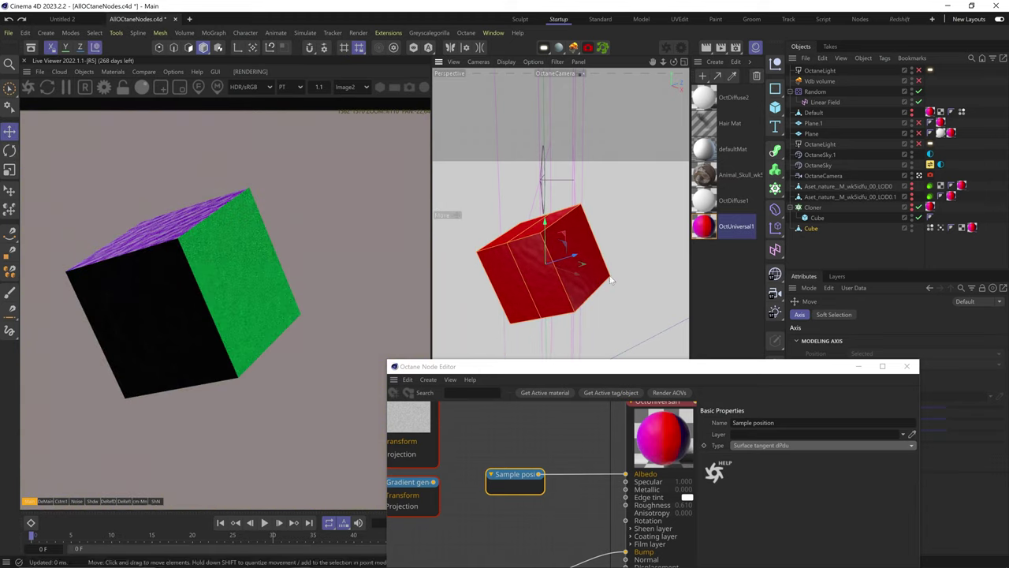
# Step: Set the node's type to Z depth and show the skull in place of the cube
pyautogui.click(768, 445)
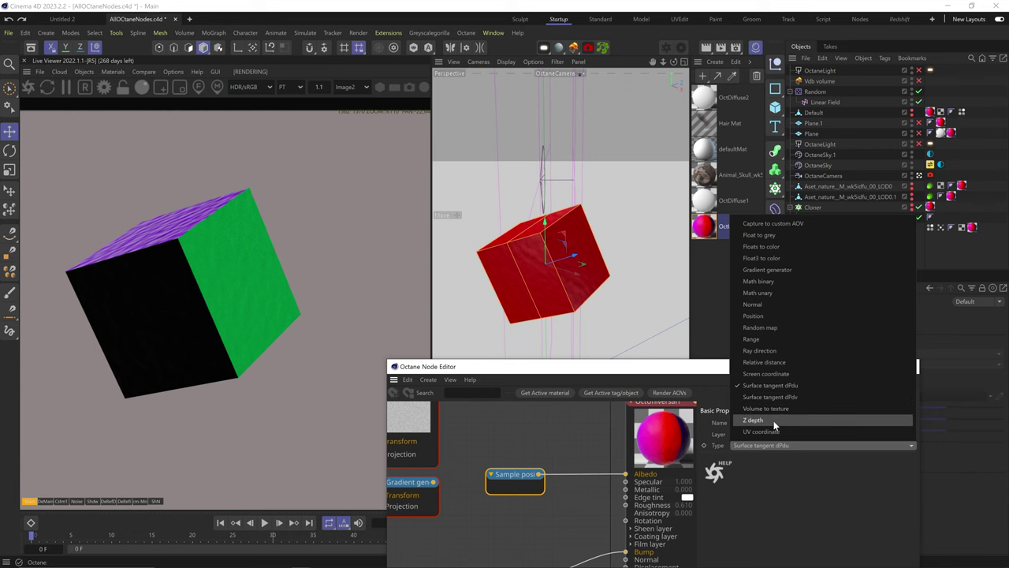
pyautogui.click(773, 420)
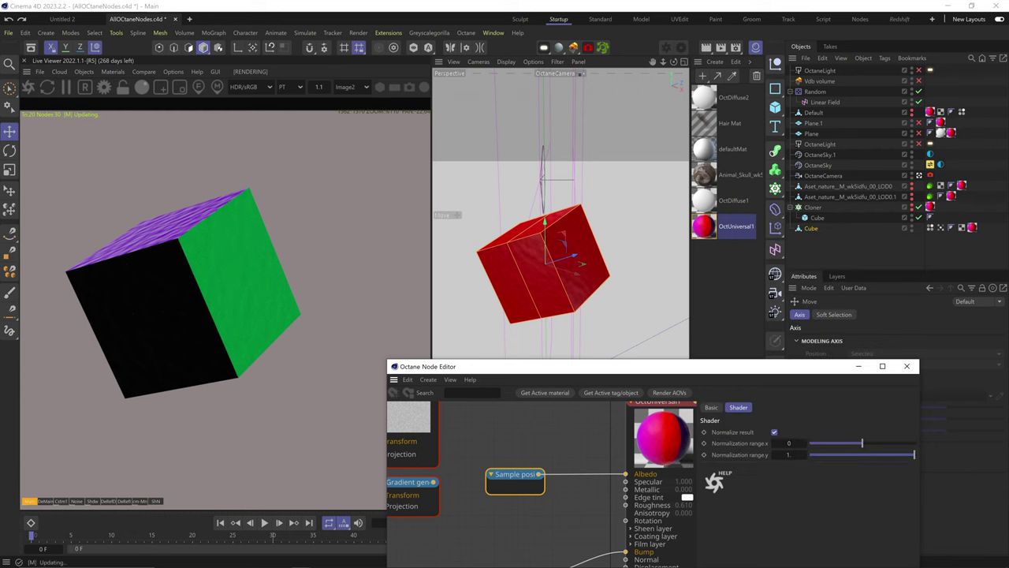
pyautogui.keyDown('alt'); pyautogui.click(912, 230); pyautogui.keyUp('alt')
pyautogui.keyDown('alt'); pyautogui.click(912, 230); pyautogui.keyUp('alt')
pyautogui.keyDown('alt'); pyautogui.click(912, 187); pyautogui.keyUp('alt')
pyautogui.click(878, 186)
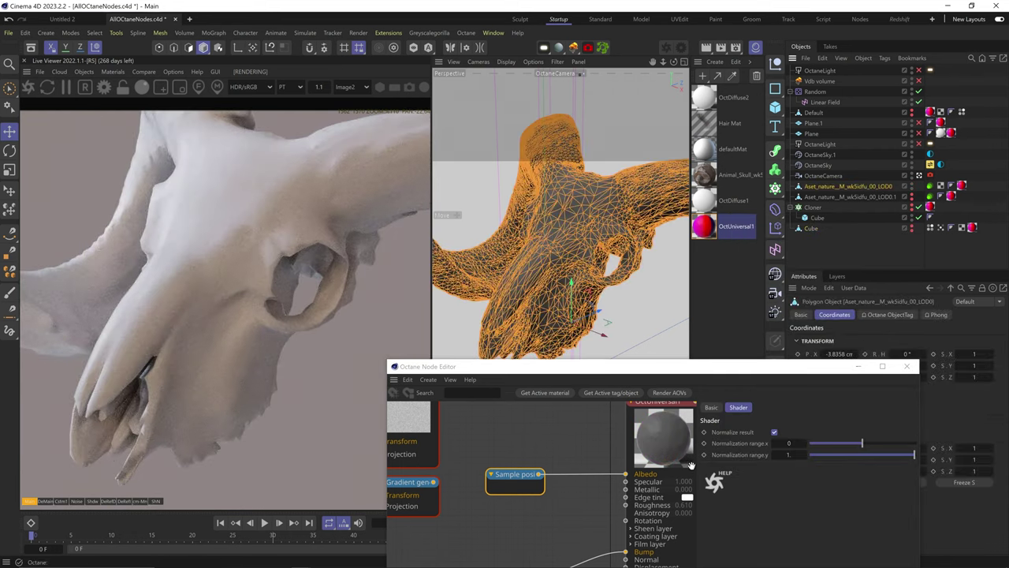
# Step: Try Z depth normalization ranges of 0 to 20 and 10 to 40, ending with x at -0.021 and y at 2.711
pyautogui.click(518, 478)
pyautogui.moveTo(789, 455); pyautogui.dragTo(912, 388)
pyautogui.scroll(-4, 545, 268)
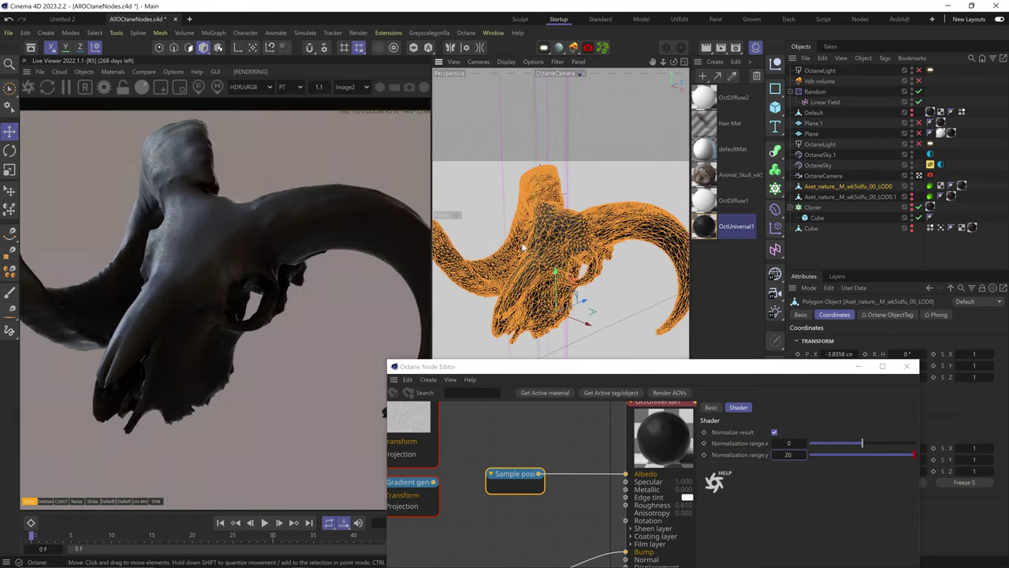
pyautogui.moveTo(785, 444); pyautogui.dragTo(907, 455)
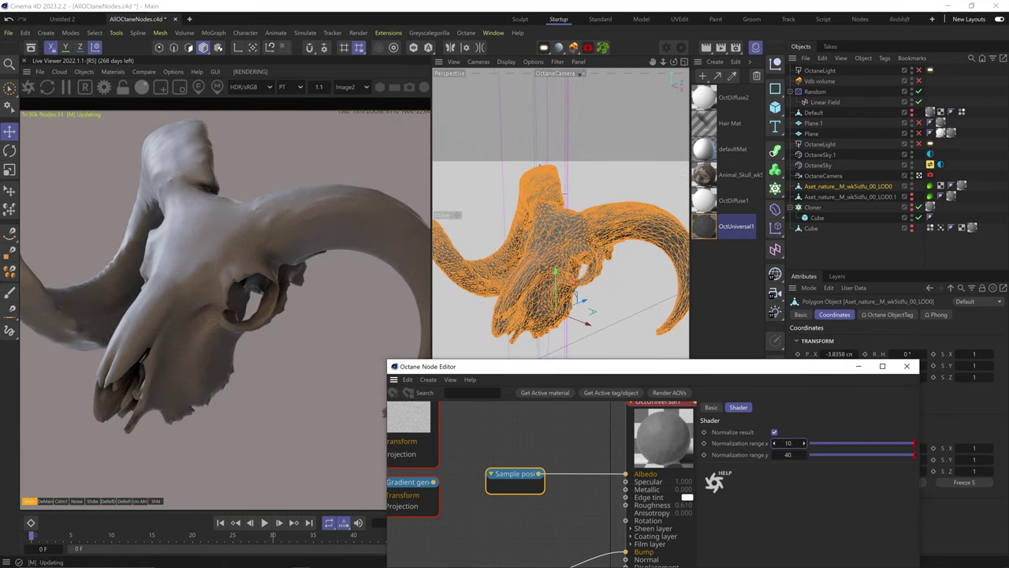
pyautogui.moveTo(789, 444); pyautogui.dragTo(860, 444)
pyautogui.moveTo(789, 455); pyautogui.dragTo(741, 455)
# Step: Insert a Gradient node between the Z depth node and Albedo, invert the gradient and adjust its knots
pyautogui.scroll(3, 422, 502)
pyautogui.scroll(5, 421, 492)
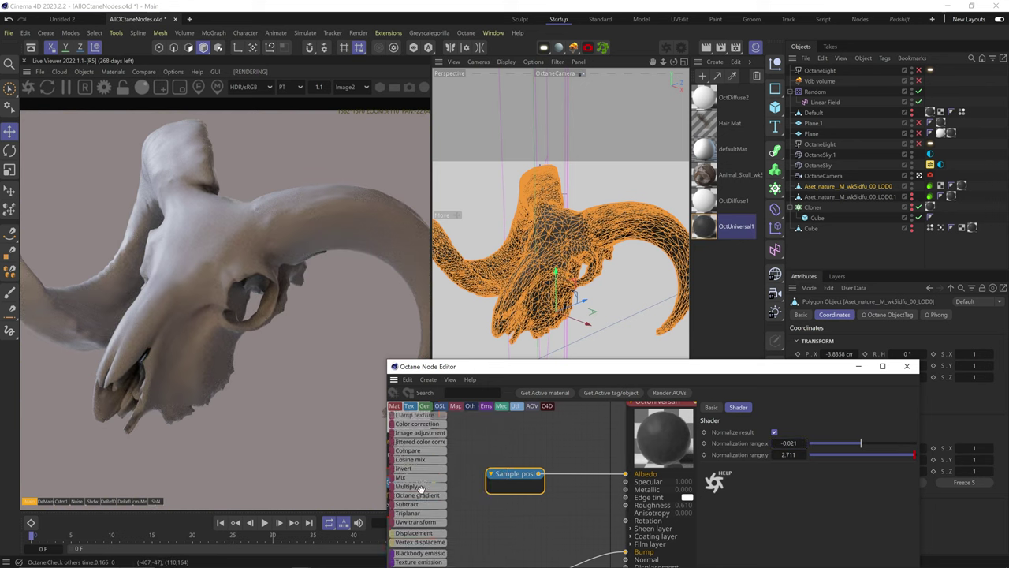
pyautogui.moveTo(420, 524); pyautogui.dragTo(580, 476)
pyautogui.moveTo(910, 543); pyautogui.dragTo(847, 544)
pyautogui.moveTo(755, 543); pyautogui.dragTo(810, 544)
pyautogui.rightClick(799, 529)
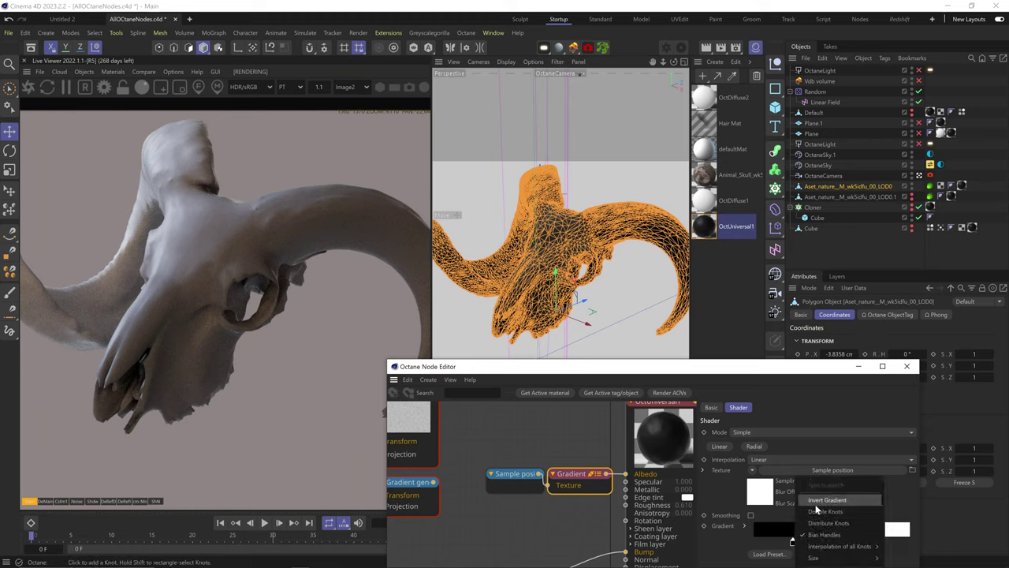
pyautogui.click(816, 502)
pyautogui.moveTo(871, 544); pyautogui.dragTo(773, 548)
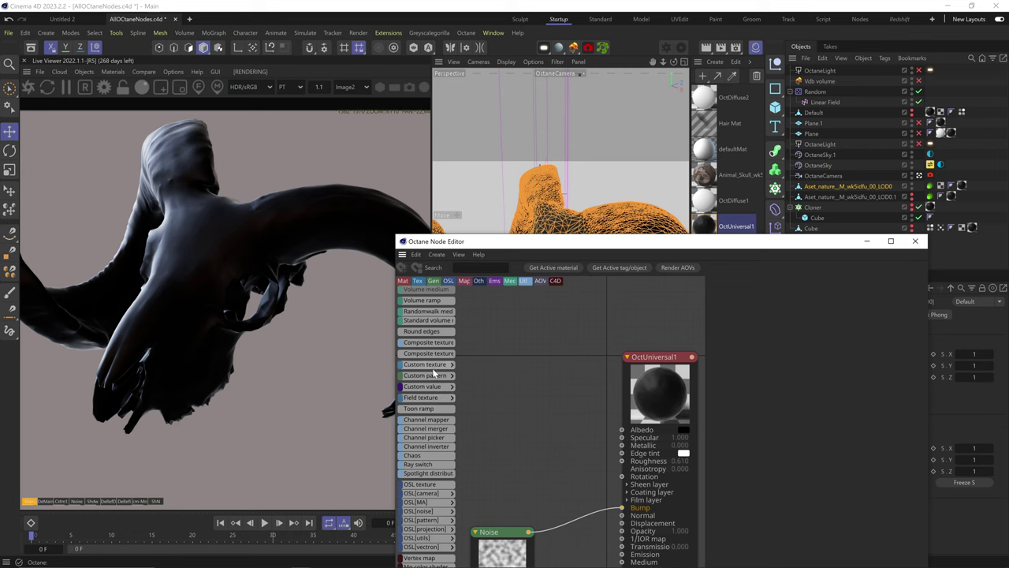
# Step: Add a UV coordinate custom texture node and connect it to the material's Albedo
pyautogui.click(433, 368)
pyautogui.moveTo(498, 522); pyautogui.dragTo(525, 439)
pyautogui.click(428, 368)
pyautogui.moveTo(535, 436); pyautogui.dragTo(580, 428, button='middle')
pyautogui.moveTo(580, 432); pyautogui.dragTo(667, 421)
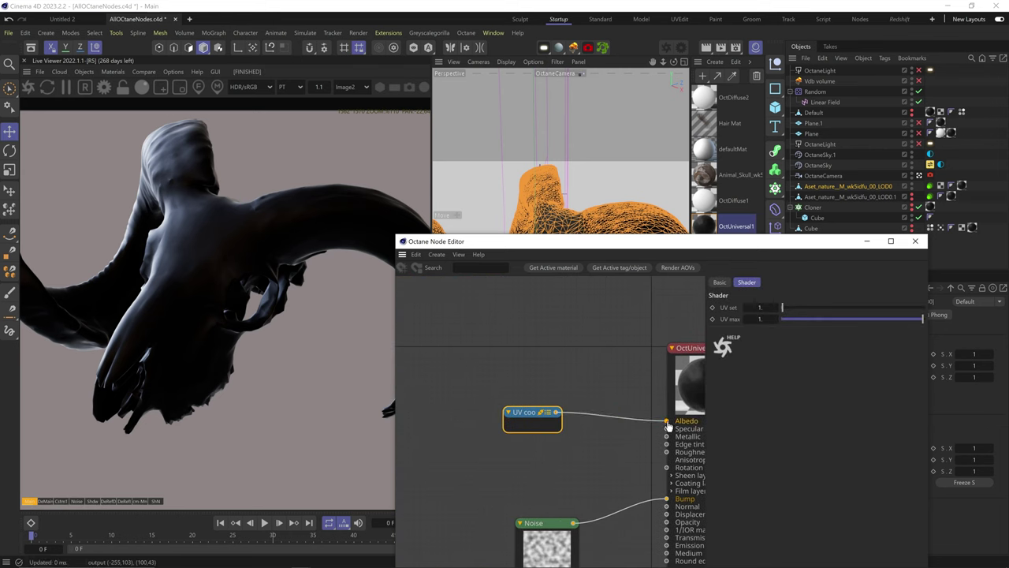
pyautogui.moveTo(520, 416); pyautogui.dragTo(458, 411)
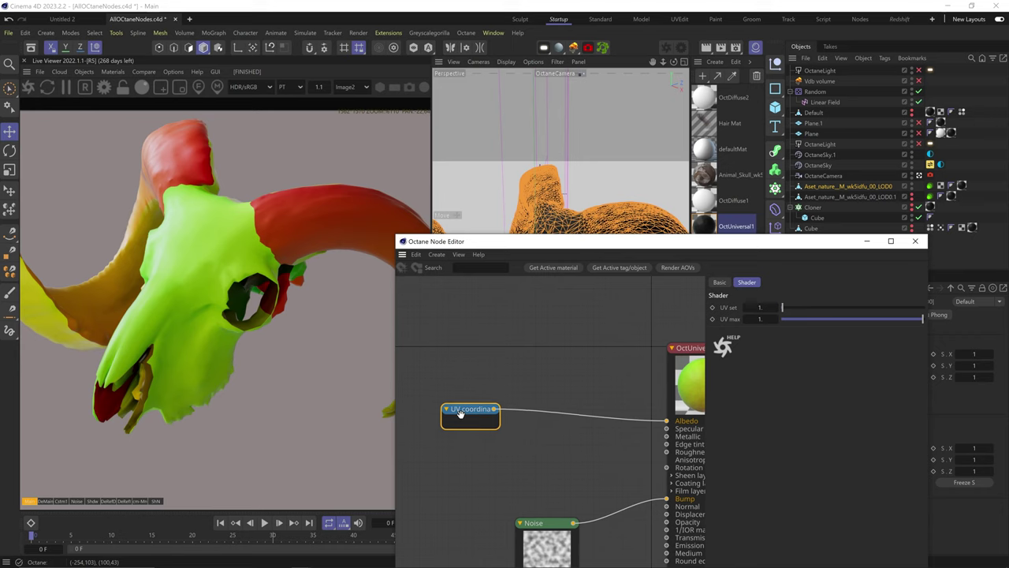
# Step: Hide the skull and show Plane.1, framing the whole plane to inspect its UV colours
pyautogui.click(919, 123)
pyautogui.keyDown('alt'); pyautogui.click(912, 187); pyautogui.keyUp('alt')
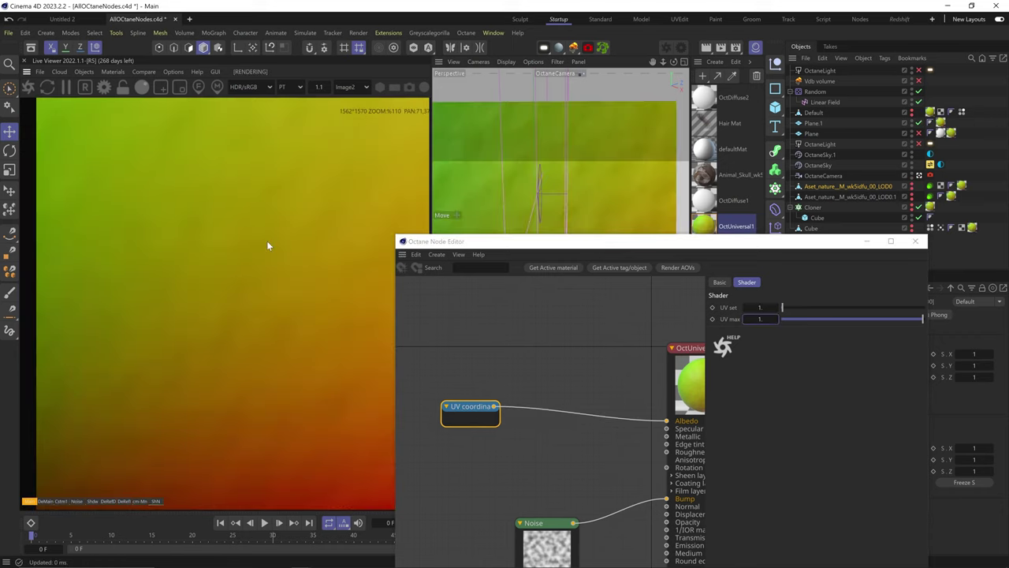
pyautogui.scroll(-4, 268, 246)
pyautogui.scroll(-3, 571, 198)
pyautogui.moveTo(536, 242); pyautogui.dragTo(510, 388)
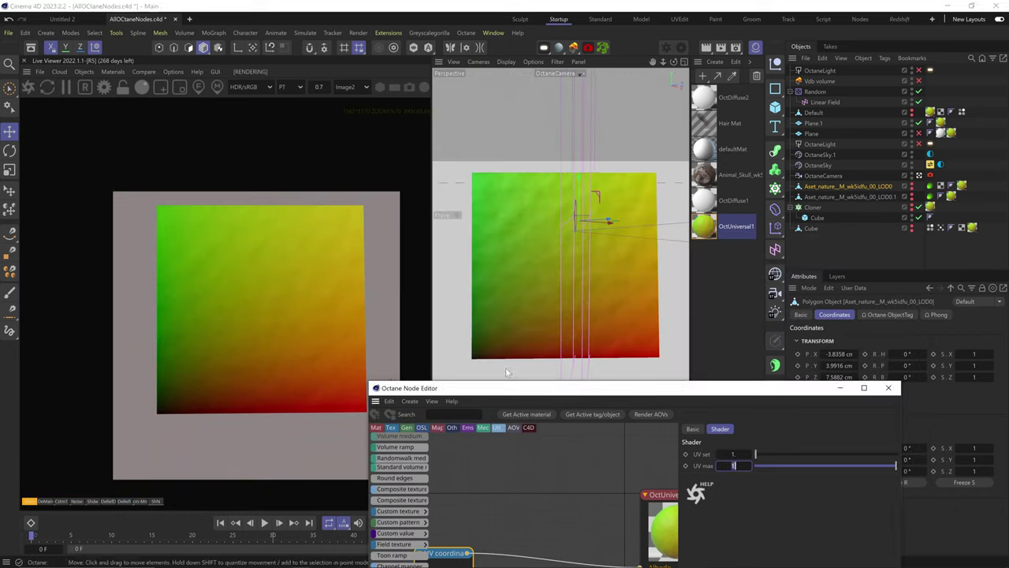
pyautogui.keyDown('alt'); pyautogui.moveTo(552, 261); pyautogui.dragTo(543, 283, button='middle'); pyautogui.keyUp('alt')
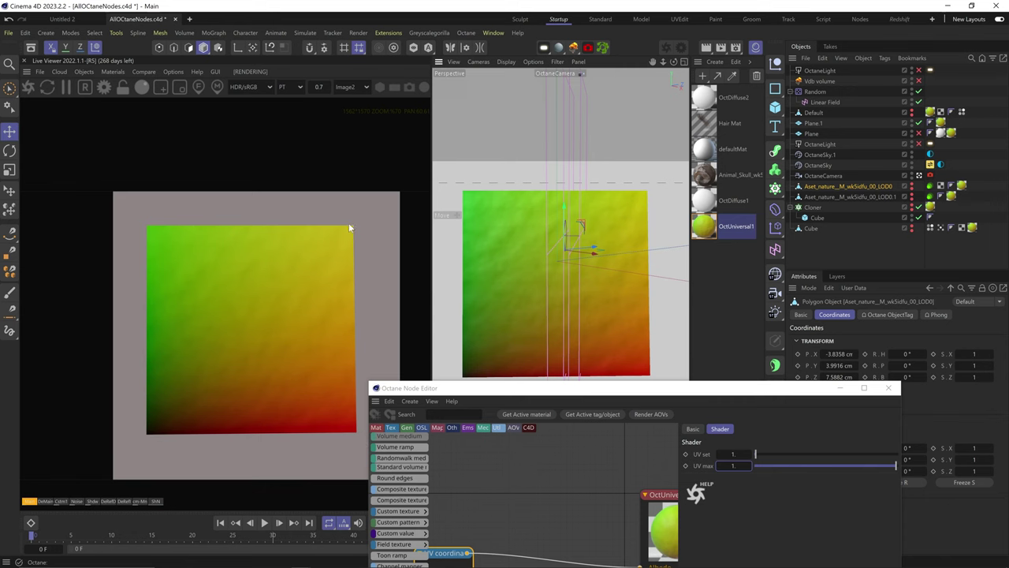
# Step: Delete the UV coordinate node from the material's node graph
pyautogui.moveTo(473, 387); pyautogui.dragTo(496, 167)
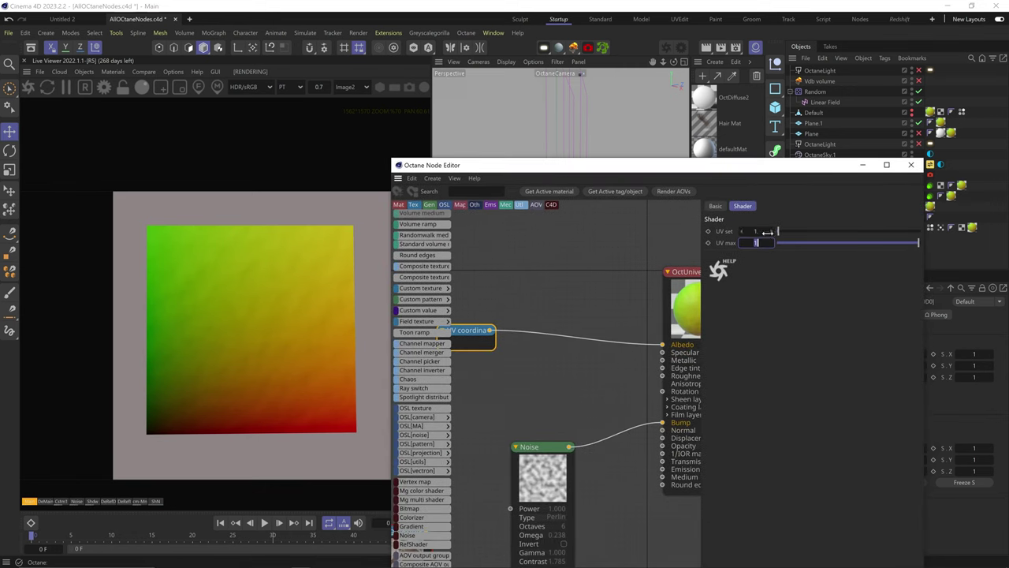
pyautogui.press('Return')
pyautogui.moveTo(480, 302); pyautogui.dragTo(513, 331, button='middle')
pyautogui.press('Delete')
# Step: Add a Chainmail custom pattern node, connect it to Albedo, and disconnect the Noise node from Bump
pyautogui.moveTo(400, 307)
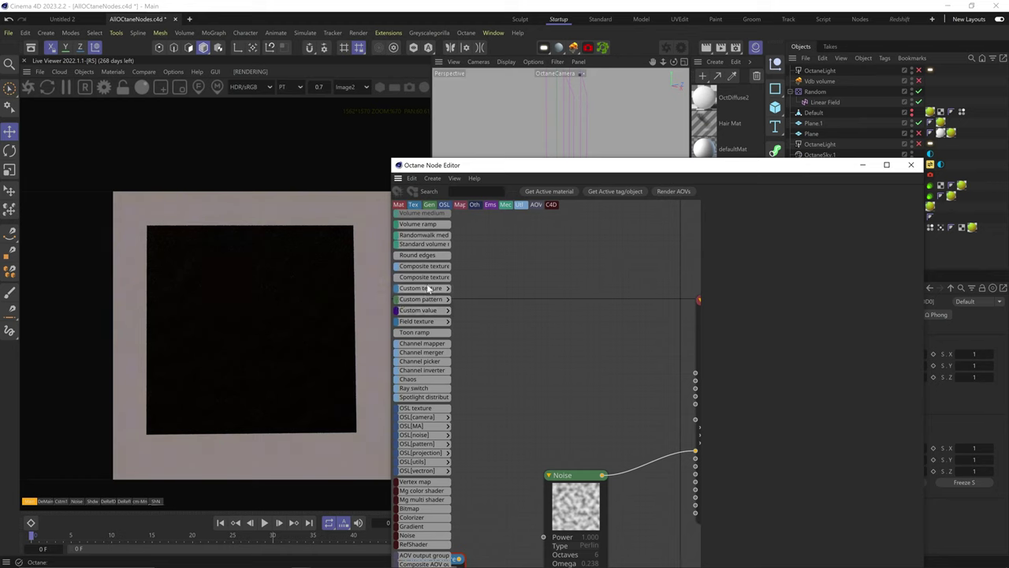
pyautogui.click(420, 300)
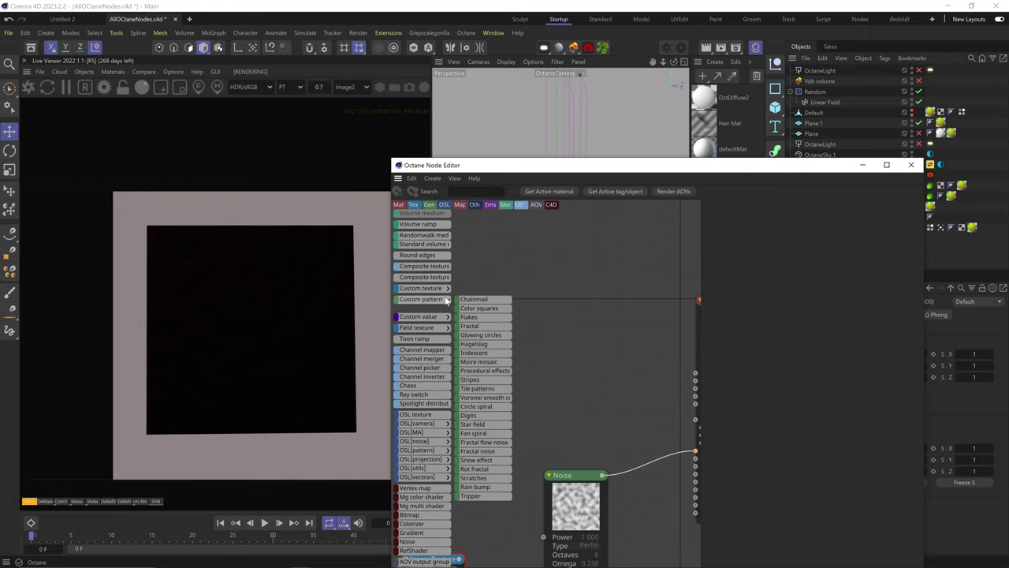
pyautogui.click(471, 302)
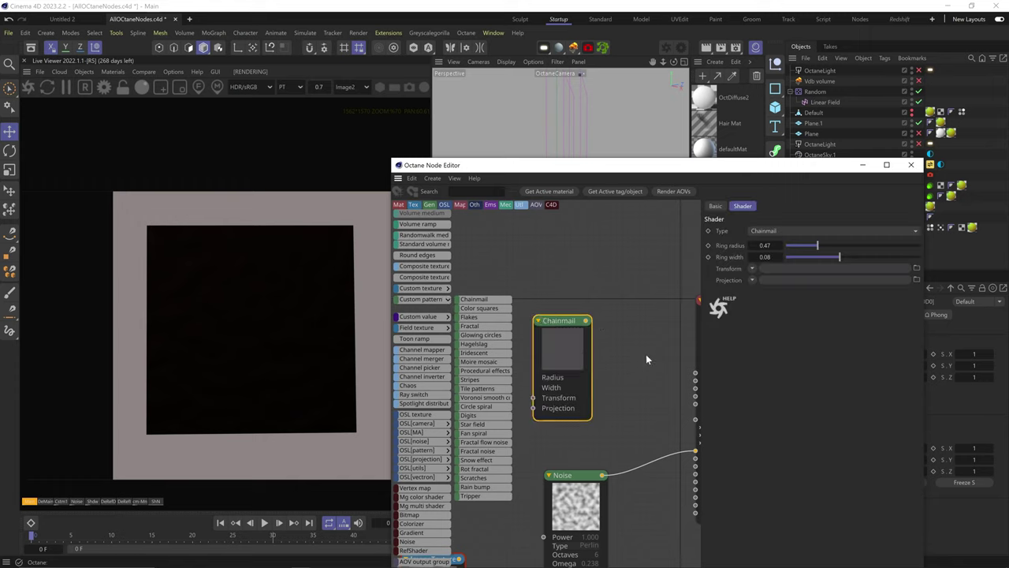
pyautogui.moveTo(556, 165); pyautogui.dragTo(596, 127)
pyautogui.scroll(2, 546, 249)
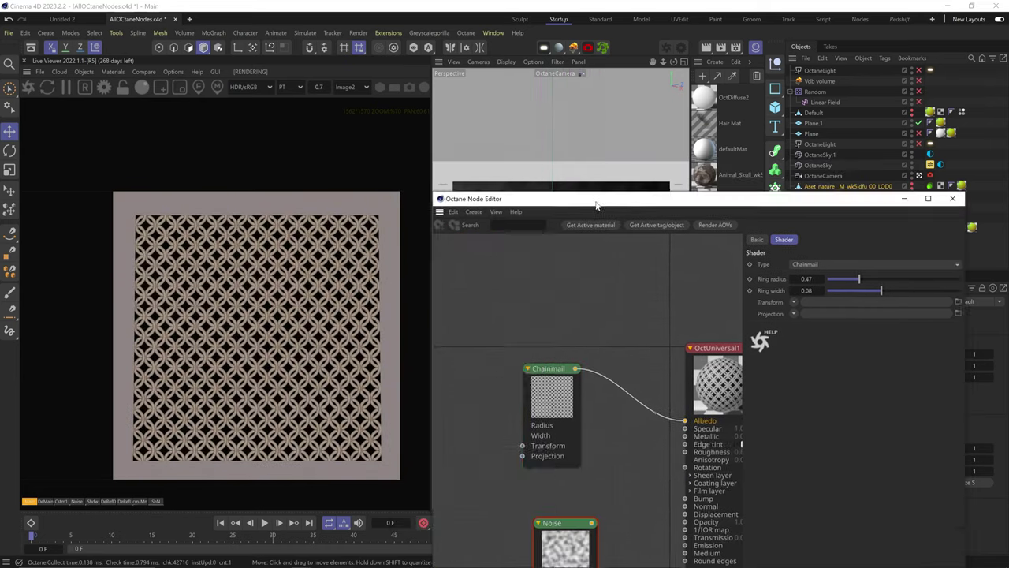
pyautogui.scroll(9, 258, 382)
pyautogui.moveTo(553, 306); pyautogui.dragTo(577, 304, button='middle')
pyautogui.moveTo(576, 304); pyautogui.dragTo(581, 304)
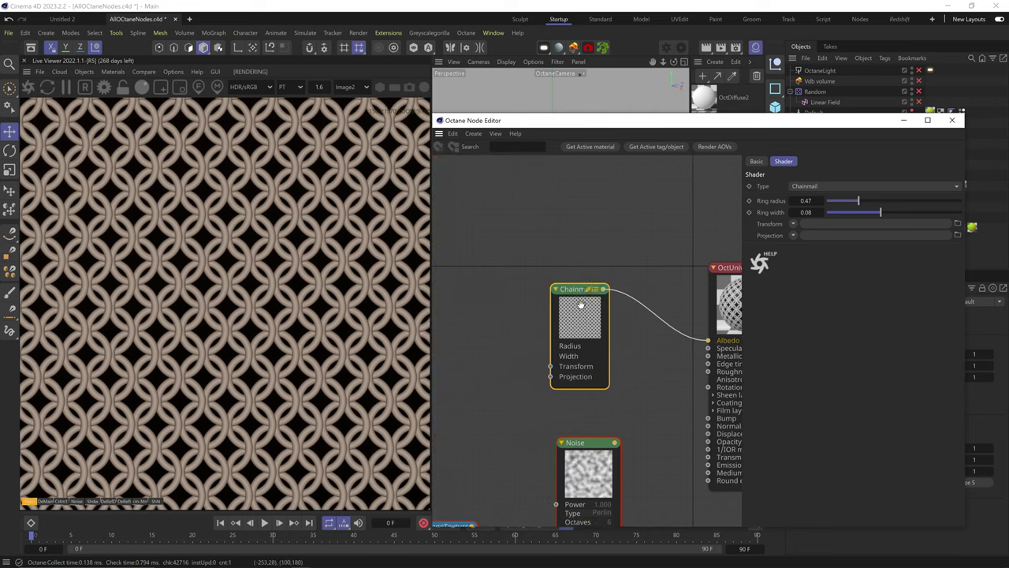
pyautogui.click(808, 189)
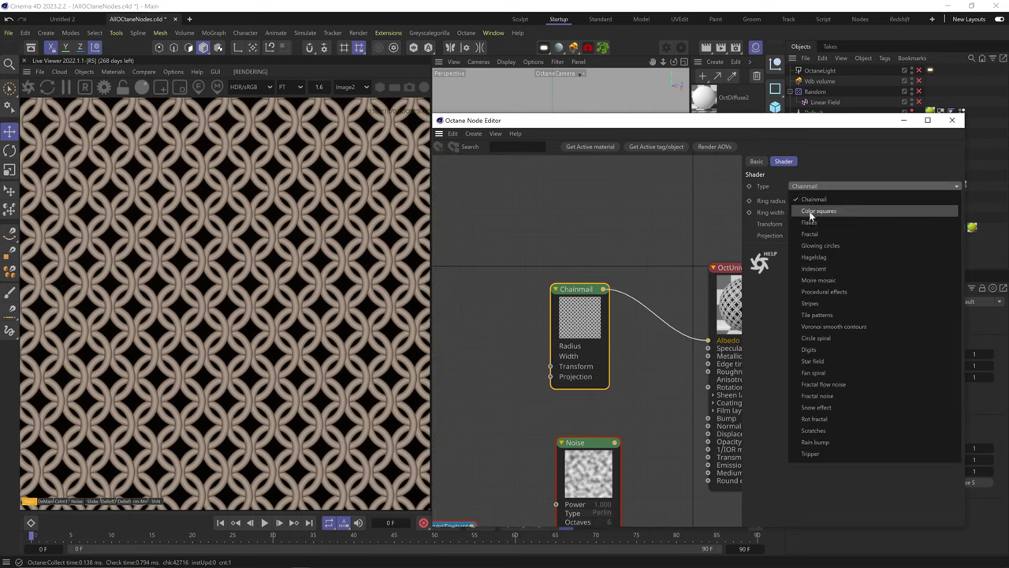
pyautogui.click(592, 332)
pyautogui.moveTo(457, 274)
pyautogui.moveTo(483, 254)
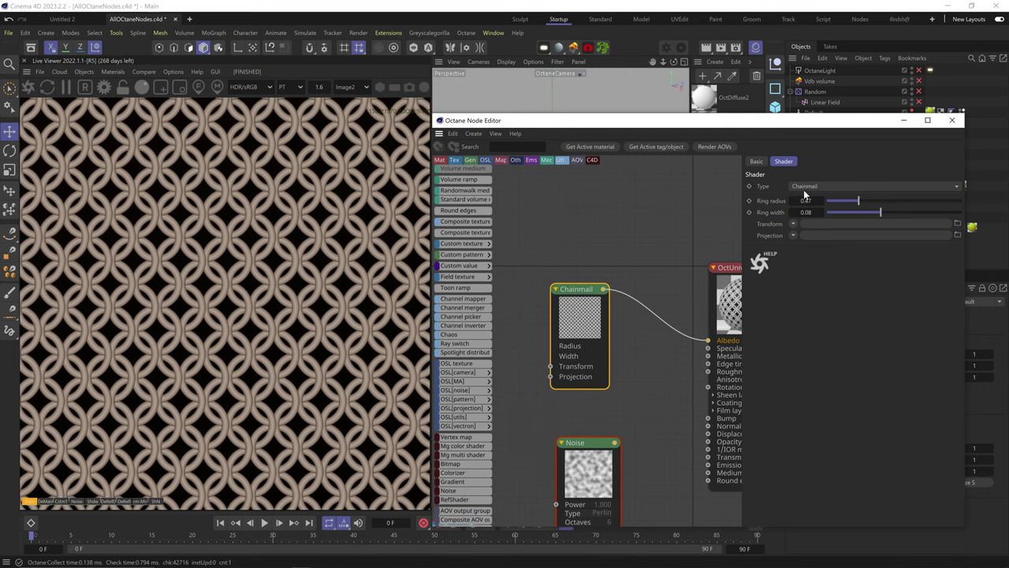
# Step: Set the Chainmail's ring radius to 0.56 and ring width to 0.2, and switch the pattern type to Color squares
pyautogui.moveTo(812, 202); pyautogui.dragTo(823, 203)
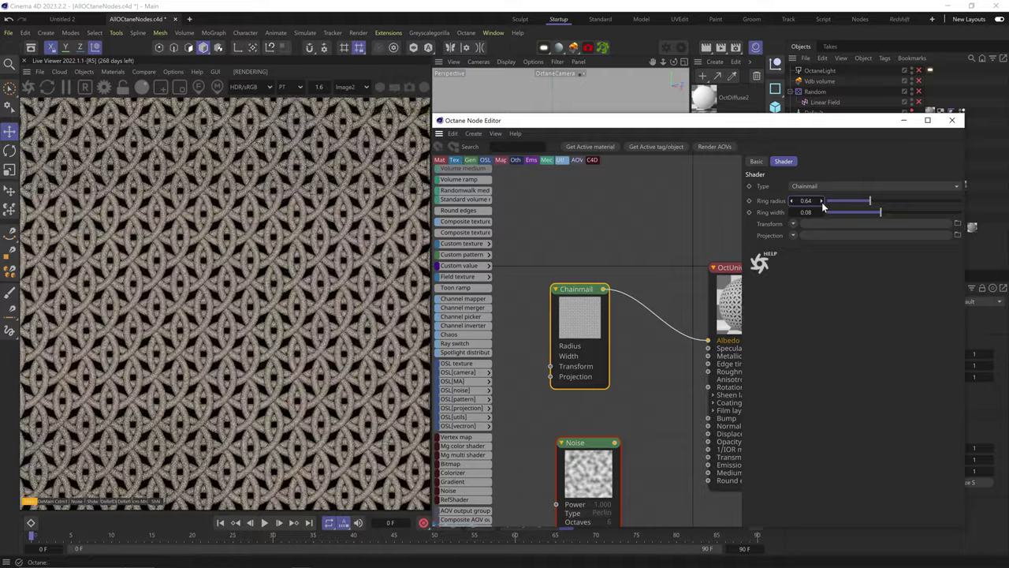
pyautogui.moveTo(809, 213); pyautogui.dragTo(783, 235)
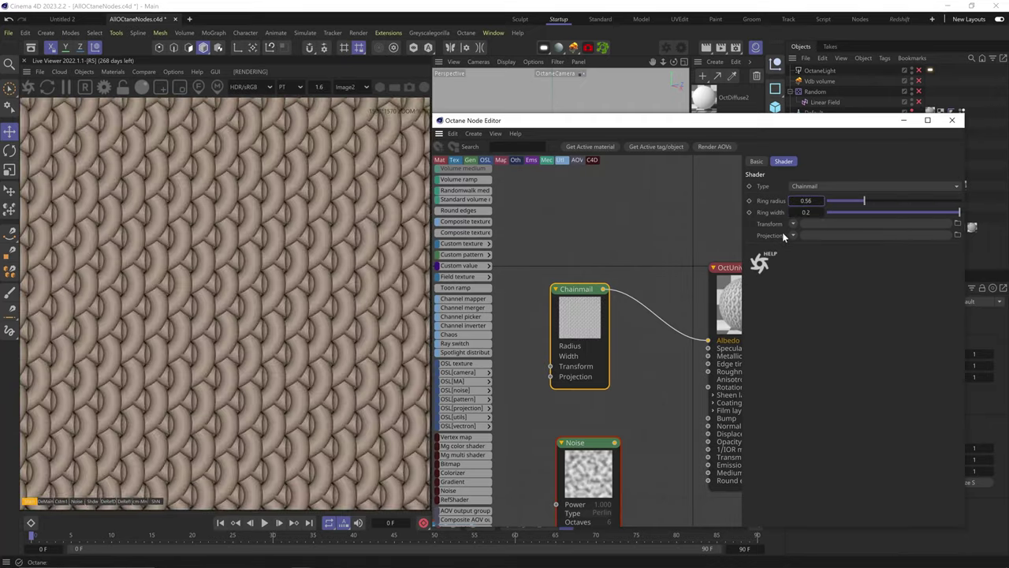
pyautogui.click(808, 191)
pyautogui.click(815, 212)
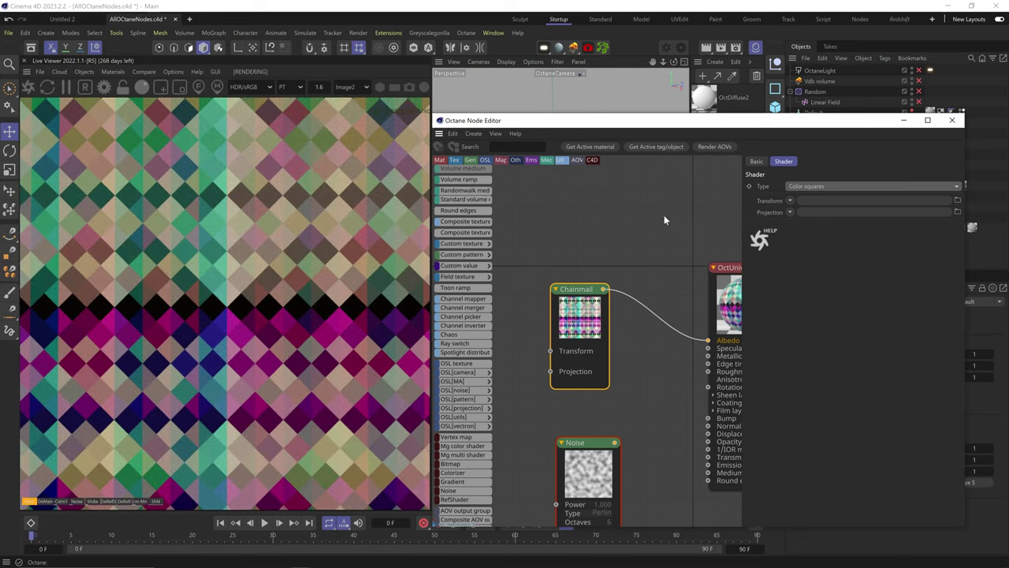
# Step: Switch the pattern type to Flakes with a flakes size of 0.442 and a blend factor of about 0.308
pyautogui.click(839, 186)
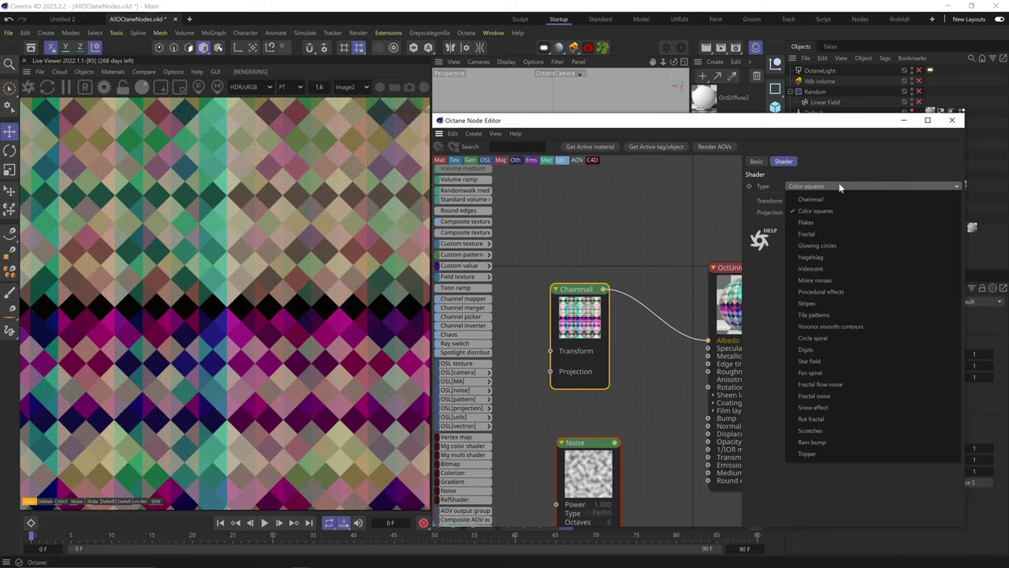
pyautogui.click(823, 226)
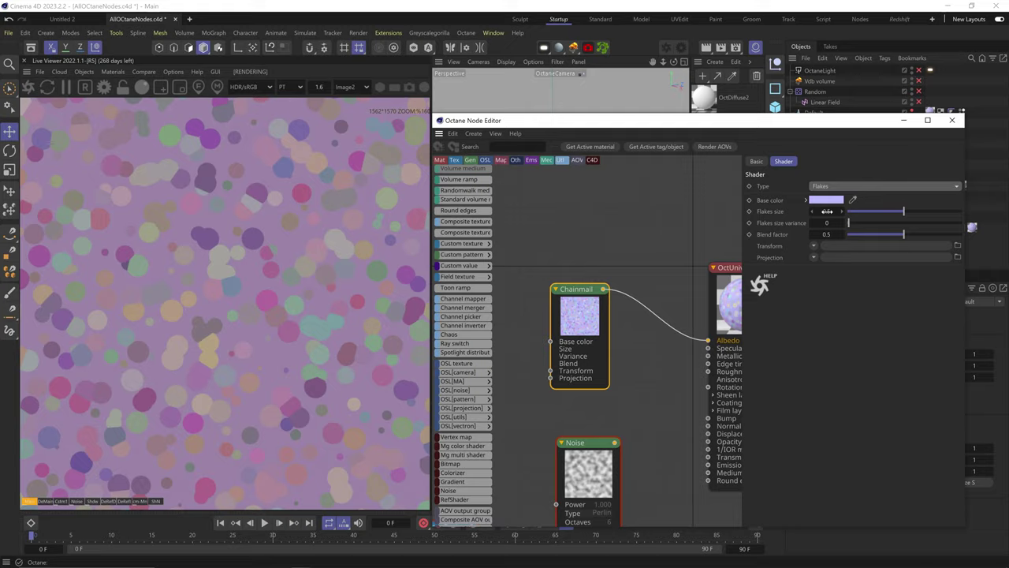
pyautogui.moveTo(826, 211); pyautogui.dragTo(820, 211)
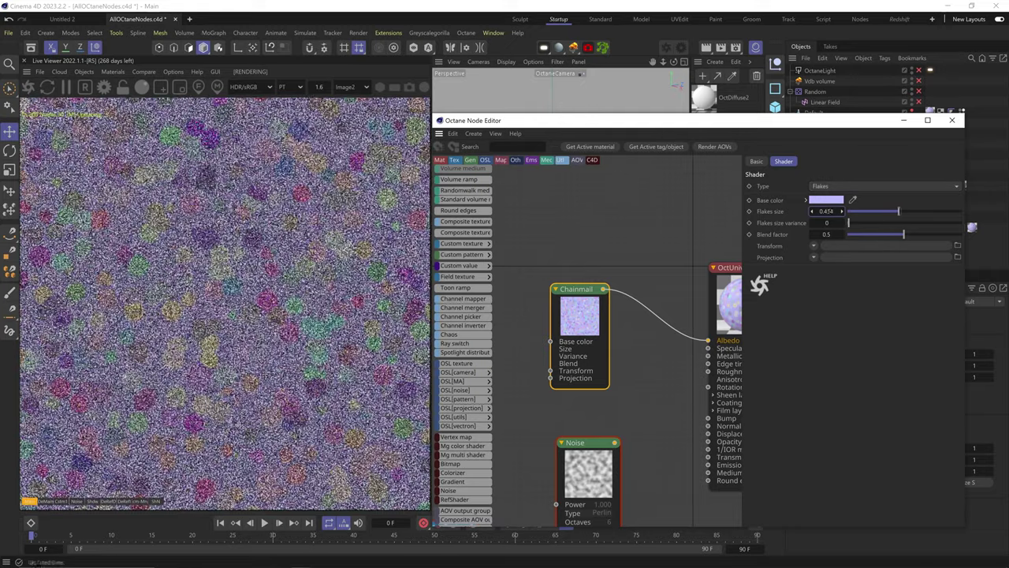
pyautogui.moveTo(914, 234); pyautogui.dragTo(949, 234)
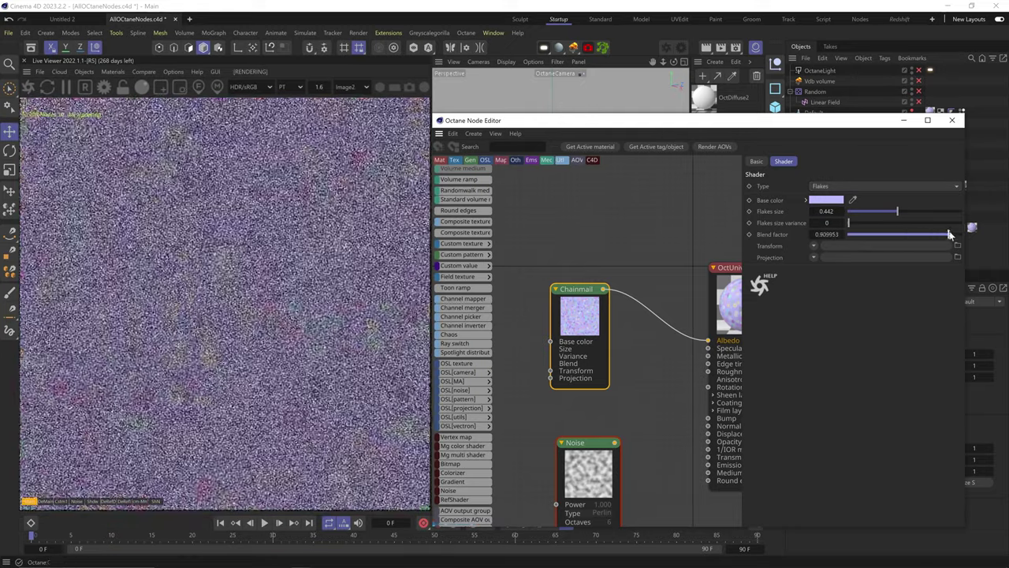
pyautogui.click(882, 234)
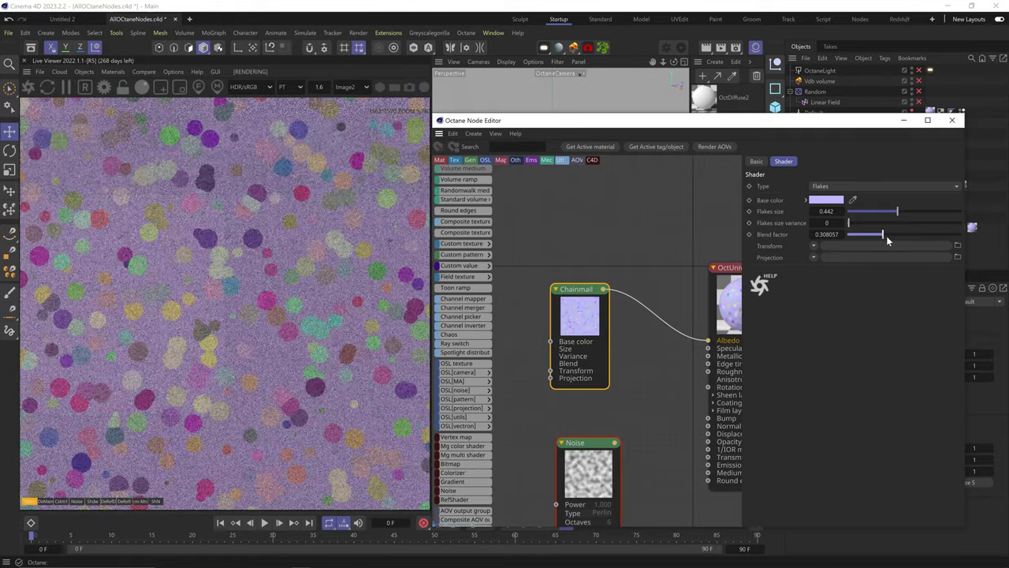
# Step: Try a flakes size variance of about 0.77, set the flakes size to 1, and readjust the variance
pyautogui.click(864, 224)
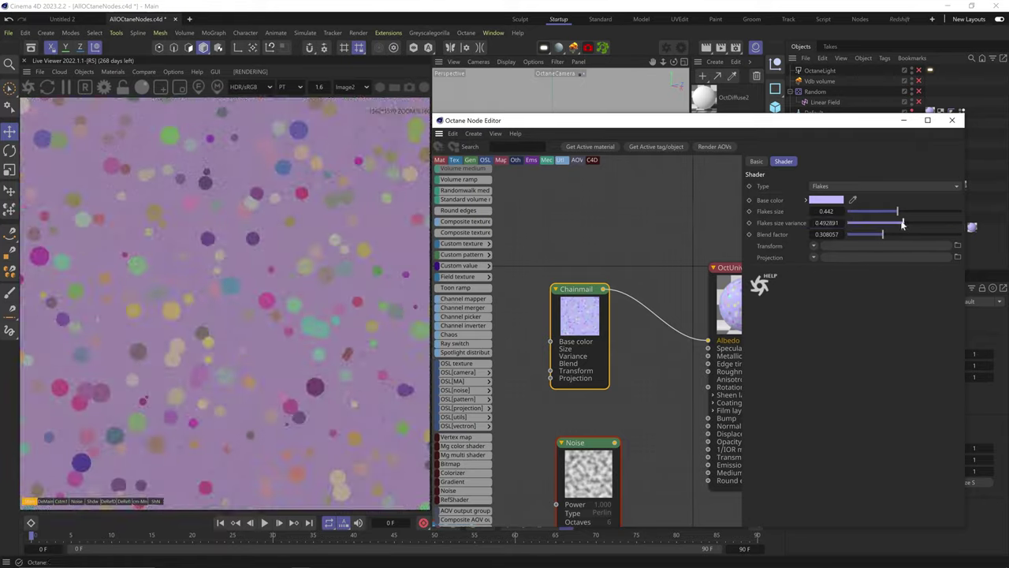
pyautogui.click(932, 223)
pyautogui.moveTo(944, 211); pyautogui.dragTo(958, 209)
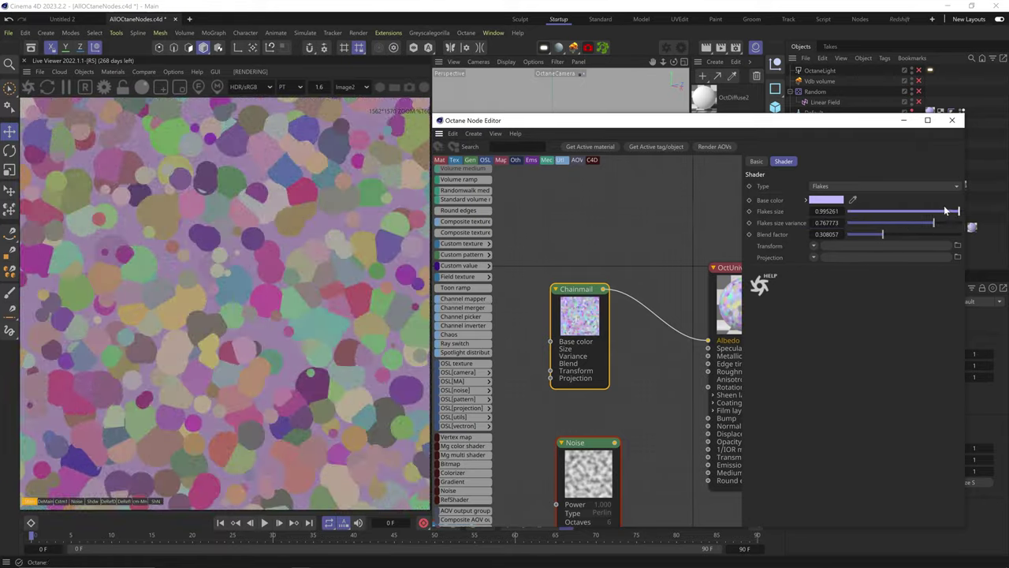
pyautogui.moveTo(839, 212); pyautogui.dragTo(755, 208)
pyautogui.write('1')
pyautogui.press('Return')
pyautogui.click(881, 225)
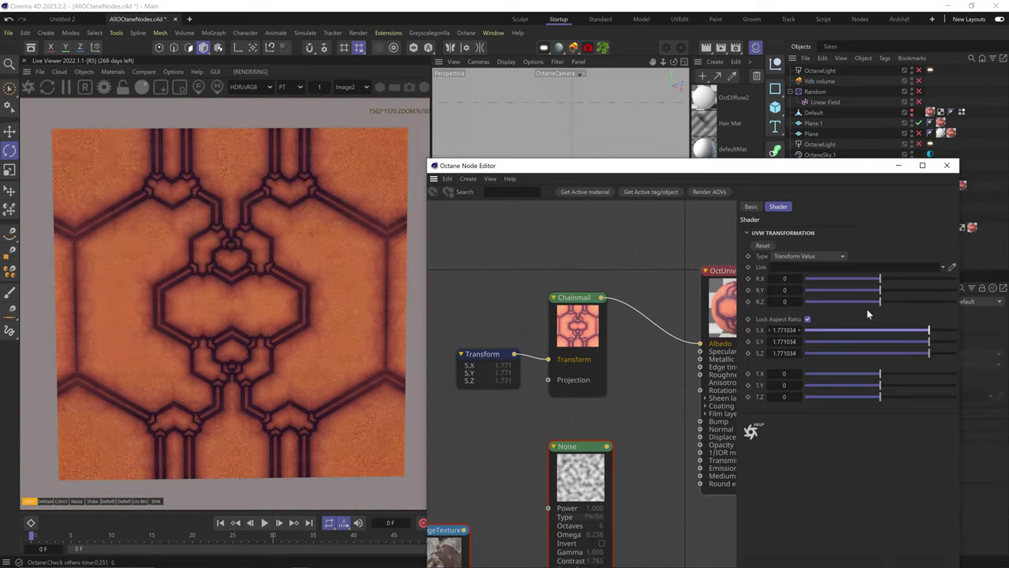
# Step: Reduce the Transform node's scale to about 1.504 and switch the Chainmail node's pattern type to Glowing circles
pyautogui.moveTo(946, 331); pyautogui.dragTo(926, 332)
pyautogui.click(578, 319)
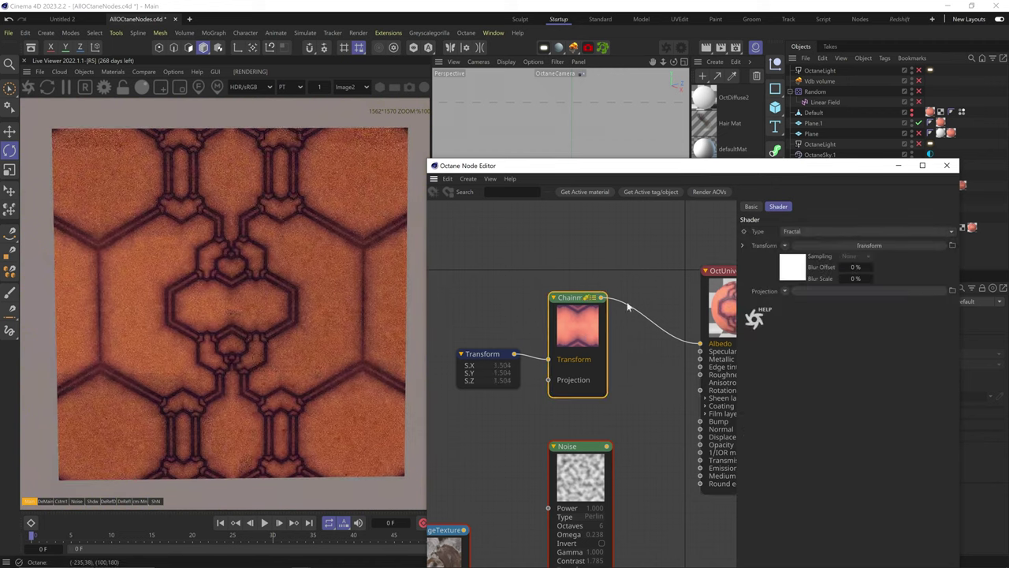
pyautogui.click(839, 232)
pyautogui.click(820, 292)
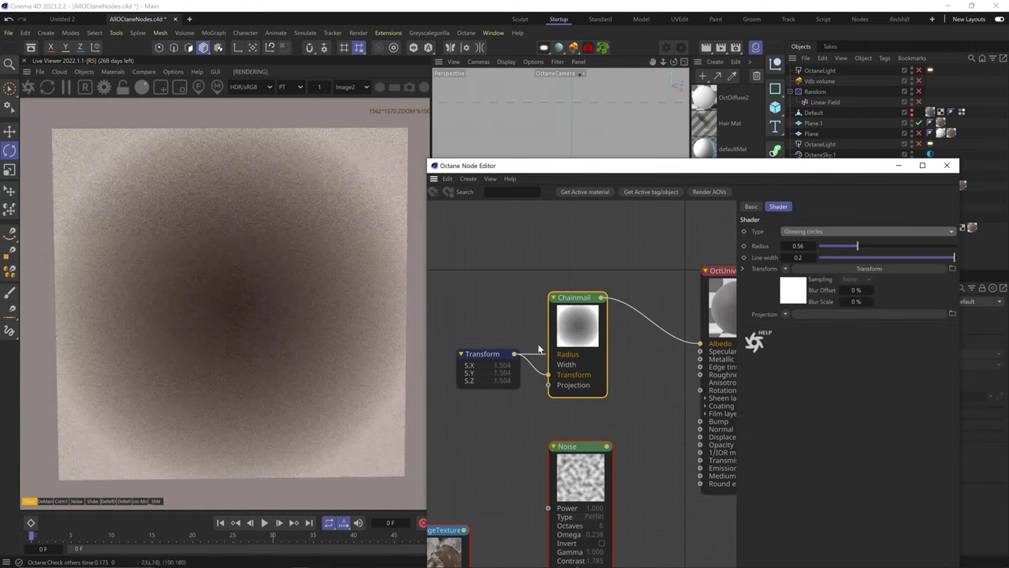
# Step: Scale the Transform node down to about 0.094 and unplug it from the pattern's Radius input
pyautogui.click(485, 354)
pyautogui.moveTo(896, 331); pyautogui.dragTo(904, 331)
pyautogui.moveTo(546, 354); pyautogui.dragTo(533, 356)
pyautogui.moveTo(484, 355); pyautogui.dragTo(481, 370)
pyautogui.moveTo(903, 331)
pyautogui.mouseDown()
pyautogui.moveTo(880, 335)
pyautogui.moveTo(934, 329)
pyautogui.moveTo(867, 333)
pyautogui.moveTo(901, 334)
pyautogui.mouseUp()
# Step: Set the glowing circles' radius to 2 and line width to about 0.024, and switch the pattern type to Hagelslag
pyautogui.click(580, 320)
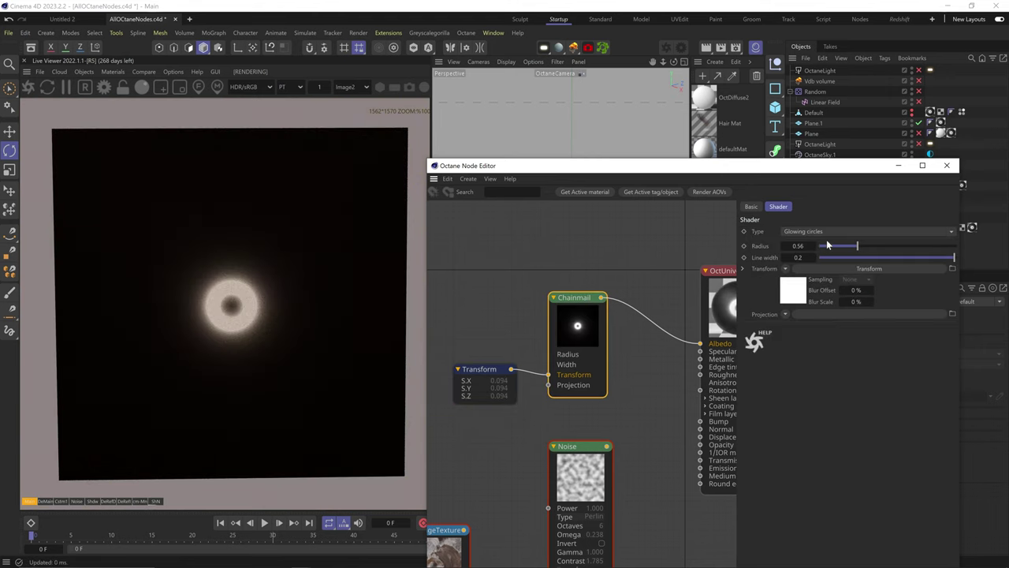
pyautogui.moveTo(859, 246); pyautogui.dragTo(836, 258)
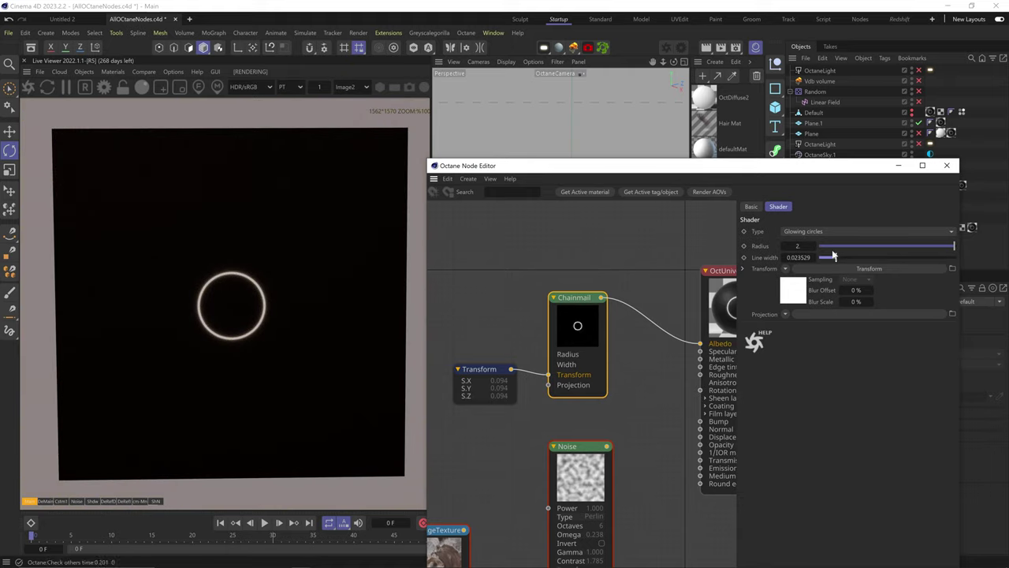
pyautogui.click(822, 229)
pyautogui.click(829, 306)
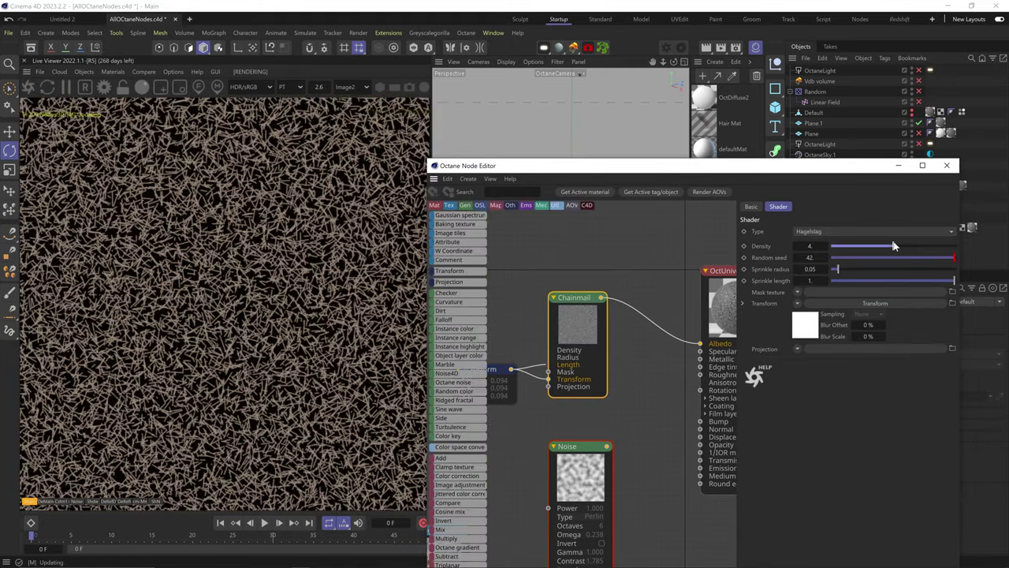
# Step: Set density and random seed to 2 and sprinkle radius to about 0.297, trying a sprinkle length of 0.2 before setting it to 2
pyautogui.moveTo(915, 247); pyautogui.dragTo(870, 271)
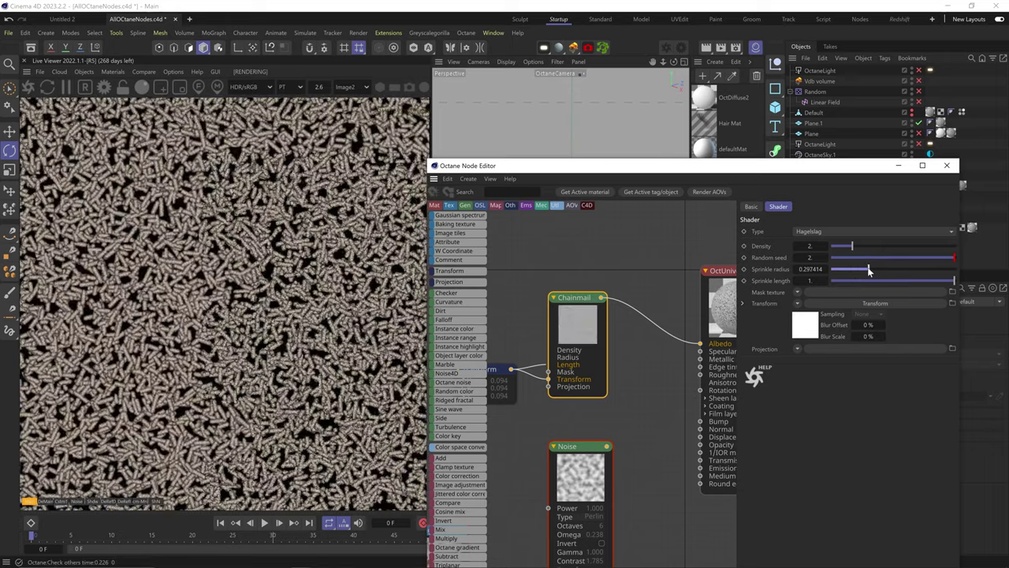
pyautogui.click(811, 282)
pyautogui.write('0.2')
pyautogui.press('Return')
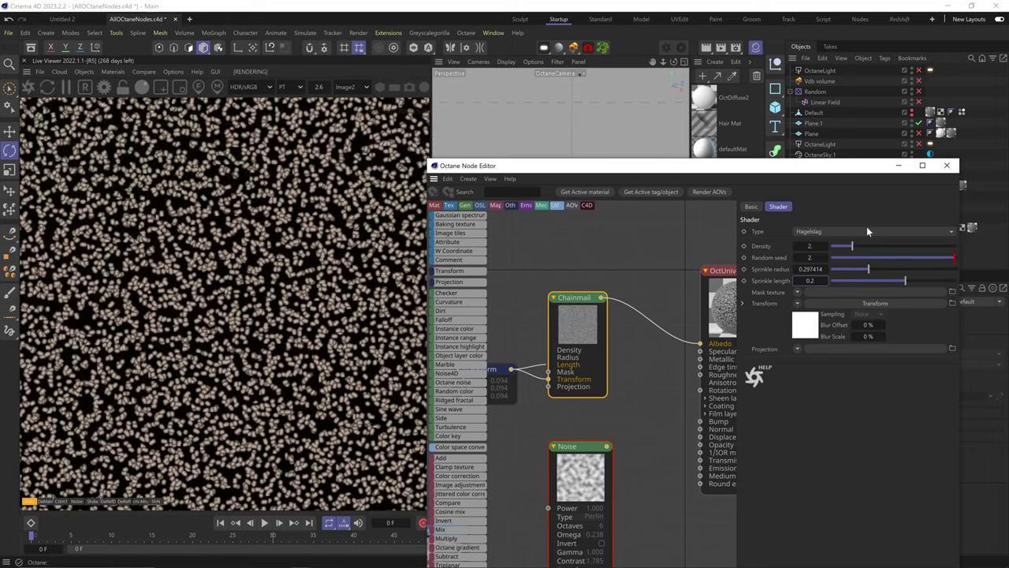
pyautogui.write('2')
pyautogui.press('Return')
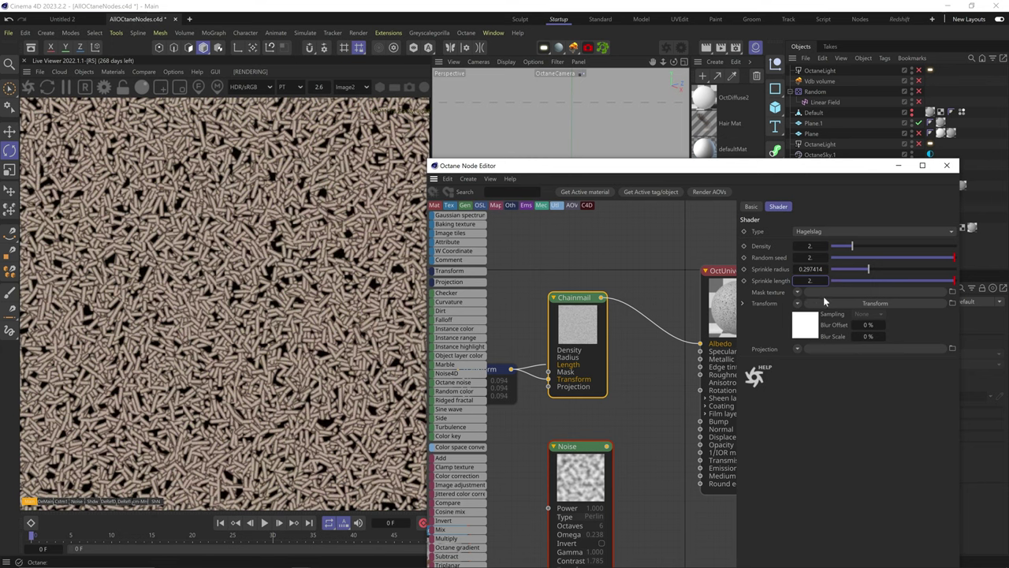
# Step: Connect the Noise node to the pattern's Mask input and set its omega to about 0.844 and contrast to 100
pyautogui.moveTo(544, 374); pyautogui.dragTo(548, 379)
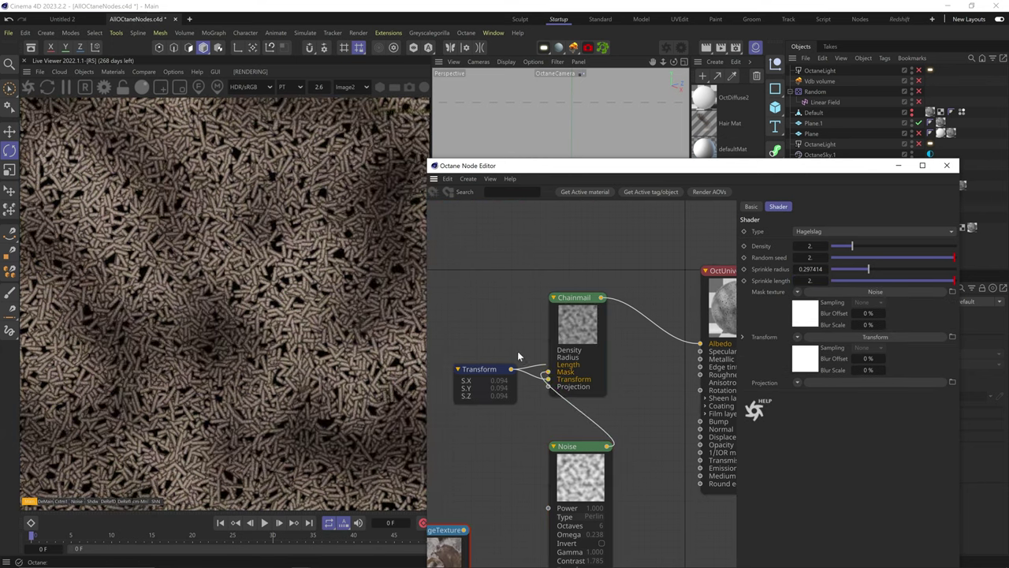
pyautogui.click(571, 448)
pyautogui.click(932, 266)
pyautogui.click(954, 299)
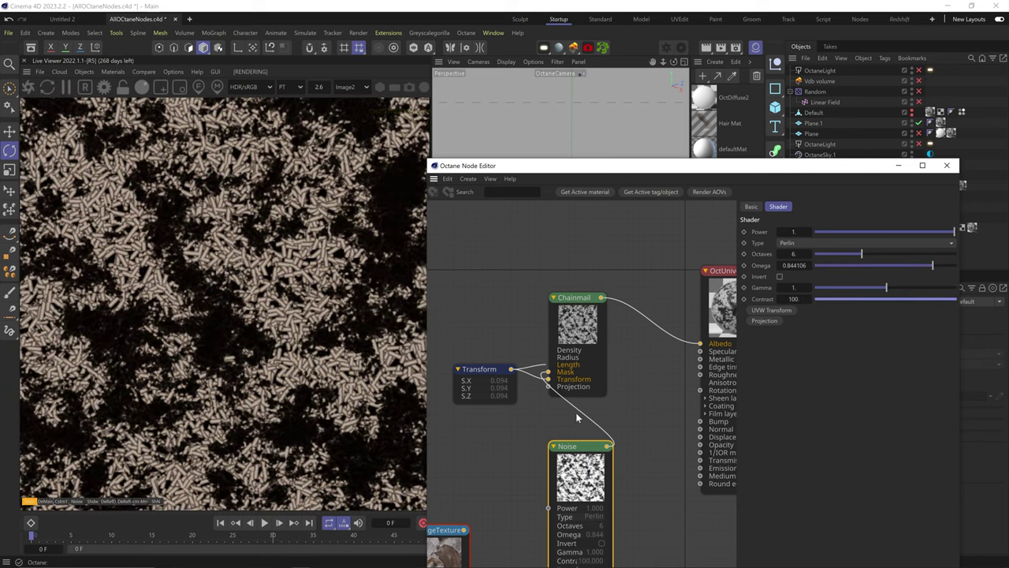
# Step: Disconnect the Noise and Transform nodes from the pattern and switch its type to Iridescent on the skull model
pyautogui.click(548, 372)
pyautogui.click(548, 379)
pyautogui.click(590, 330)
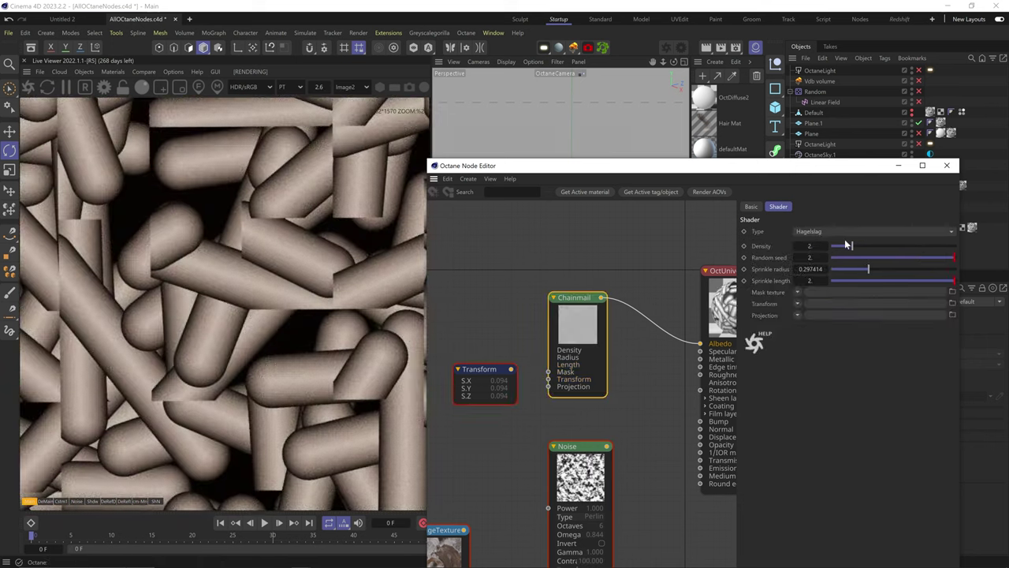
pyautogui.hotkey('ctrl', 'z')
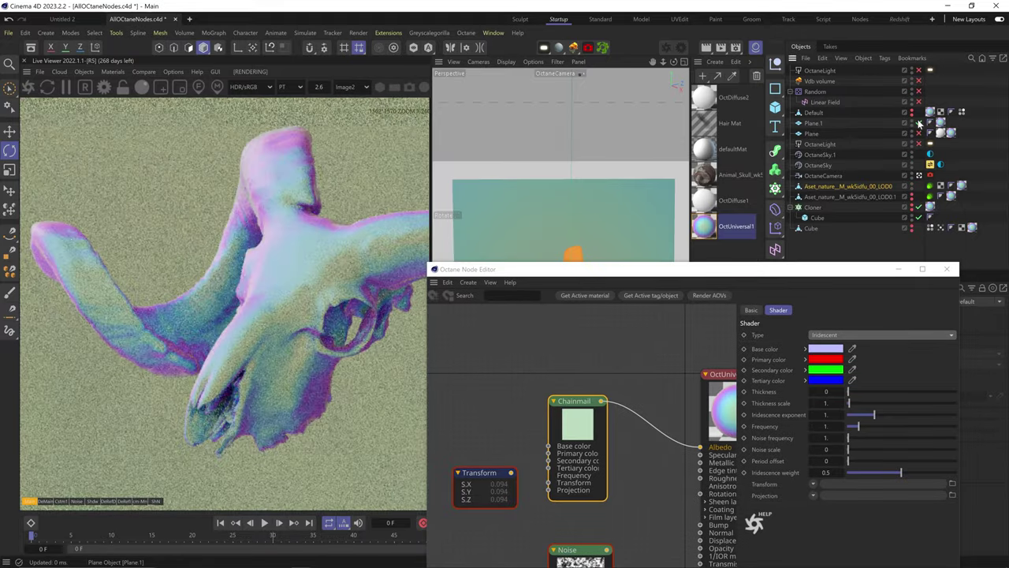
pyautogui.moveTo(634, 276); pyautogui.dragTo(630, 192)
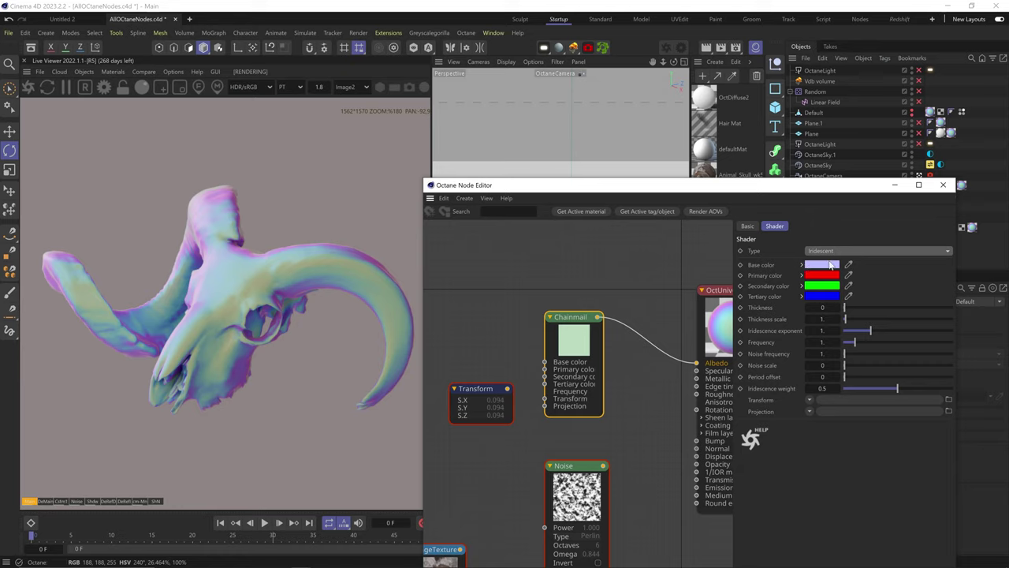
# Step: Set the Iridescent pattern's thickness to 1, thickness scale to about 72.77 and iridescence exponent to 1.6
pyautogui.moveTo(846, 307); pyautogui.dragTo(873, 332)
pyautogui.moveTo(811, 331); pyautogui.dragTo(972, 314)
pyautogui.write('1.6')
pyautogui.press('Return')
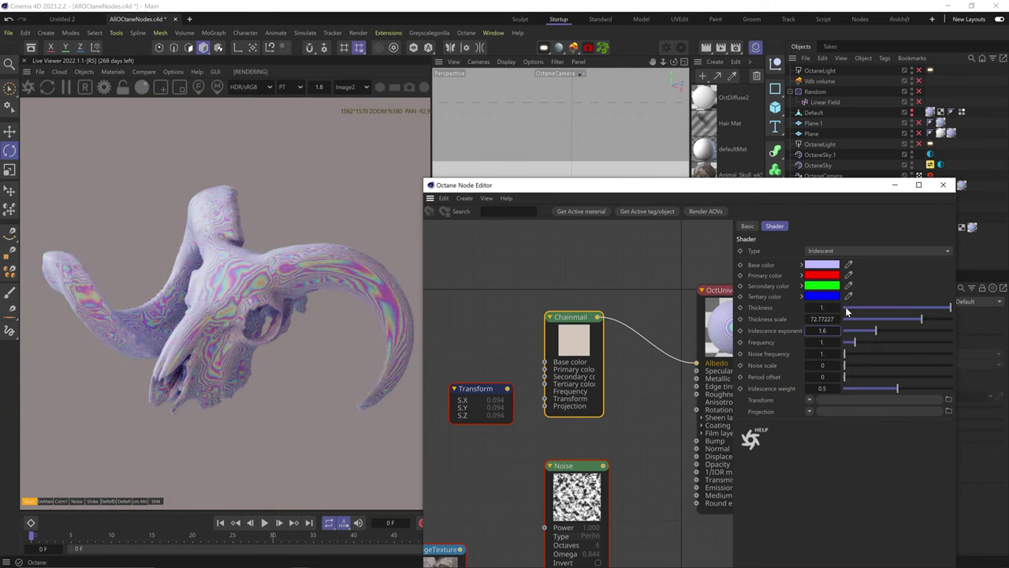
# Step: Set frequency to about 4.16, iridescence exponent to 1.1, noise frequency to about 1782 and noise scale to about 0.52
pyautogui.moveTo(860, 346); pyautogui.dragTo(912, 353)
pyautogui.click(871, 332)
pyautogui.scroll(7, 292, 267)
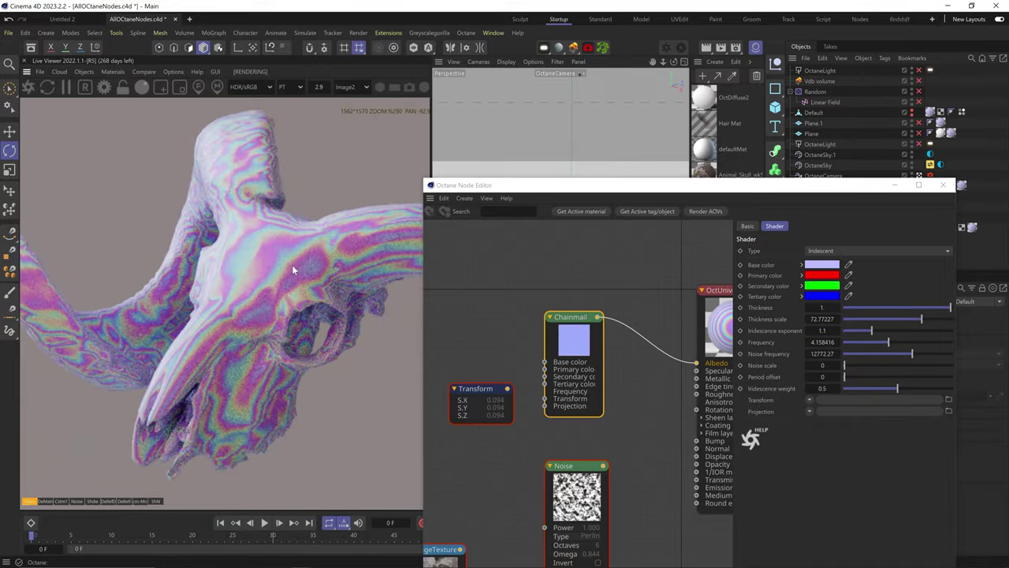
pyautogui.click(947, 353)
pyautogui.click(854, 354)
pyautogui.click(900, 365)
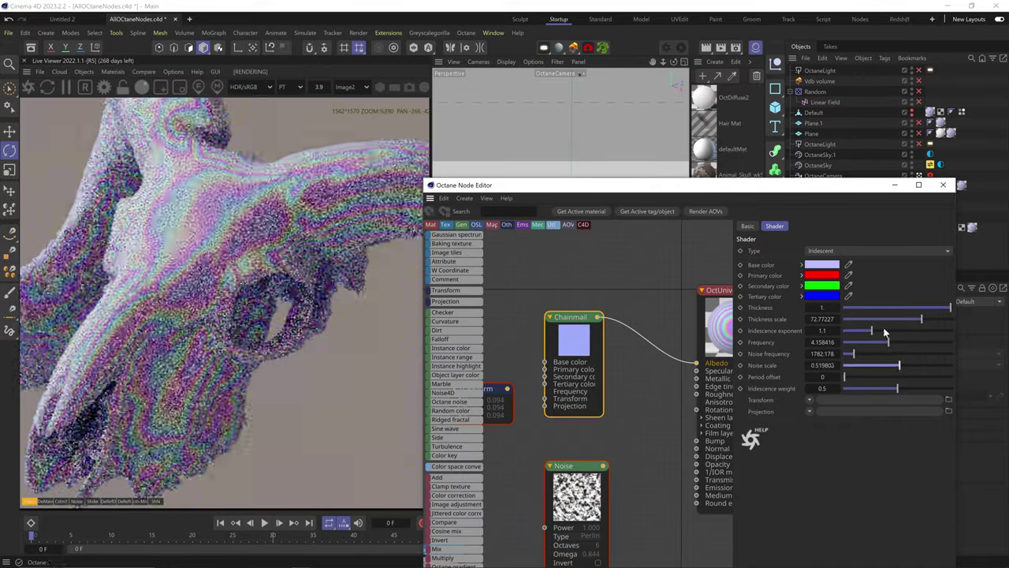
# Step: Set both the iridescence exponent and the frequency to 1
pyautogui.click(862, 332)
pyautogui.doubleClick(824, 331)
pyautogui.write('1')
pyautogui.press('Return')
pyautogui.doubleClick(825, 342)
pyautogui.write('1')
pyautogui.press('Return')
# Step: Set the noise scale to about 0.163, period offset to about 0.599 and iridescence weight to 1
pyautogui.click(937, 365)
pyautogui.moveTo(917, 366); pyautogui.dragTo(862, 368)
pyautogui.click(850, 380)
pyautogui.click(909, 379)
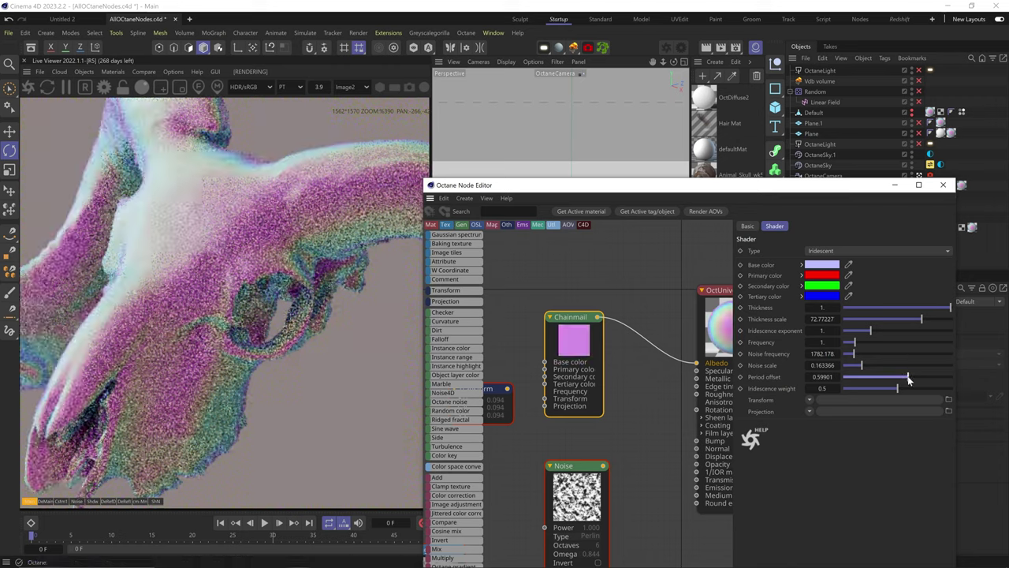
pyautogui.moveTo(891, 387); pyautogui.dragTo(929, 389)
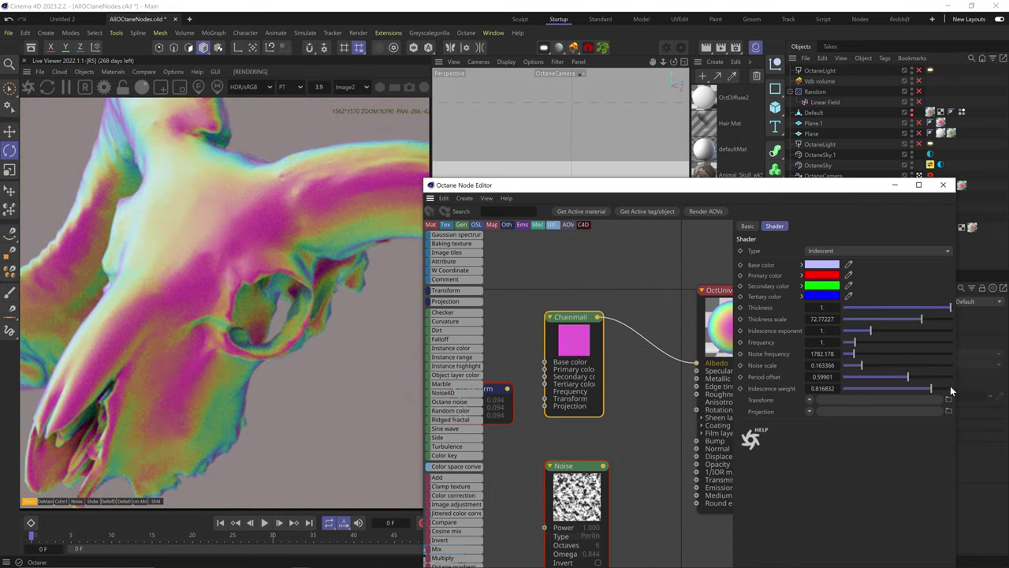
pyautogui.click(946, 388)
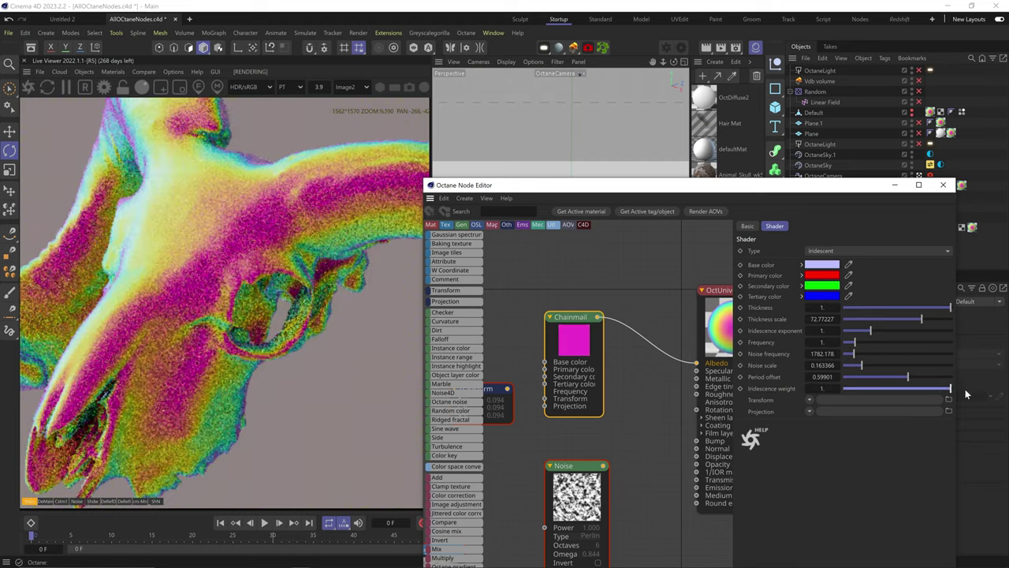
pyautogui.scroll(-5, 267, 296)
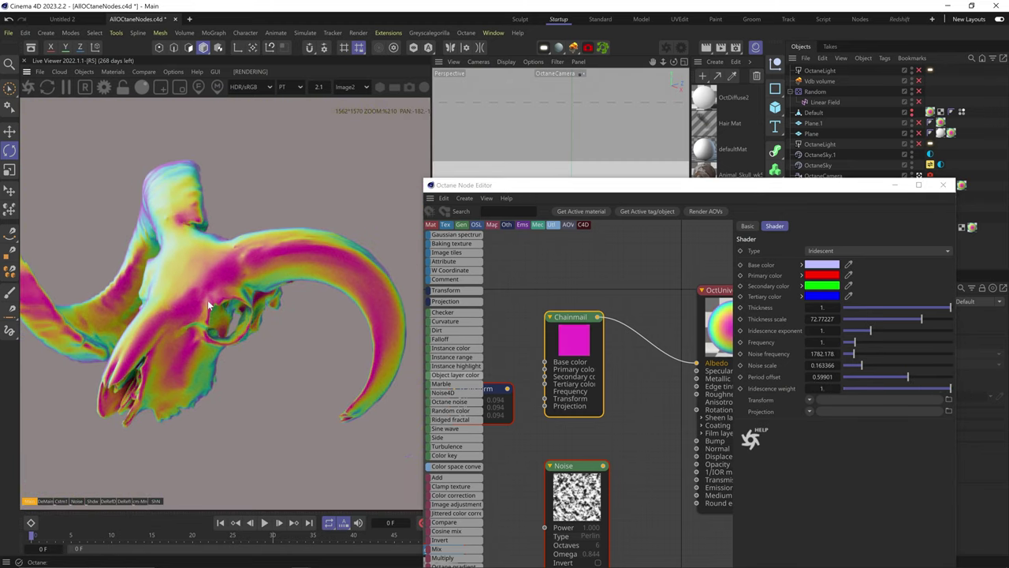
# Step: Switch the pattern type to Moire mosaic and display the flat plane instead of the skull
pyautogui.click(849, 252)
pyautogui.click(835, 347)
pyautogui.moveTo(885, 189); pyautogui.dragTo(880, 286)
pyautogui.click(918, 93)
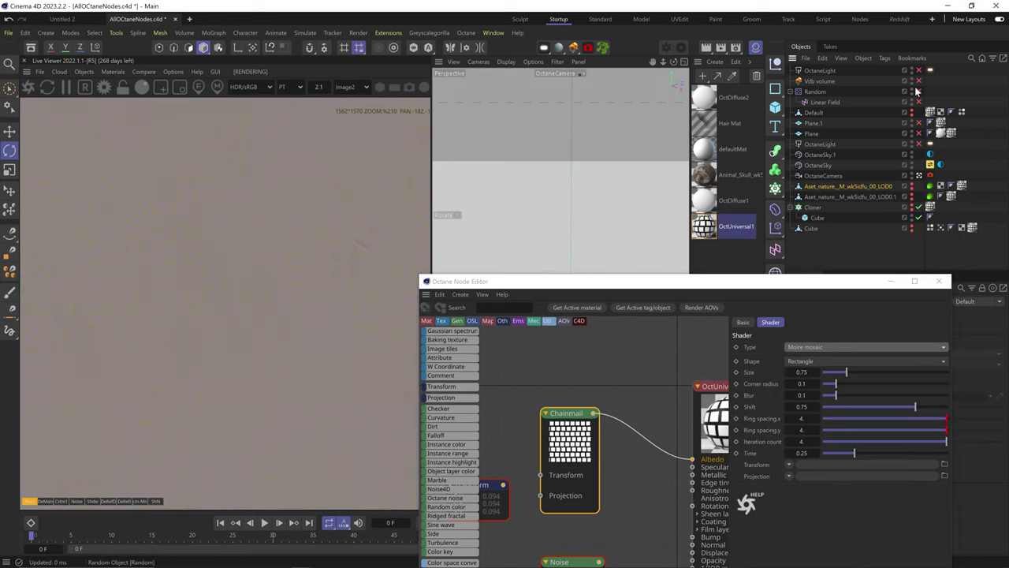
pyautogui.moveTo(695, 282); pyautogui.dragTo(765, 127)
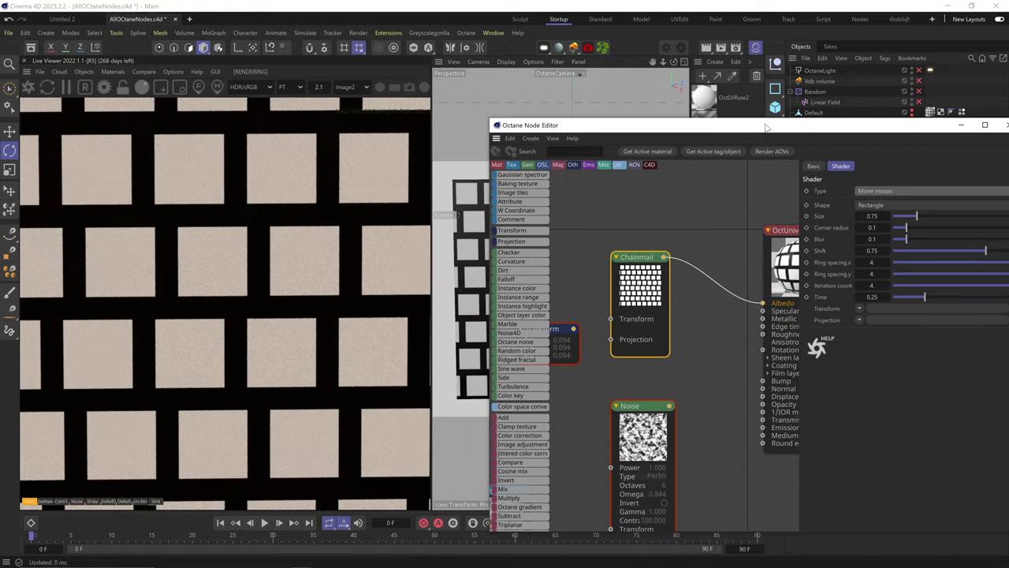
pyautogui.scroll(-2, 264, 298)
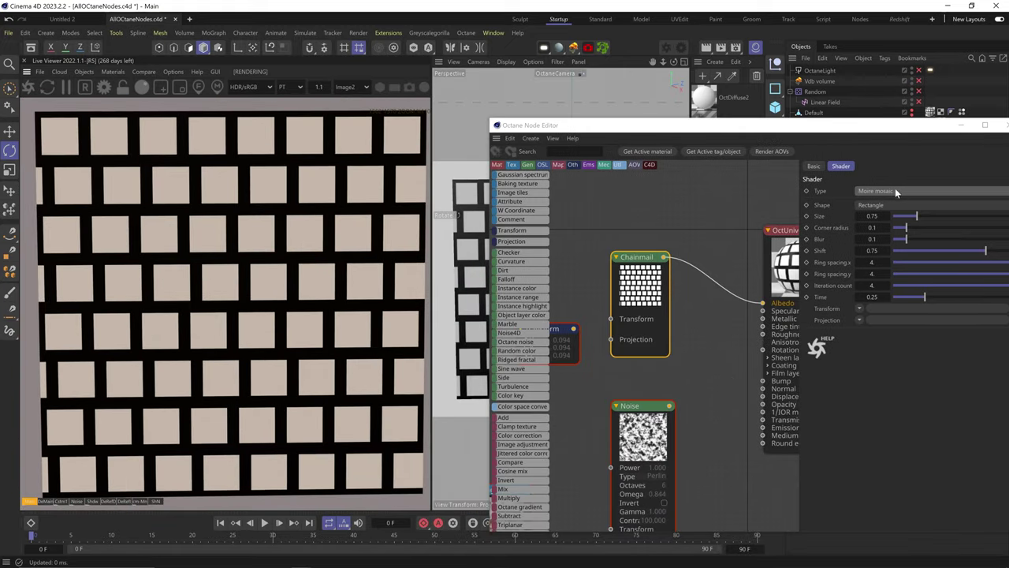
# Step: Set the mosaic's size to about 0.91, corner radius 0.167, blur 0.142, shift 1 and ring spacings 1.026 and 1.06, and change the shape to Circle
pyautogui.moveTo(880, 129); pyautogui.dragTo(808, 115)
pyautogui.moveTo(846, 203); pyautogui.dragTo(840, 225)
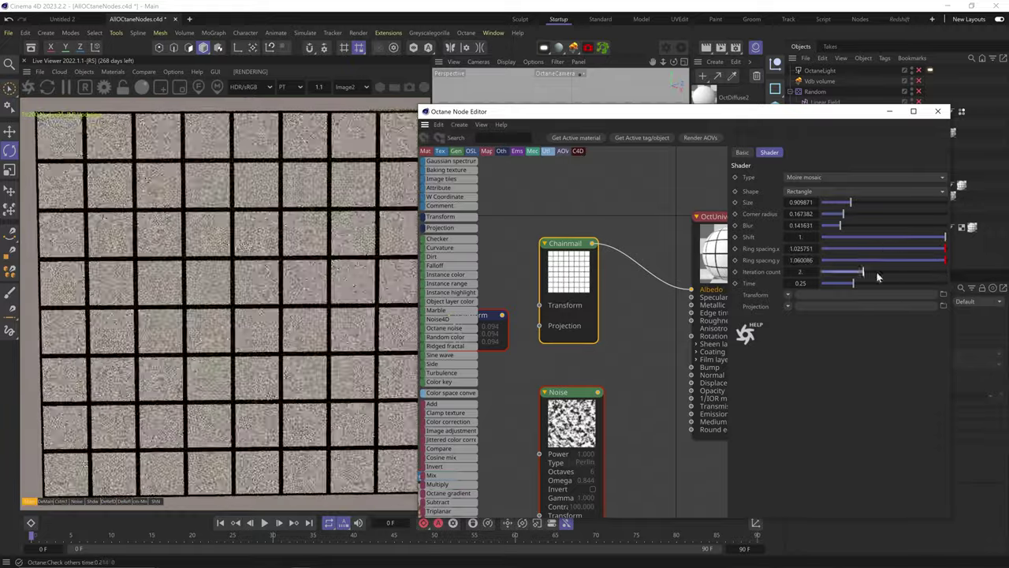
pyautogui.click(816, 191)
pyautogui.click(816, 216)
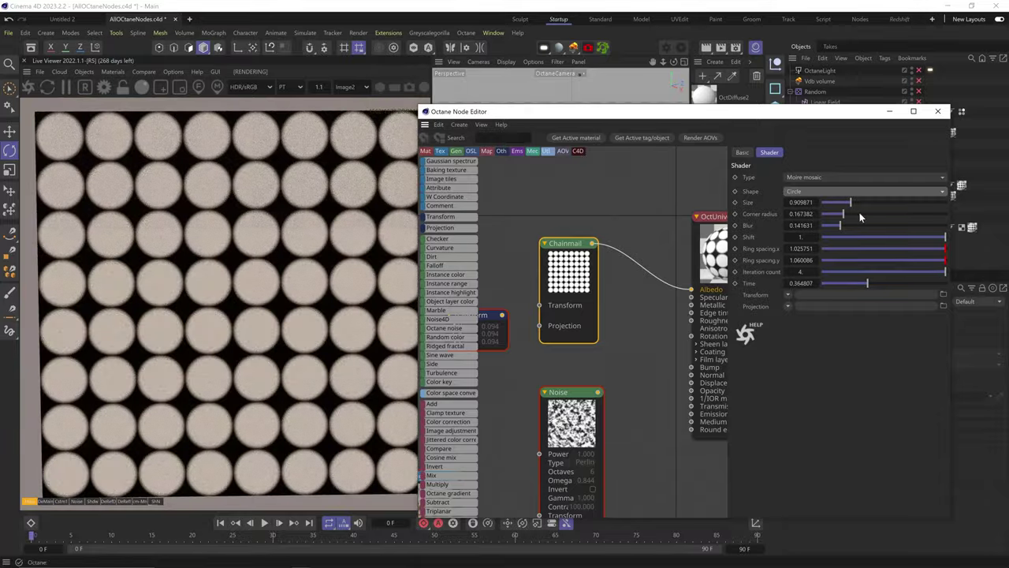
# Step: Try other corner radius and blur values on the circles, and change the shape to Ring with a size of about 0.189
pyautogui.moveTo(844, 214); pyautogui.dragTo(848, 214)
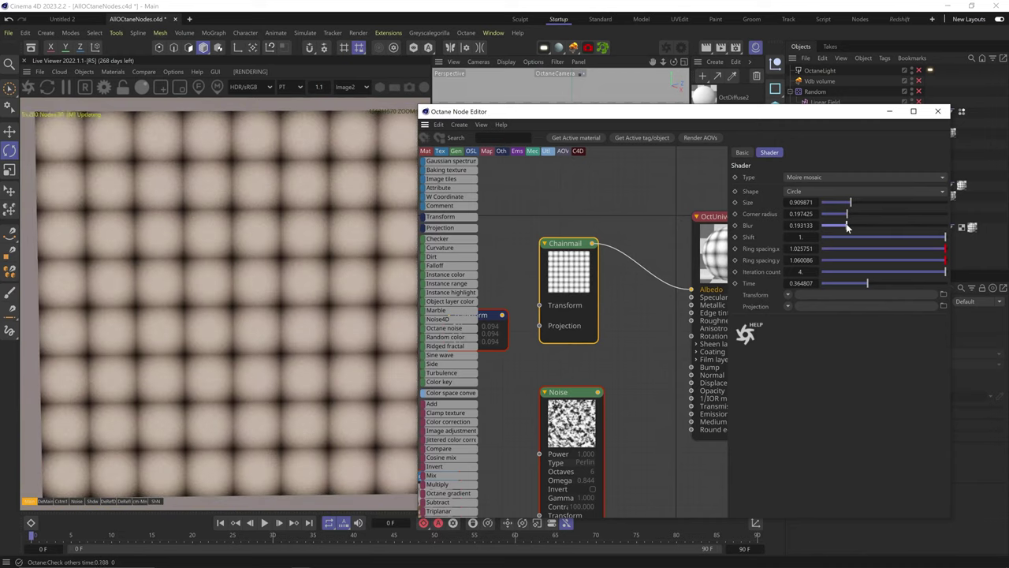
pyautogui.moveTo(848, 228); pyautogui.dragTo(867, 227)
pyautogui.click(817, 193)
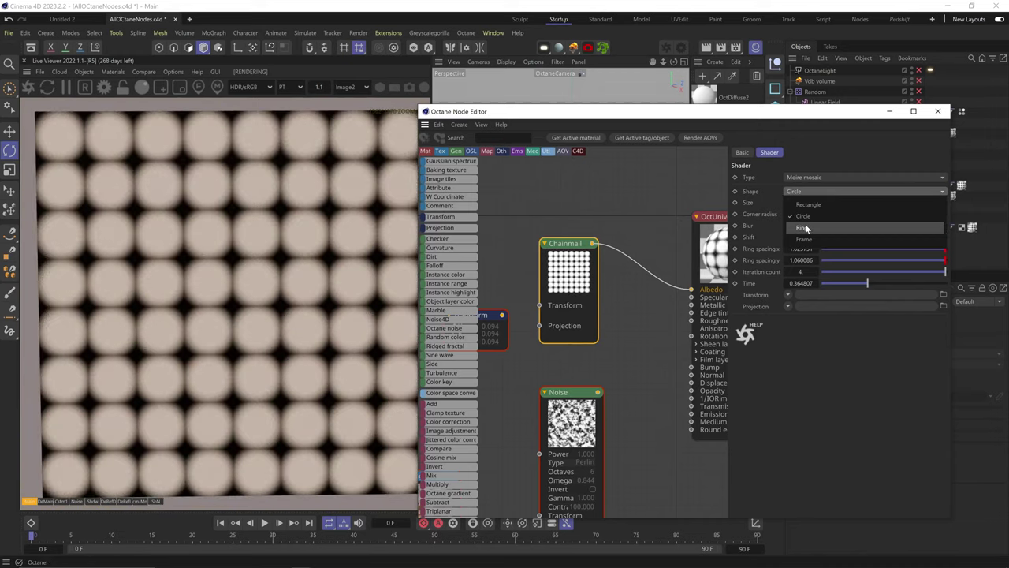
pyautogui.click(820, 227)
pyautogui.moveTo(838, 203); pyautogui.dragTo(824, 202)
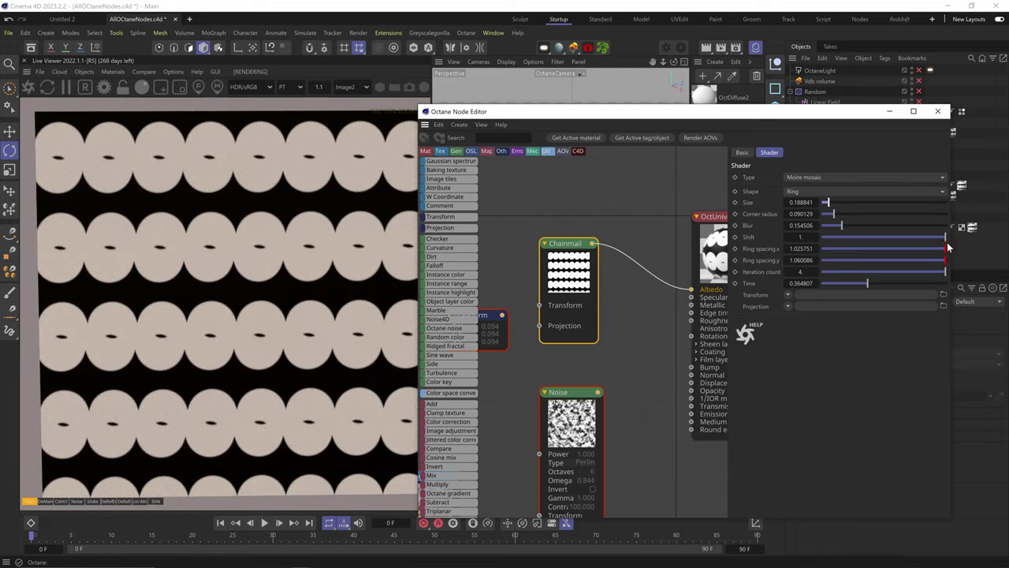
# Step: Set the ring spacing to 3 in x and 1 in y, and raise the blur to about 0.296
pyautogui.moveTo(952, 249); pyautogui.dragTo(954, 248)
pyautogui.doubleClick(801, 249)
pyautogui.write('33')
pyautogui.press('Tab')
pyautogui.write('2')
pyautogui.press('Return')
pyautogui.press('Return')
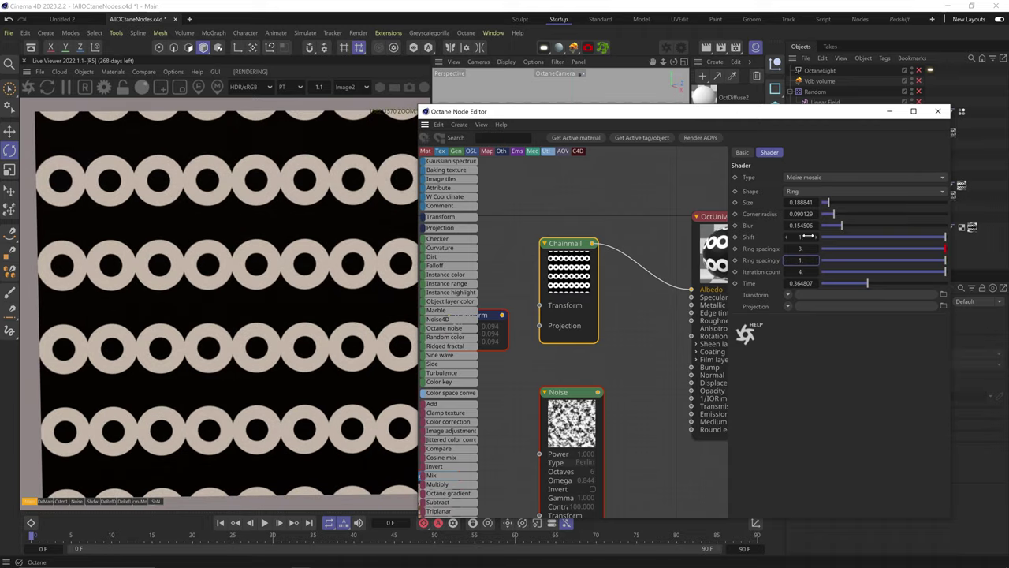
pyautogui.moveTo(817, 226); pyautogui.dragTo(867, 227)
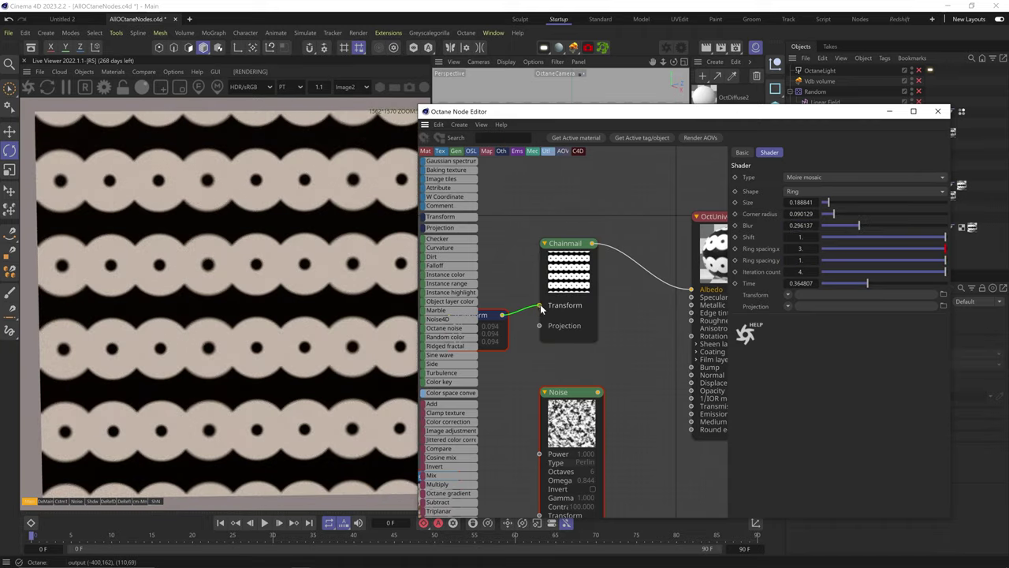
# Step: Connect the Transform node to the mosaic pattern and set its ring spacing y to 3
pyautogui.moveTo(540, 309); pyautogui.dragTo(539, 305)
pyautogui.click(493, 335)
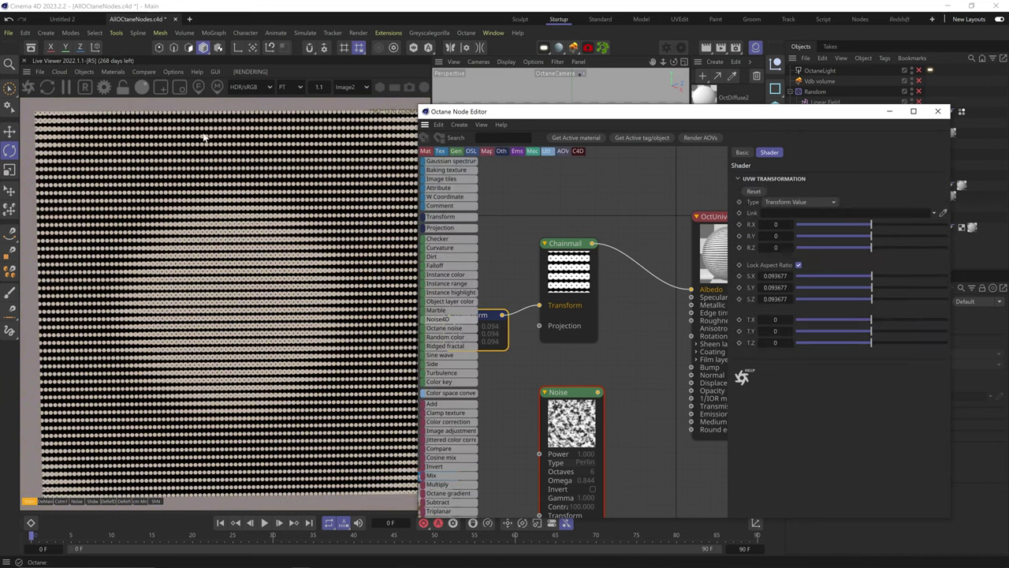
pyautogui.click(578, 262)
pyautogui.click(802, 260)
pyautogui.write('3')
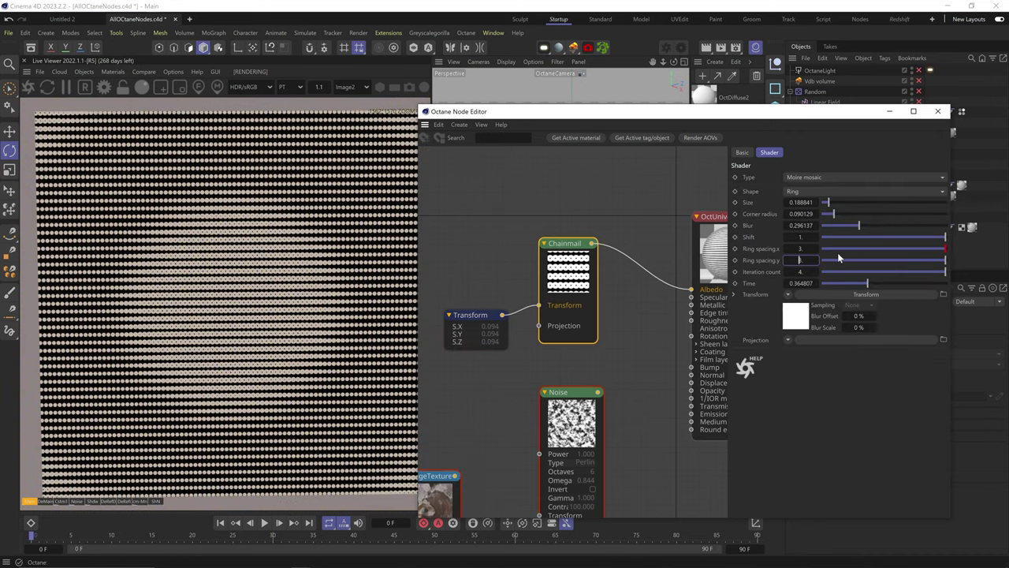
pyautogui.press('Return')
# Step: Set the ring spacing to 2 in x and 0.5 in y, the iteration count to 2 and the time to 0
pyautogui.click(802, 249)
pyautogui.write('22')
pyautogui.press('Tab')
pyautogui.write('2')
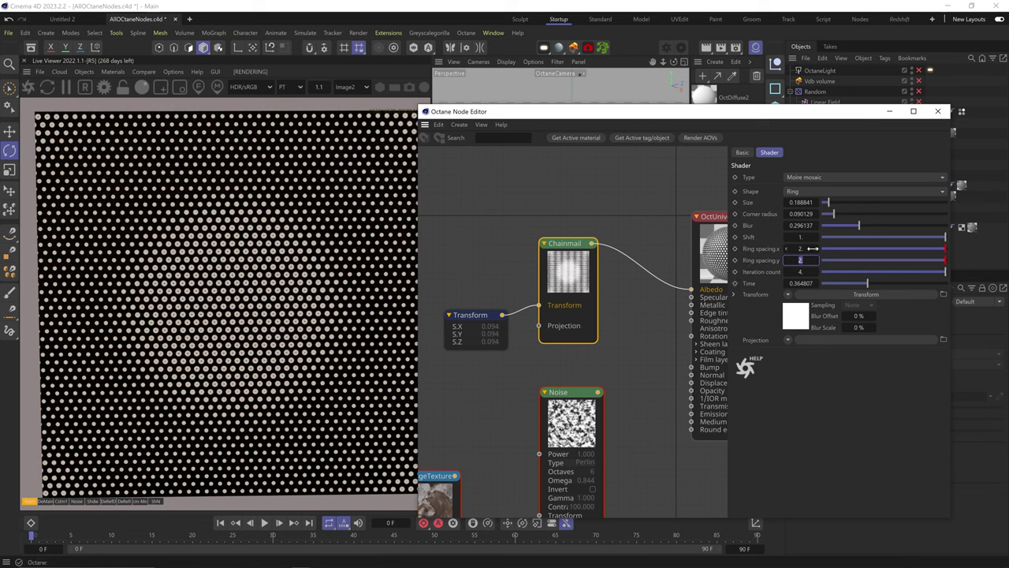
pyautogui.write('0.1')
pyautogui.press('Return')
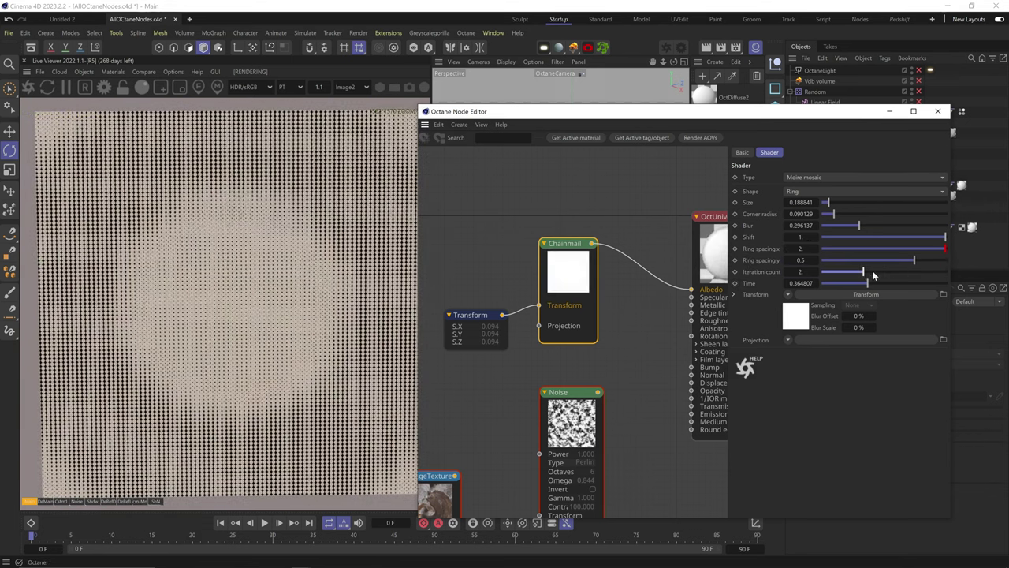
pyautogui.moveTo(878, 289); pyautogui.dragTo(774, 291)
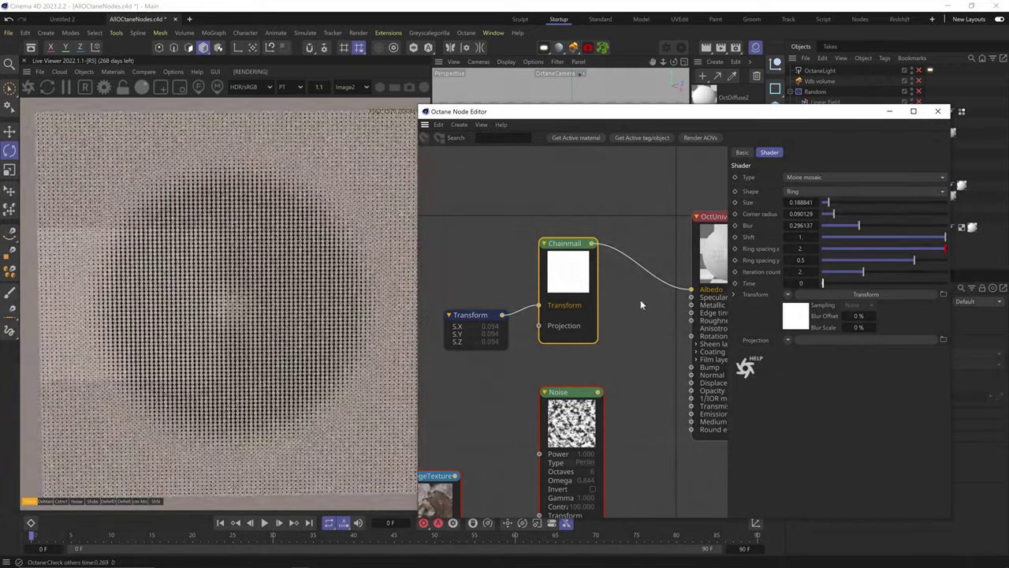
# Step: Give the mosaic a Frame shape with corner radius about 0.167, blur 0.704, shift 0.27, ring spacing 0.93 and 1.19, 4 iterations and scale 0.068
pyautogui.moveTo(834, 214); pyautogui.dragTo(910, 226)
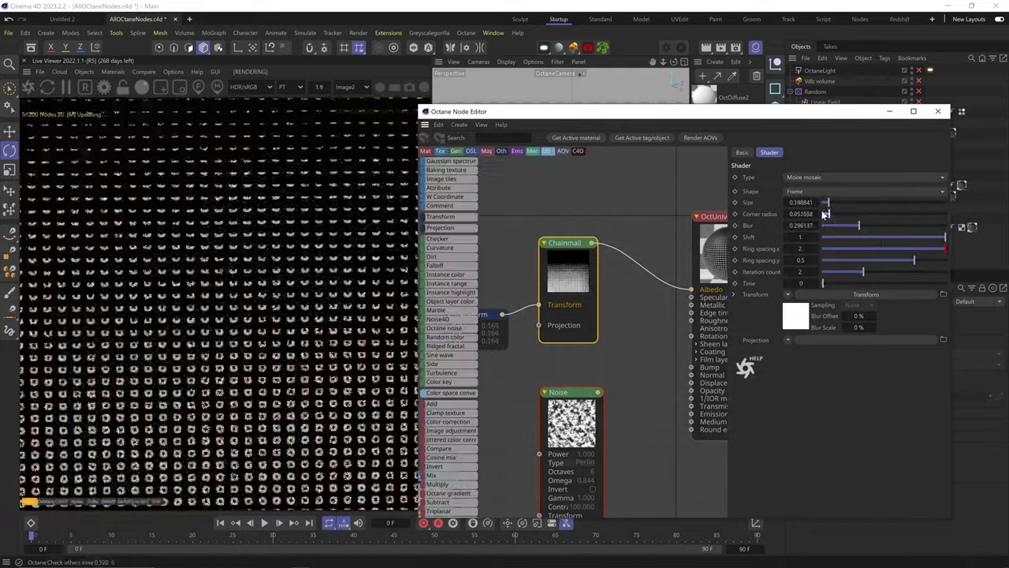
pyautogui.moveTo(946, 249); pyautogui.dragTo(957, 260)
pyautogui.moveTo(946, 238); pyautogui.dragTo(856, 237)
pyautogui.moveTo(865, 272); pyautogui.dragTo(946, 272)
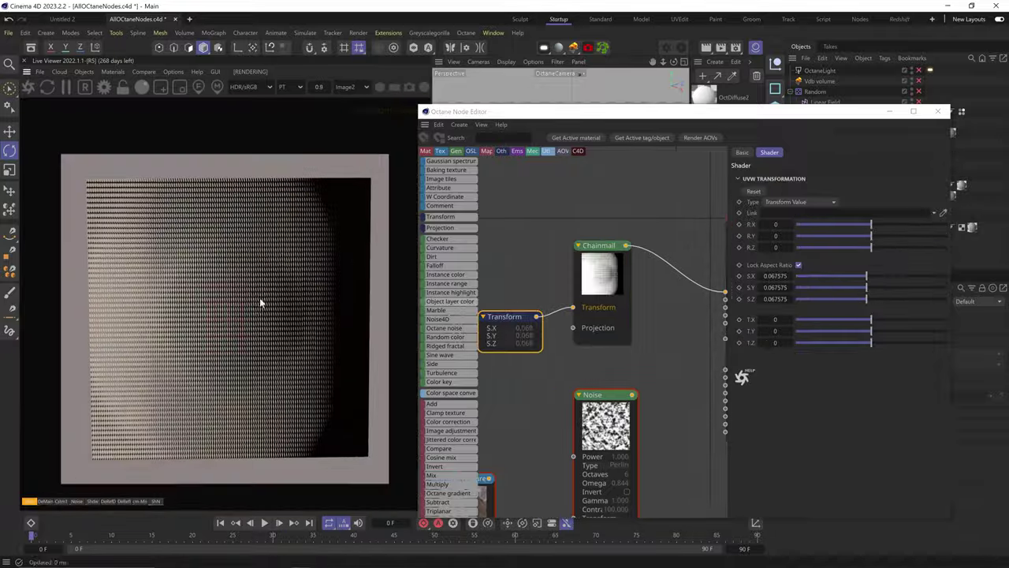
pyautogui.moveTo(824, 284); pyautogui.dragTo(798, 309)
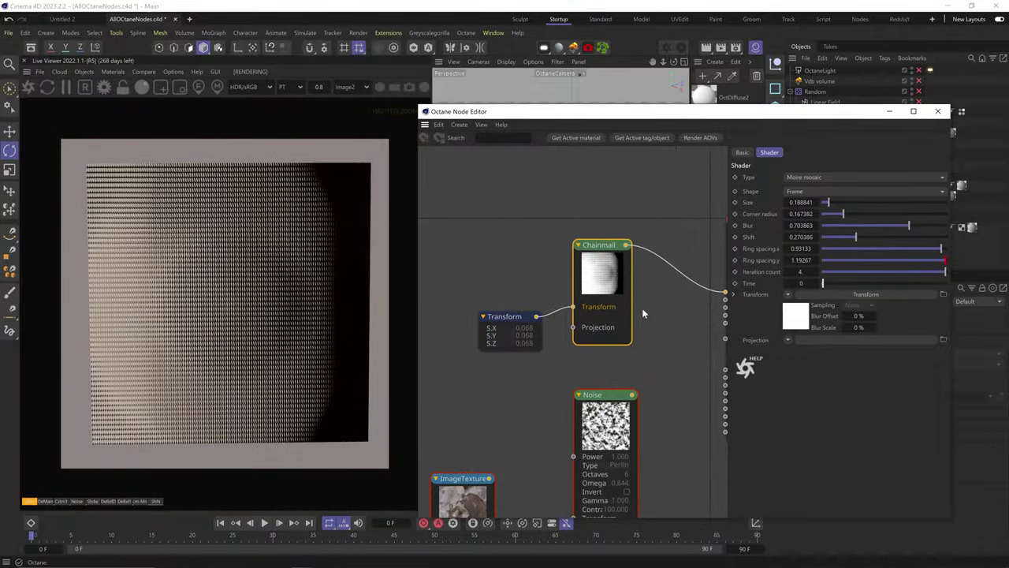
# Step: Change the pattern type to Procedural effects with Combustible Voronoi, scale its transform to about 0.71 and set the time to about 19.45
pyautogui.click(820, 176)
pyautogui.click(831, 283)
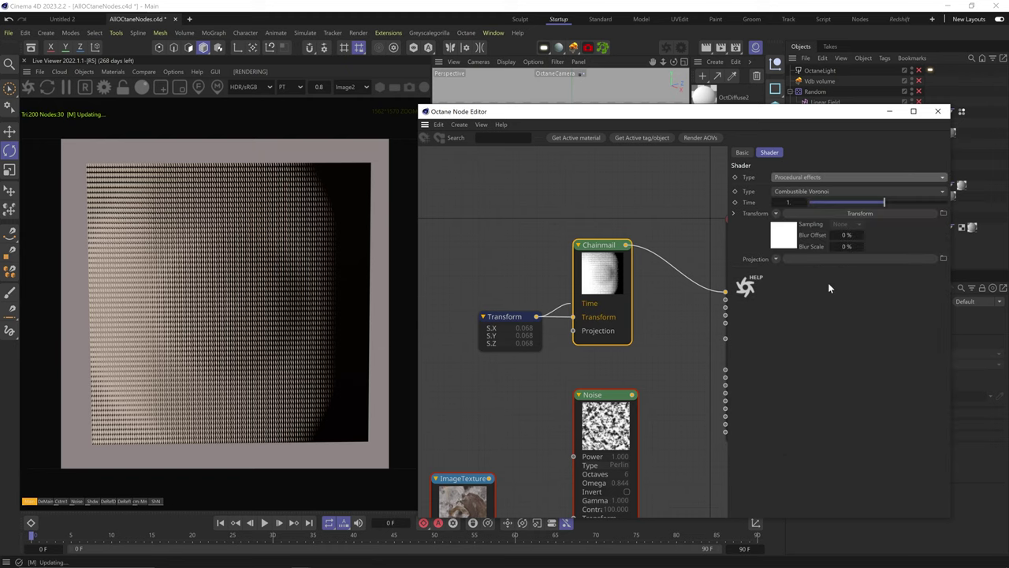
pyautogui.click(510, 316)
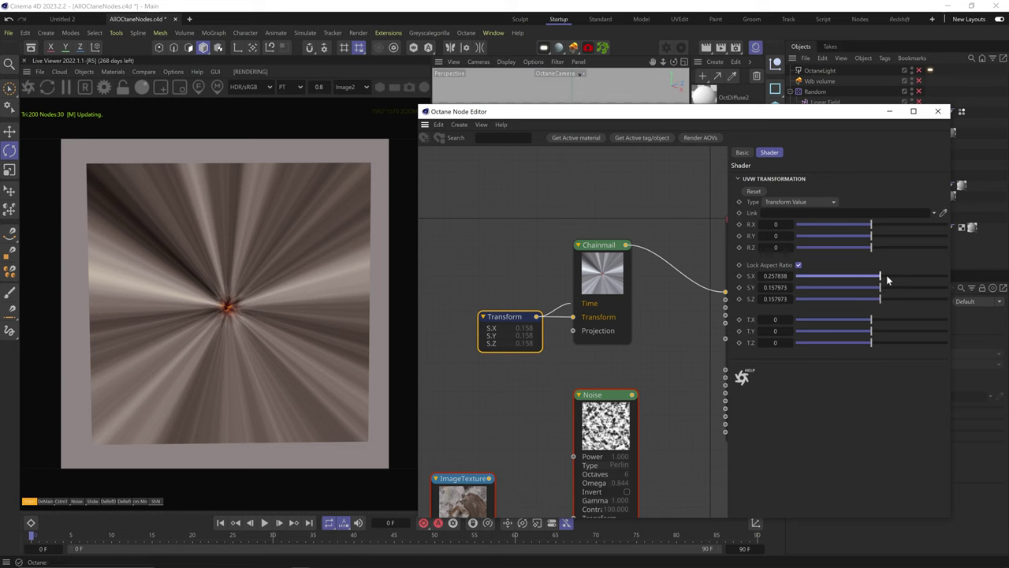
pyautogui.moveTo(887, 278); pyautogui.dragTo(905, 276)
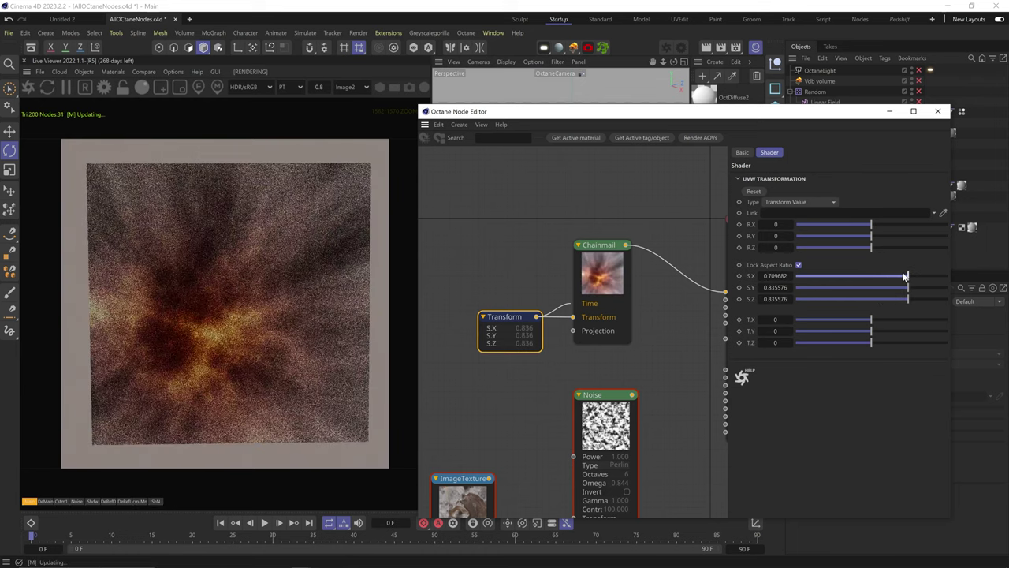
pyautogui.click(617, 276)
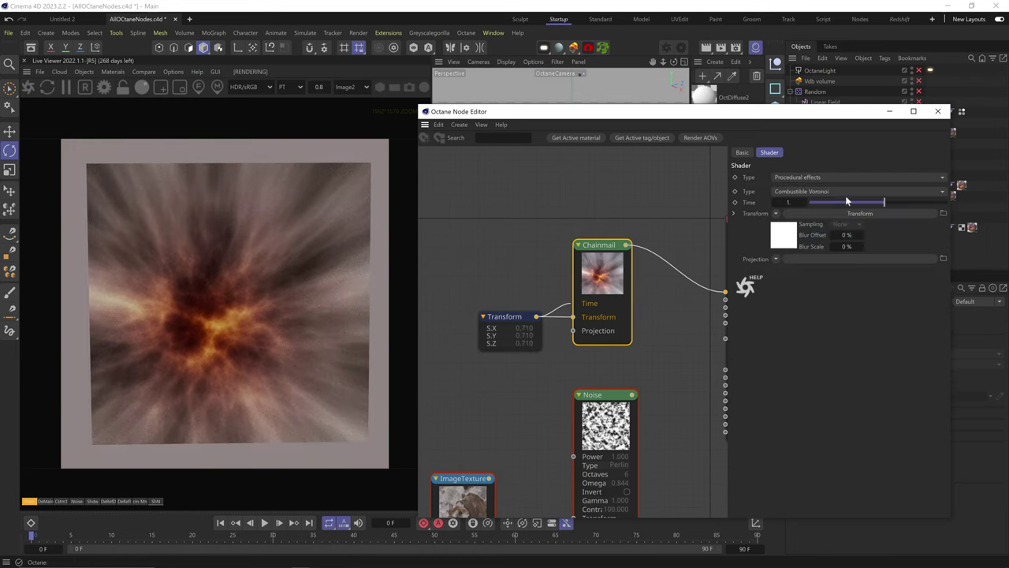
pyautogui.moveTo(831, 202); pyautogui.dragTo(996, 204)
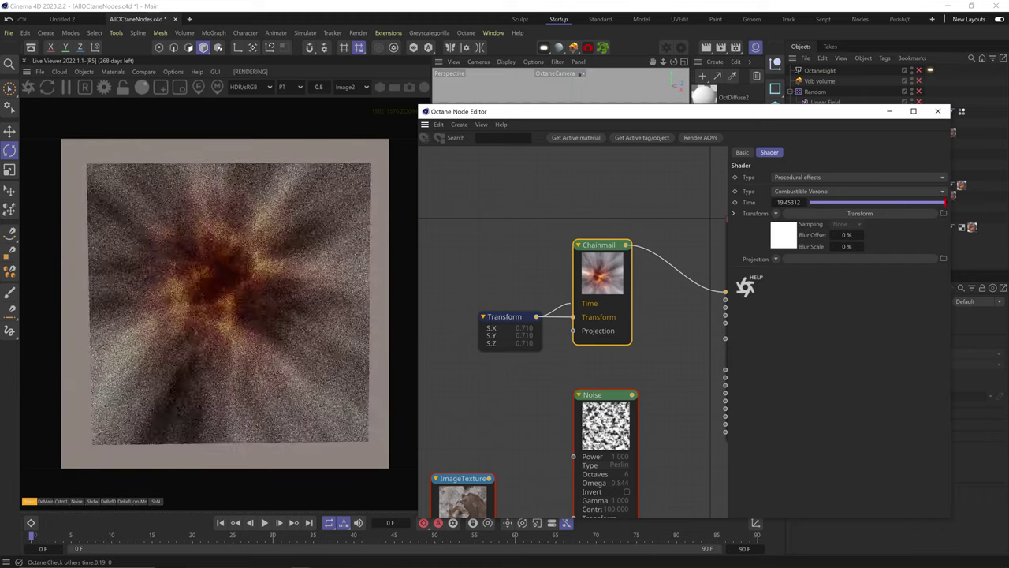
# Step: Switch the procedural effect to Blaschke product and set its time to about -2.5
pyautogui.click(819, 192)
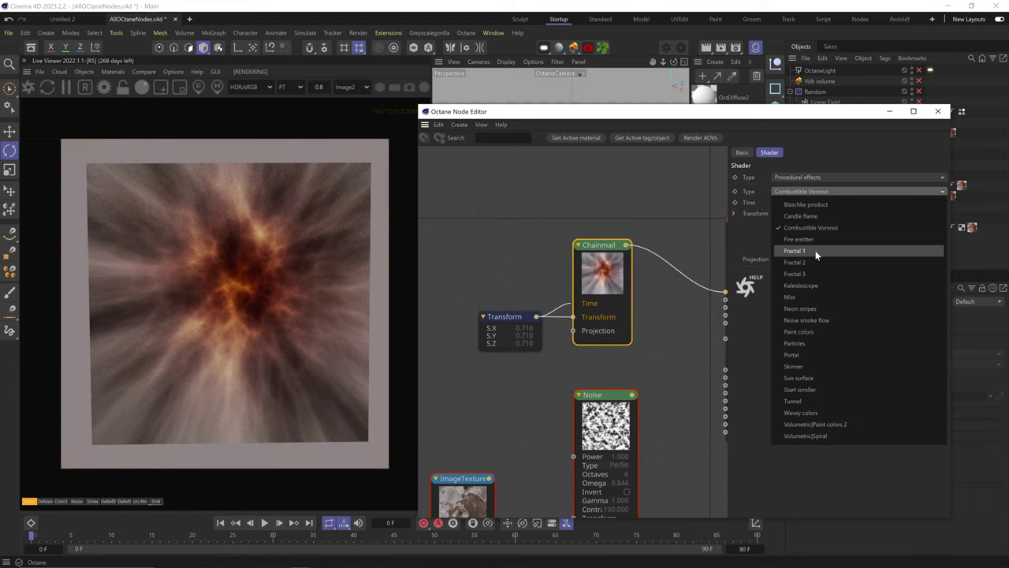
pyautogui.click(810, 205)
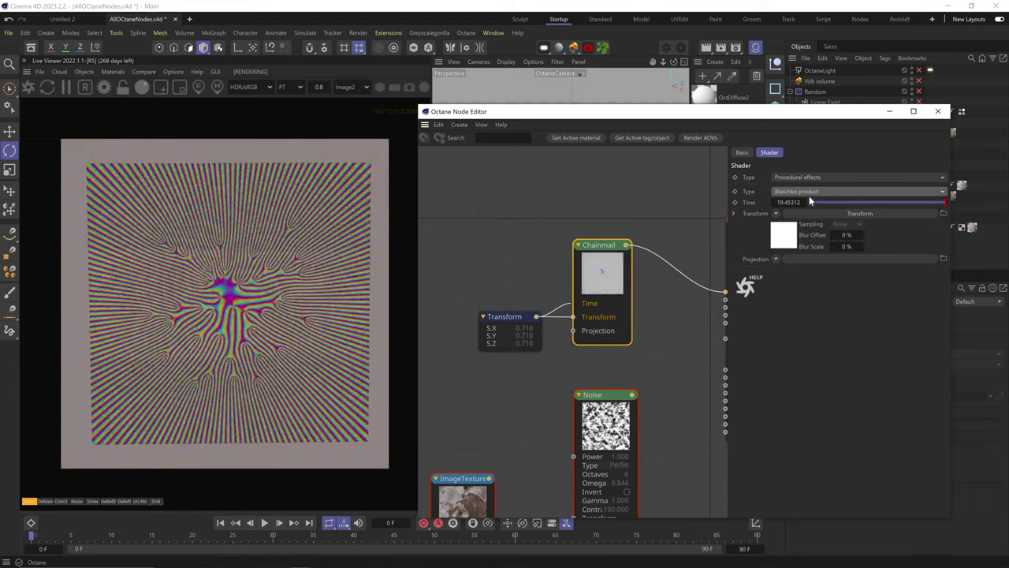
pyautogui.moveTo(938, 201); pyautogui.dragTo(856, 216)
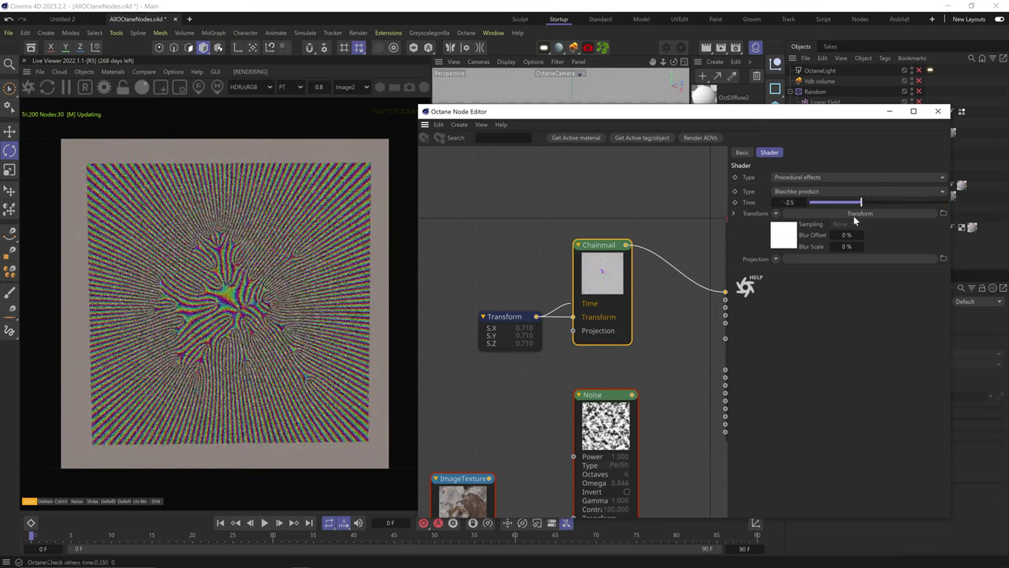
# Step: Switch the procedural effect to Candle flame and vary its time up to about 13.1
pyautogui.click(817, 192)
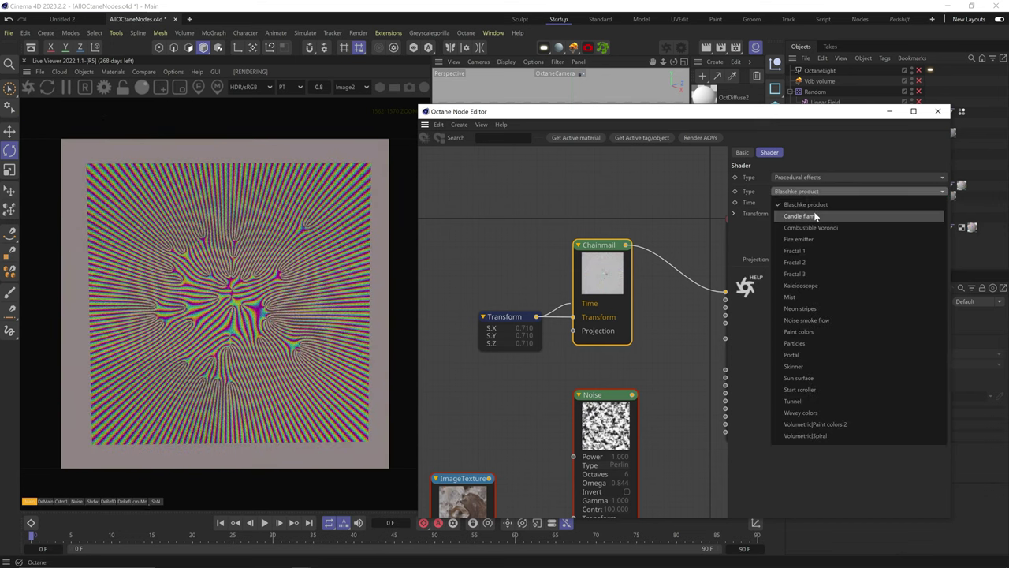
pyautogui.click(813, 210)
pyautogui.moveTo(859, 202); pyautogui.dragTo(846, 200)
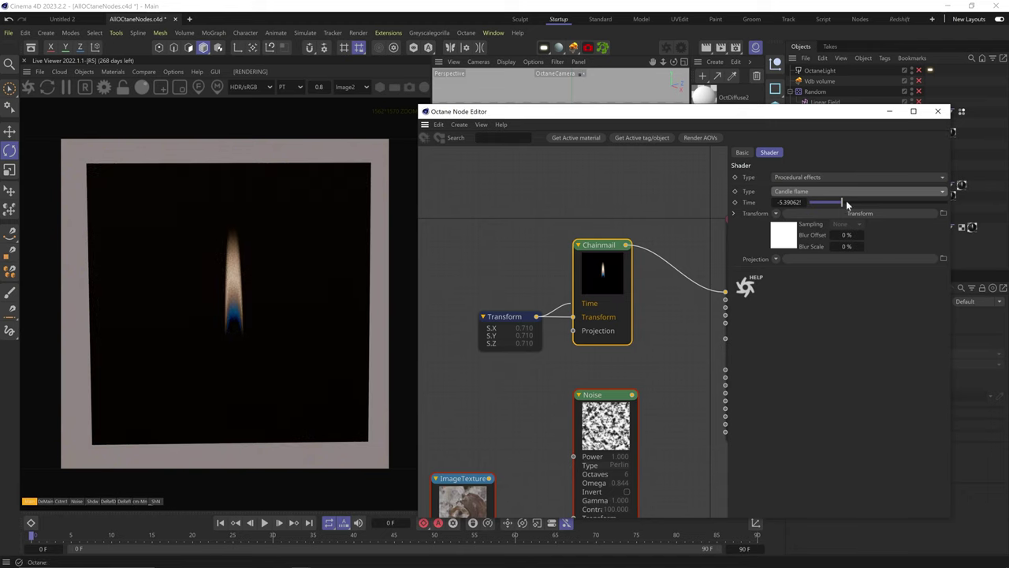
pyautogui.moveTo(941, 200); pyautogui.dragTo(980, 201)
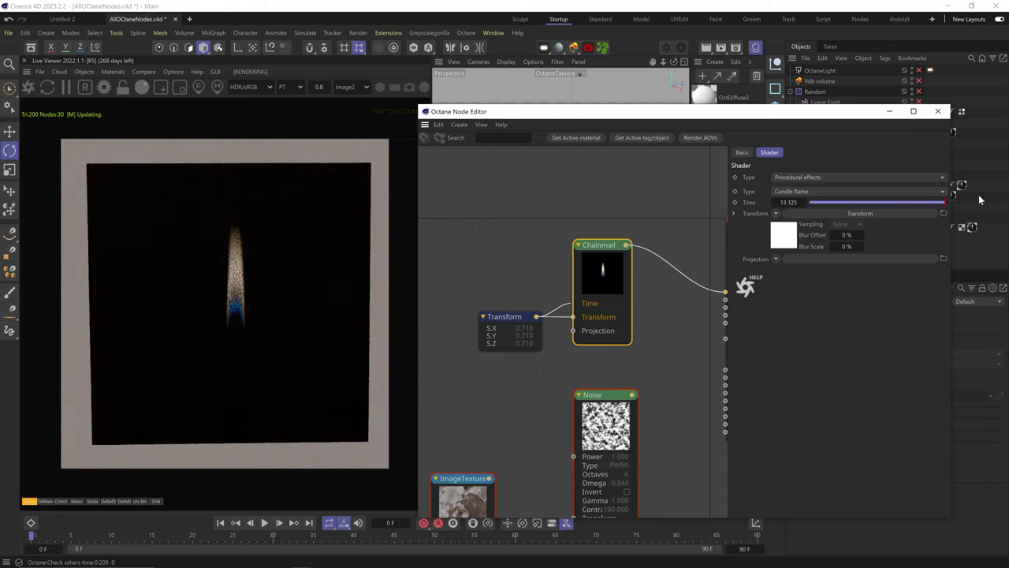
# Step: Switch the effect to Fire emitter with time about -7.58, and then to Fractal 1 with the transform scaled to about 0.107
pyautogui.click(867, 190)
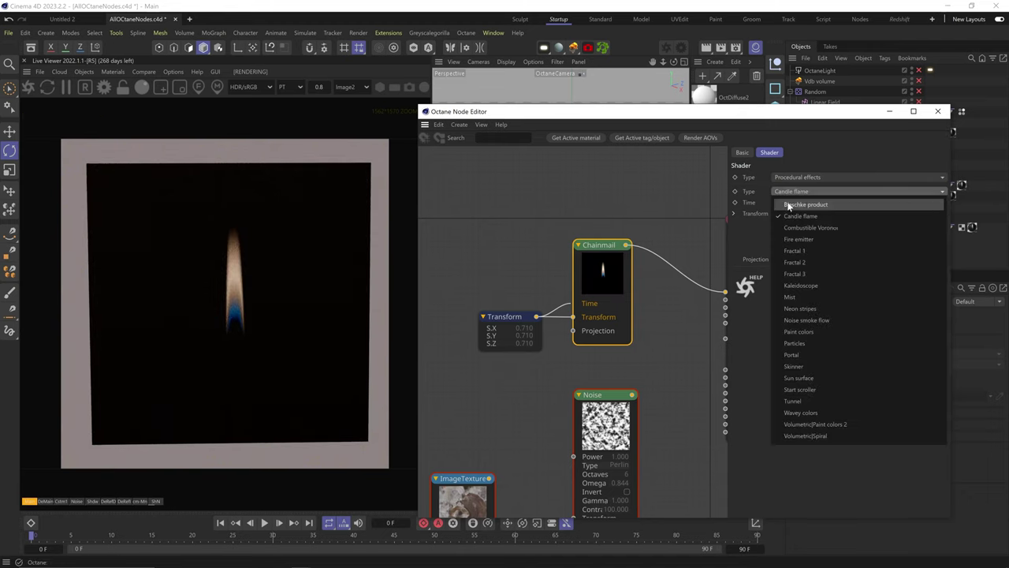
pyautogui.click(867, 225)
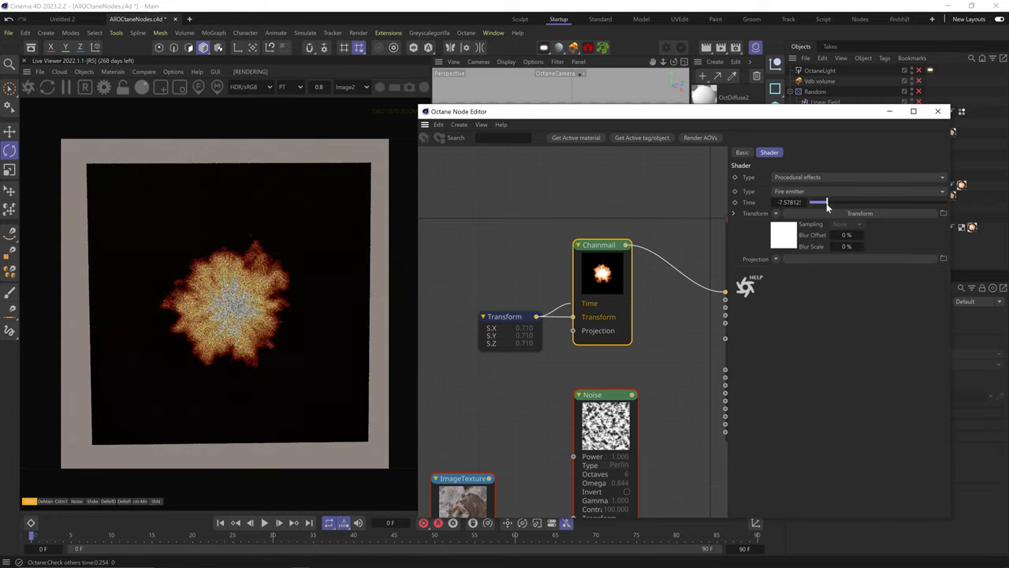
pyautogui.click(820, 192)
pyautogui.click(828, 254)
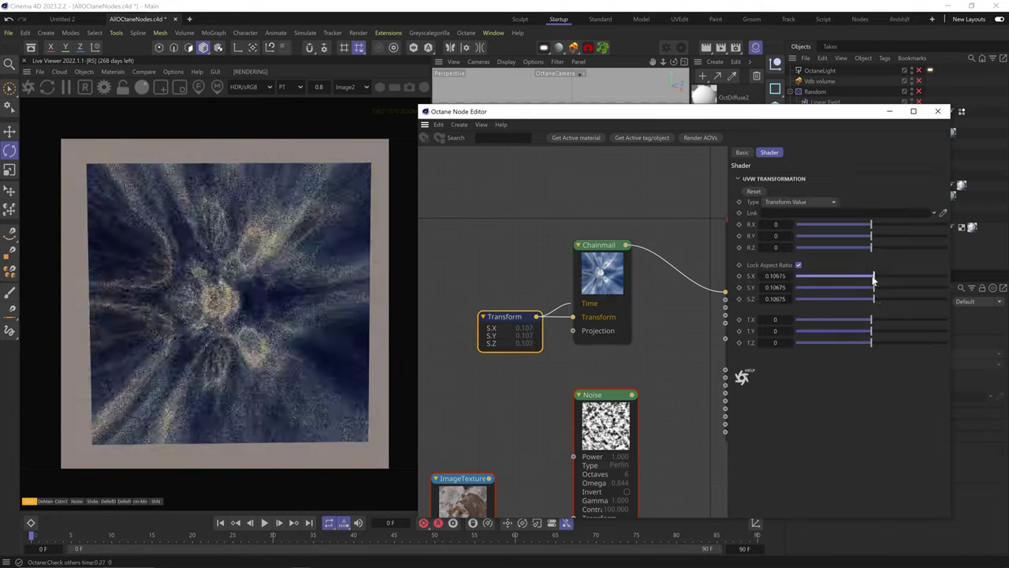
# Step: Switch the procedural effect to Fractal 2 and vary its time to about -1.64, inspecting the render up close
pyautogui.click(809, 191)
pyautogui.click(812, 258)
pyautogui.moveTo(937, 204); pyautogui.dragTo(900, 213)
pyautogui.scroll(6, 258, 310)
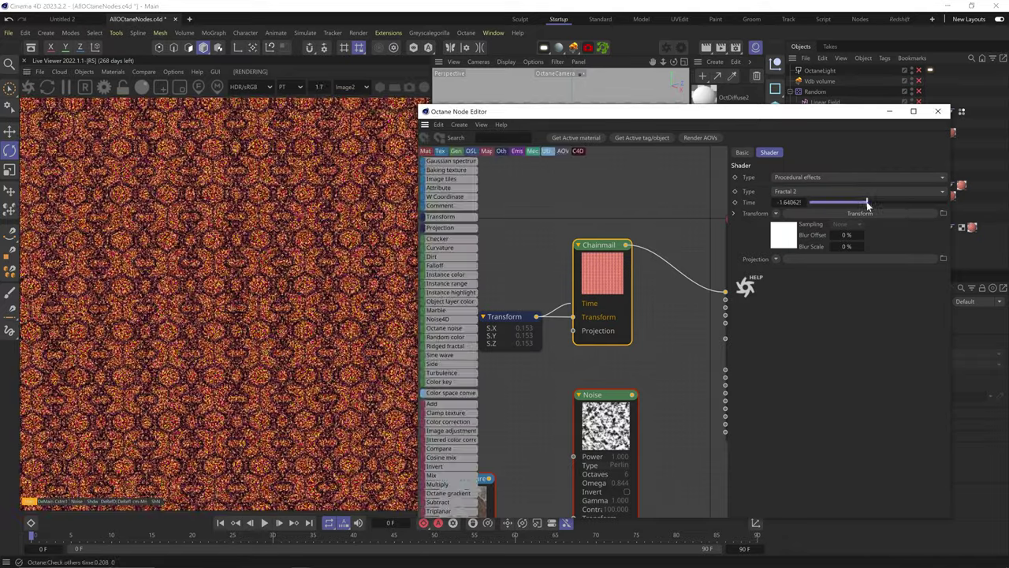
# Step: Switch the effect to Fractal 3 and vary its time, and then change it to Kaleidoscope
pyautogui.click(812, 191)
pyautogui.click(797, 274)
pyautogui.moveTo(904, 204); pyautogui.dragTo(986, 205)
pyautogui.scroll(-3, 306, 319)
pyautogui.scroll(-2, 306, 318)
pyautogui.click(812, 191)
pyautogui.click(810, 267)
# Step: Switch the effect to Mist, adjust its time and scale the transform to about 0.71
pyautogui.click(824, 191)
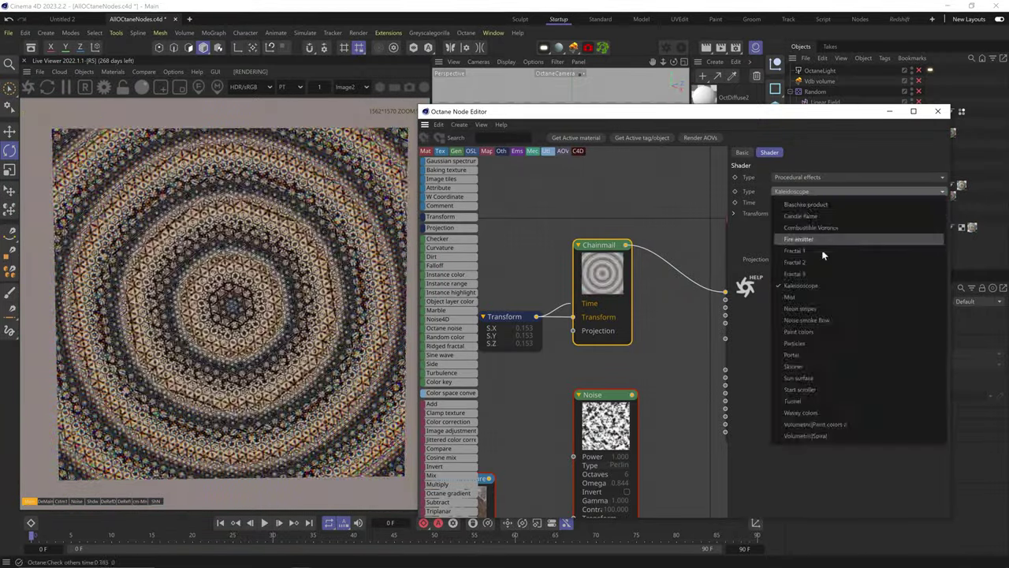
pyautogui.click(826, 296)
pyautogui.moveTo(902, 202); pyautogui.dragTo(852, 204)
pyautogui.click(506, 317)
pyautogui.moveTo(820, 276); pyautogui.dragTo(904, 277)
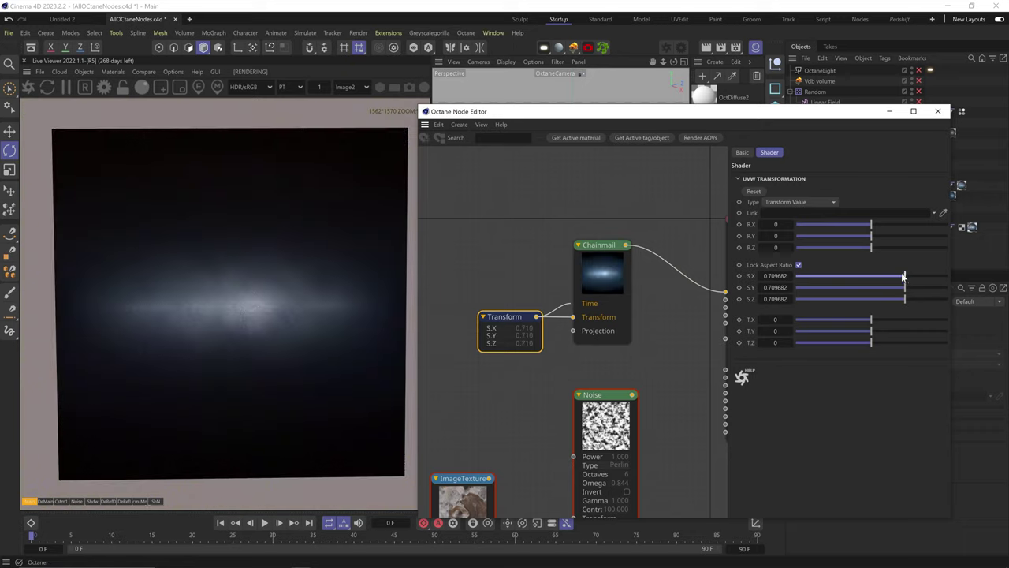
# Step: Switch the procedural effect to Neon stripes and lower its time
pyautogui.click(591, 282)
pyautogui.click(824, 192)
pyautogui.click(825, 309)
pyautogui.moveTo(850, 202); pyautogui.dragTo(761, 203)
# Step: Switch the effect to Noise smoke flow, reduce the transform scale to about 0.082 and vary the time
pyautogui.click(813, 191)
pyautogui.click(788, 330)
pyautogui.click(506, 317)
pyautogui.moveTo(868, 284); pyautogui.dragTo(808, 285)
pyautogui.click(597, 276)
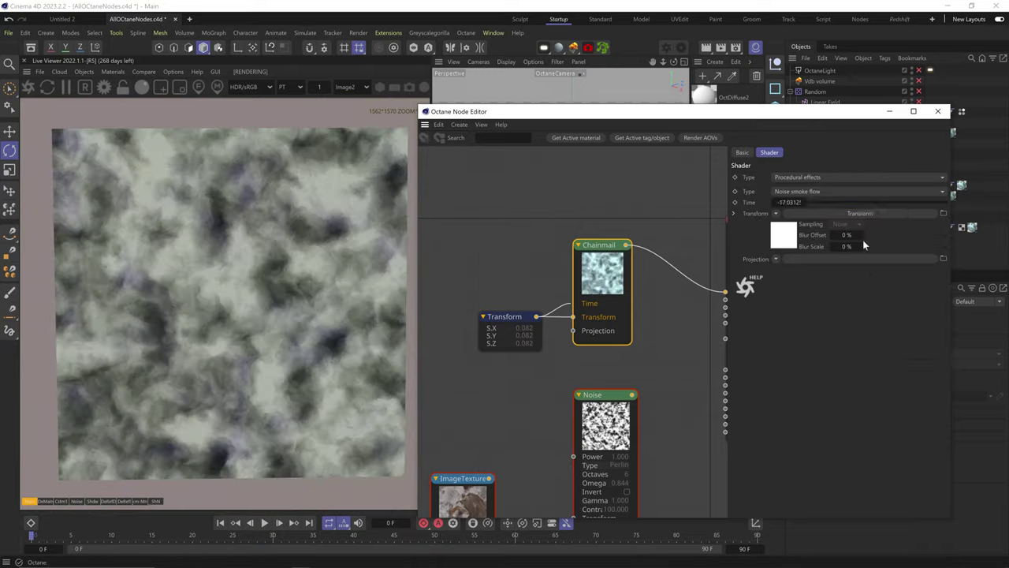
pyautogui.moveTo(915, 264); pyautogui.dragTo(942, 203)
# Step: Switch the procedural effect to Paint colors and scale the transform up to about 0.435
pyautogui.click(817, 192)
pyautogui.click(805, 328)
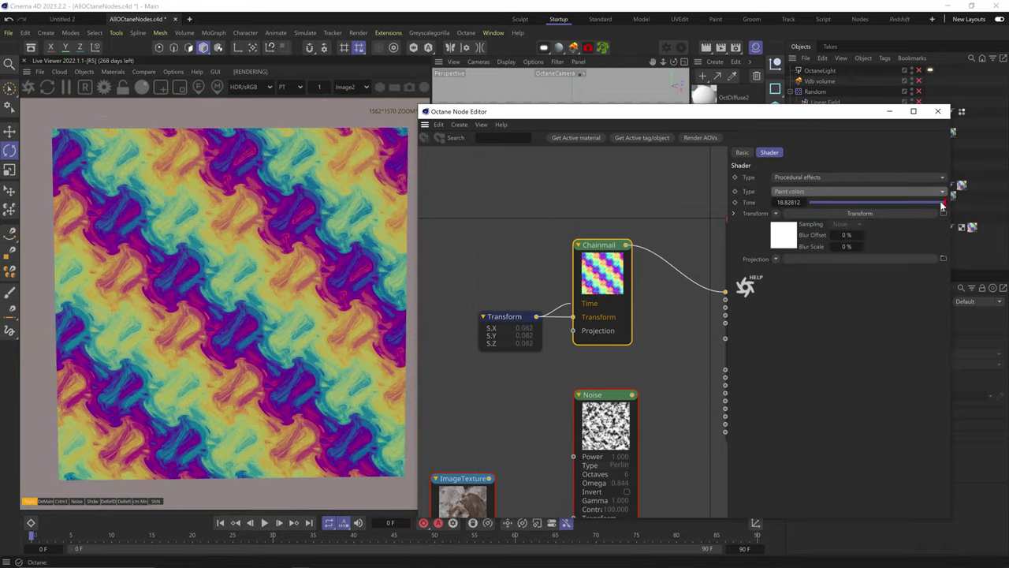
pyautogui.click(860, 213)
pyautogui.moveTo(879, 276); pyautogui.dragTo(891, 278)
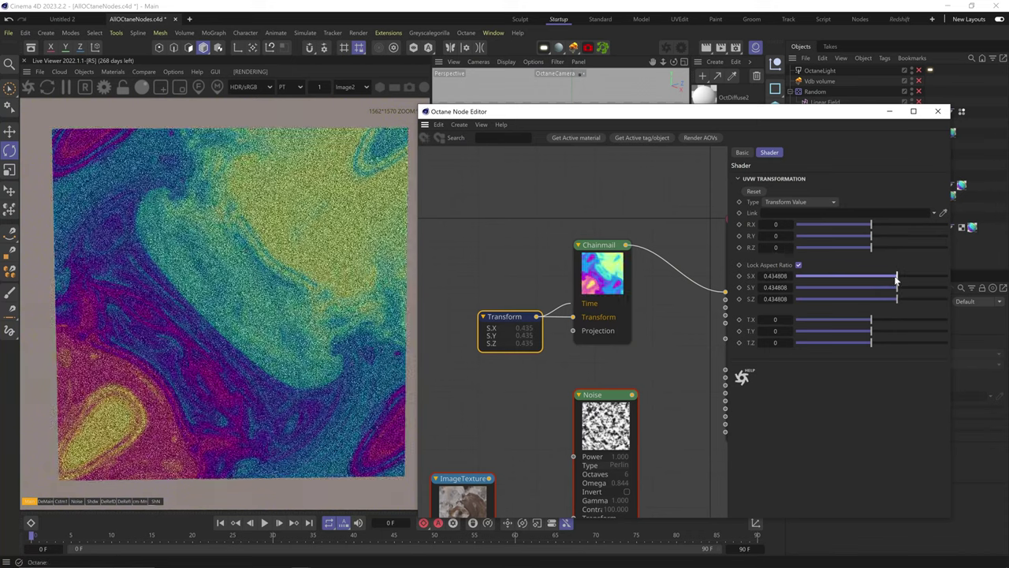
# Step: Switch the pattern node's effect to Particles, and then to Portal
pyautogui.click(607, 284)
pyautogui.click(816, 192)
pyautogui.click(813, 333)
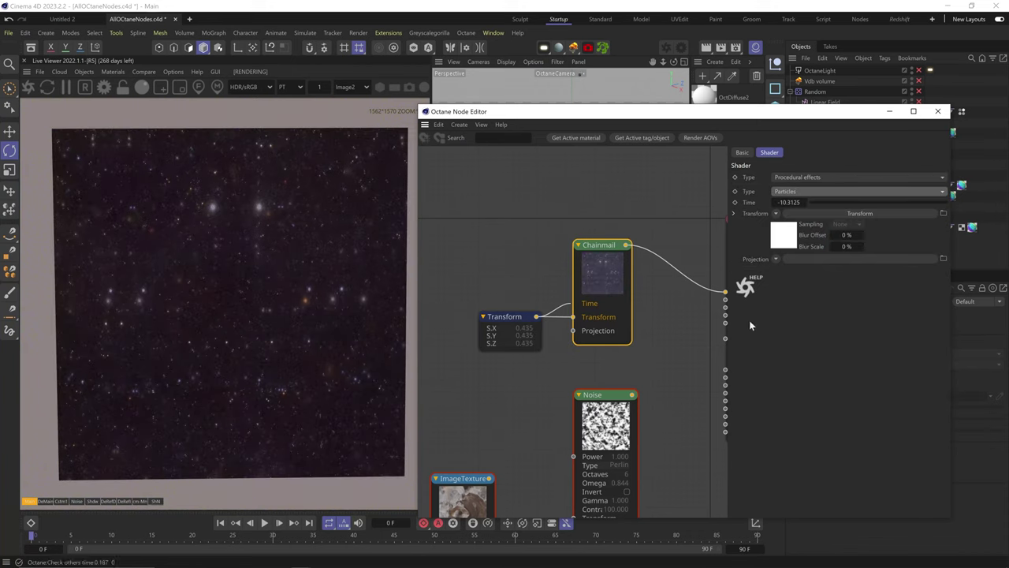
pyautogui.click(822, 188)
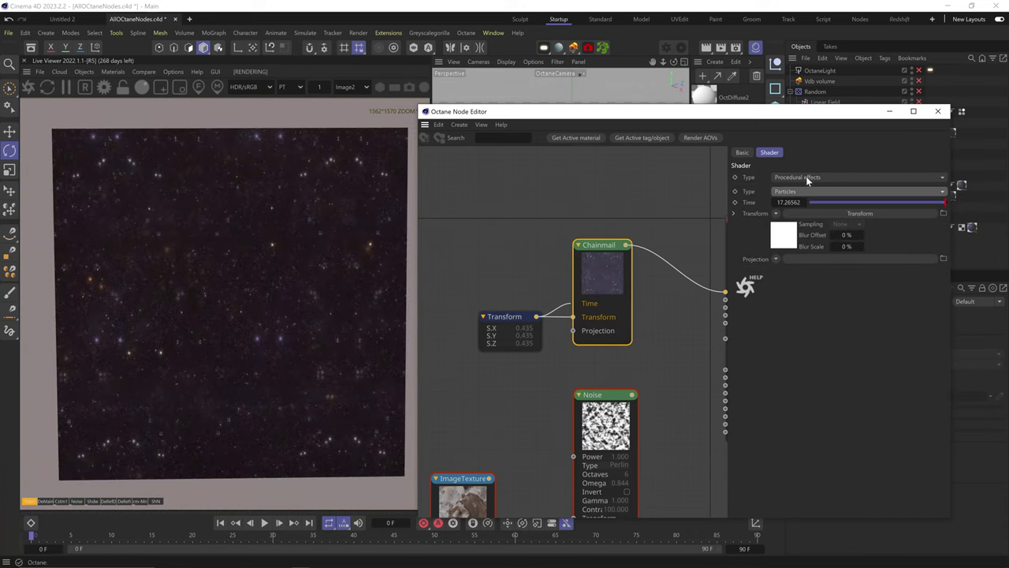
pyautogui.click(834, 348)
# Step: Switch the effect to Skinner and vary its time, and then change it to Sun surface with time -10
pyautogui.click(802, 191)
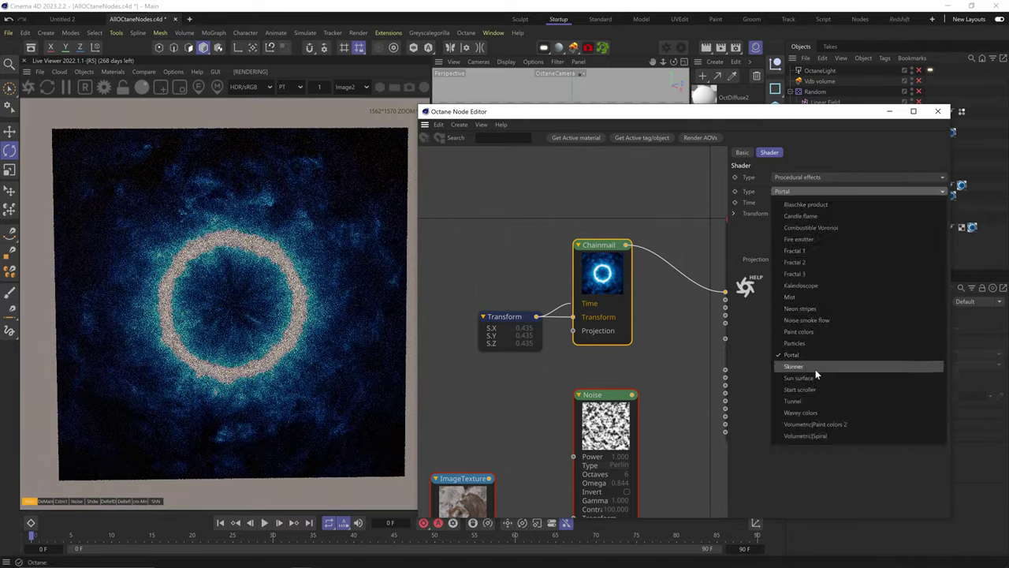
pyautogui.click(815, 366)
pyautogui.moveTo(813, 203); pyautogui.dragTo(897, 204)
pyautogui.click(843, 192)
pyautogui.click(800, 377)
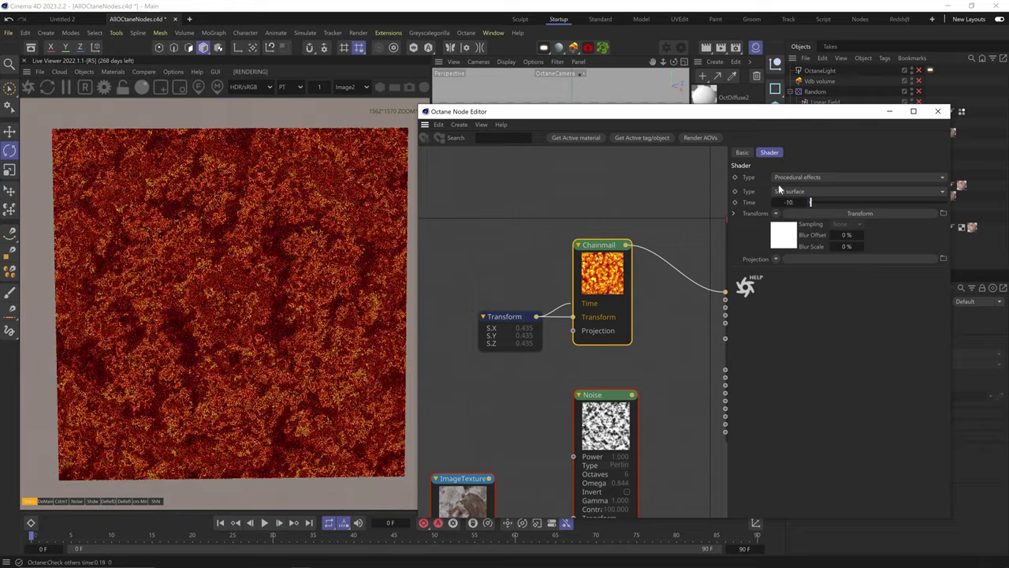
# Step: Switch the effect to Start scroller and adjust its time, and then change it to Tunnel
pyautogui.click(782, 191)
pyautogui.click(796, 388)
pyautogui.moveTo(896, 203)
pyautogui.mouseDown()
pyautogui.moveTo(1002, 190)
pyautogui.moveTo(811, 213)
pyautogui.moveTo(908, 207)
pyautogui.mouseUp()
pyautogui.click(814, 194)
pyautogui.click(798, 391)
# Step: Switch the effect to Wavey colors, scale the transform to about 1.158 and set the time to about -17.1
pyautogui.click(859, 191)
pyautogui.click(828, 424)
pyautogui.click(507, 317)
pyautogui.moveTo(898, 276); pyautogui.dragTo(913, 278)
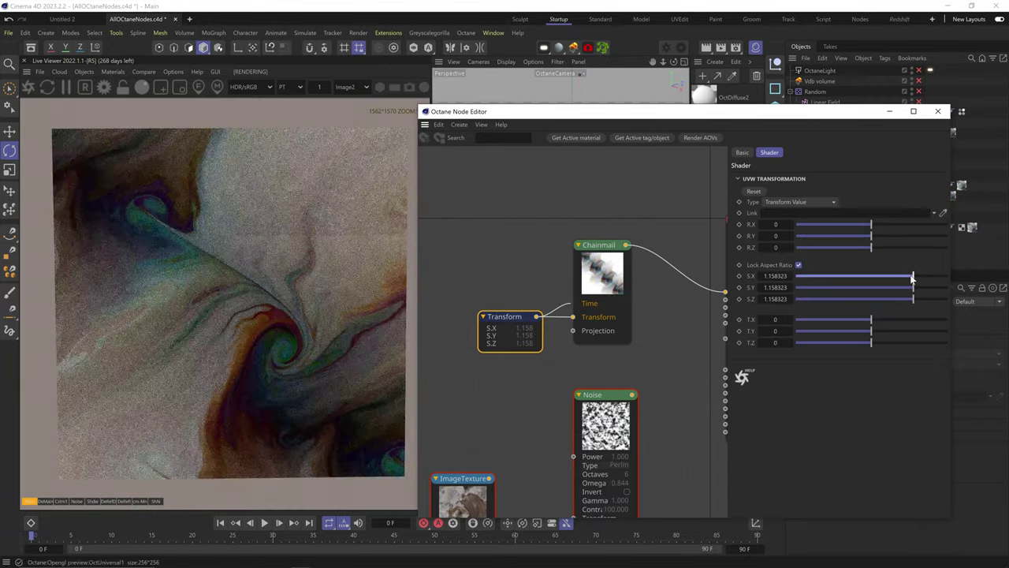
pyautogui.click(601, 246)
pyautogui.moveTo(906, 203); pyautogui.dragTo(835, 199)
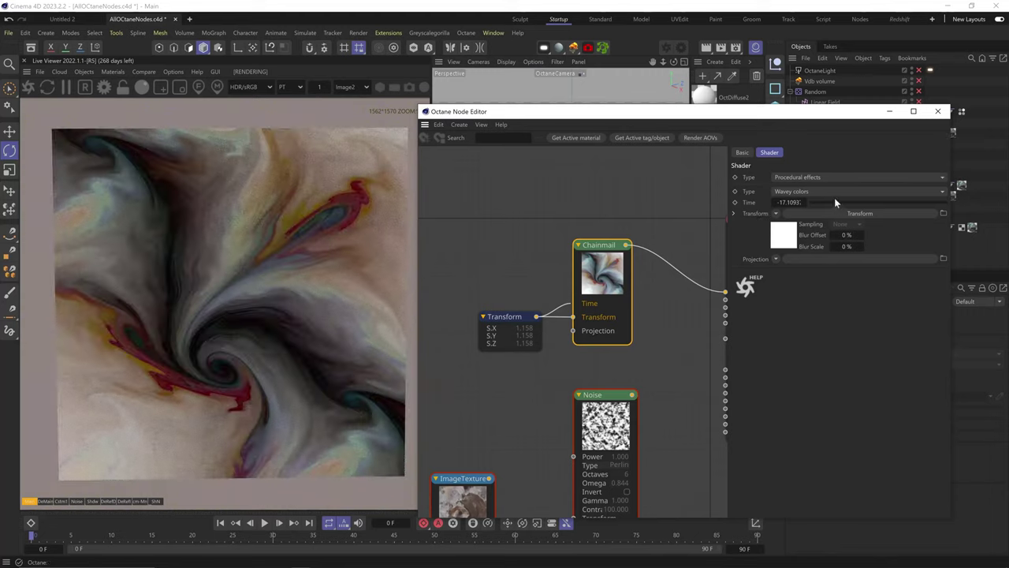
# Step: Switch the effect to Volumetric Paint colors 2, and then to Volumetric Spiral with time about -10.78
pyautogui.click(821, 191)
pyautogui.click(830, 425)
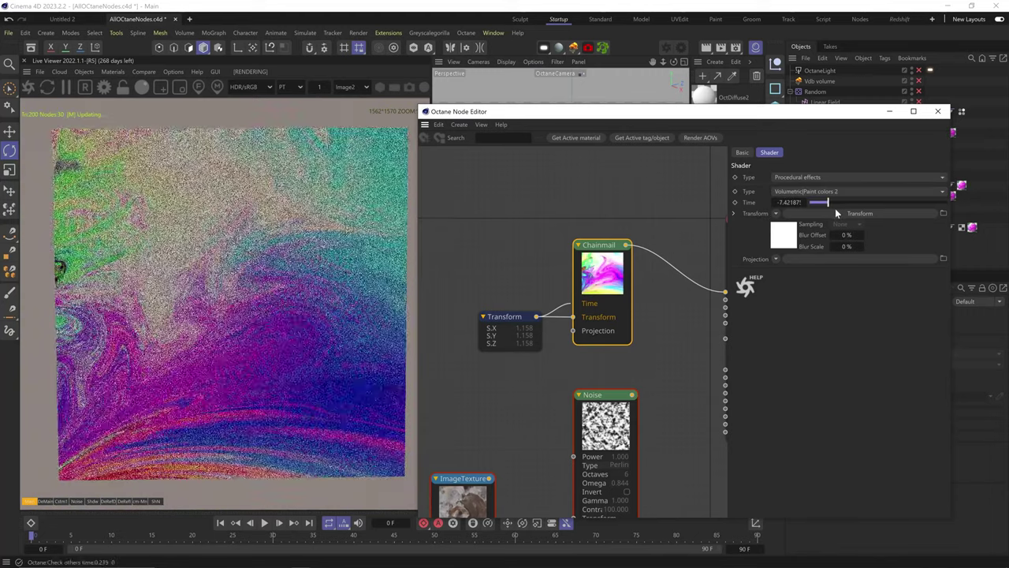
pyautogui.click(828, 191)
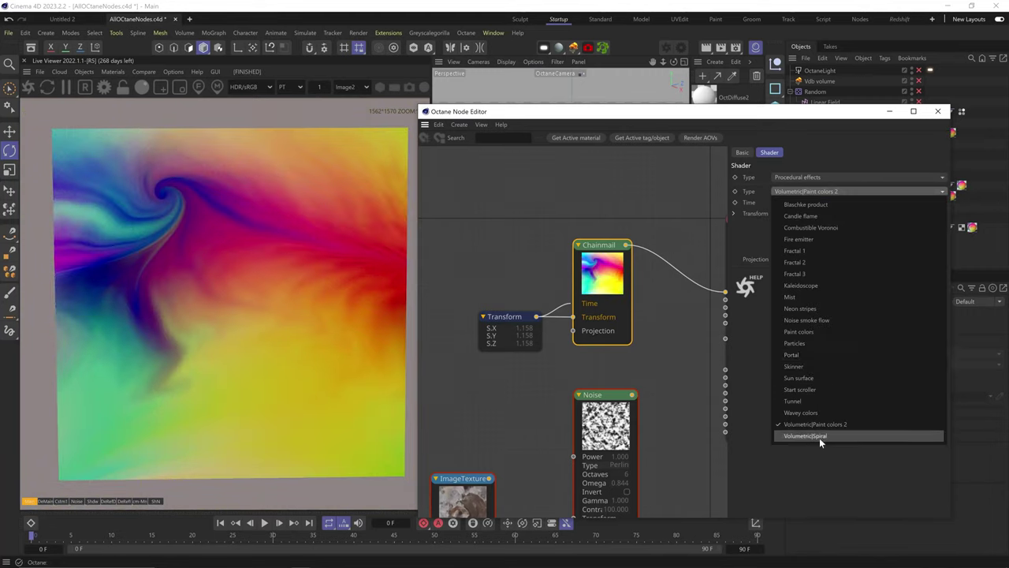
pyautogui.click(820, 439)
pyautogui.moveTo(940, 203); pyautogui.dragTo(805, 215)
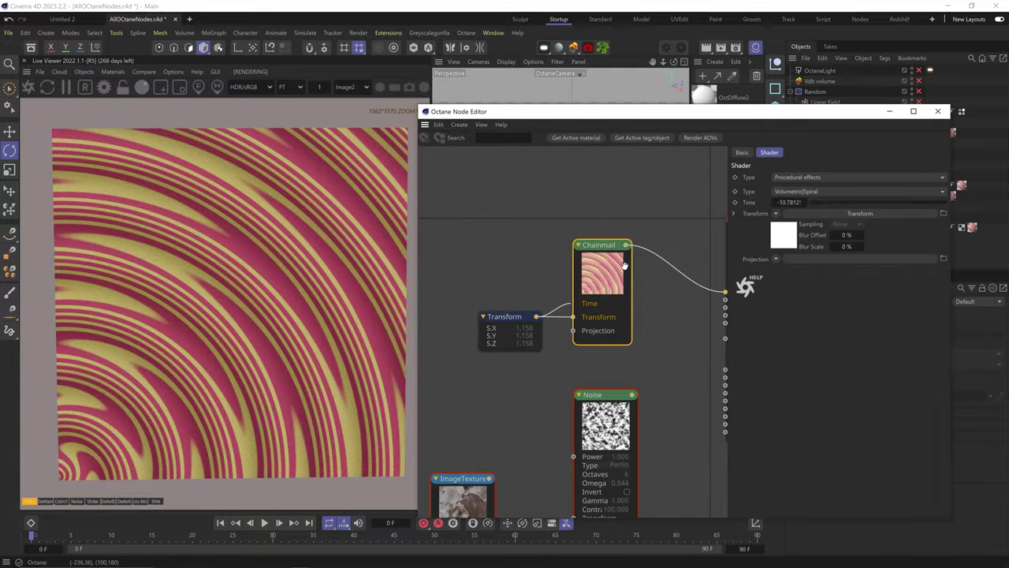
# Step: Try the Stripes type on the existing pattern node
pyautogui.click(800, 177)
pyautogui.click(800, 296)
pyautogui.doubleClick(572, 310)
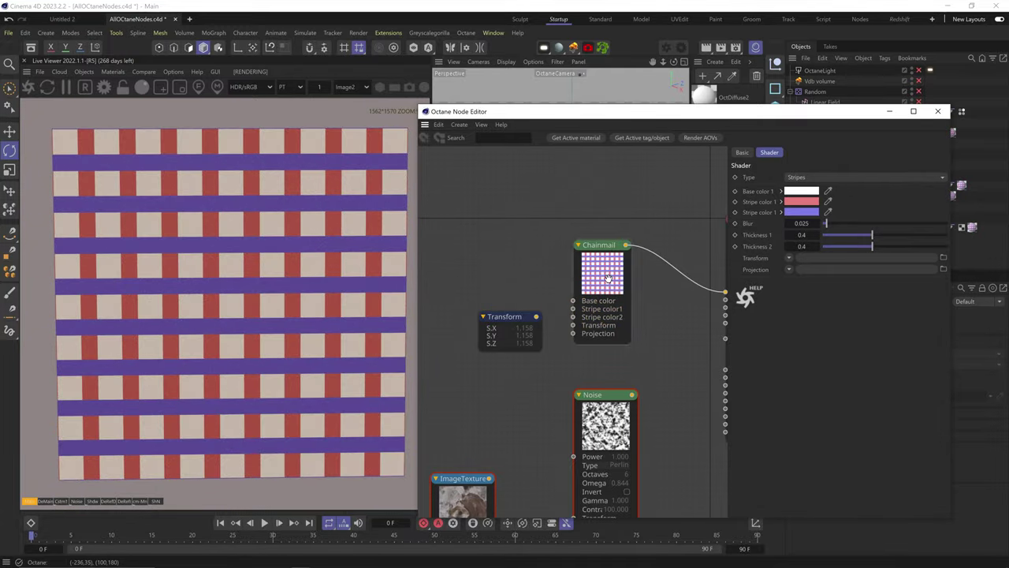
# Step: Delete the old pattern node, add a Stripes custom pattern node and connect it to the material's Albedo
pyautogui.click(603, 277)
pyautogui.press('Delete')
pyautogui.moveTo(466, 353)
pyautogui.scroll(-10, 455, 453)
pyautogui.moveTo(453, 273)
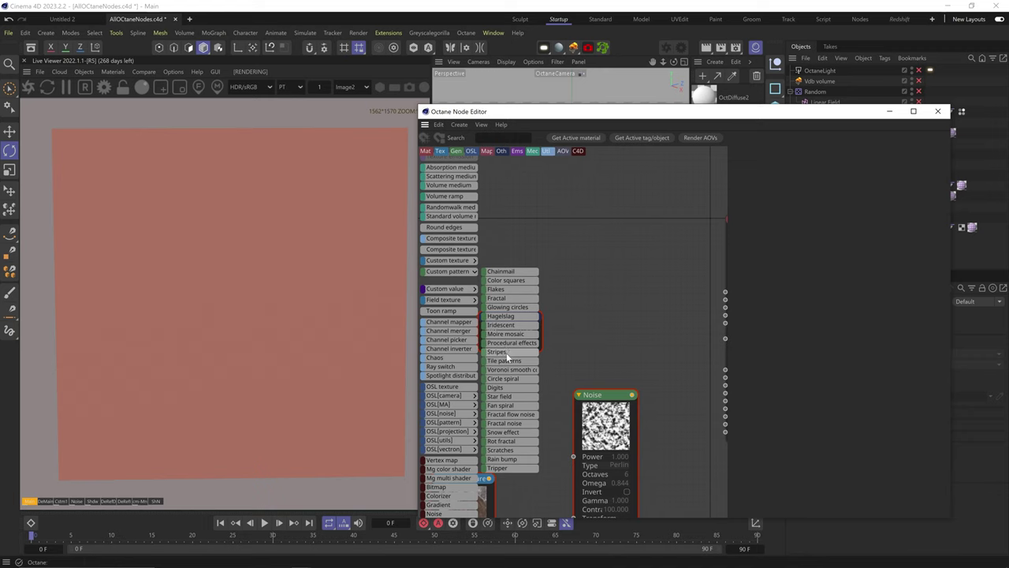
pyautogui.click(506, 354)
pyautogui.moveTo(615, 262); pyautogui.dragTo(703, 297)
pyautogui.click(725, 291)
pyautogui.moveTo(574, 315); pyautogui.dragTo(583, 322)
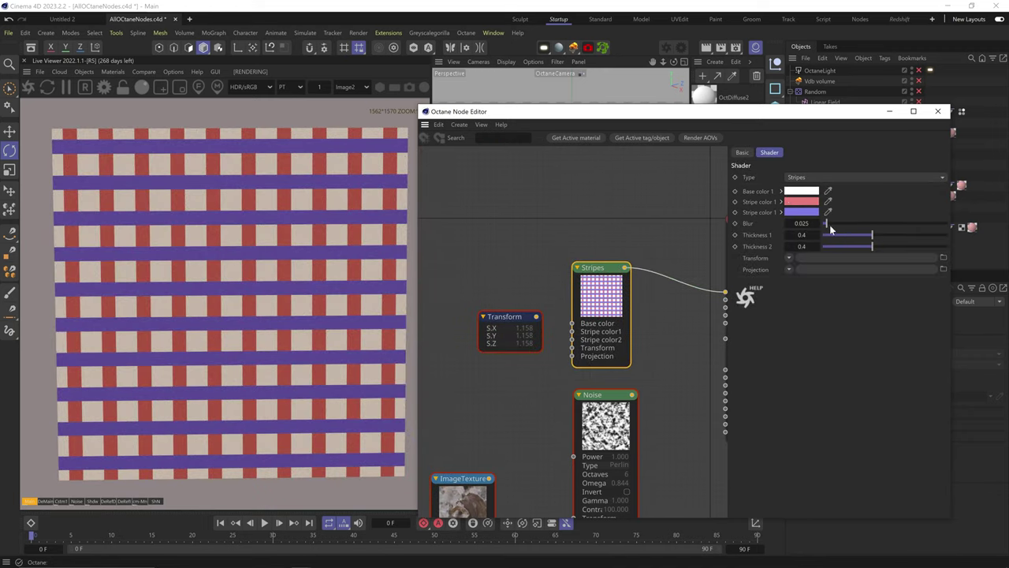
# Step: Vary the blur and both stripe thicknesses of the Stripes pattern
pyautogui.moveTo(829, 225); pyautogui.dragTo(879, 247)
pyautogui.click(841, 224)
pyautogui.click(859, 236)
pyautogui.click(828, 202)
pyautogui.click(802, 212)
pyautogui.click(918, 235)
pyautogui.click(866, 224)
# Step: Switch the pattern type to Tile patterns with Bricks and set the line width to about 0.087
pyautogui.click(814, 177)
pyautogui.click(811, 266)
pyautogui.click(840, 233)
pyautogui.click(829, 234)
# Step: Change the brick pattern's tile color 1 to gray and tile color 2 to black
pyautogui.click(809, 202)
pyautogui.click(691, 298)
pyautogui.click(901, 213)
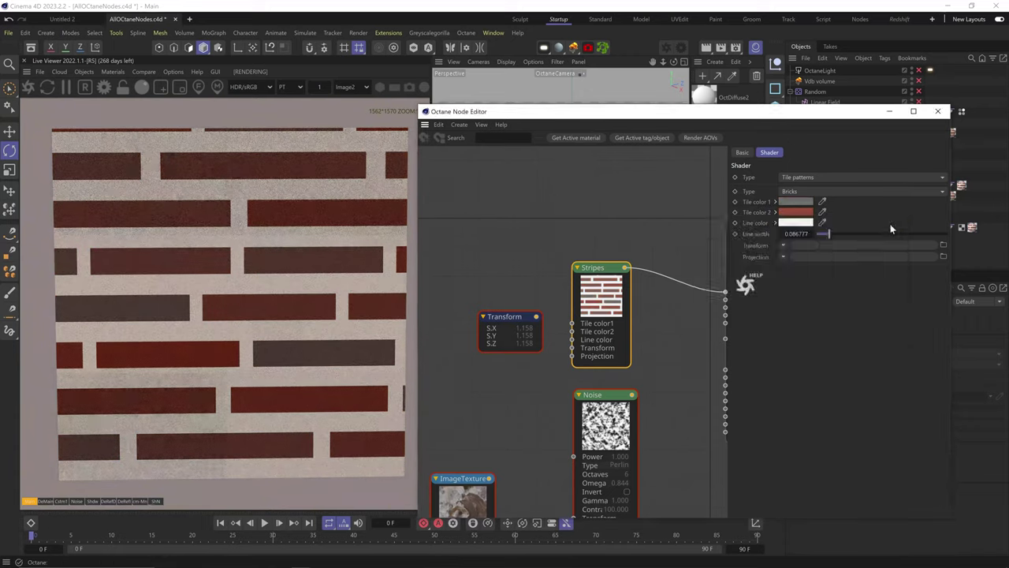
pyautogui.click(796, 212)
pyautogui.click(692, 337)
pyautogui.click(901, 224)
# Step: Try the Fancy tiles, Hexagons and Scales tile types, setting the line width to about 0.054
pyautogui.click(796, 193)
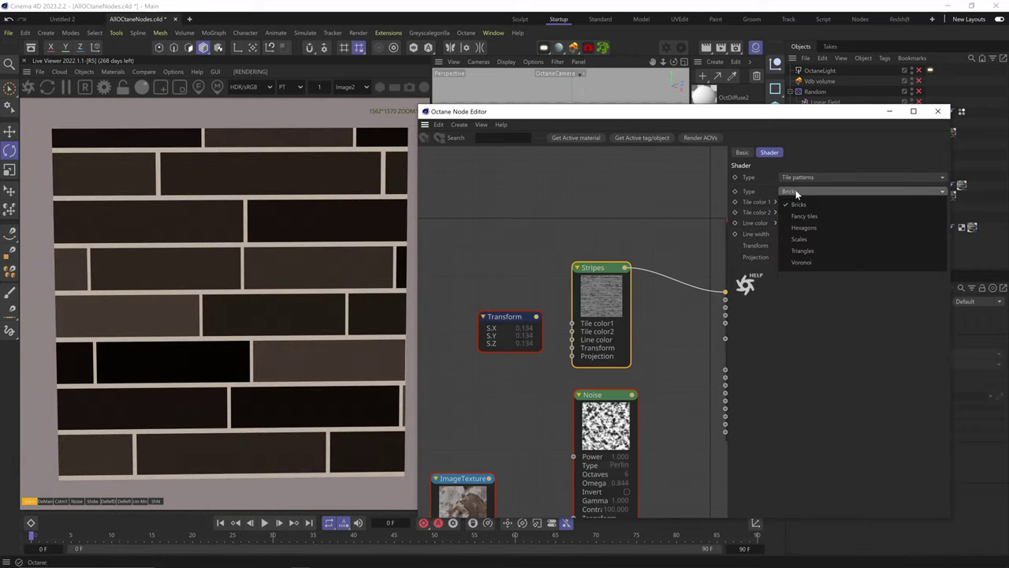
pyautogui.click(804, 227)
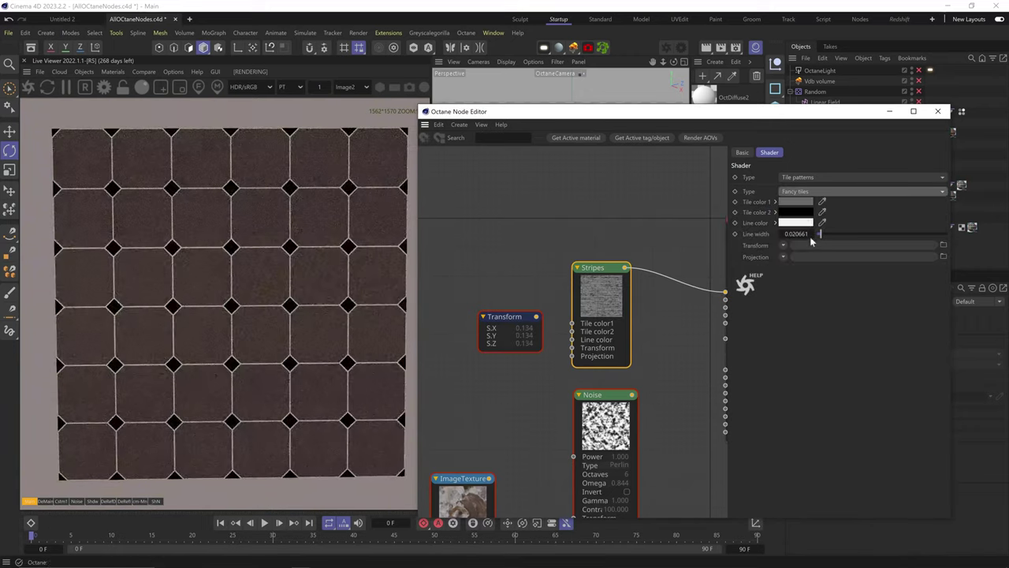
pyautogui.moveTo(821, 234); pyautogui.dragTo(805, 233)
pyautogui.click(809, 192)
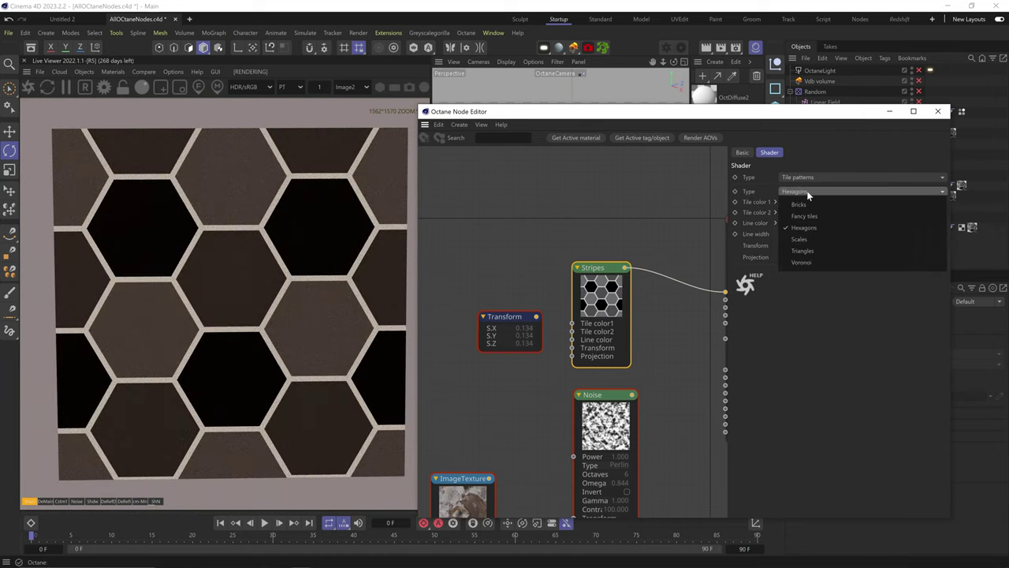
pyautogui.click(811, 240)
# Step: Switch the tile type to Triangles and then to Voronoi, setting the line width to about 0.004
pyautogui.click(810, 192)
pyautogui.click(798, 249)
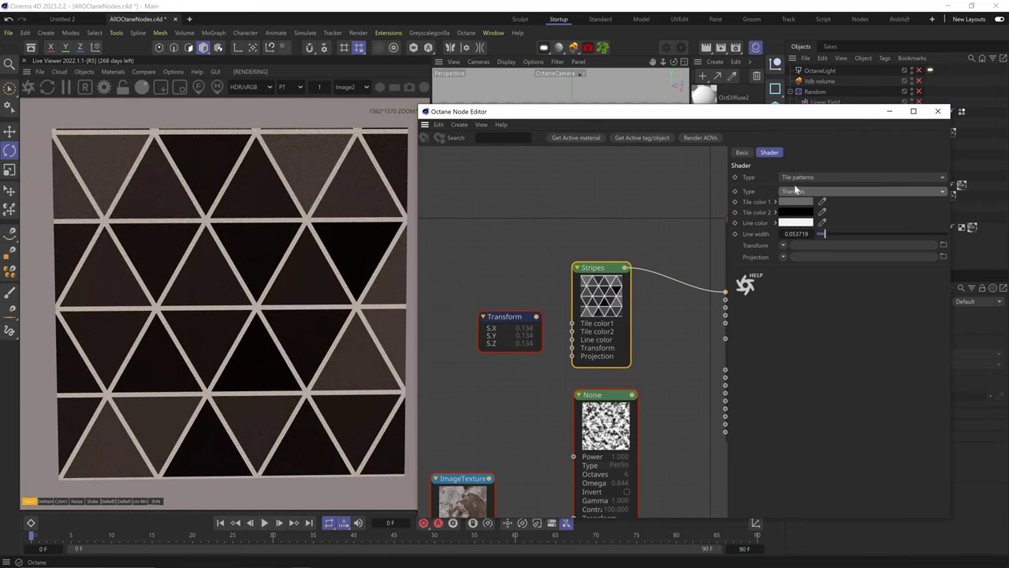
pyautogui.click(798, 192)
pyautogui.click(798, 251)
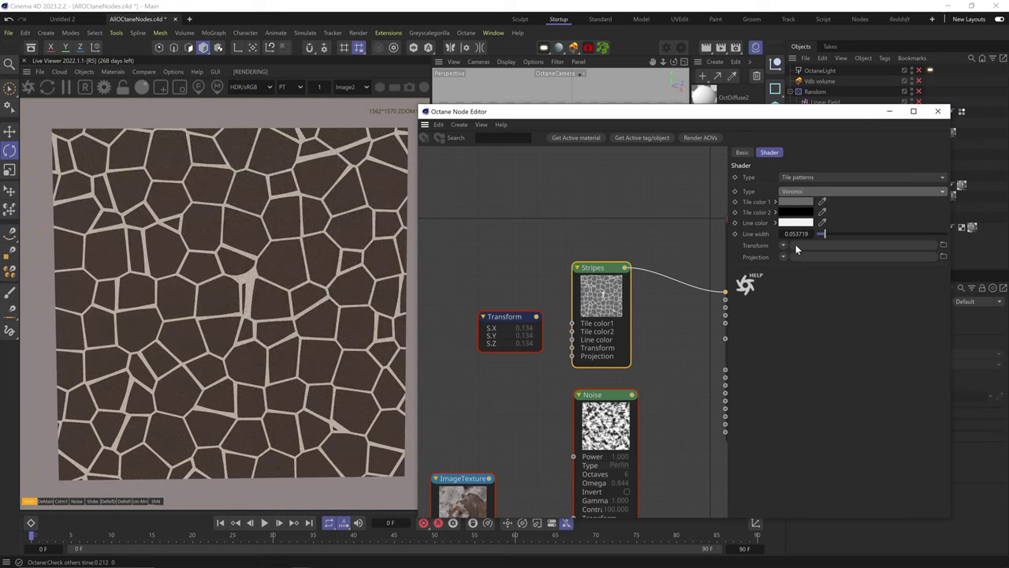
pyautogui.moveTo(824, 235); pyautogui.dragTo(819, 234)
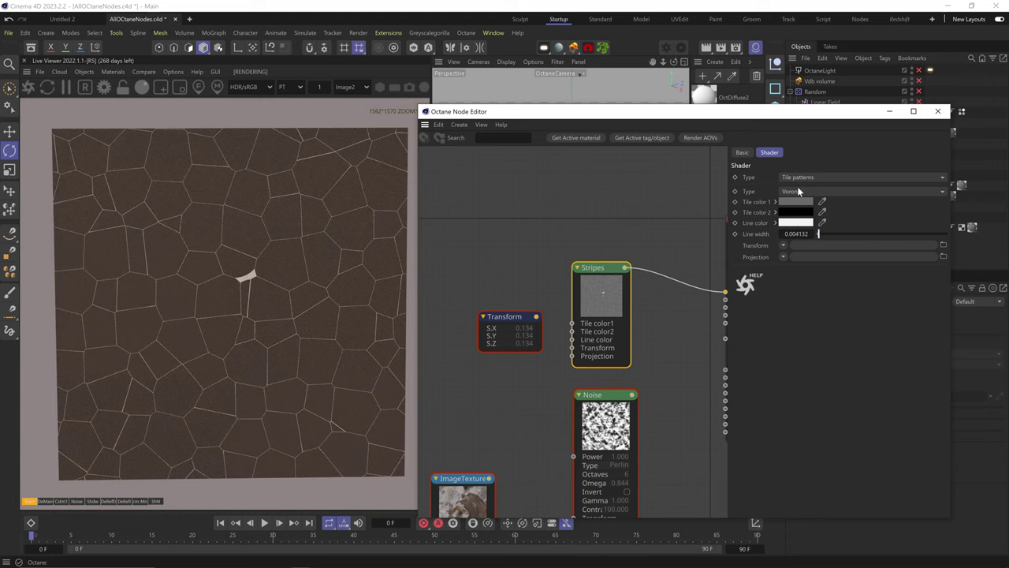
# Step: Change the pattern type to Voronoi smooth contours and connect the Transform node to its Transform input
pyautogui.click(799, 190)
pyautogui.click(809, 314)
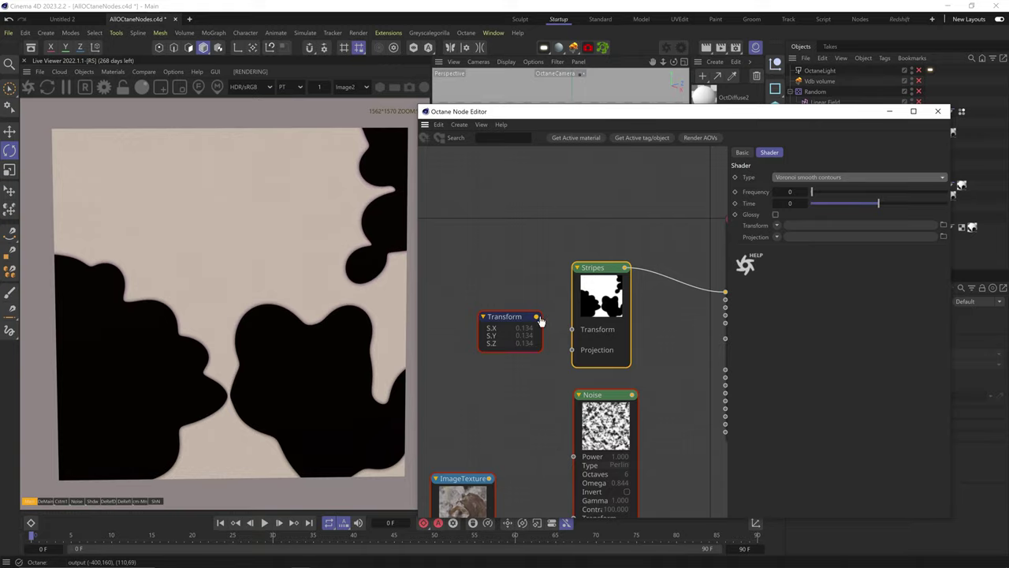
pyautogui.moveTo(540, 318); pyautogui.dragTo(573, 329)
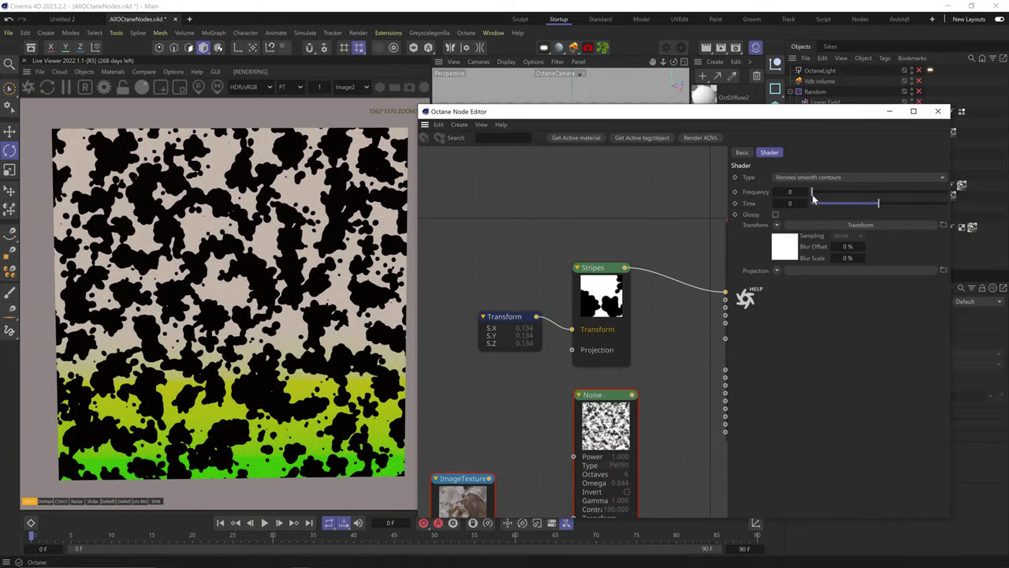
# Step: Set the contours' frequency to about 14.57 and time to about -0.606, and toggle Glossy on and off
pyautogui.moveTo(813, 199); pyautogui.dragTo(836, 203)
pyautogui.click(776, 214)
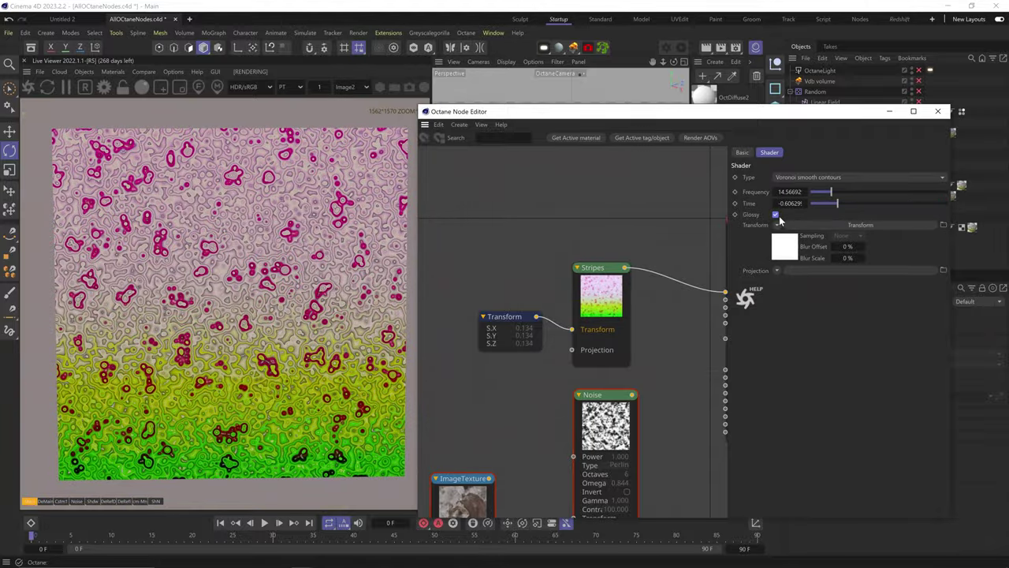
pyautogui.click(776, 214)
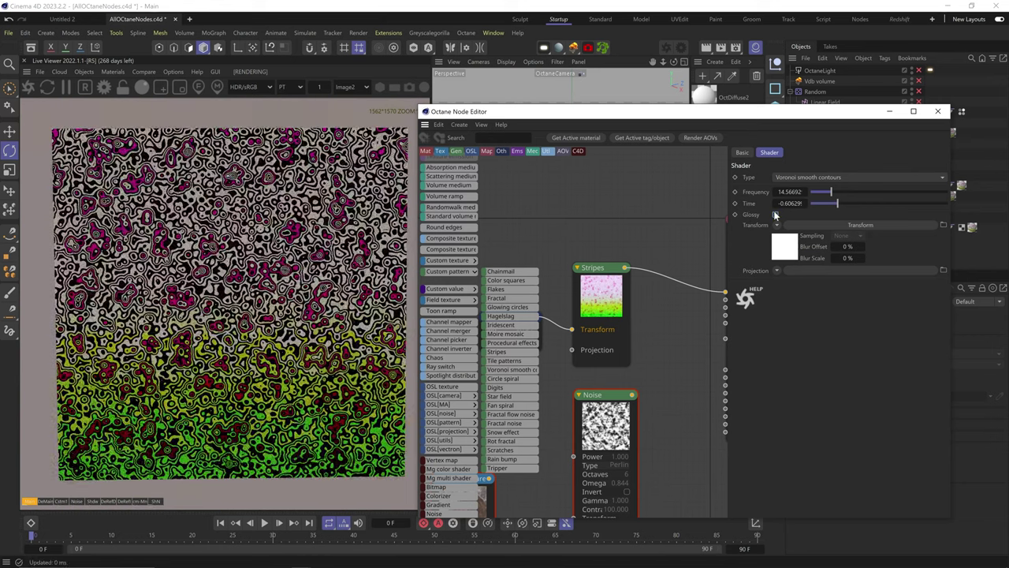
# Step: Switch the pattern to Circle spiral with circle count 286, spiral radius about 3.27, circle radius about 0.044 and time about 0.853
pyautogui.click(843, 178)
pyautogui.click(798, 330)
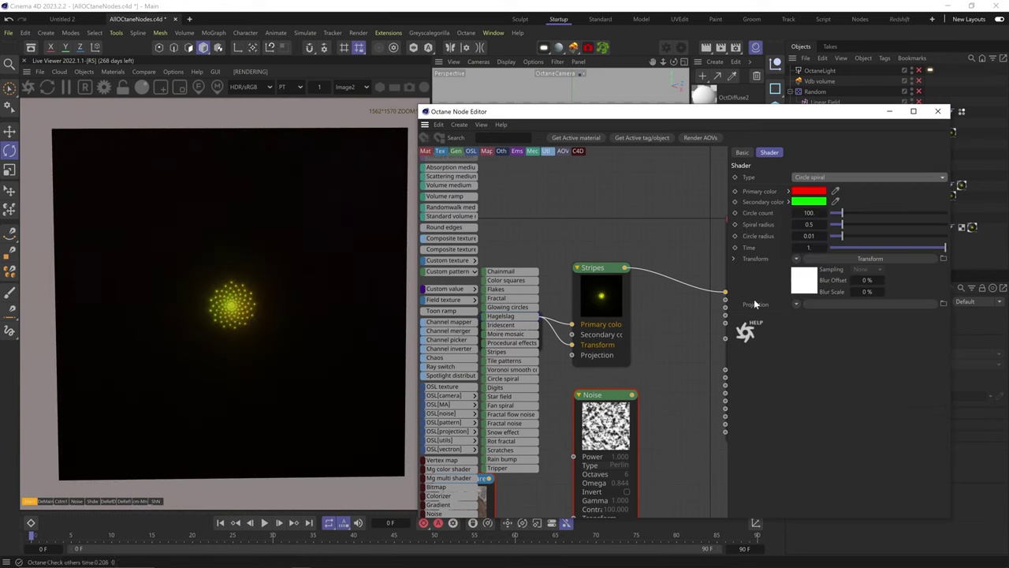
pyautogui.moveTo(841, 213); pyautogui.dragTo(928, 248)
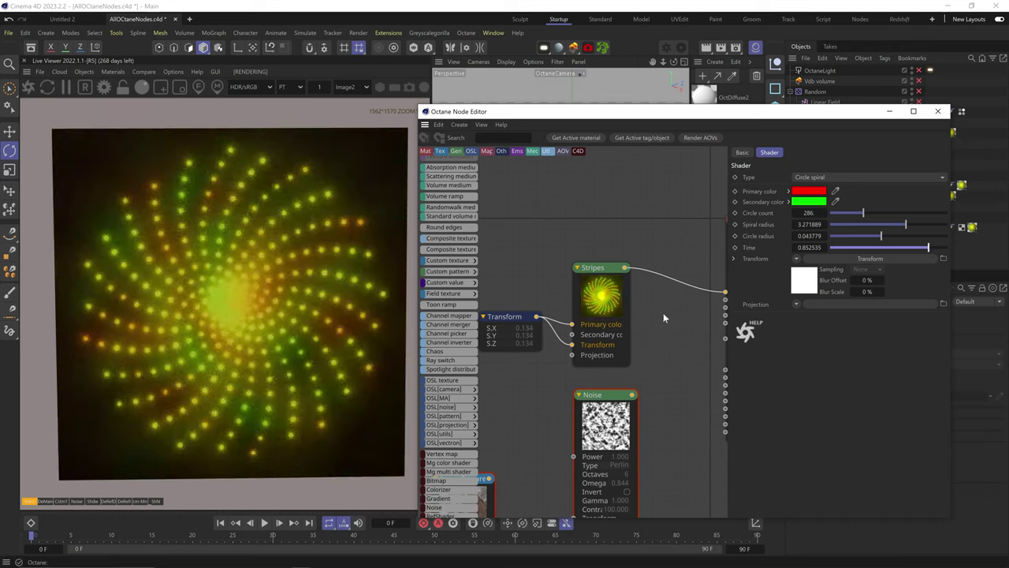
# Step: Switch the pattern to Digits and show the number about 202.039 with 6 digits and 3 decimals
pyautogui.click(867, 176)
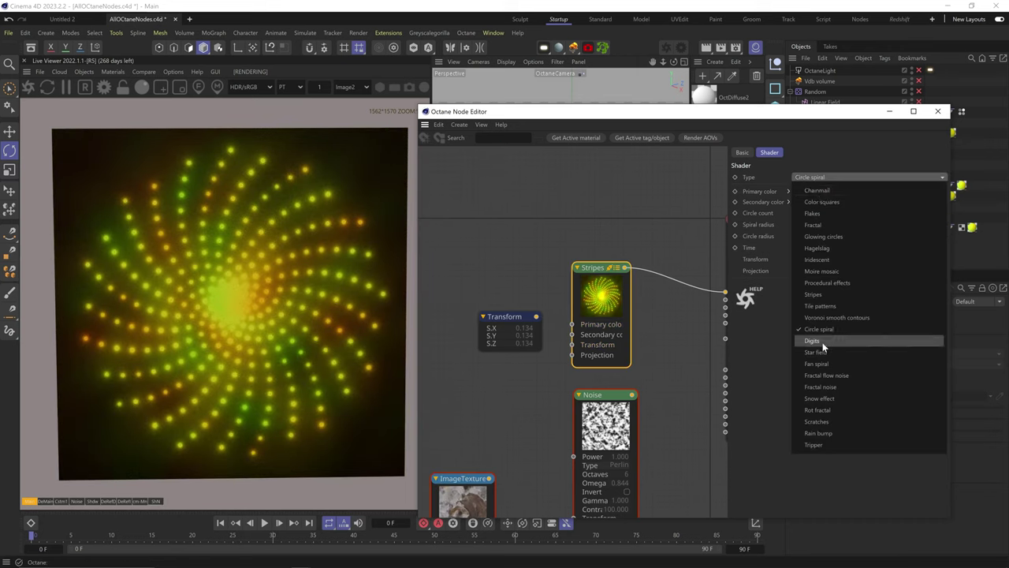
pyautogui.click(822, 342)
pyautogui.moveTo(908, 191); pyautogui.dragTo(966, 199)
pyautogui.moveTo(842, 203); pyautogui.dragTo(925, 207)
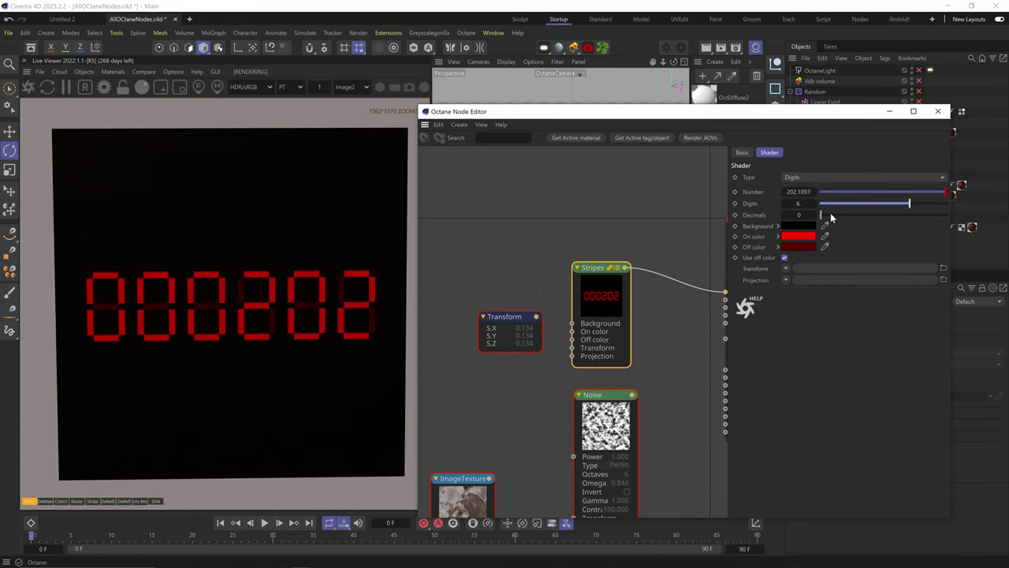
pyautogui.moveTo(831, 216); pyautogui.dragTo(875, 216)
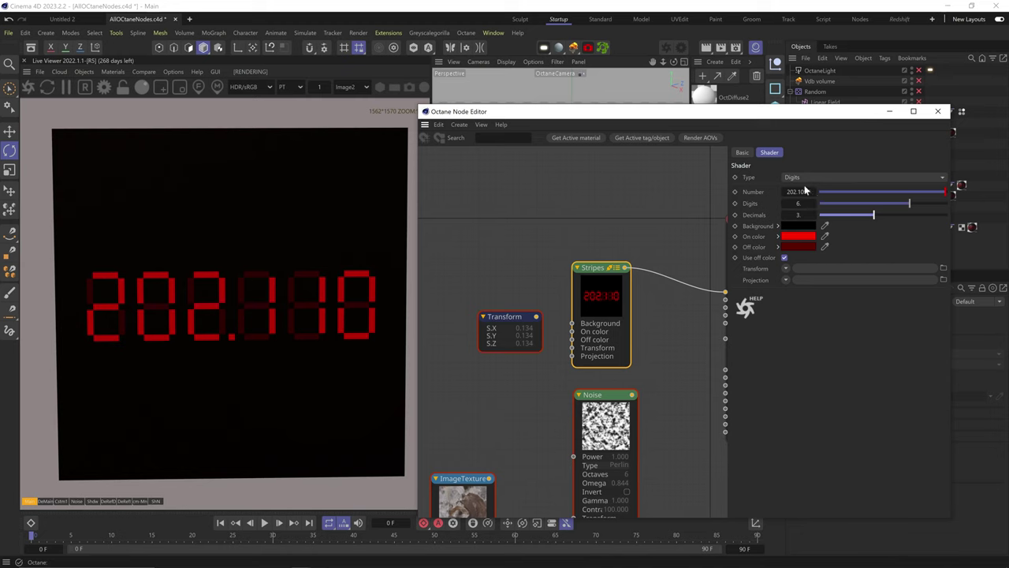
pyautogui.moveTo(799, 191); pyautogui.dragTo(792, 191)
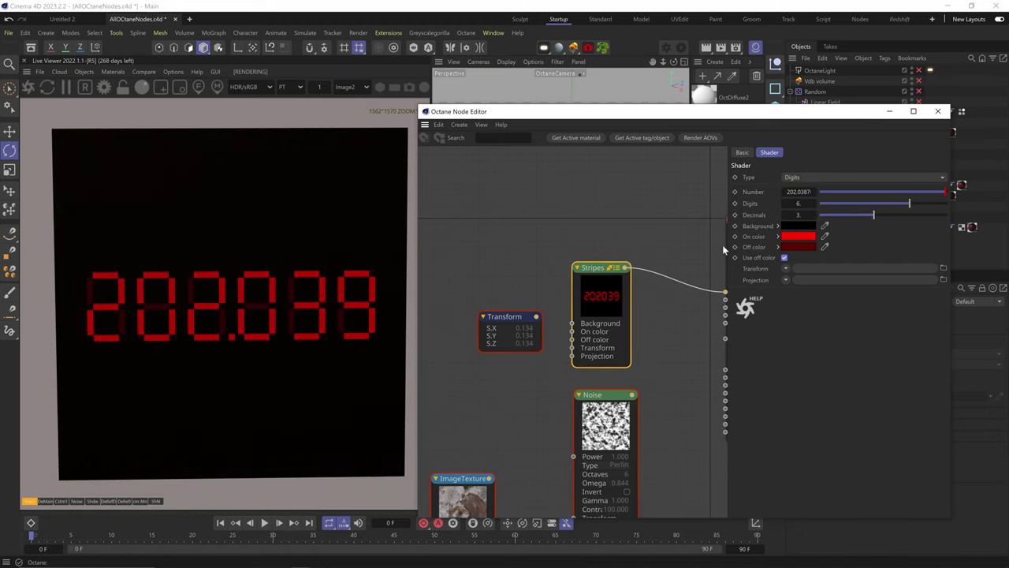
# Step: Switch the pattern to Star field and connect the Transform node to it with a uniform scale of 15
pyautogui.click(797, 178)
pyautogui.click(891, 351)
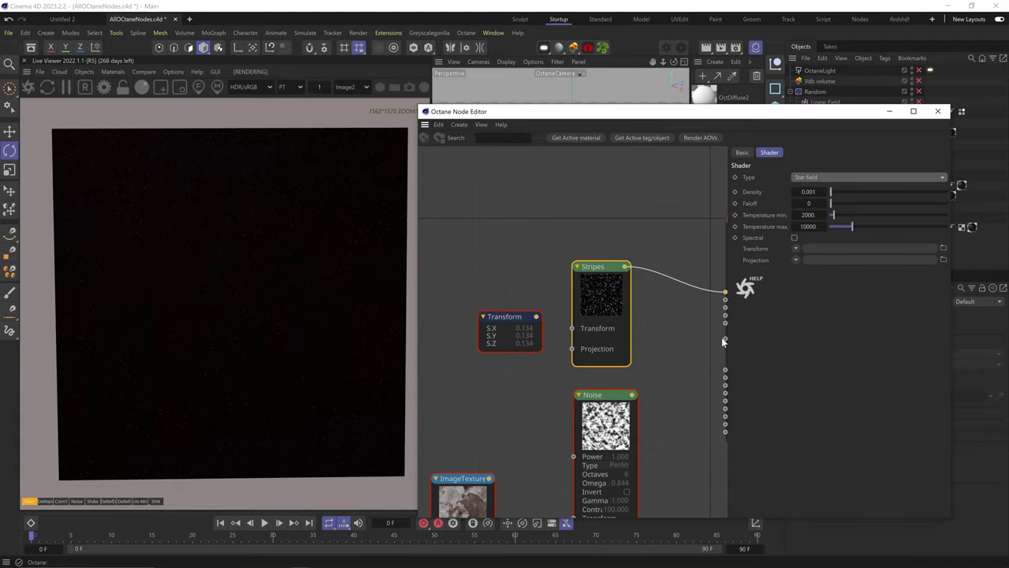
pyautogui.moveTo(831, 191); pyautogui.dragTo(855, 191)
pyautogui.moveTo(537, 317); pyautogui.dragTo(573, 328)
pyautogui.moveTo(801, 276); pyautogui.dragTo(944, 280)
# Step: Set the star density to about 0.028, falloff to about 0.312 and temperatures to about 2089 and 14578, with Spectral enabled
pyautogui.click(602, 286)
pyautogui.moveTo(851, 192); pyautogui.dragTo(894, 229)
pyautogui.scroll(5, 189, 308)
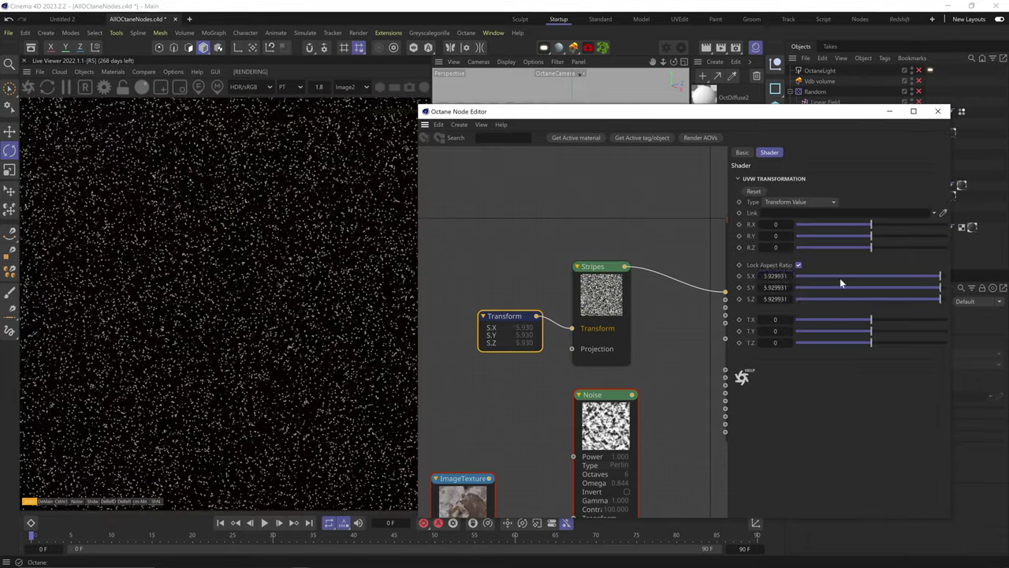
pyautogui.moveTo(922, 227); pyautogui.dragTo(943, 226)
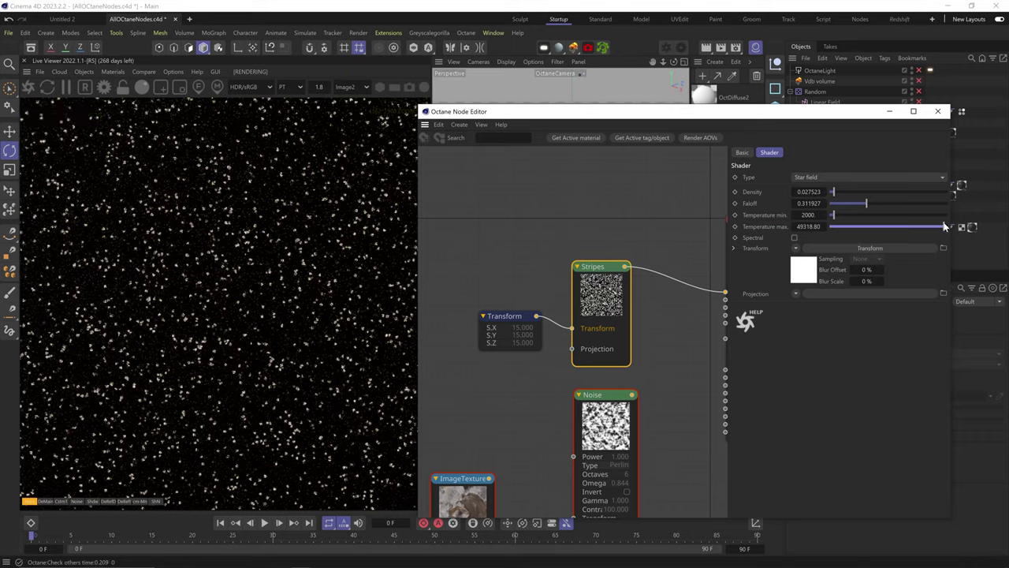
pyautogui.moveTo(833, 214); pyautogui.dragTo(850, 215)
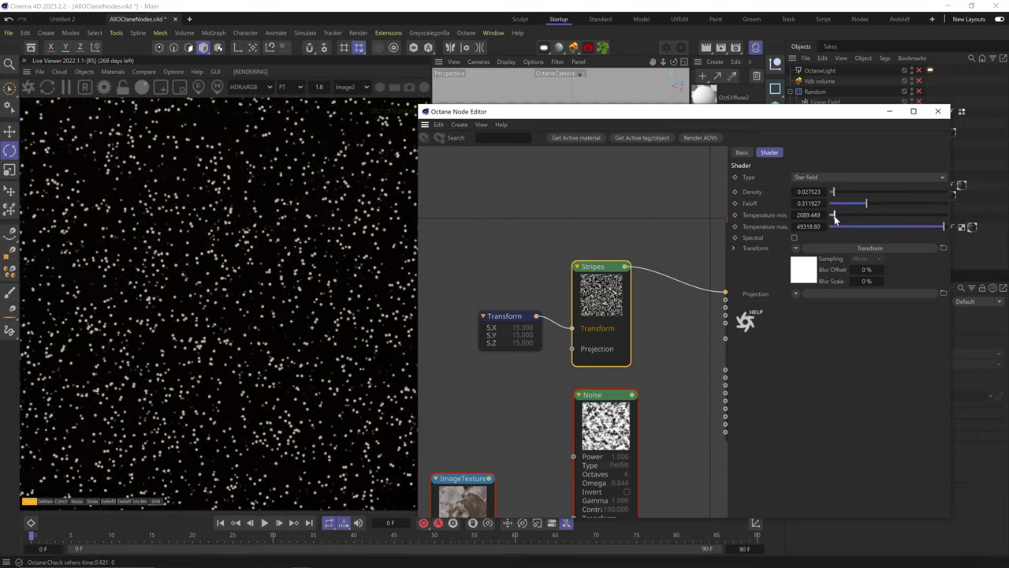
pyautogui.moveTo(943, 227); pyautogui.dragTo(947, 227)
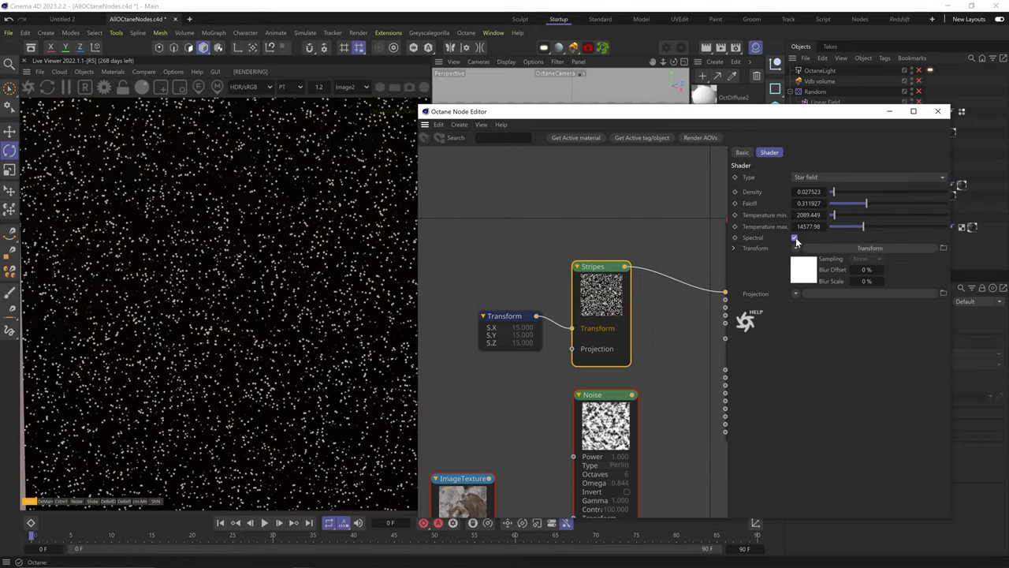
# Step: Widen the star temperature range to a minimum of 500 and a maximum of 50000
pyautogui.scroll(5, 222, 244)
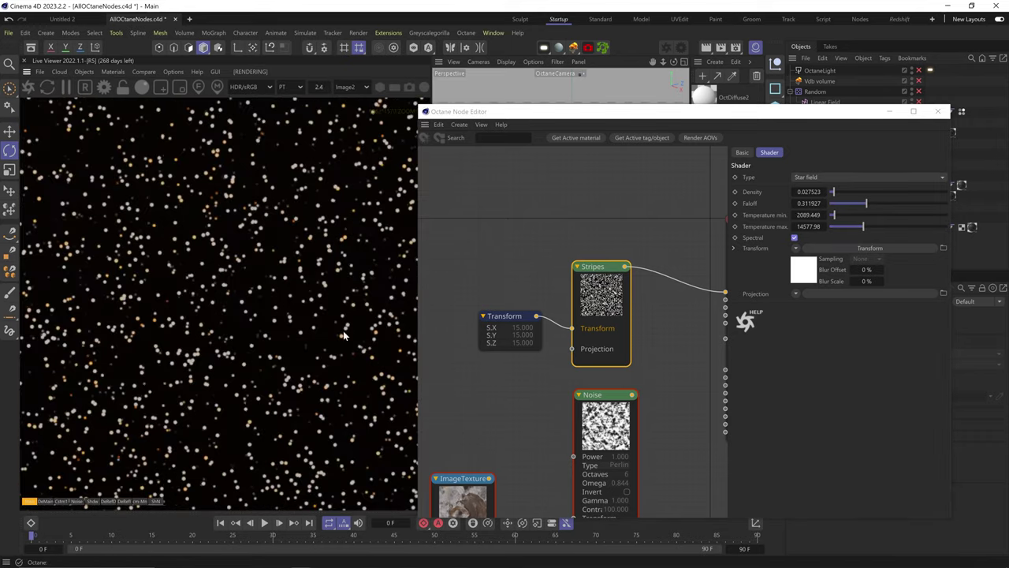
pyautogui.moveTo(864, 227); pyautogui.dragTo(942, 237)
pyautogui.moveTo(850, 213); pyautogui.dragTo(754, 236)
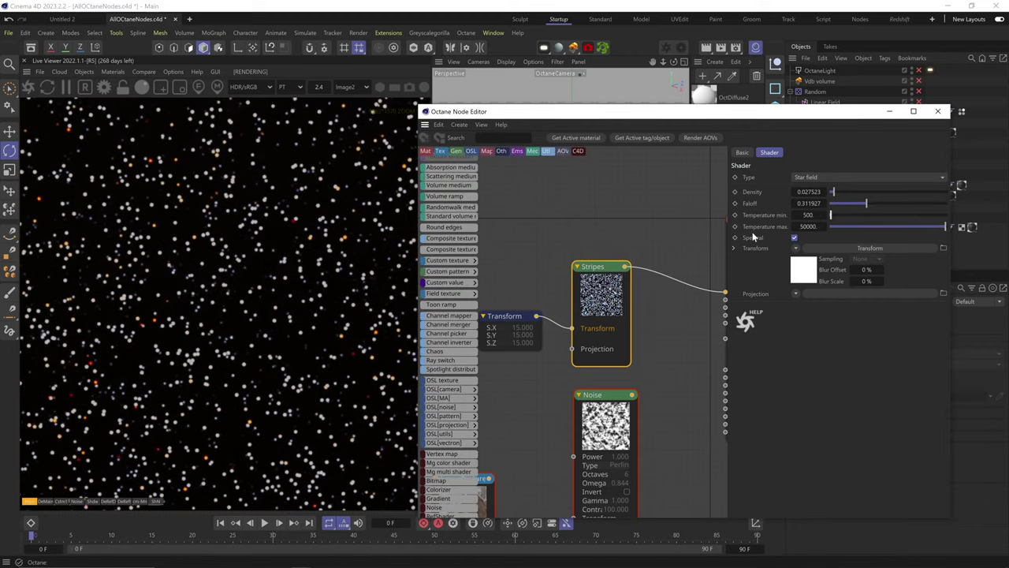
pyautogui.scroll(-3, 208, 319)
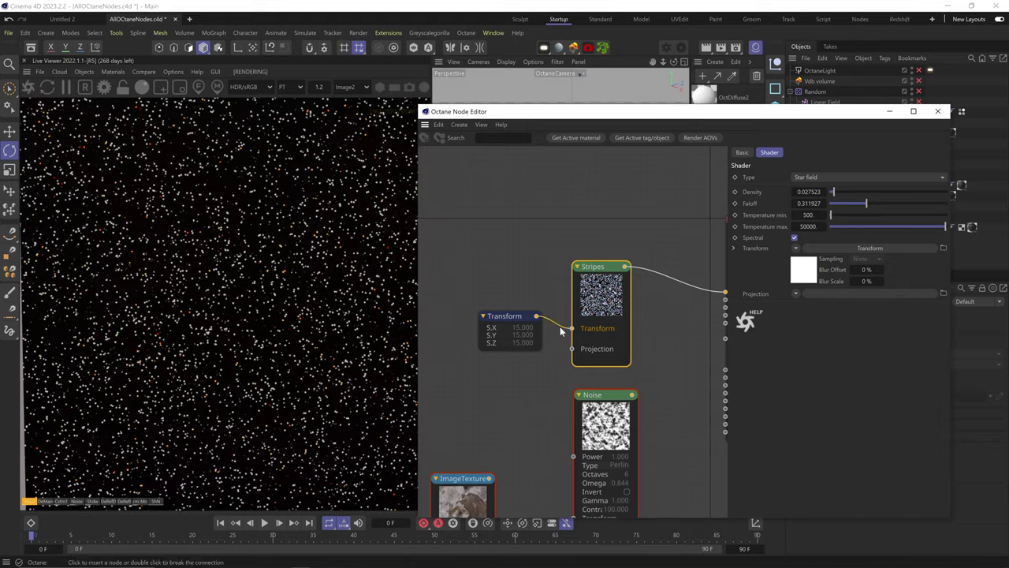
# Step: Disconnect the Transform node from the pattern and switch the type to Fan spiral
pyautogui.moveTo(561, 328); pyautogui.dragTo(554, 339)
pyautogui.click(829, 178)
pyautogui.click(837, 360)
pyautogui.scroll(-1, 263, 313)
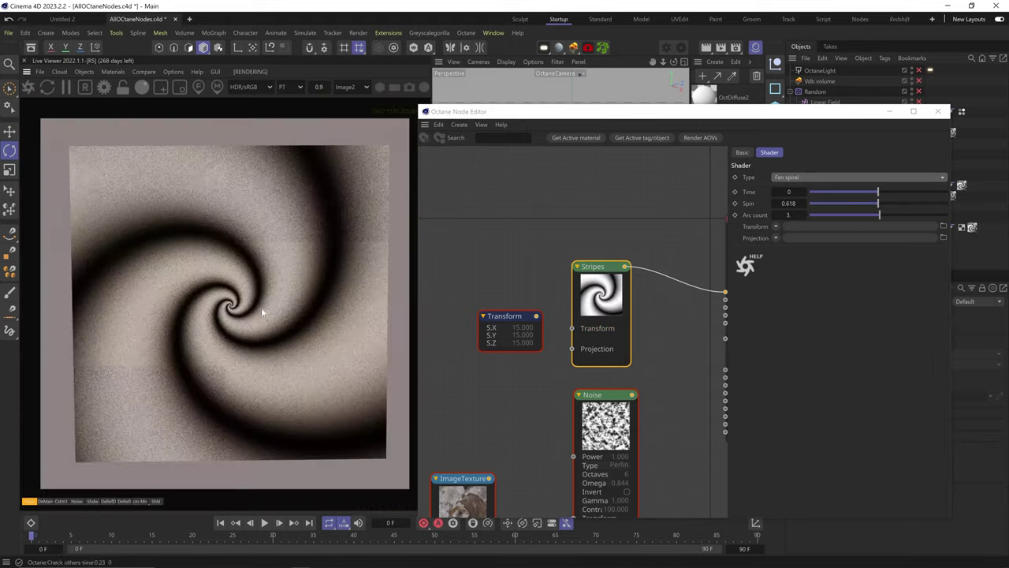
pyautogui.scroll(1, 261, 269)
# Step: Set the fan spiral's time to 1.638 and arc count to 7, trying spin 0.2 before setting it to 1
pyautogui.moveTo(804, 193); pyautogui.dragTo(804, 134)
pyautogui.moveTo(804, 204); pyautogui.dragTo(804, 185)
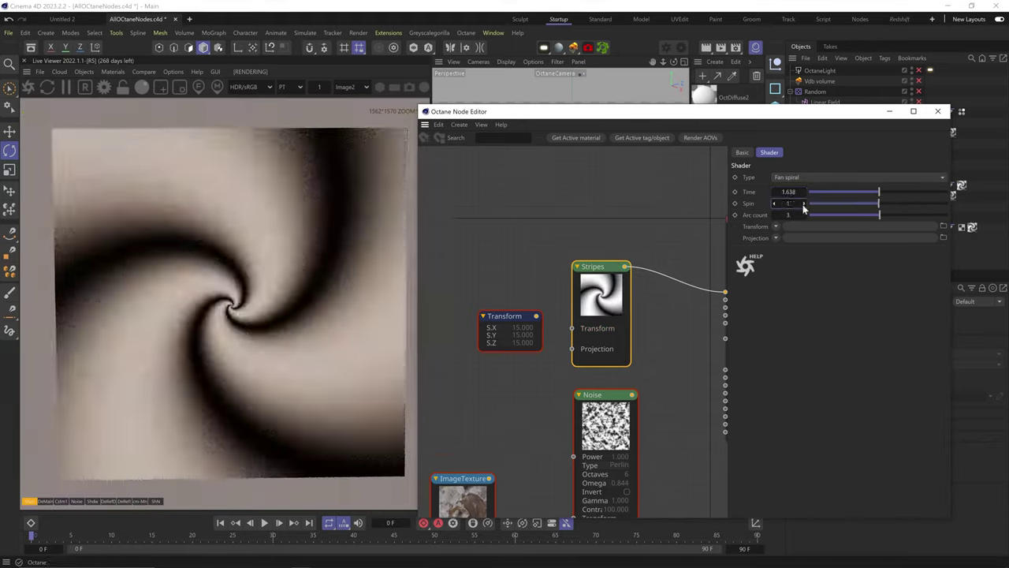
pyautogui.write('0.2')
pyautogui.press('Return')
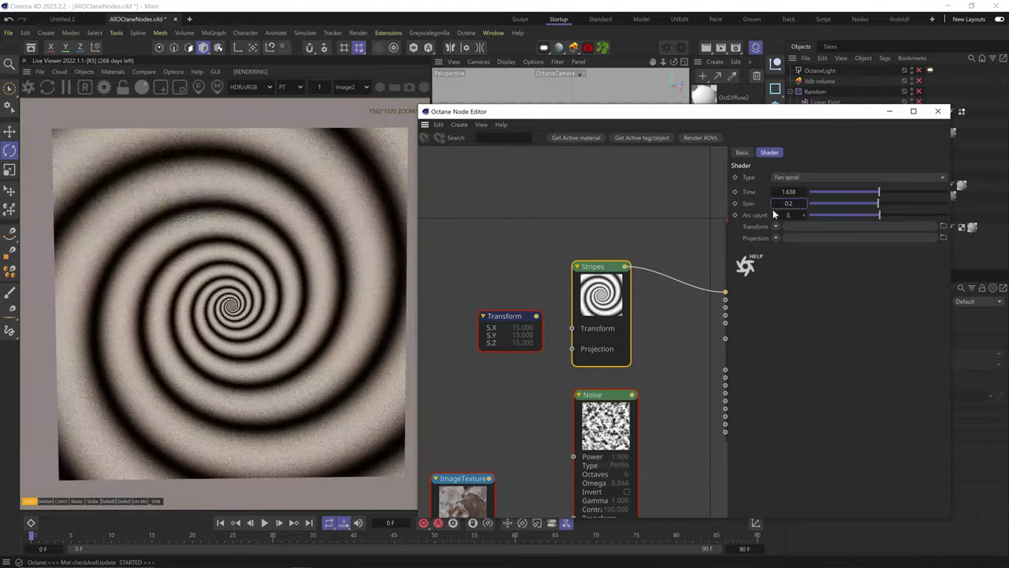
pyautogui.moveTo(804, 214); pyautogui.dragTo(804, 230)
pyautogui.doubleClick(789, 204)
pyautogui.write('1')
pyautogui.press('Return')
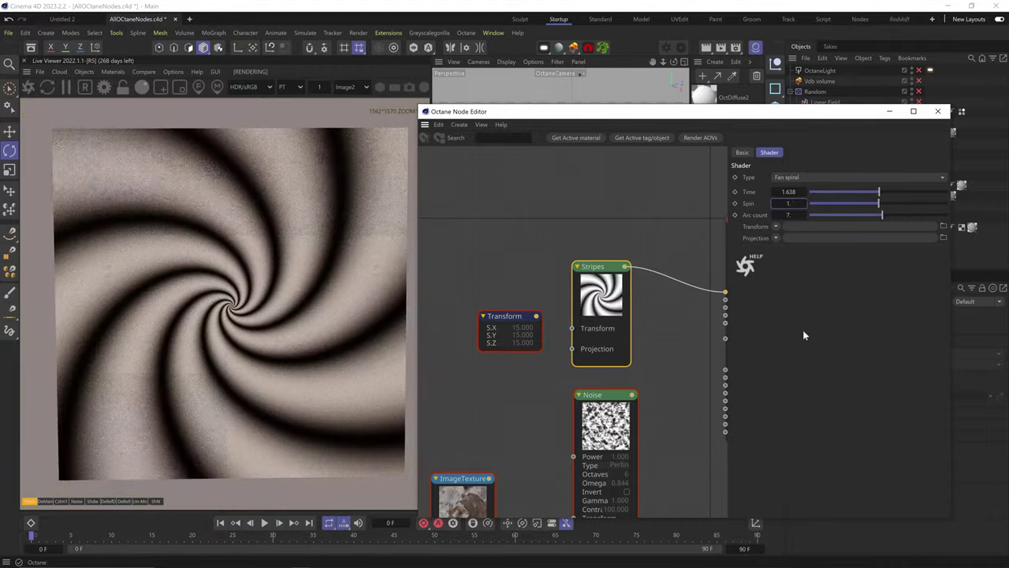
# Step: Switch the pattern to Fractal flow noise, testing its flow at different strengths and setting lacunarity to about -2.63
pyautogui.click(788, 178)
pyautogui.click(784, 373)
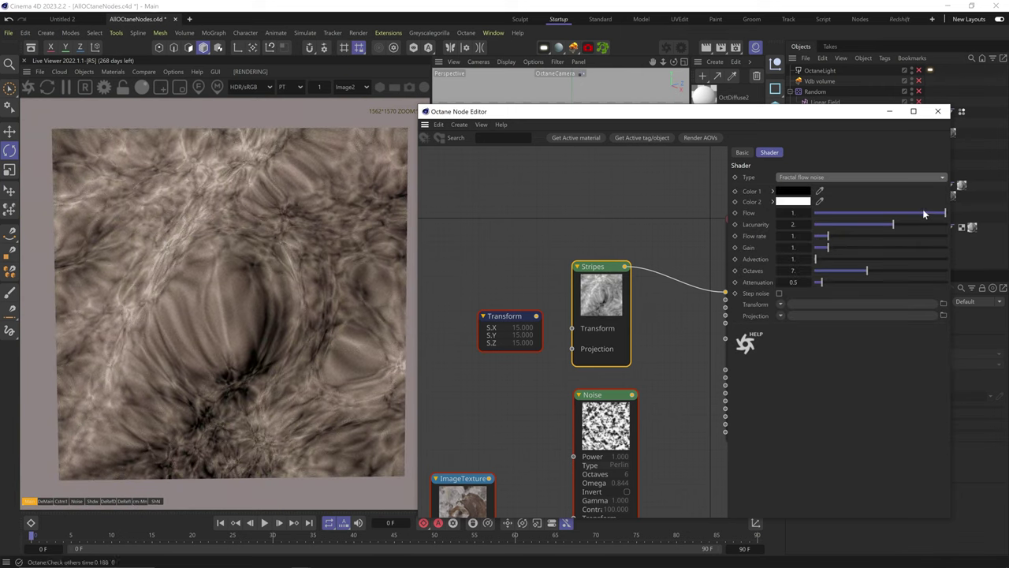
pyautogui.moveTo(907, 211); pyautogui.dragTo(904, 215)
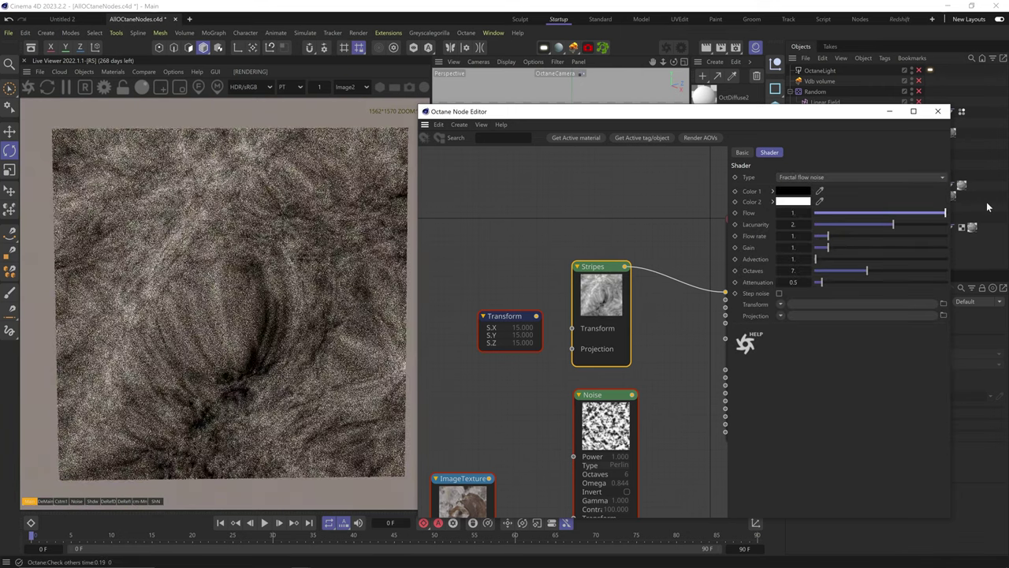
pyautogui.moveTo(837, 219); pyautogui.dragTo(993, 225)
pyautogui.moveTo(928, 229); pyautogui.dragTo(859, 231)
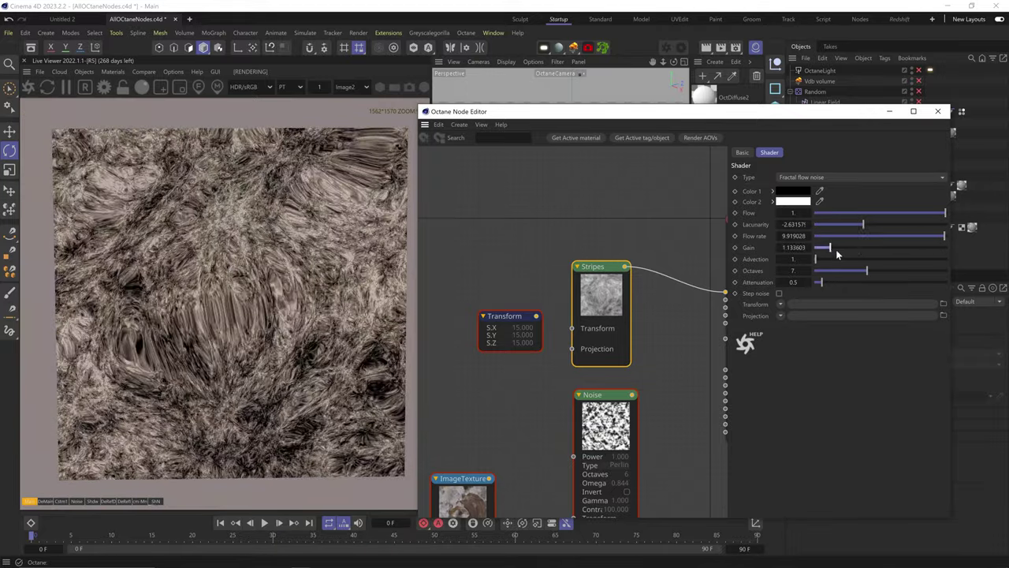
# Step: Set the flow noise's flow rate to about 8.26, gain to about 1.3, octaves to 10 and attenuation to about 2.11
pyautogui.moveTo(822, 250)
pyautogui.mouseDown()
pyautogui.moveTo(838, 249)
pyautogui.moveTo(814, 263)
pyautogui.mouseUp()
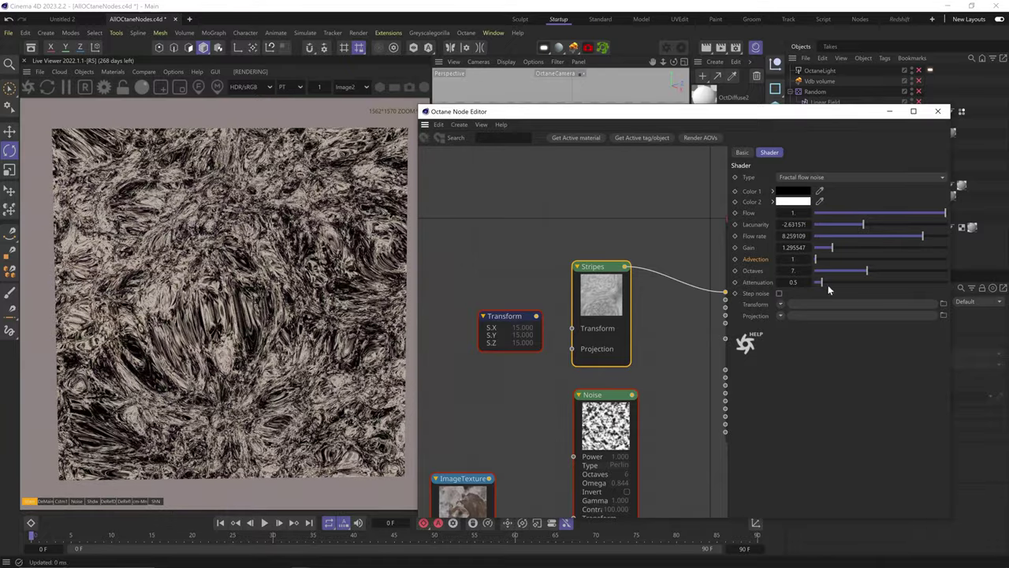
pyautogui.moveTo(919, 272); pyautogui.dragTo(929, 271)
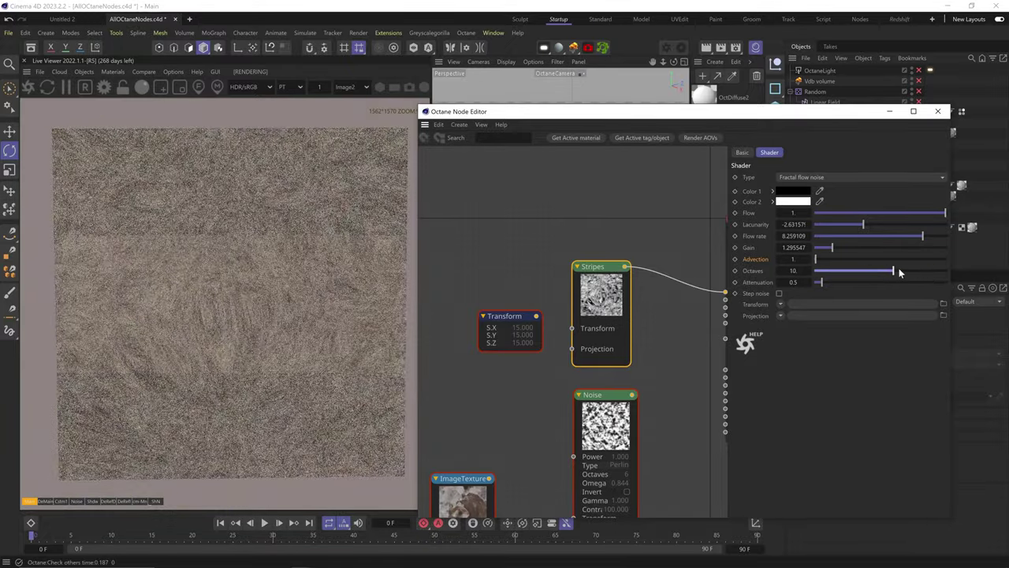
pyautogui.click(842, 283)
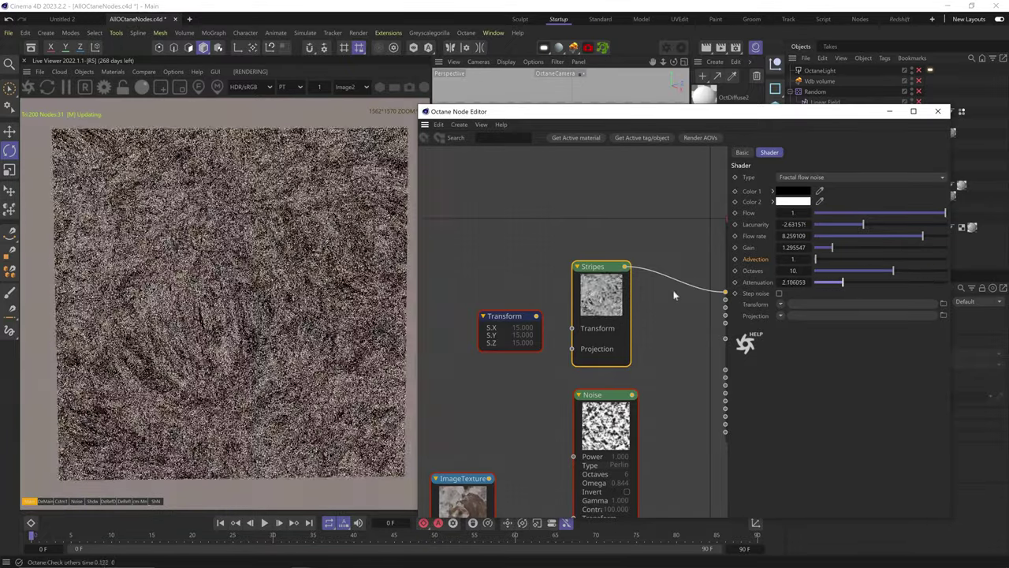
# Step: Set the flow noise's octaves to 6, attenuation to about 0.32 and flow rate to about 2.39, testing Step noise on and off
pyautogui.scroll(5, 273, 319)
pyautogui.moveTo(843, 283); pyautogui.dragTo(816, 285)
pyautogui.click(842, 273)
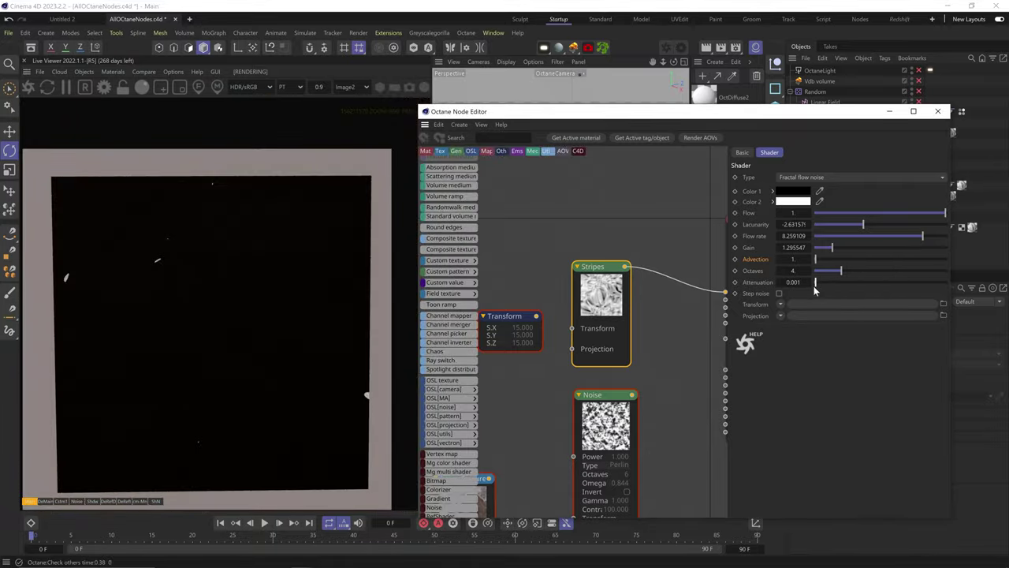
pyautogui.click(862, 271)
pyautogui.click(780, 295)
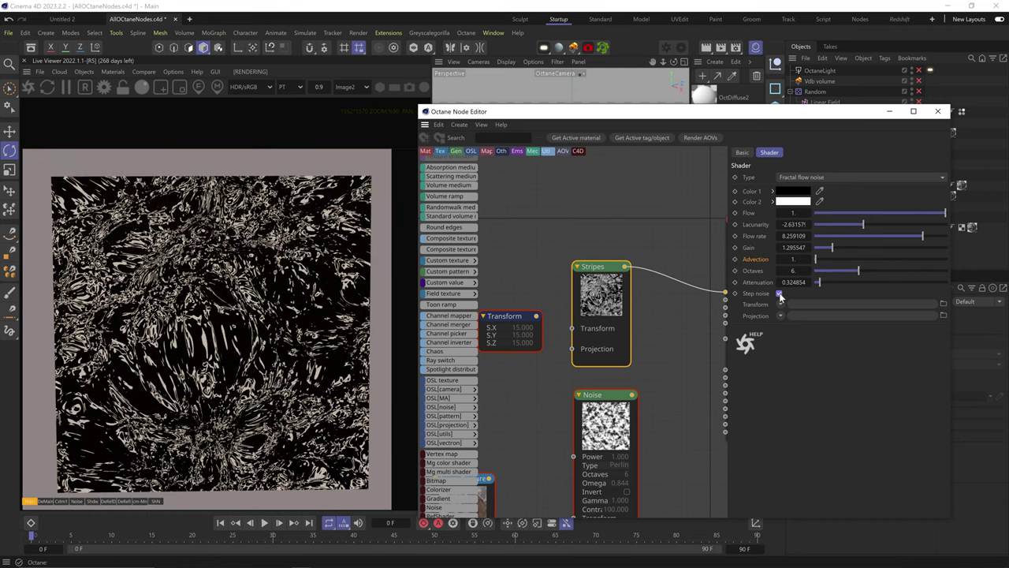
pyautogui.moveTo(919, 239); pyautogui.dragTo(848, 240)
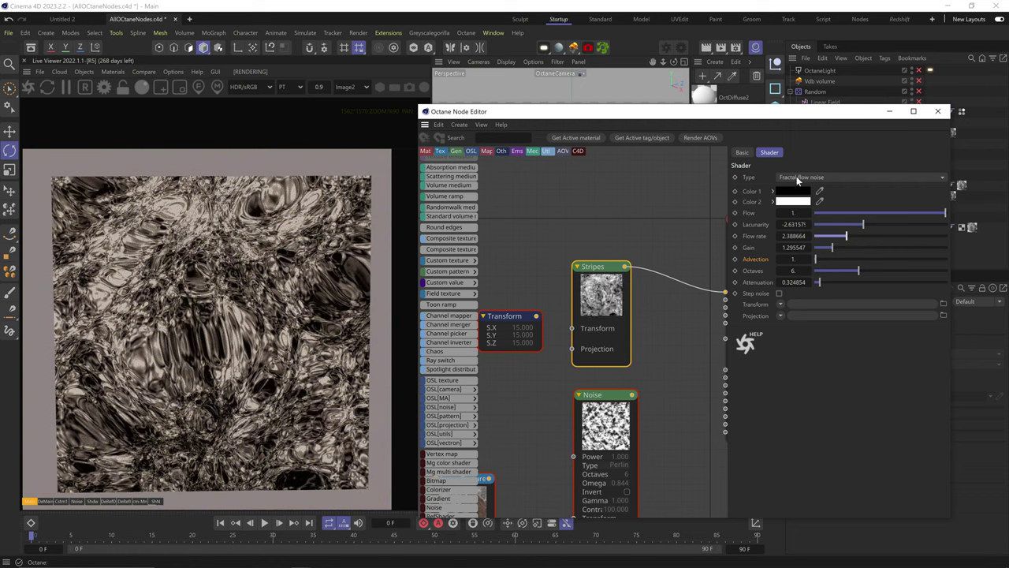
# Step: Switch the pattern to Fractal noise, set its time to about 67.84 and connect the Transform node to it
pyautogui.click(836, 178)
pyautogui.click(805, 385)
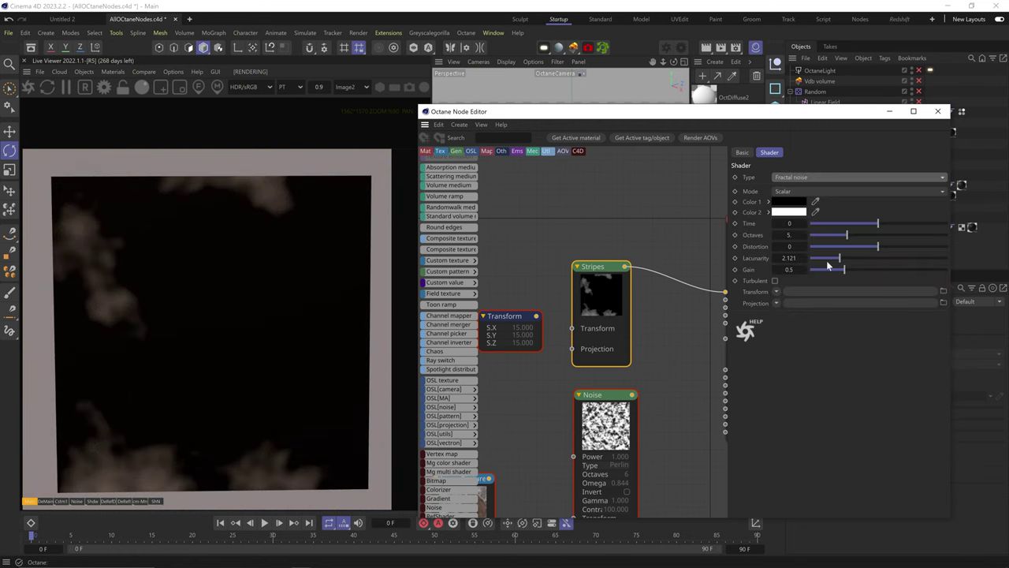
pyautogui.moveTo(887, 225); pyautogui.dragTo(924, 228)
pyautogui.moveTo(848, 235); pyautogui.dragTo(874, 237)
pyautogui.moveTo(536, 316); pyautogui.dragTo(573, 329)
# Step: Set the fractal noise's octaves to 16, distortion to about 2.47, lacunarity to 6 and gain to about 0.66, comparing Turbulent on and off
pyautogui.moveTo(872, 235); pyautogui.dragTo(844, 236)
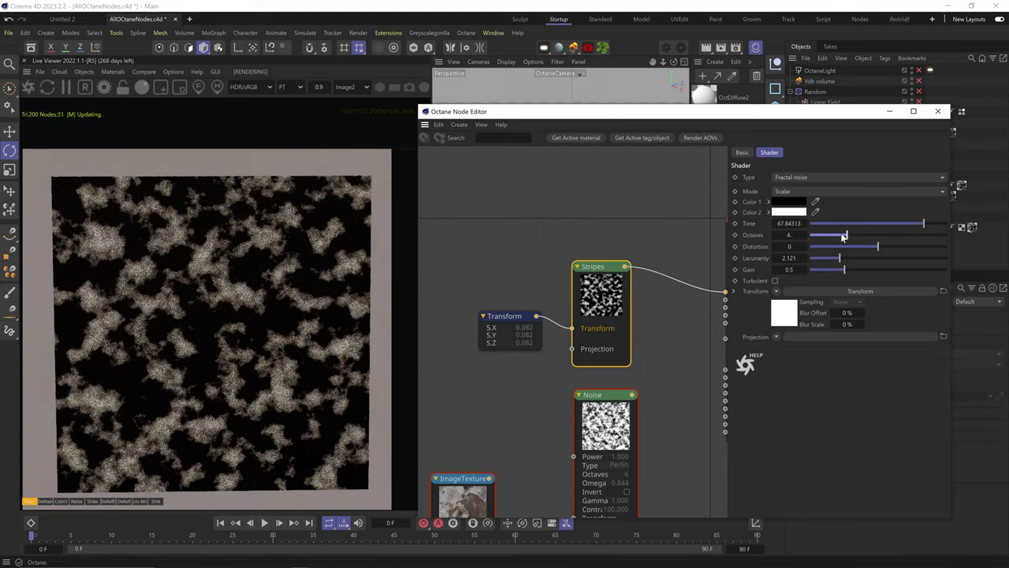
pyautogui.moveTo(930, 239); pyautogui.dragTo(945, 236)
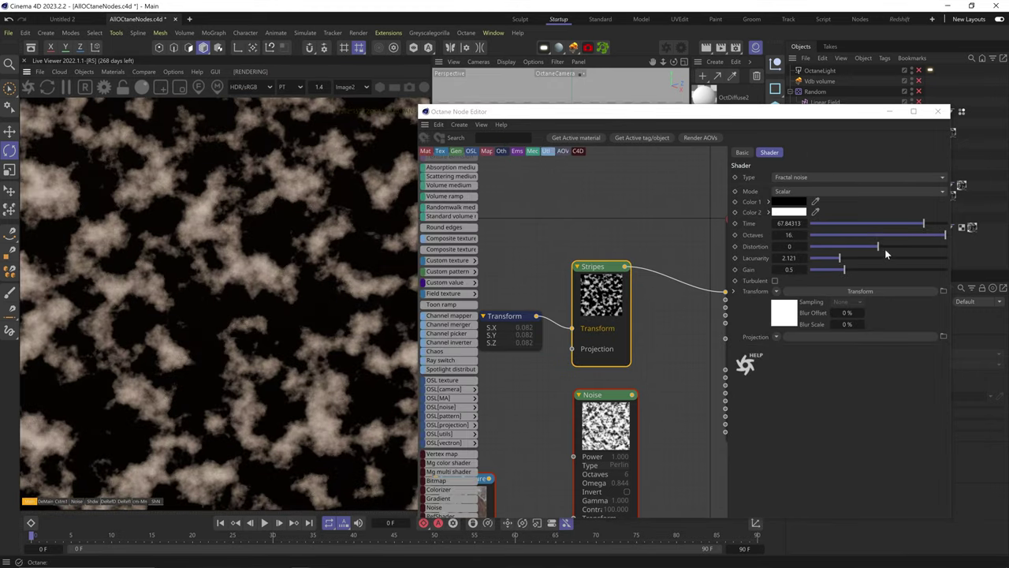
pyautogui.moveTo(885, 250); pyautogui.dragTo(856, 271)
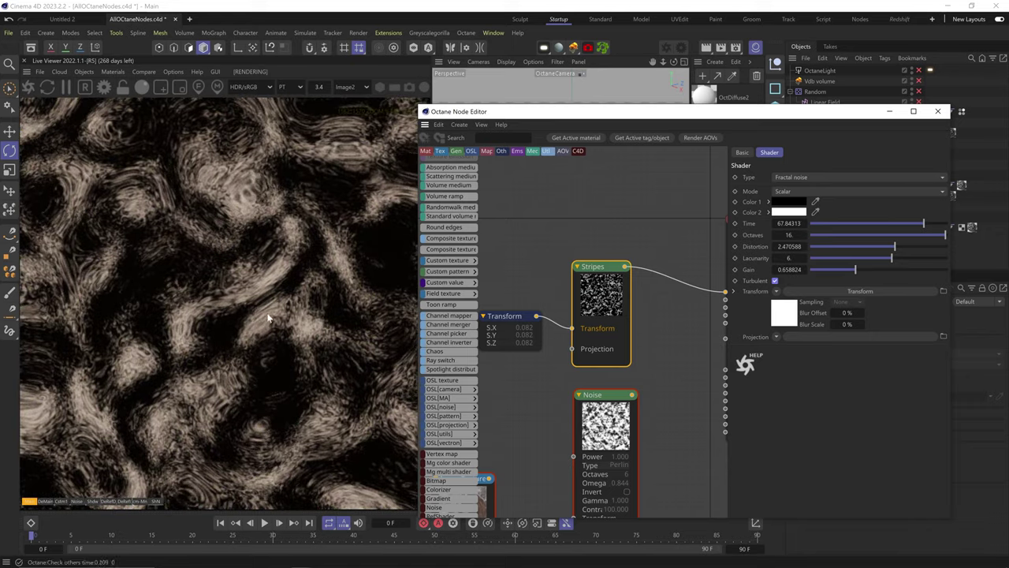
pyautogui.click(774, 282)
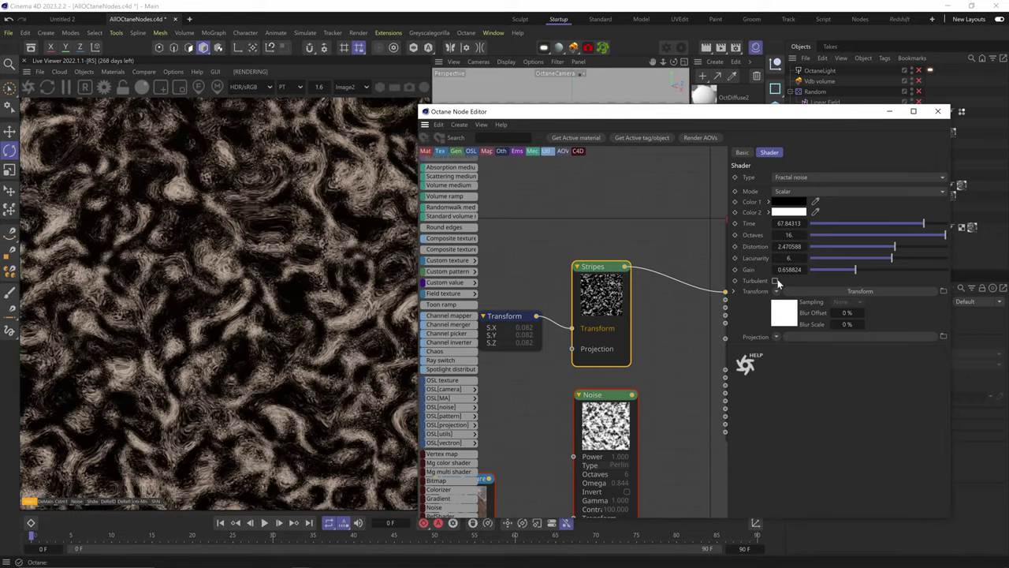
# Step: Set the fractal noise's time to about 18.43 and octaves to 12, and change its mode to Vector
pyautogui.click(891, 224)
pyautogui.click(910, 235)
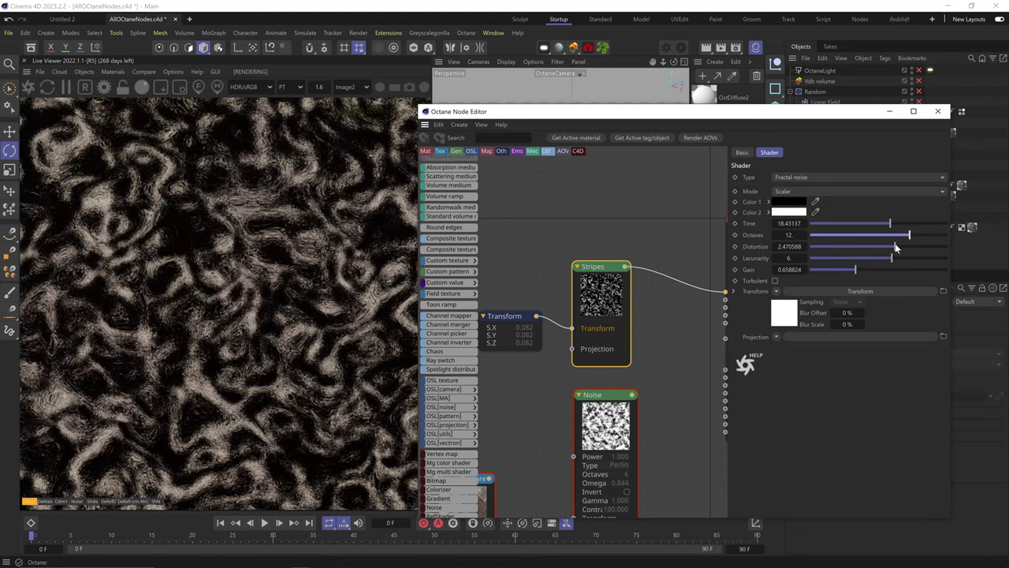
pyautogui.click(781, 194)
pyautogui.click(781, 216)
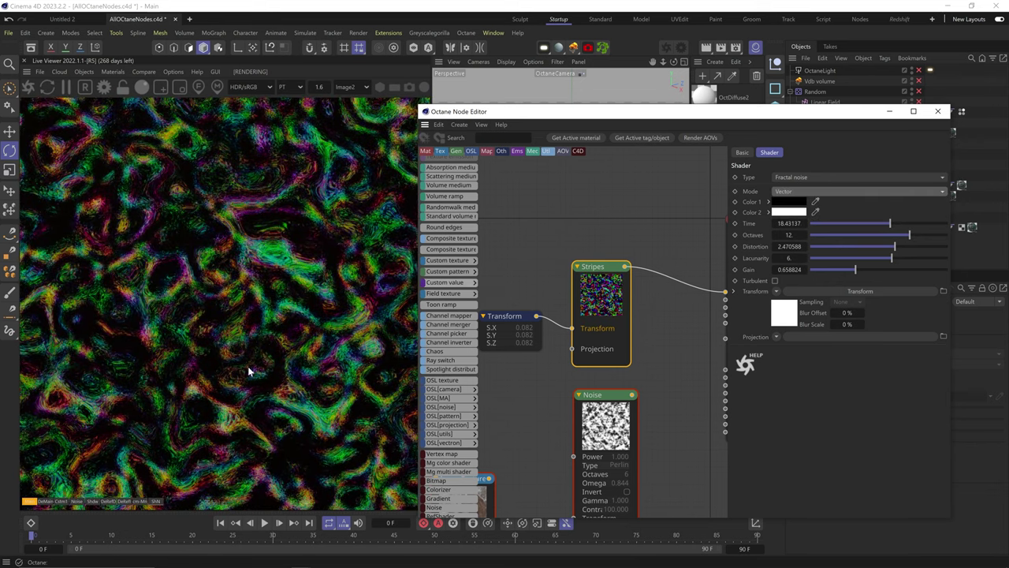
# Step: Switch the pattern to Snow effect and set the Transform node's uniform scale to about 1.554
pyautogui.click(795, 178)
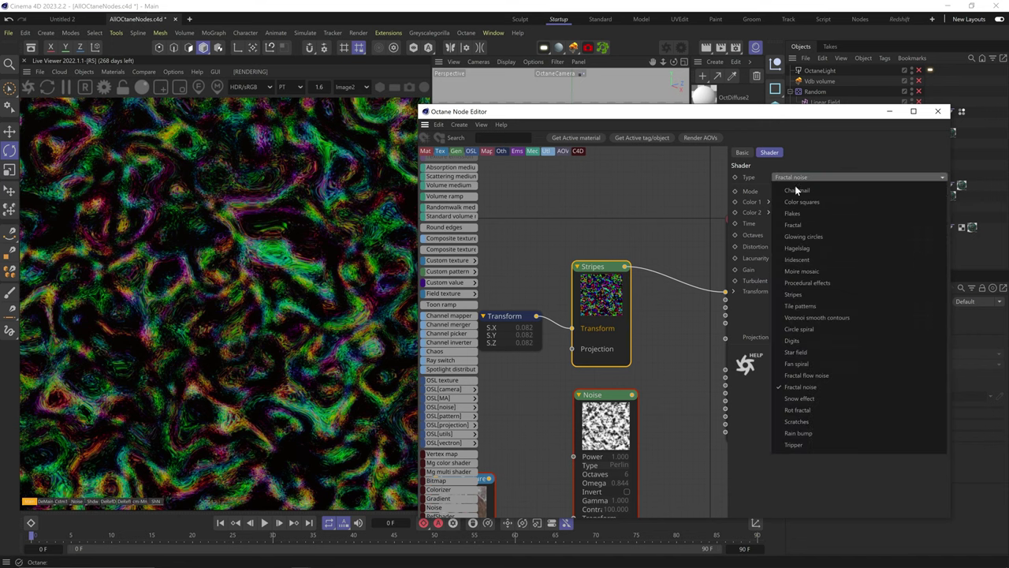
pyautogui.click(820, 399)
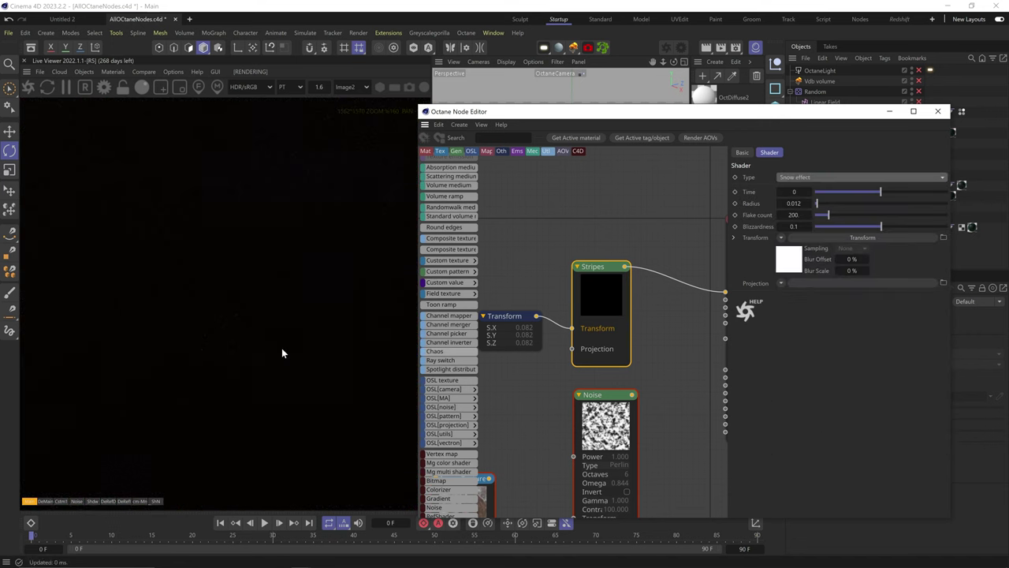
pyautogui.click(522, 316)
pyautogui.moveTo(871, 276); pyautogui.dragTo(915, 275)
# Step: Set the snow effect's time to about 63.41, radius to about 0.016, flake count to 1561 and blizzardness to about -2.36
pyautogui.click(587, 289)
pyautogui.moveTo(881, 193); pyautogui.dragTo(907, 194)
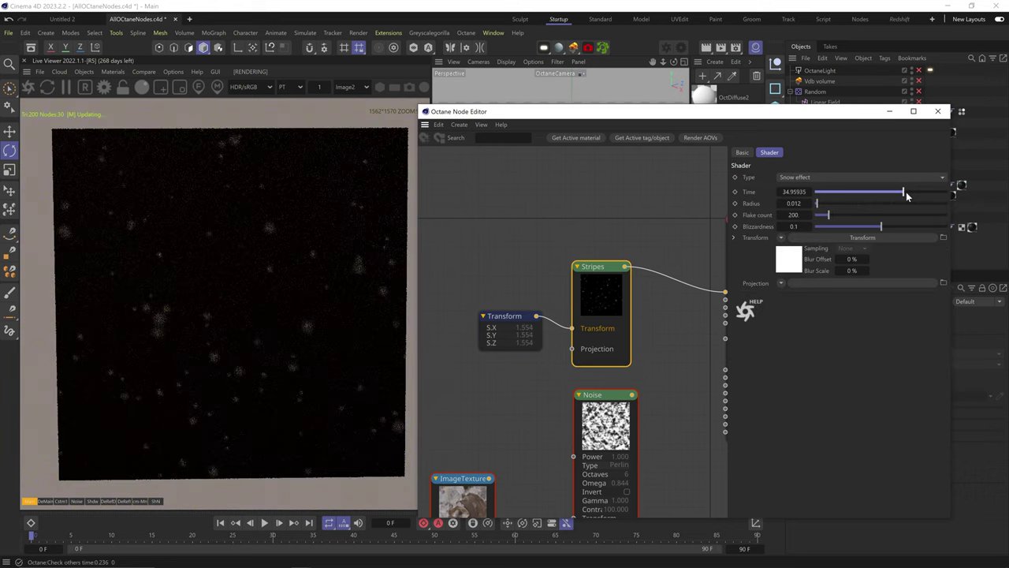
pyautogui.moveTo(817, 203)
pyautogui.mouseDown()
pyautogui.moveTo(916, 215)
pyautogui.moveTo(890, 228)
pyautogui.moveTo(940, 226)
pyautogui.moveTo(866, 226)
pyautogui.mouseUp()
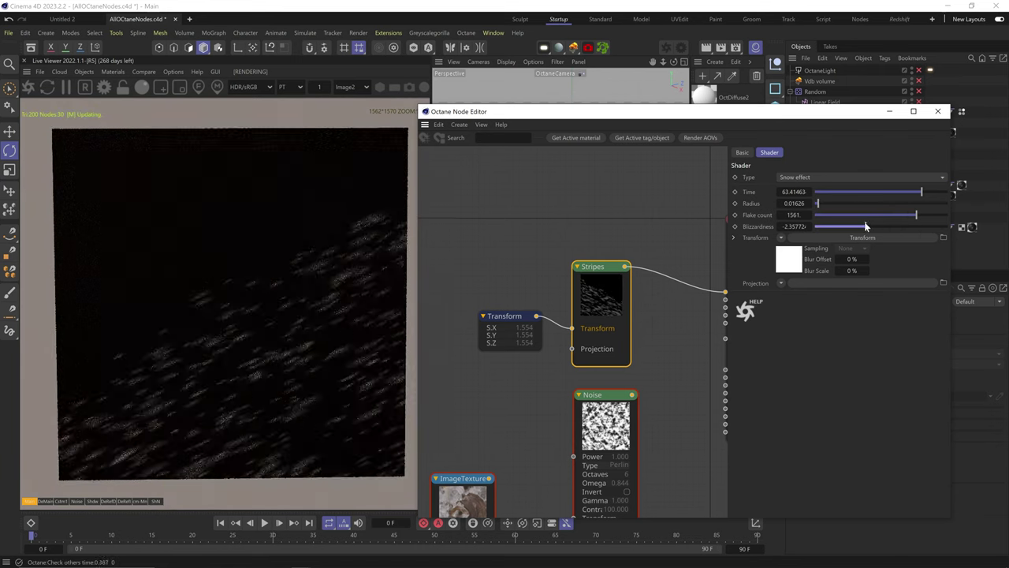
# Step: Switch the pattern to Rot fractal and set its time to about 88.56 and iterations to 15
pyautogui.click(823, 175)
pyautogui.click(849, 408)
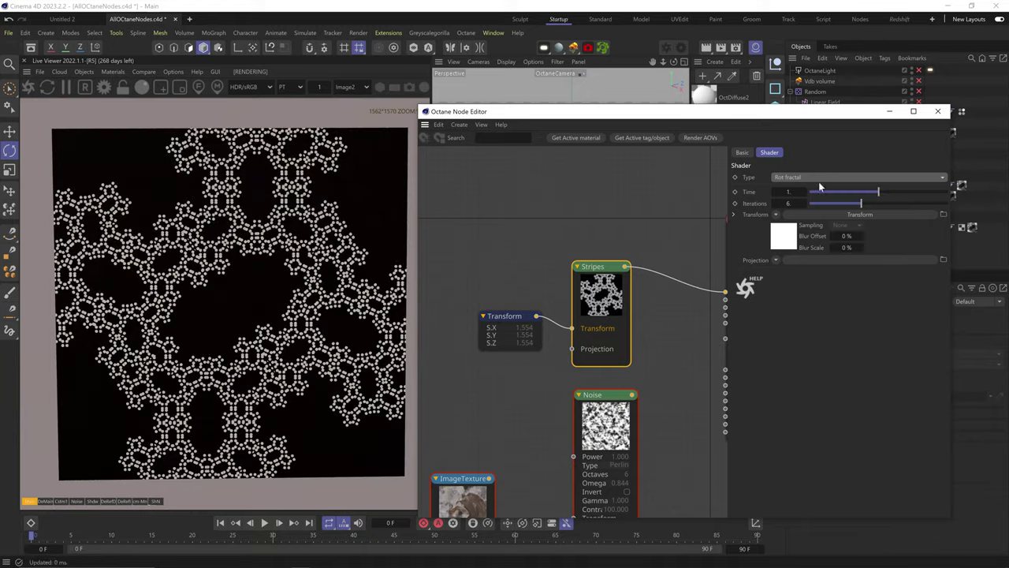
pyautogui.moveTo(820, 191); pyautogui.dragTo(801, 204)
pyautogui.scroll(5, 244, 303)
pyautogui.click(899, 203)
pyautogui.moveTo(903, 205); pyautogui.dragTo(844, 204)
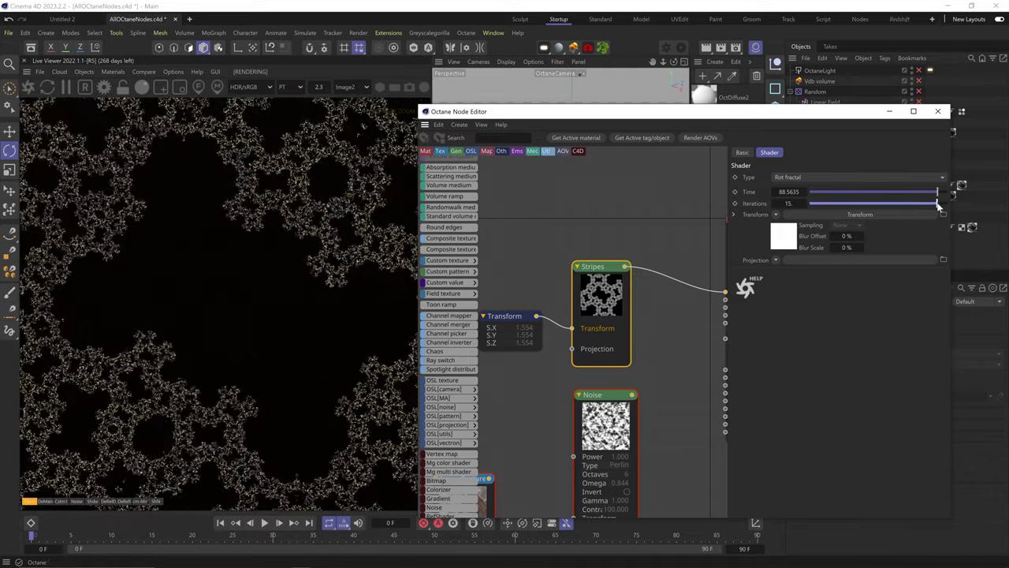
# Step: Switch the pattern to Scratches and reduce the Transform node's uniform scale to about 0.266
pyautogui.click(808, 176)
pyautogui.click(797, 421)
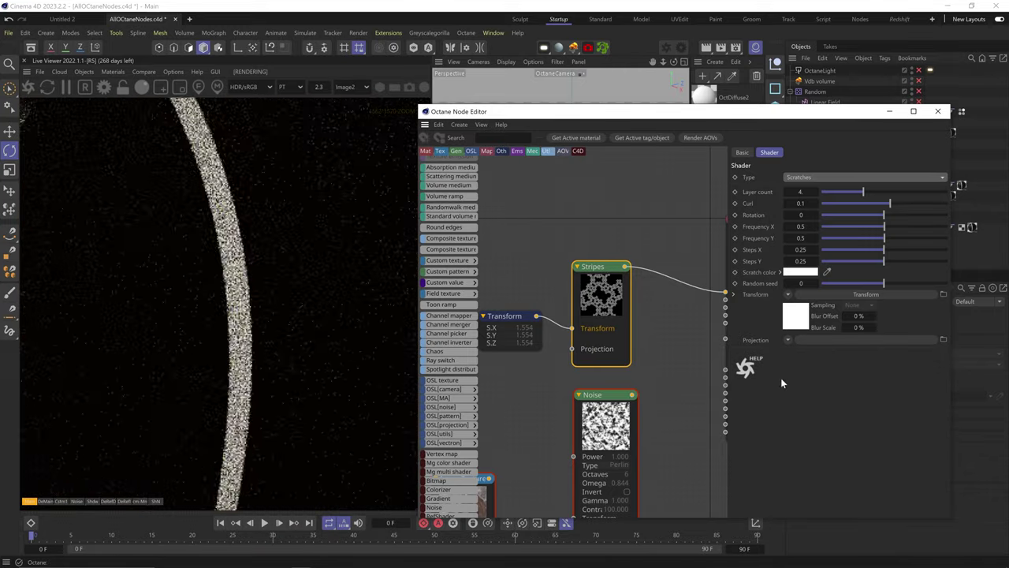
pyautogui.scroll(-5, 193, 298)
pyautogui.click(504, 315)
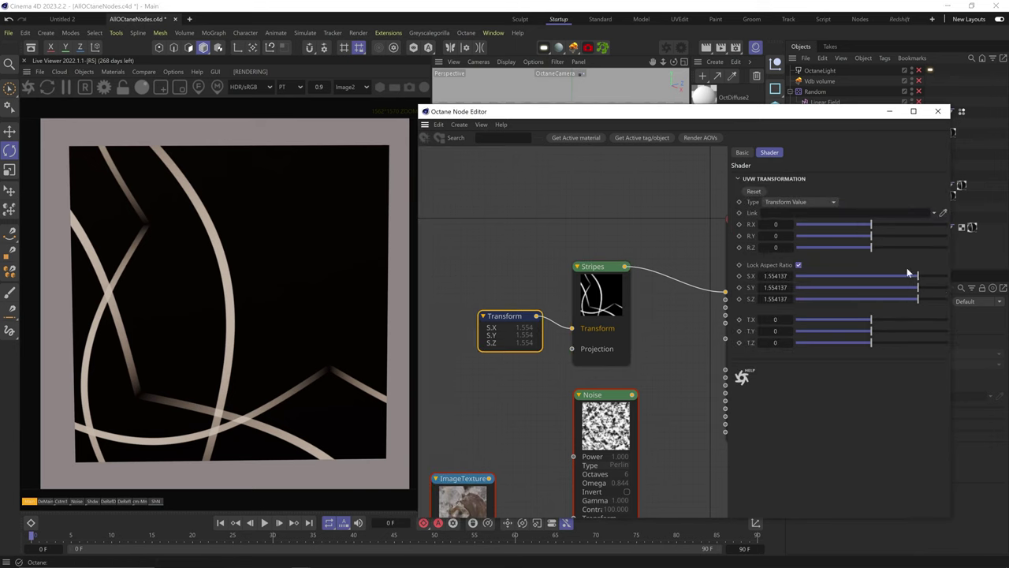
pyautogui.moveTo(912, 274); pyautogui.dragTo(889, 278)
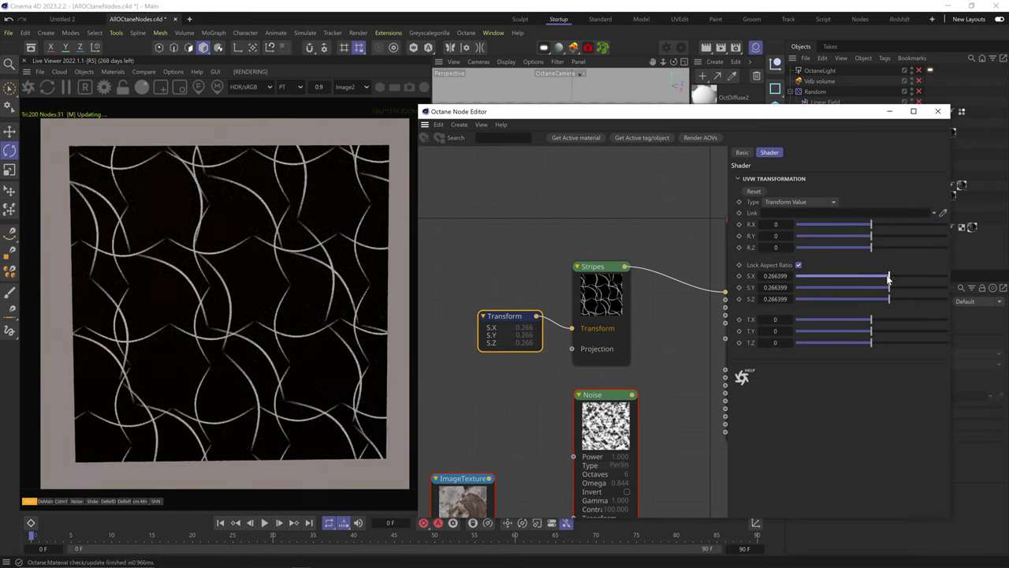
# Step: Set the scratches' random seed to 4, layer count to 10, curl to about 0.31 and rotation to 360
pyautogui.click(598, 305)
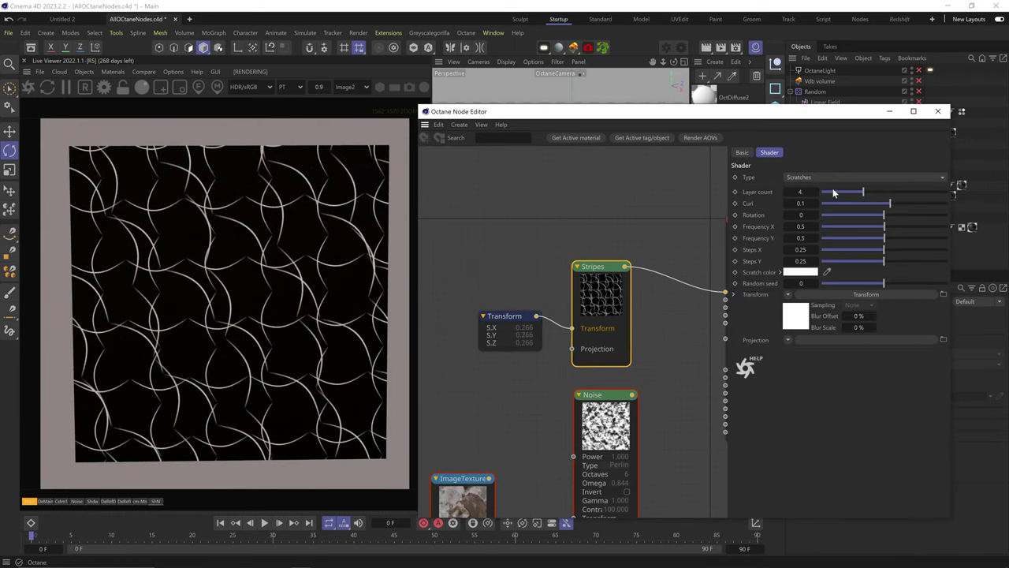
pyautogui.click(816, 284)
pyautogui.click(816, 284)
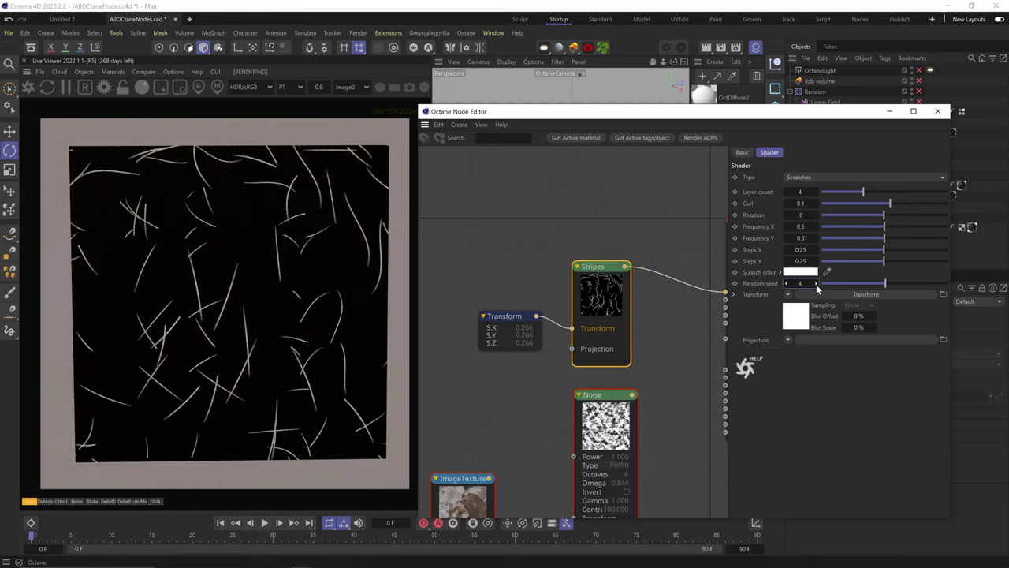
pyautogui.click(816, 284)
pyautogui.click(816, 284)
pyautogui.moveTo(864, 191)
pyautogui.mouseDown()
pyautogui.moveTo(948, 192)
pyautogui.moveTo(979, 207)
pyautogui.moveTo(869, 204)
pyautogui.moveTo(946, 215)
pyautogui.mouseUp()
pyautogui.click(903, 204)
# Step: Try other frequency and step values on the scratches, resetting frequency X to 0.5 and undoing the remaining changes
pyautogui.moveTo(886, 227); pyautogui.dragTo(888, 227)
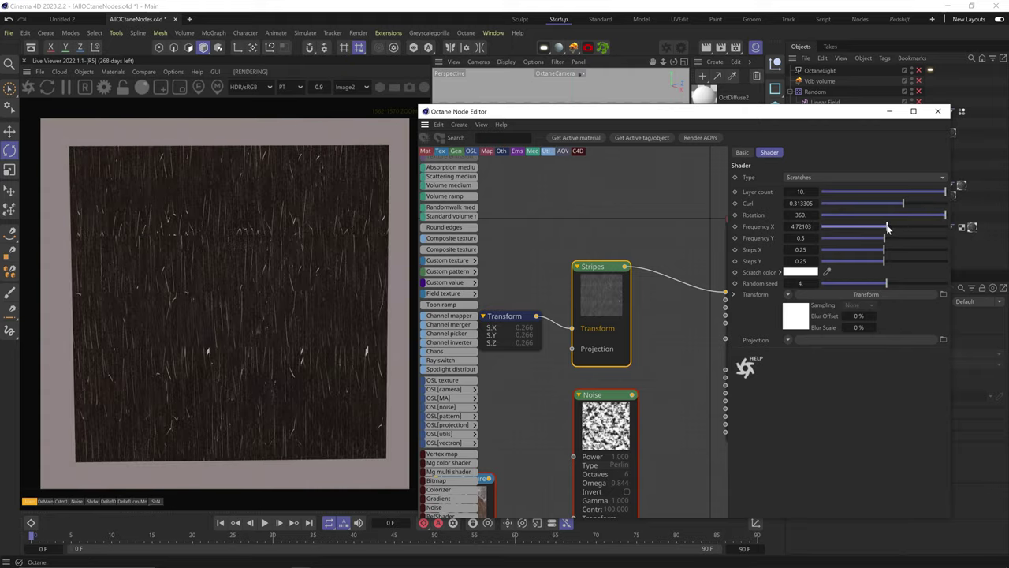
pyautogui.doubleClick(800, 227)
pyautogui.write('0.5')
pyautogui.press('Return')
pyautogui.moveTo(800, 238); pyautogui.dragTo(815, 261)
pyautogui.hotkey('ctrl', 'z')
pyautogui.hotkey('ctrl', 'z')
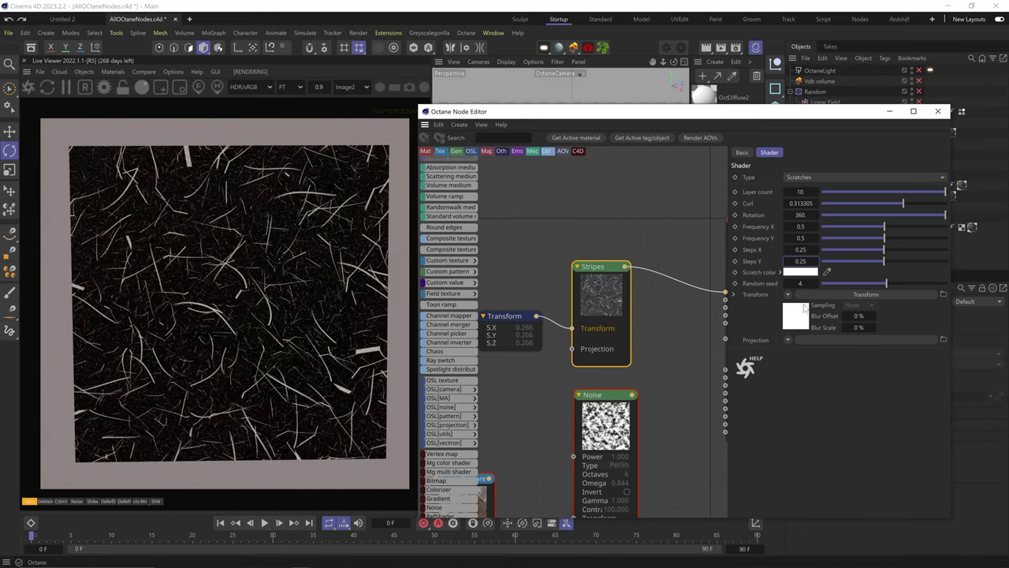
# Step: Switch the pattern to Rain bump and set its time to about 63.33, ring count to 10 and ring size to 8
pyautogui.click(812, 178)
pyautogui.click(812, 433)
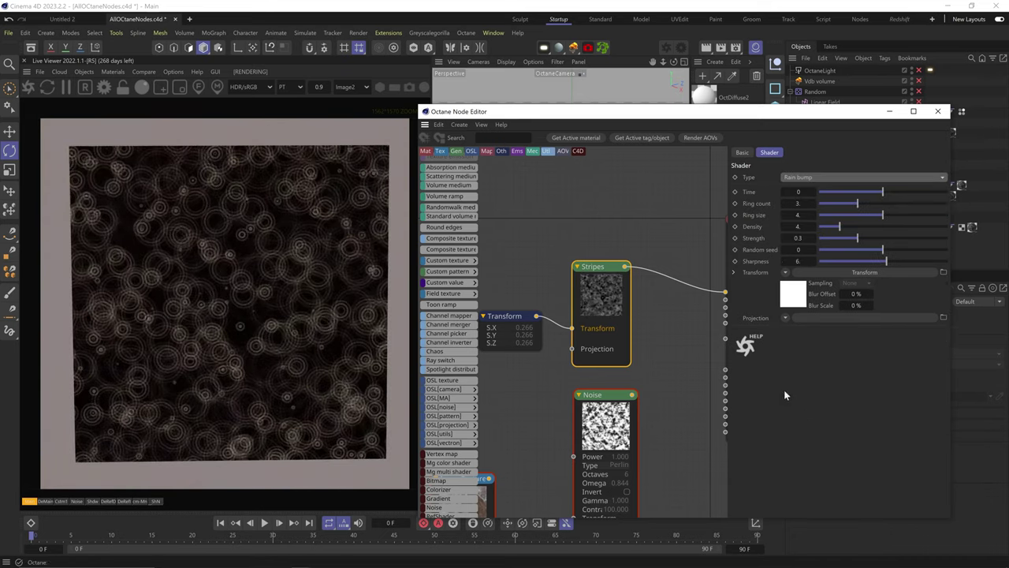
pyautogui.moveTo(883, 192); pyautogui.dragTo(922, 191)
pyautogui.moveTo(858, 203); pyautogui.dragTo(945, 204)
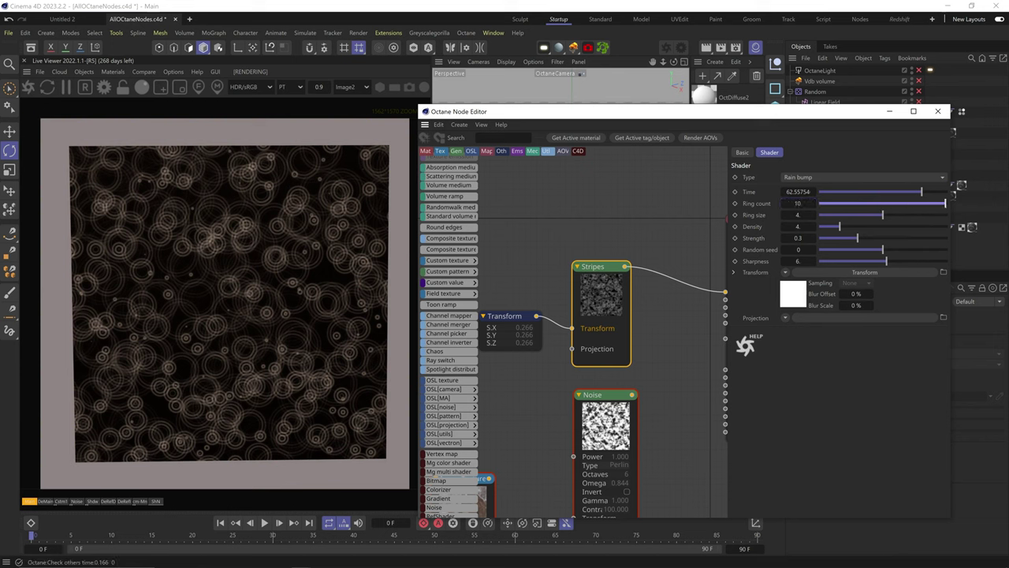
pyautogui.click(877, 204)
pyautogui.moveTo(884, 216); pyautogui.dragTo(951, 227)
pyautogui.moveTo(799, 203); pyautogui.dragTo(798, 187)
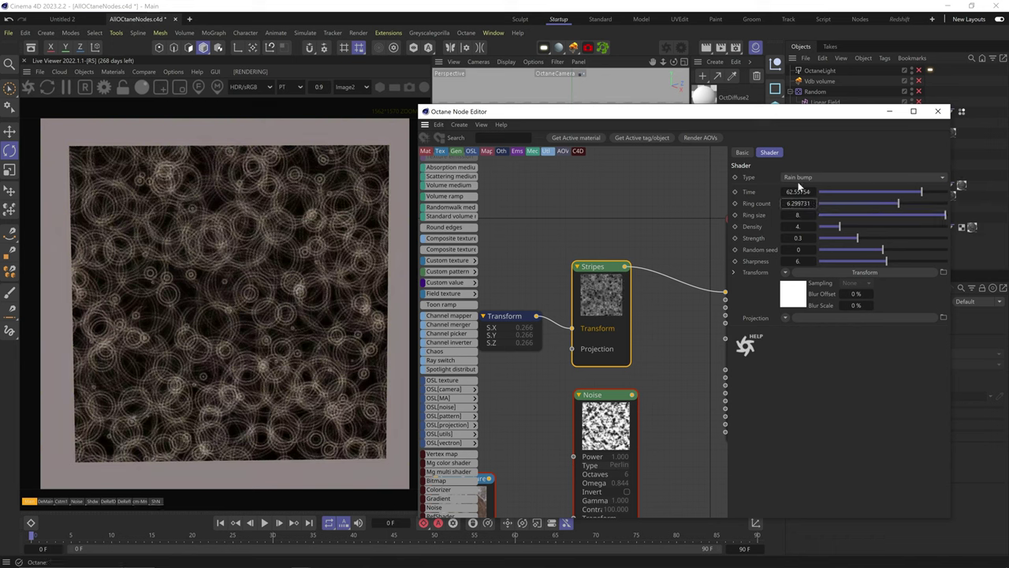
pyautogui.click(946, 204)
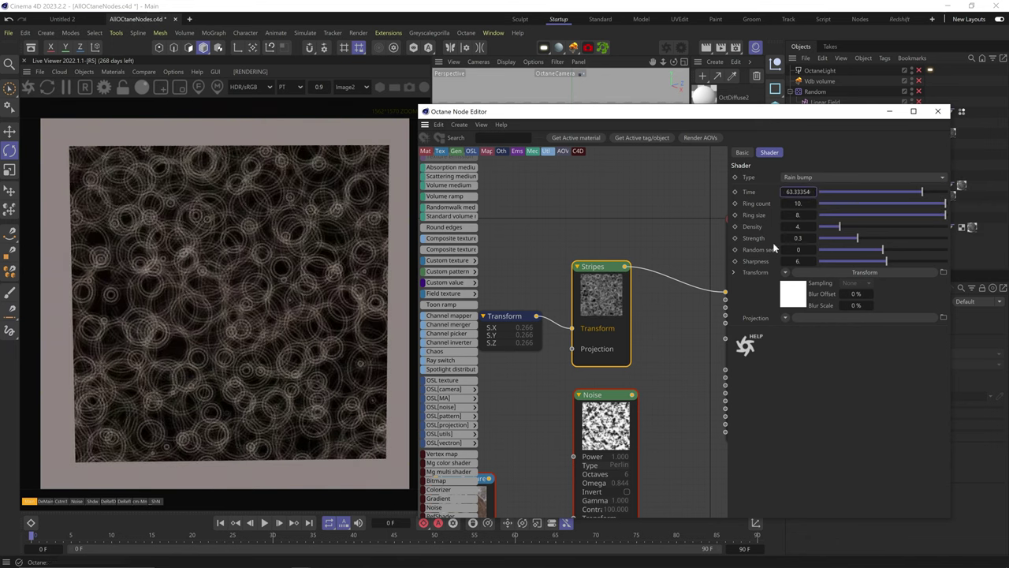
# Step: Set the rain bump's density to 1, strength to 1 and random seed to 2, testing sharpness at 7.159 and about -43.7
pyautogui.moveTo(799, 227); pyautogui.dragTo(844, 238)
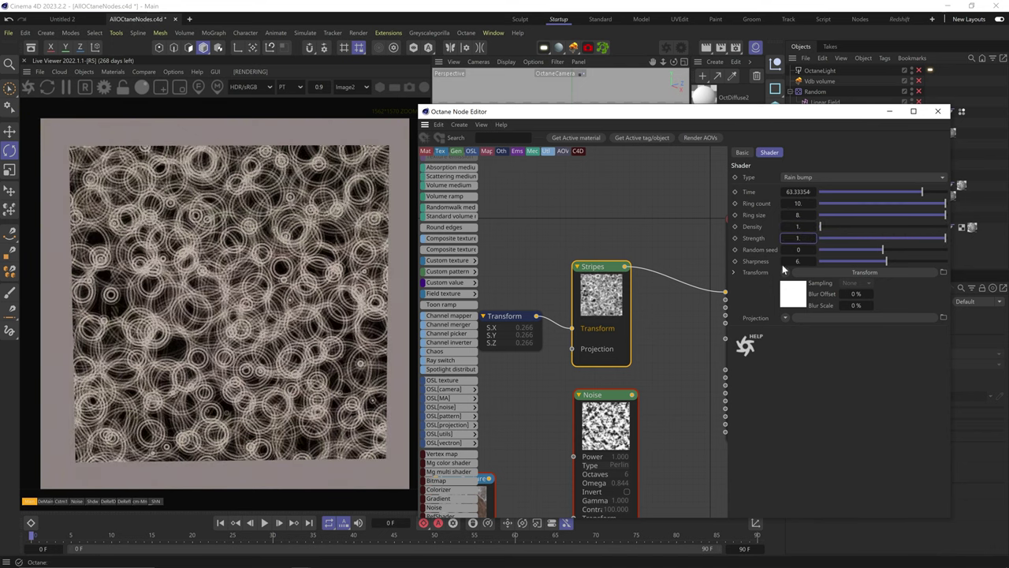
pyautogui.moveTo(798, 250); pyautogui.dragTo(817, 261)
pyautogui.moveTo(887, 261); pyautogui.dragTo(948, 261)
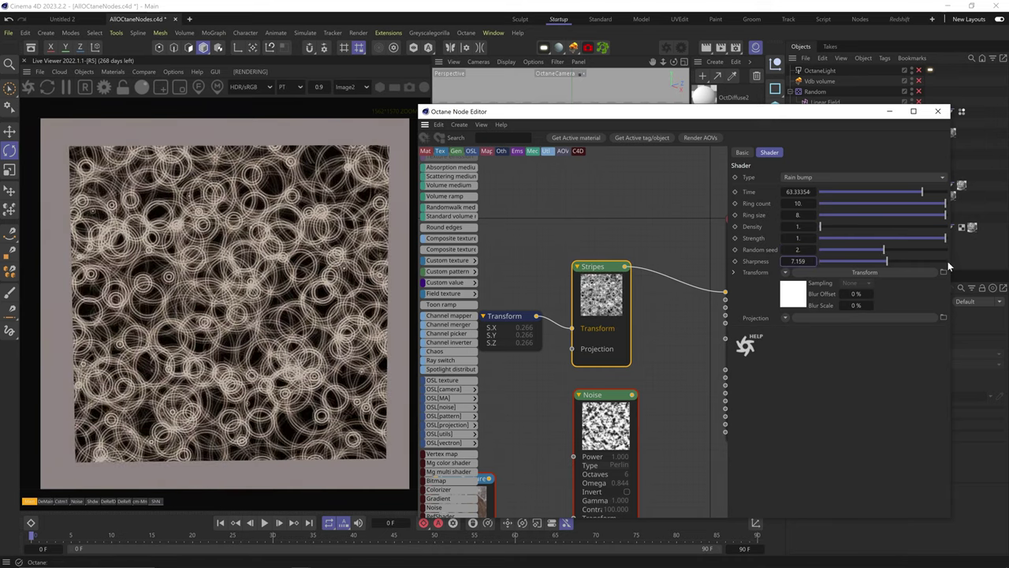
pyautogui.click(833, 261)
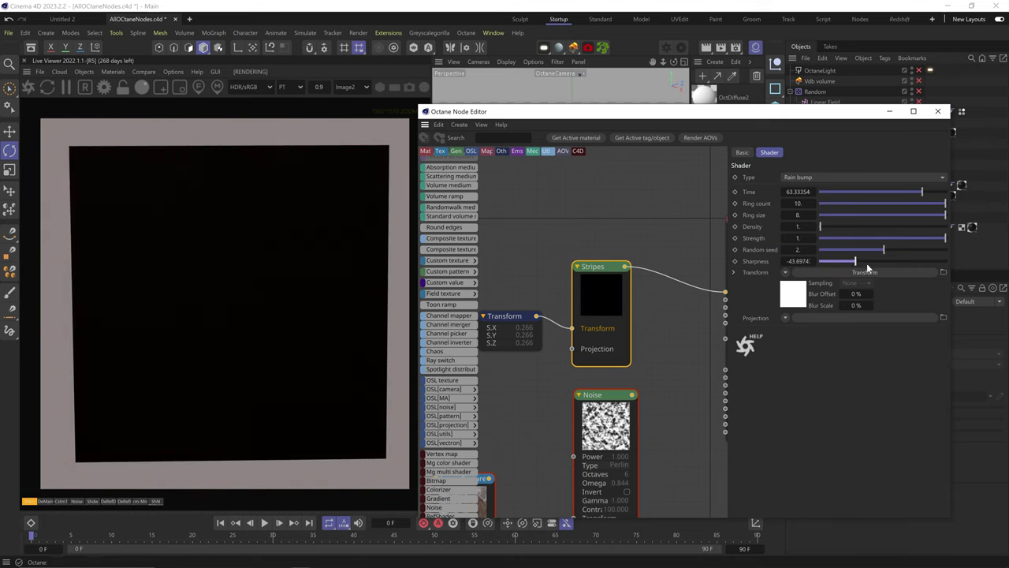
# Step: Switch the pattern to Tripper and set its time to 4.684
pyautogui.click(795, 178)
pyautogui.click(803, 445)
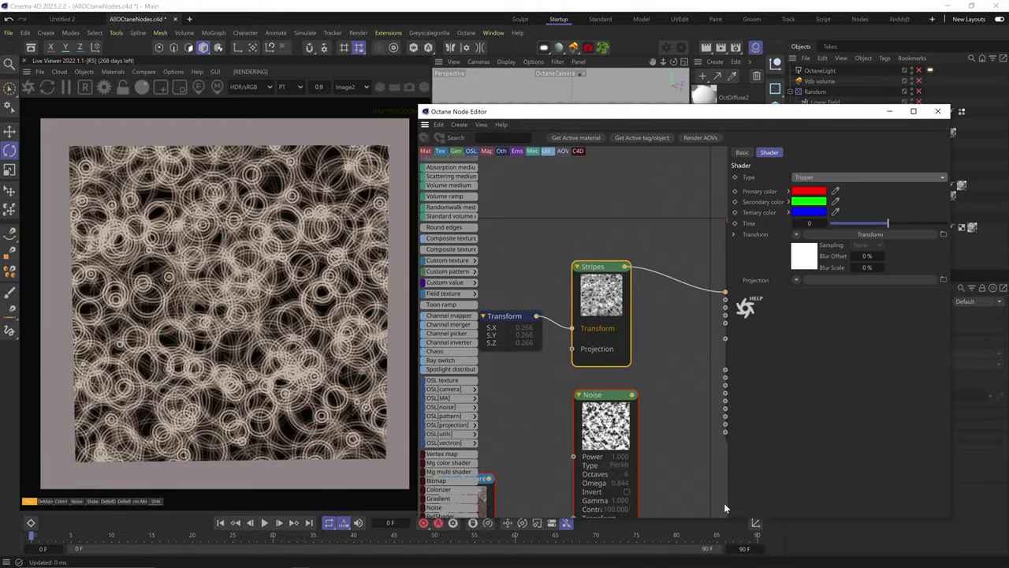
pyautogui.moveTo(825, 223)
pyautogui.mouseDown()
pyautogui.moveTo(891, 223)
pyautogui.moveTo(827, 223)
pyautogui.mouseUp()
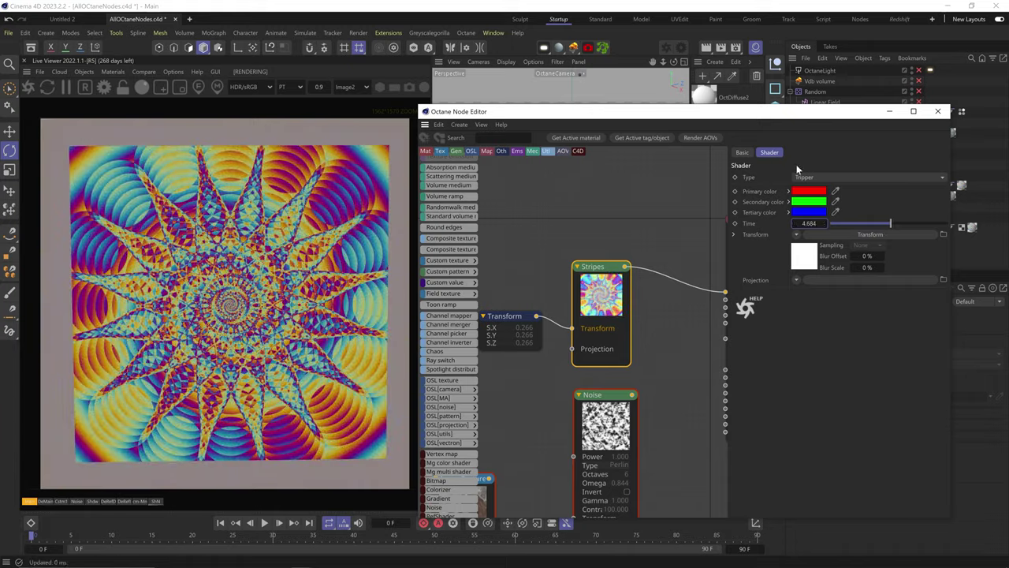
pyautogui.click(815, 180)
pyautogui.click(813, 180)
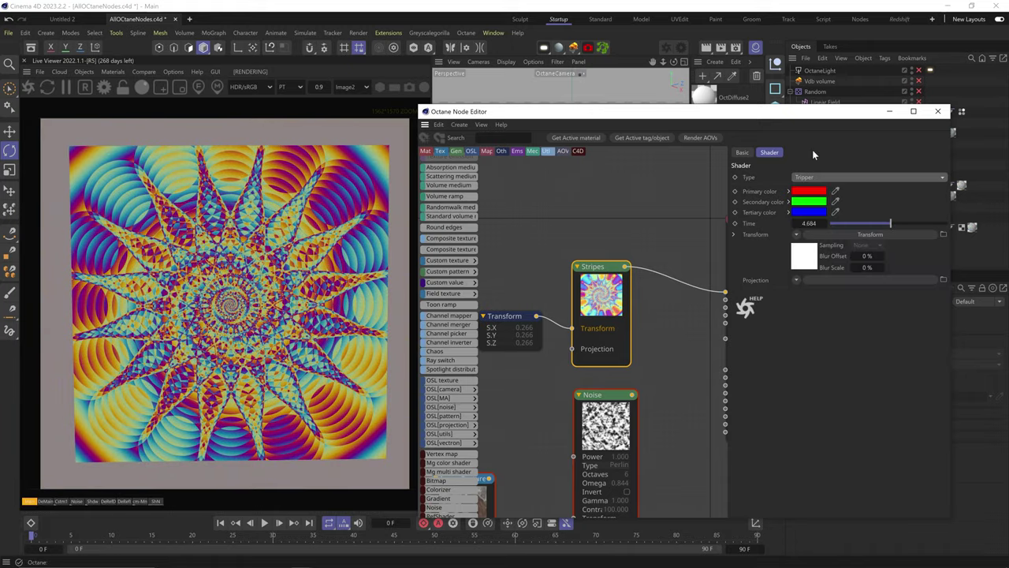